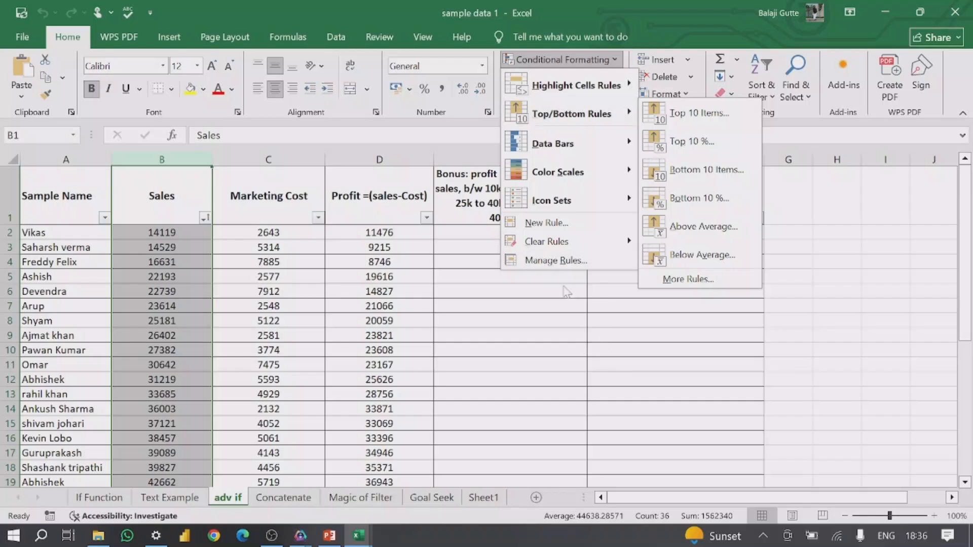
Apply a Top 10% conditional formatting rule to the Sales column with Light Red Fill with Dark Red Text
mouse_move(609, 126)
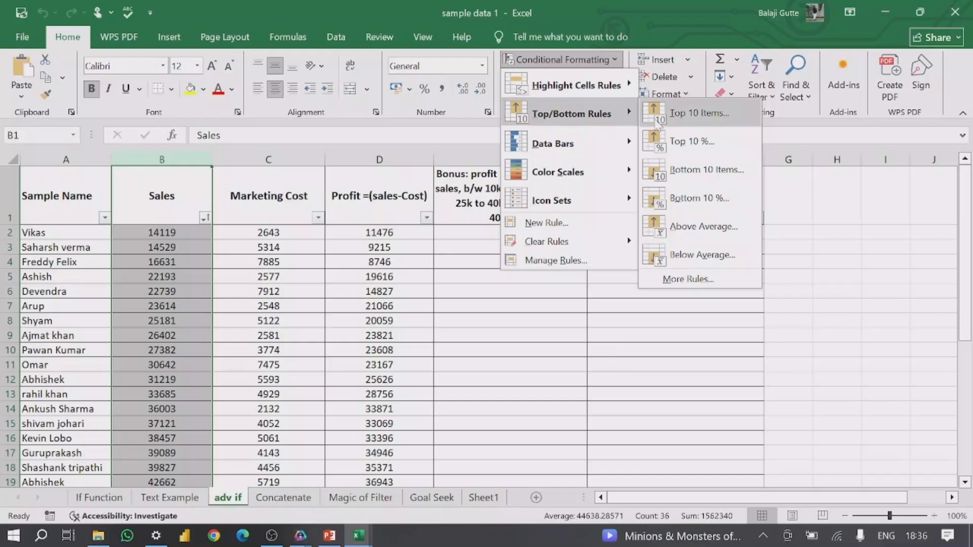
left_click(691, 144)
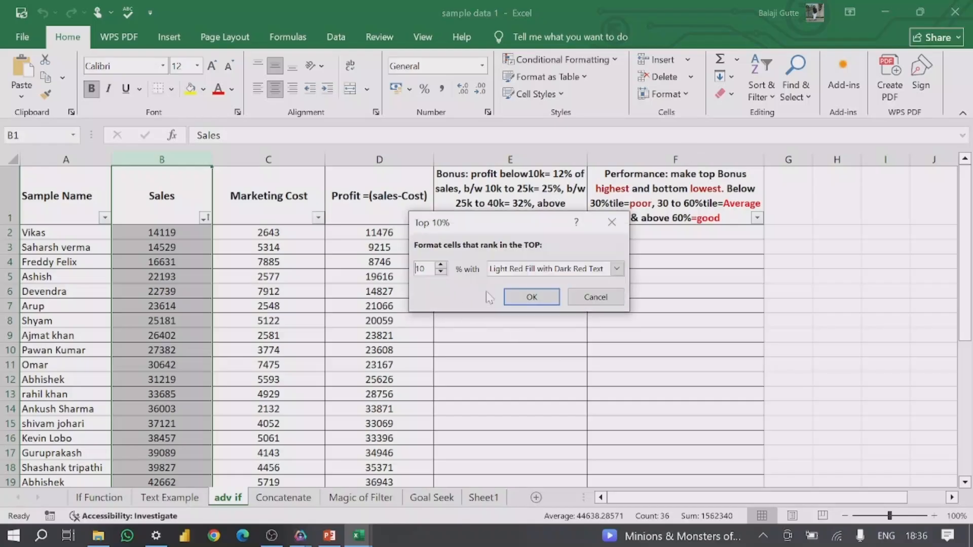
left_click(618, 268)
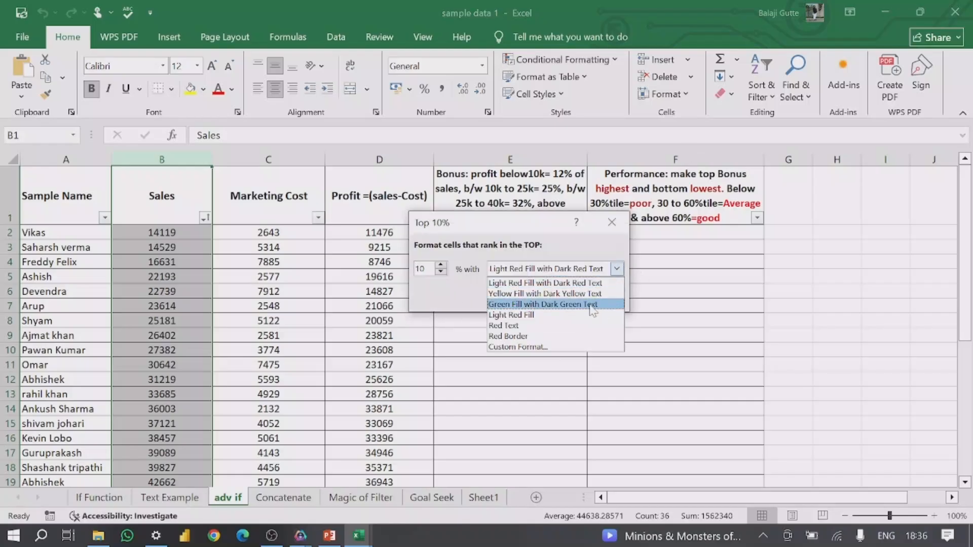
left_click(557, 286)
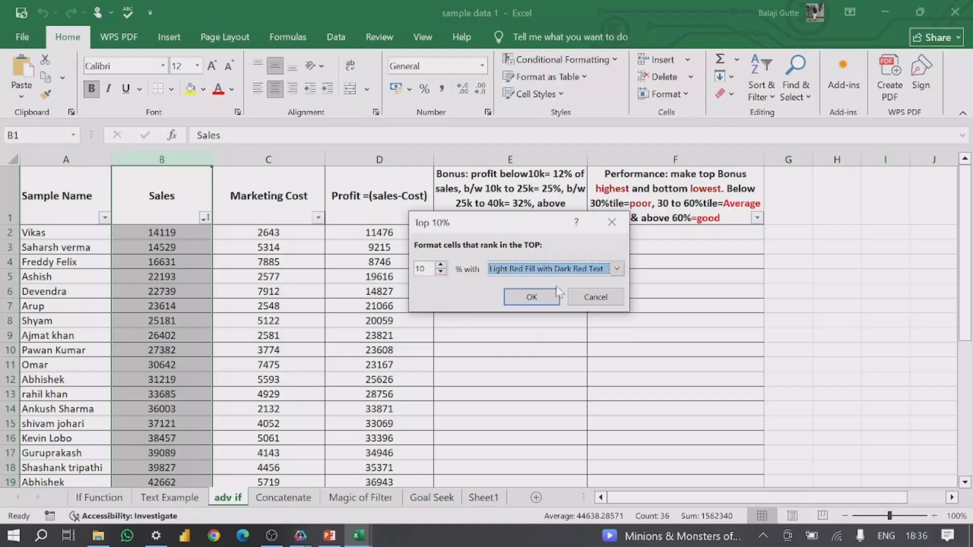
left_click(532, 298)
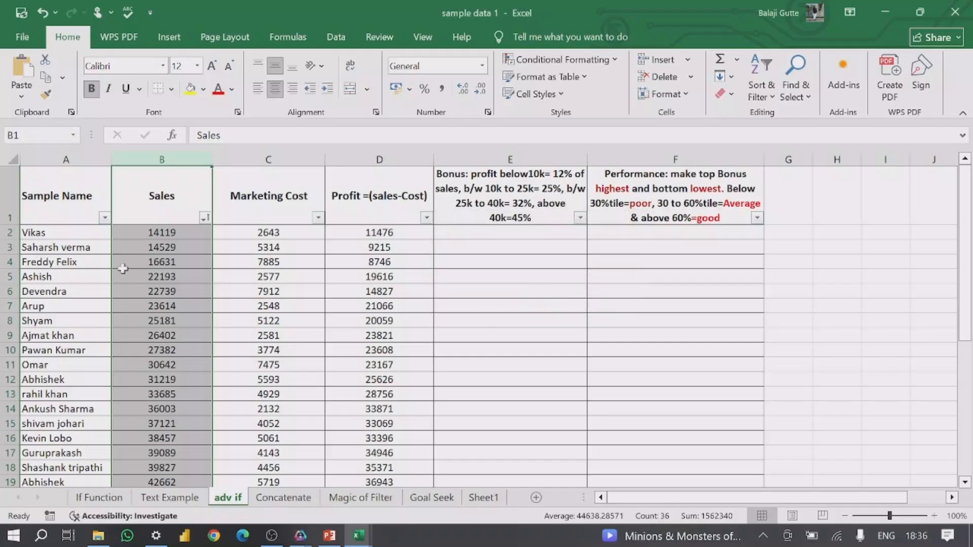
Examine which cells in the Sales column the Top 10% rule highlights
scroll(191, 260, "down", 3)
scroll(191, 260, "down", 8)
scroll(189, 378, "up", 1)
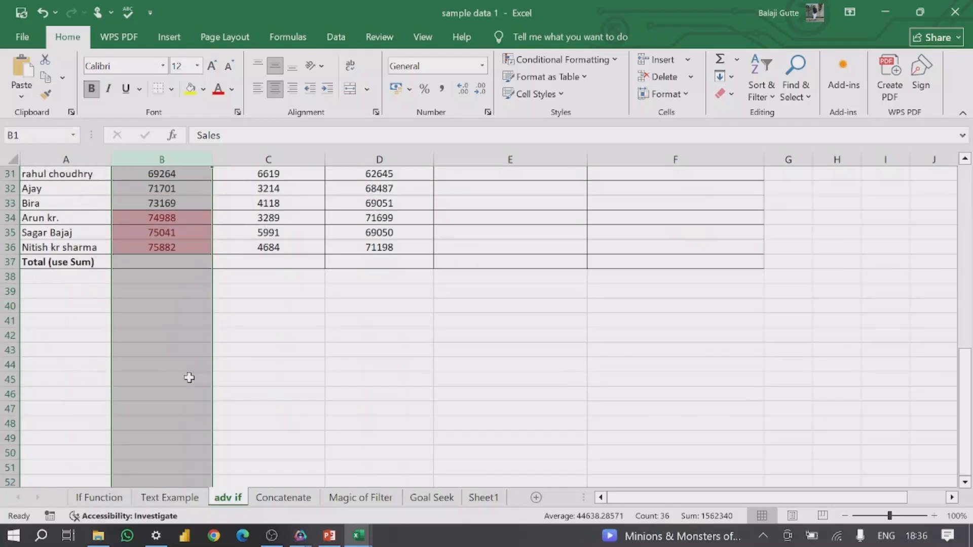
left_click(428, 364)
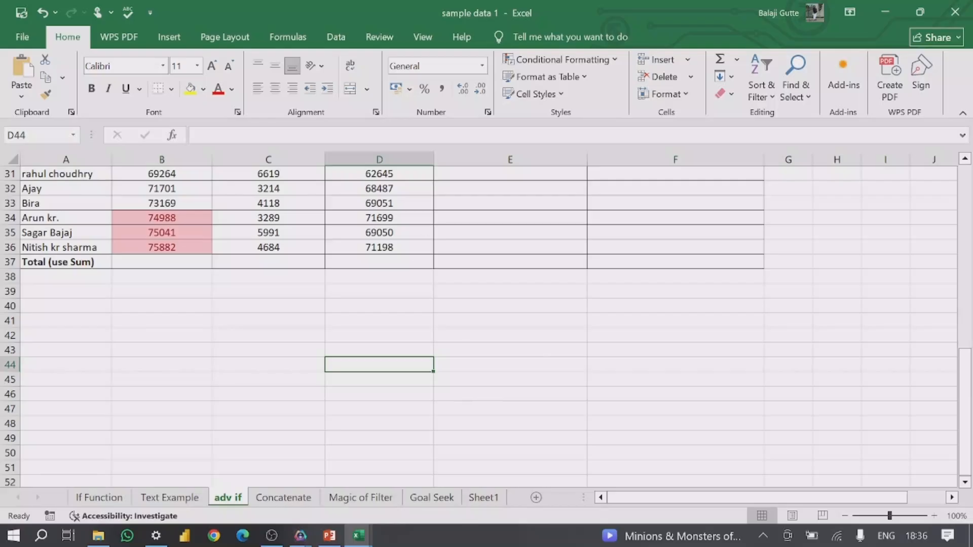
scroll(140, 263, "up", 5)
left_click(149, 160)
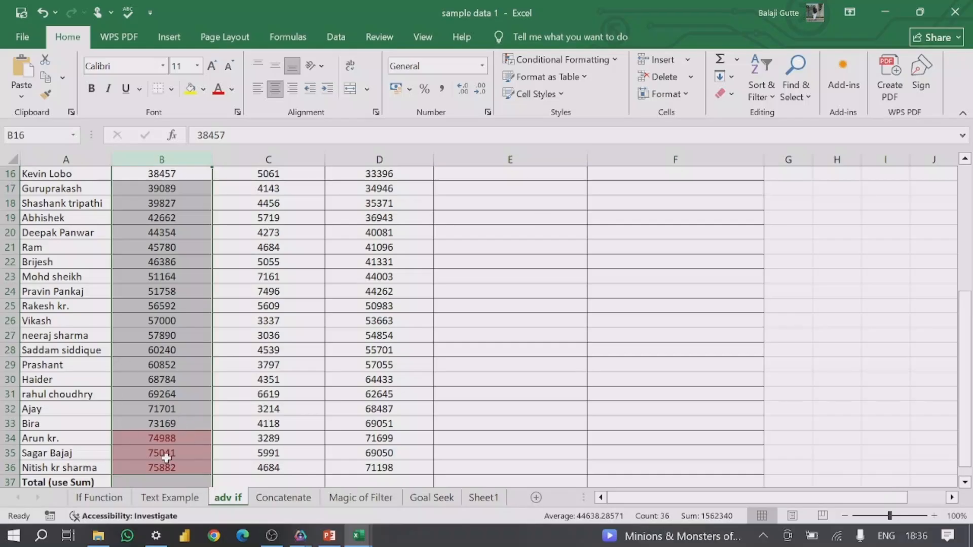
scroll(161, 443, "down", 1)
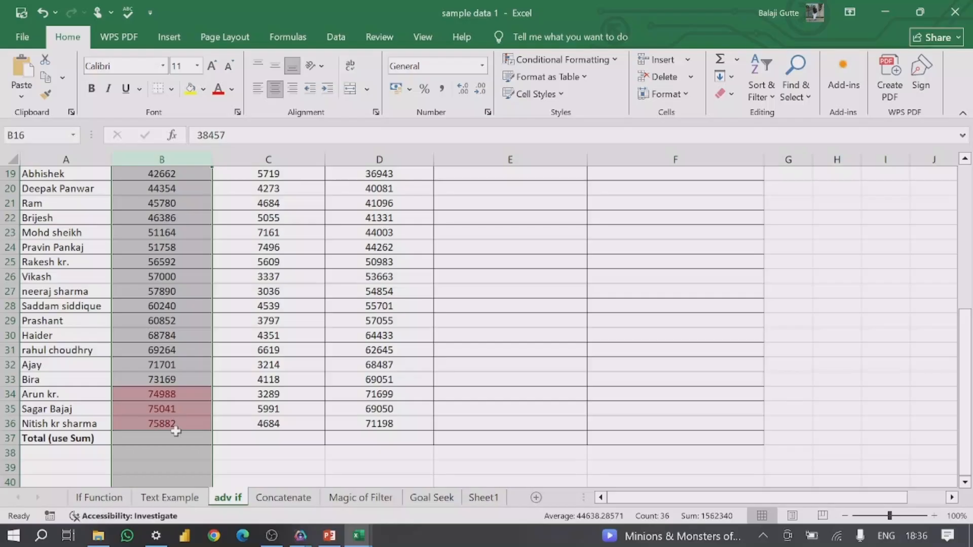
scroll(165, 427, "up", 6)
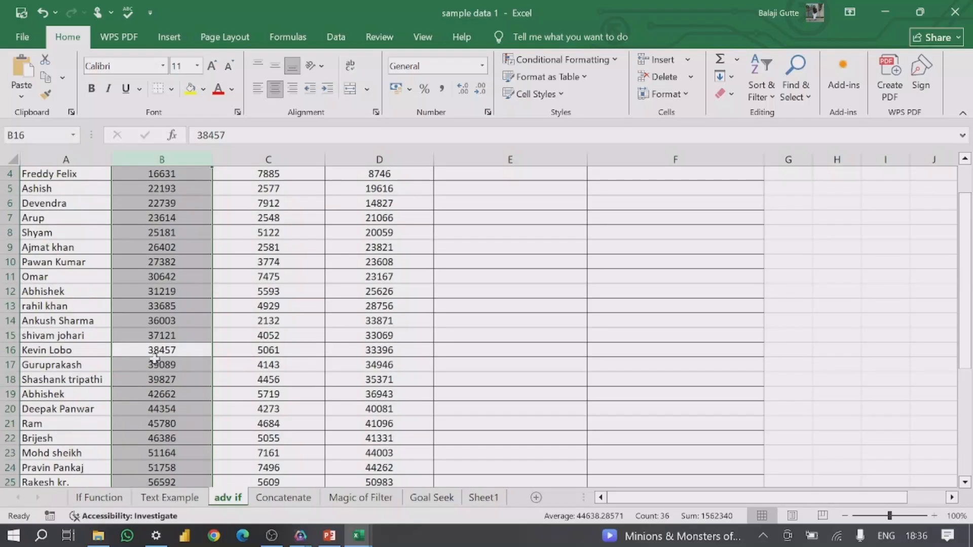
Clear the Top 10% conditional formatting rule from the Sales column and check the column's cells
left_click(167, 160)
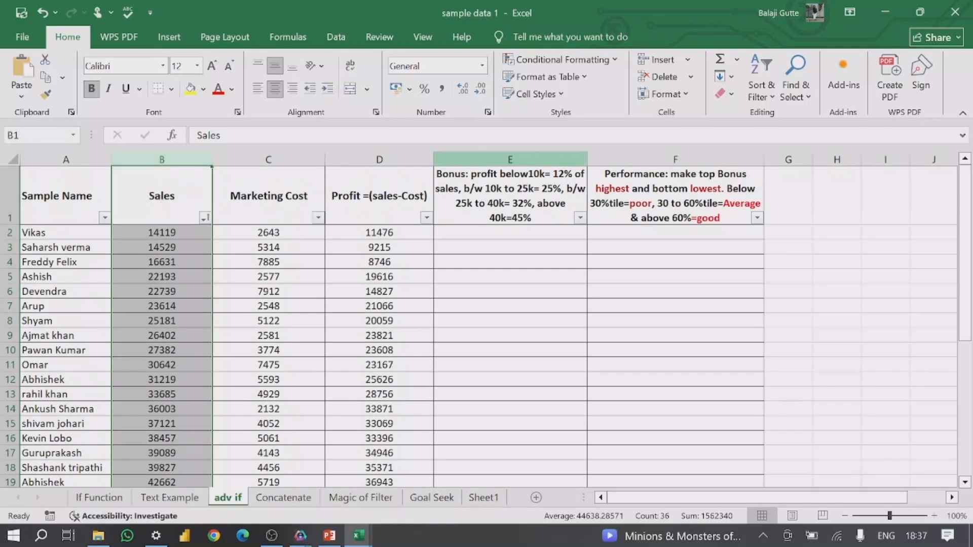
left_click(556, 60)
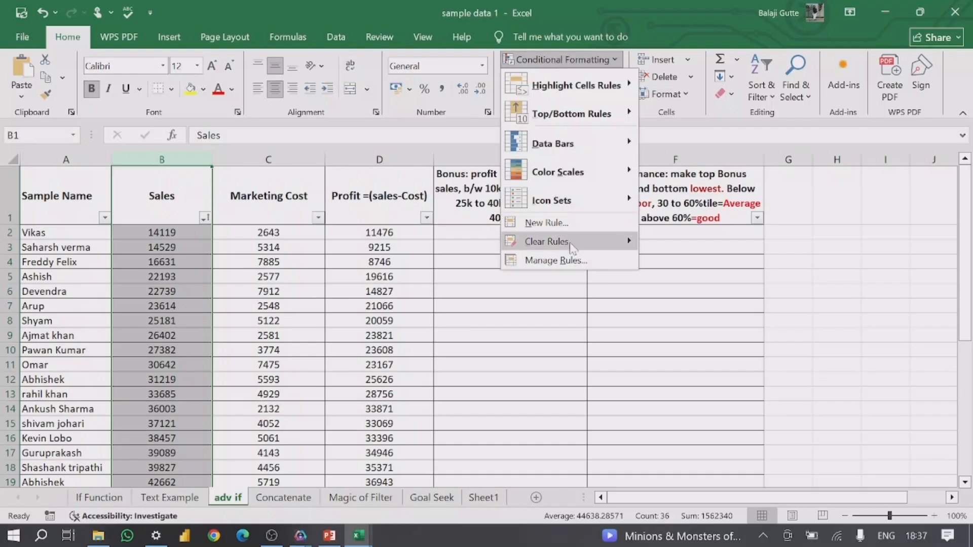
mouse_move(588, 242)
left_click(695, 248)
scroll(173, 264, "down", 11)
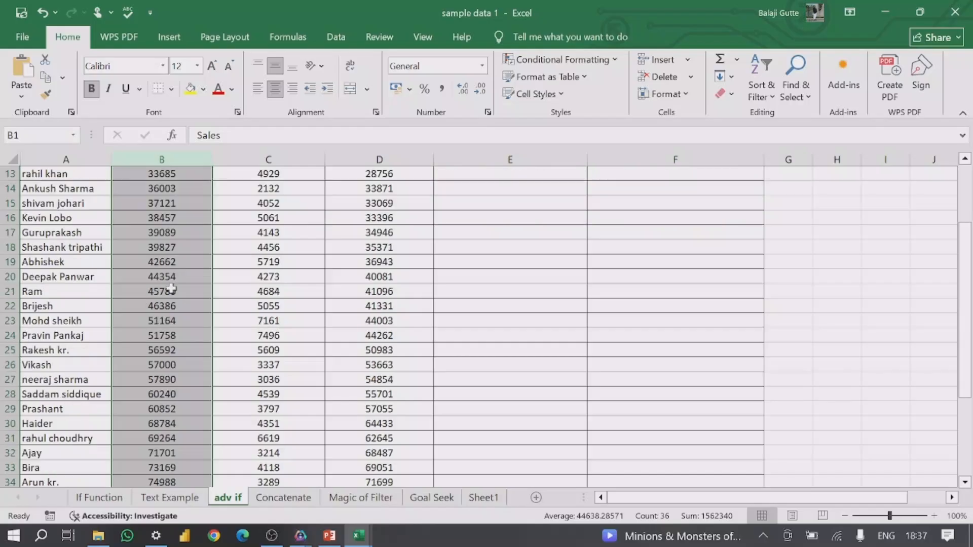
scroll(155, 338, "up", 1)
scroll(155, 338, "up", 10)
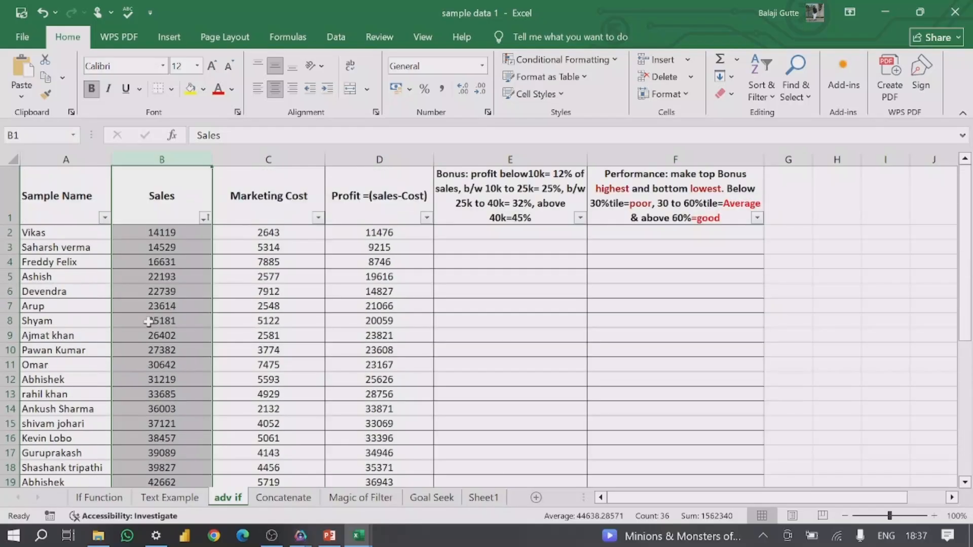
Highlight the bottom 10 items in the Sales column with Light Red Fill with Dark Red Text and check the marked cells
left_click(263, 295)
left_click(171, 170)
left_click(557, 59)
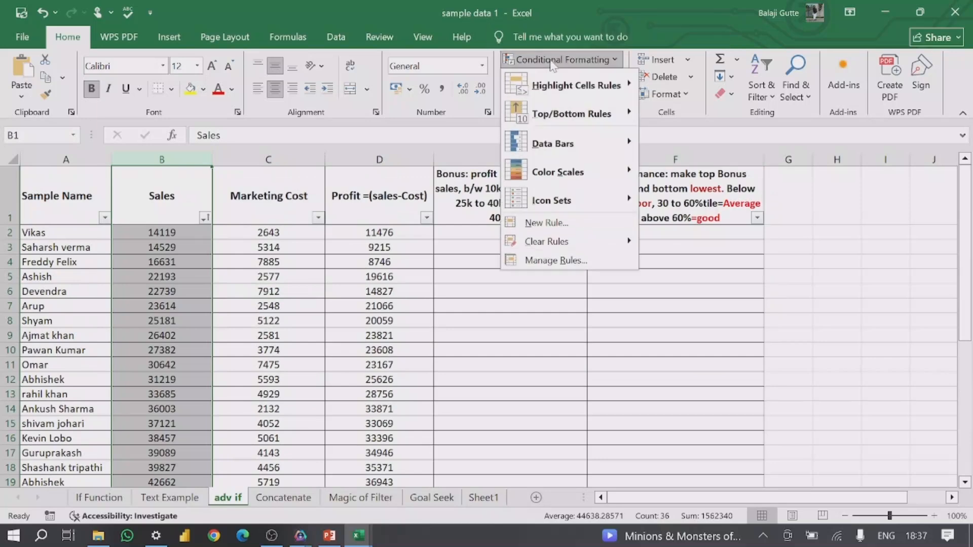
mouse_move(614, 120)
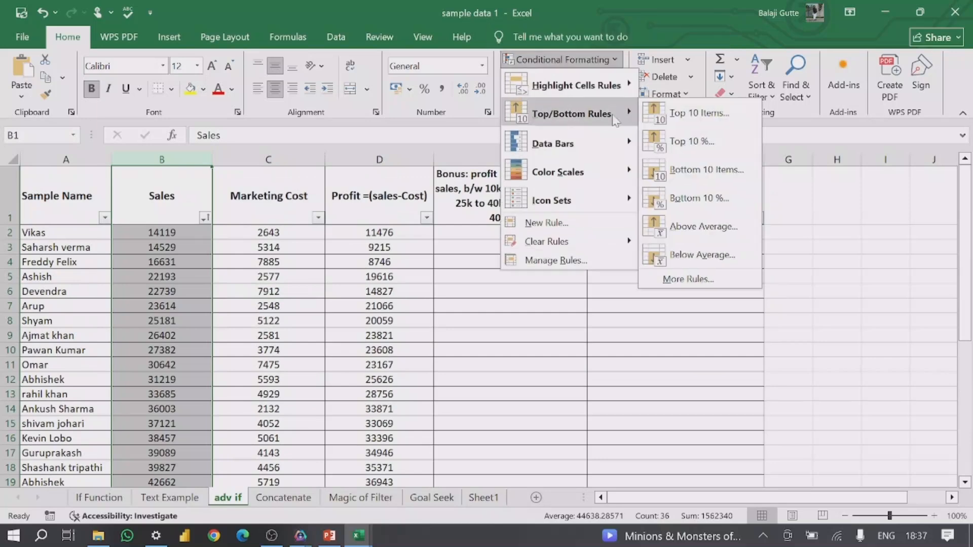
left_click(705, 170)
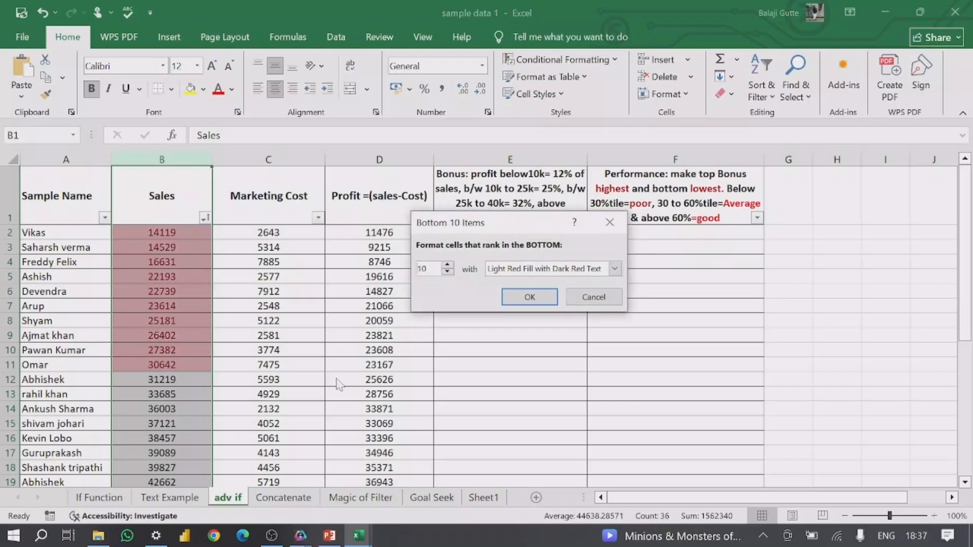
left_click(530, 297)
left_click(154, 354)
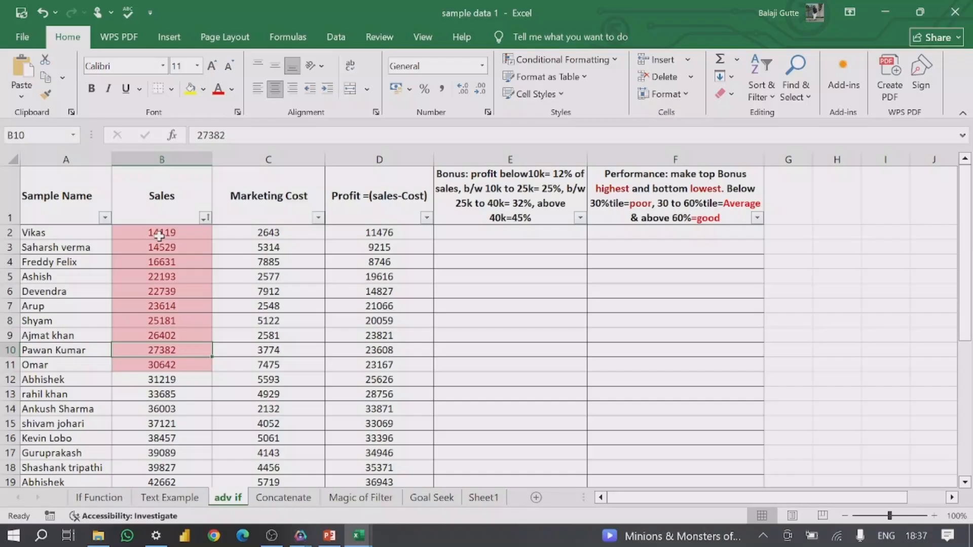
left_click_drag(161, 234, 162, 366)
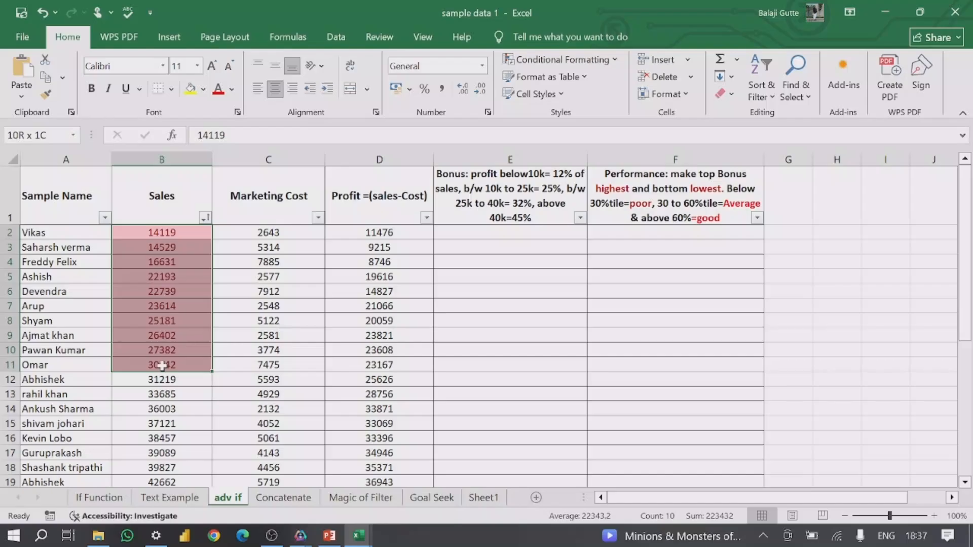
left_click_drag(162, 365, 162, 365)
left_click(340, 307)
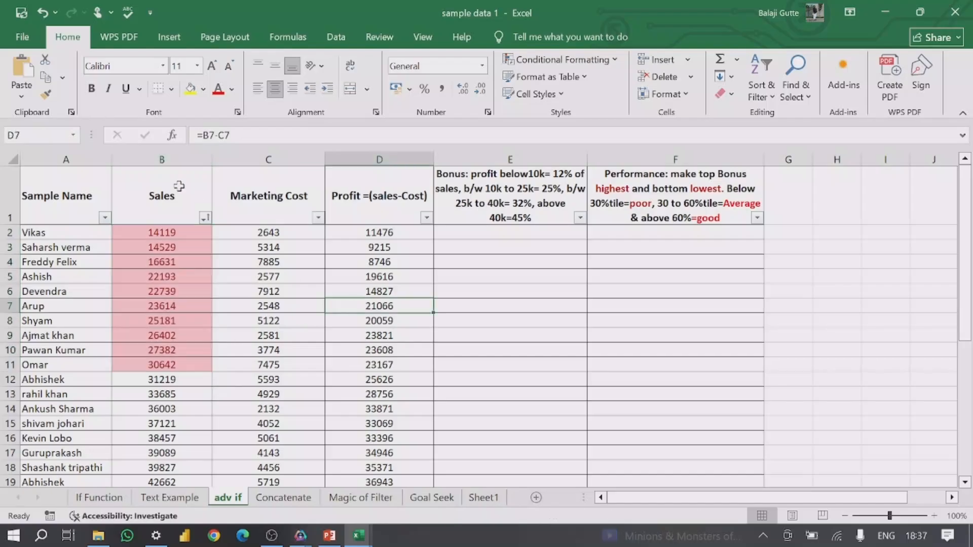
Clear the Bottom 10 Items conditional formatting rule from the Sales column
left_click(174, 159)
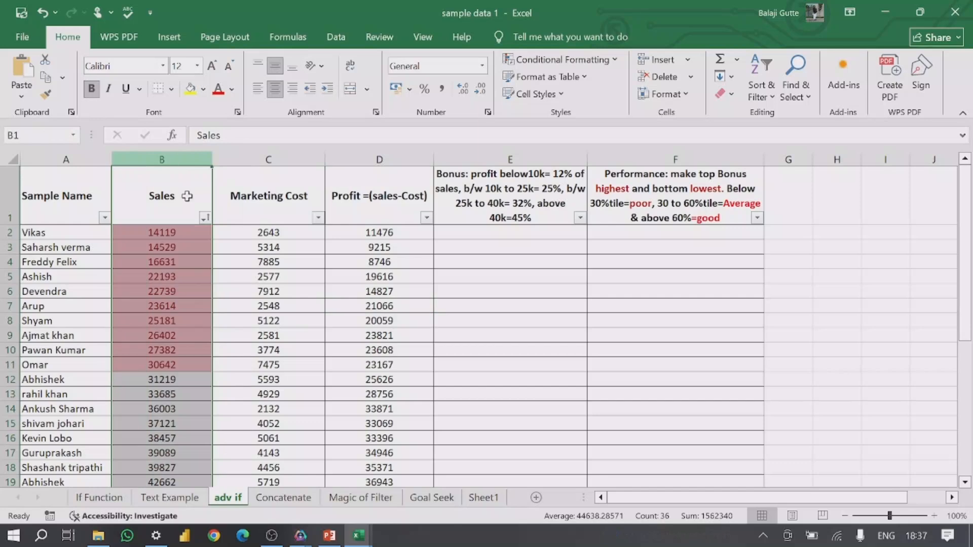
left_click(588, 60)
mouse_move(556, 248)
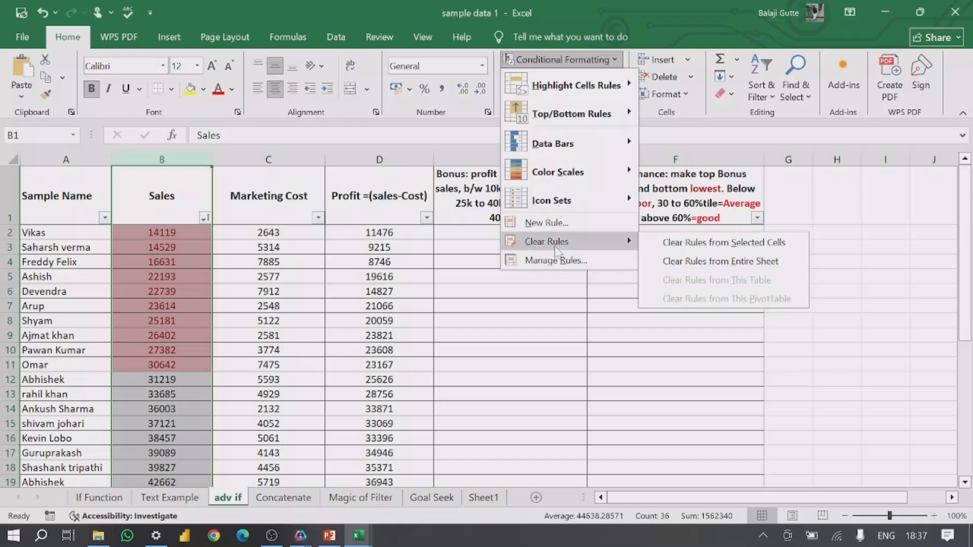
left_click(685, 243)
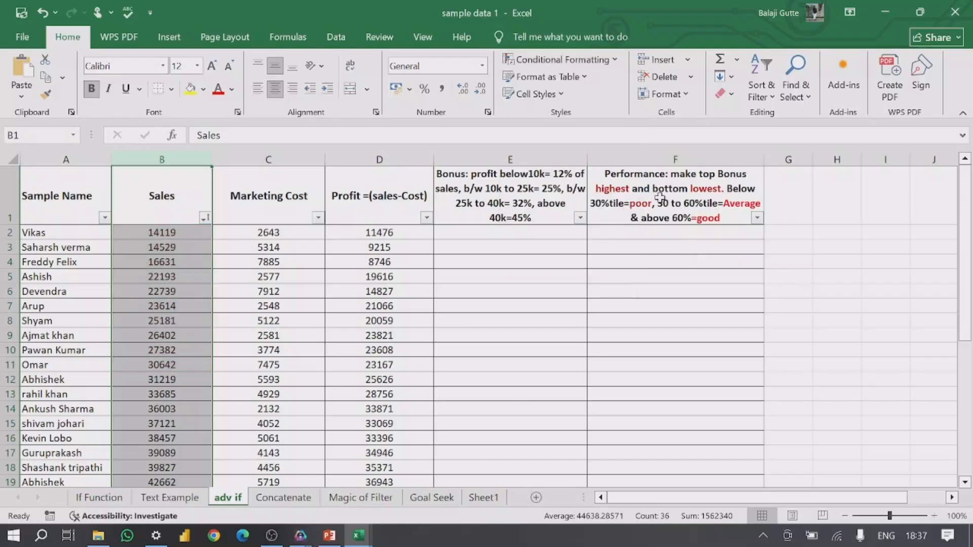
Highlight the bottom 10% of the Sales column with Light Red Fill with Dark Red Text and inspect the marked cells
left_click(563, 60)
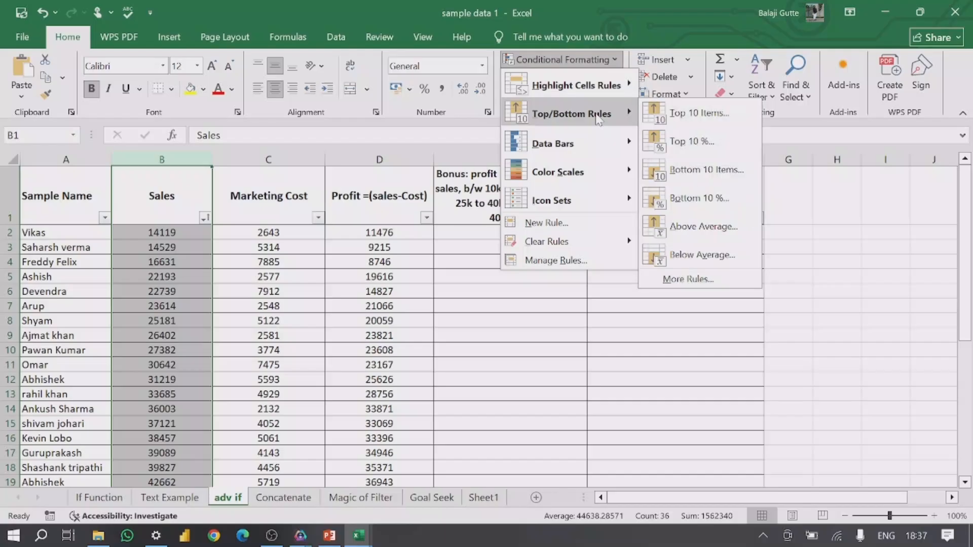
left_click(690, 202)
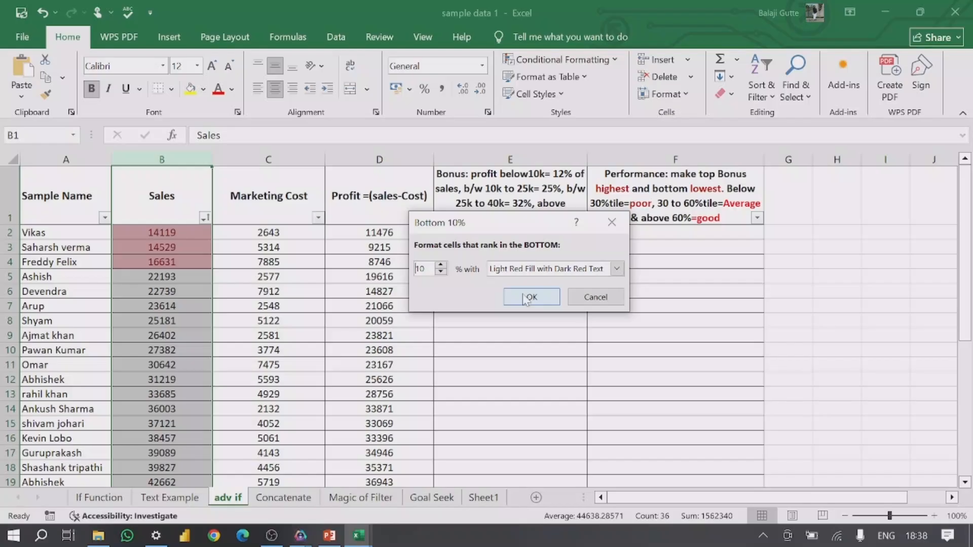
left_click(527, 298)
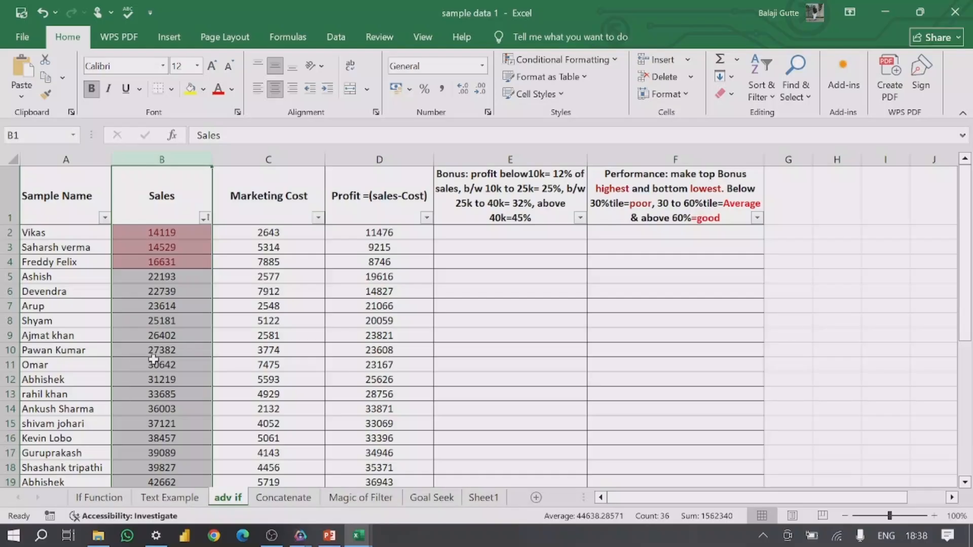
left_click(175, 234)
left_click(172, 248)
left_click(168, 263)
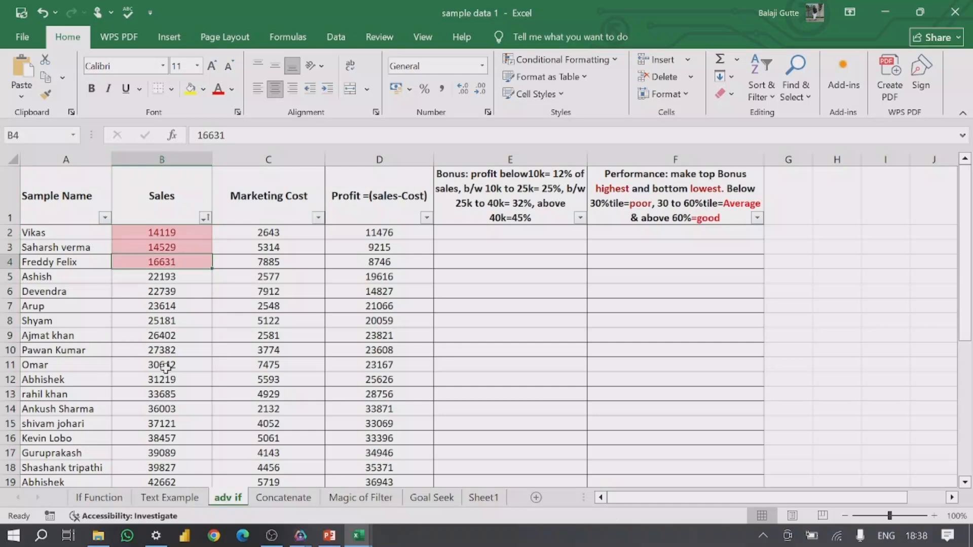
Clear the Bottom 10% conditional formatting rule from the Sales column
left_click(162, 159)
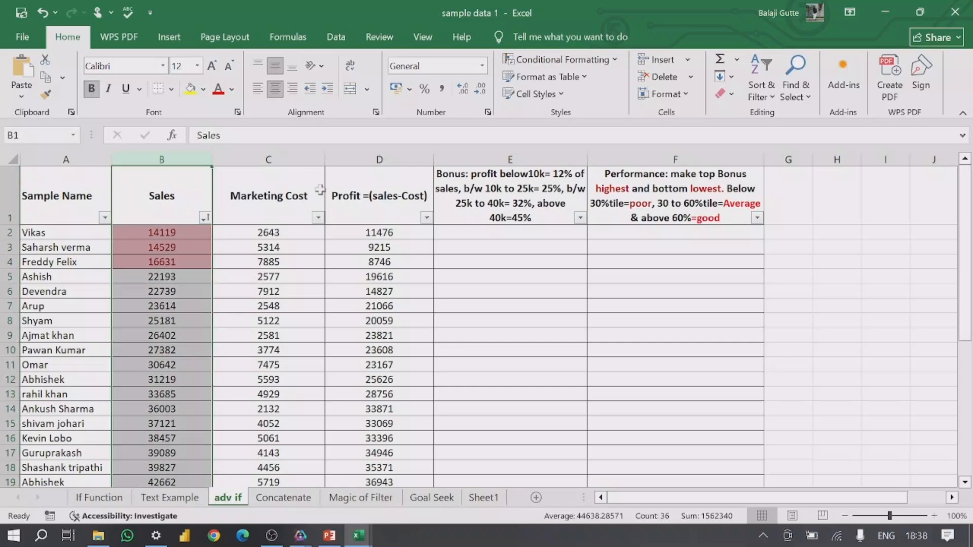
left_click(591, 63)
mouse_move(590, 242)
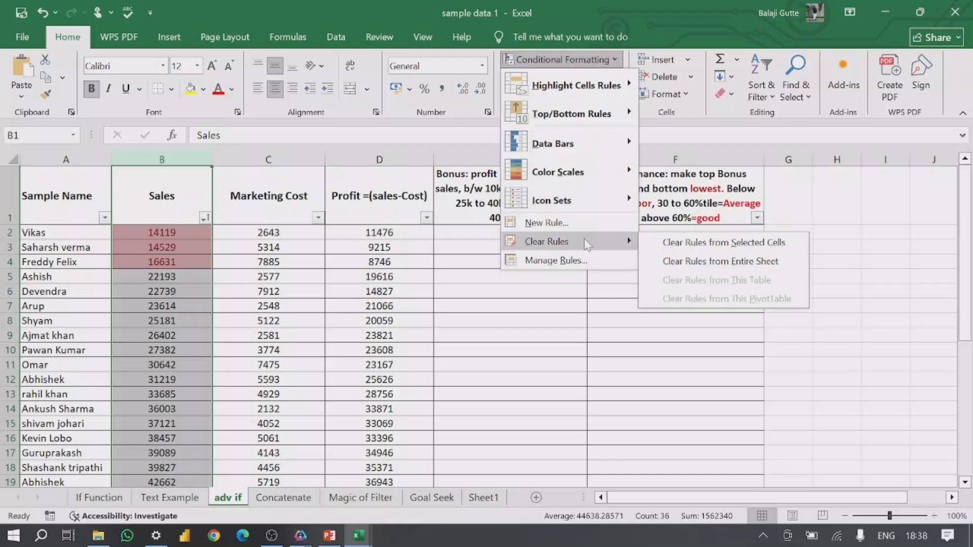
left_click(713, 246)
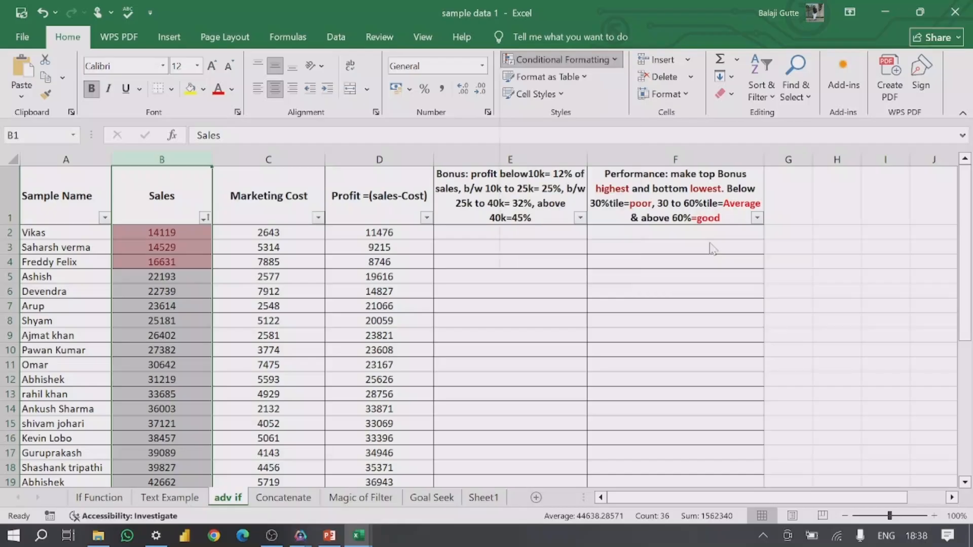
left_click(391, 300)
left_click(161, 275)
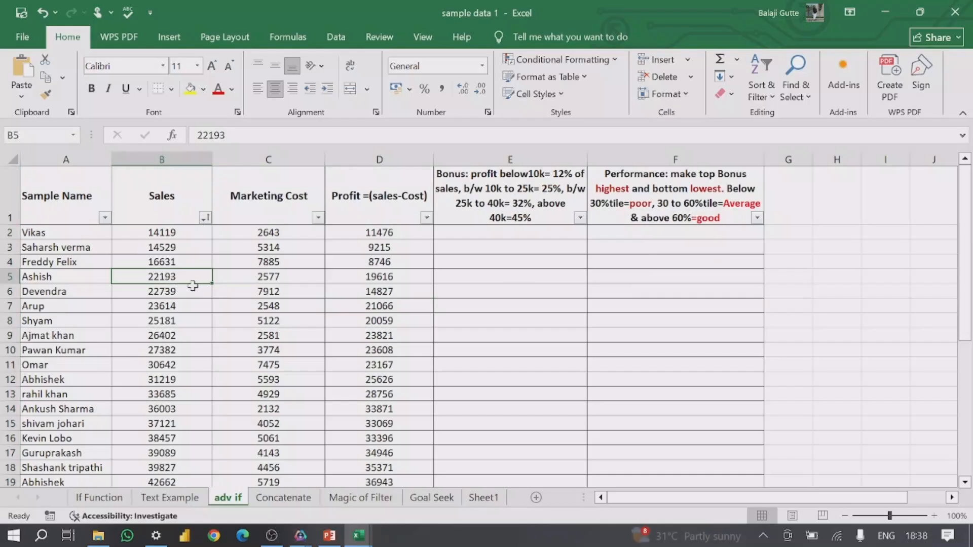
Apply an Above Average conditional formatting rule to the Sales column with Light Red Fill with Dark Red Text
left_click(155, 170)
left_click(152, 157)
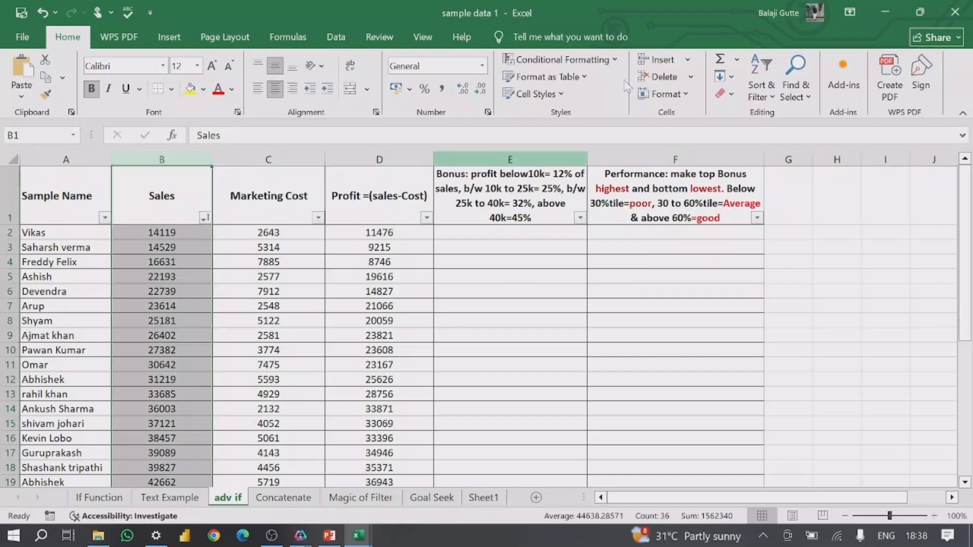
left_click(560, 60)
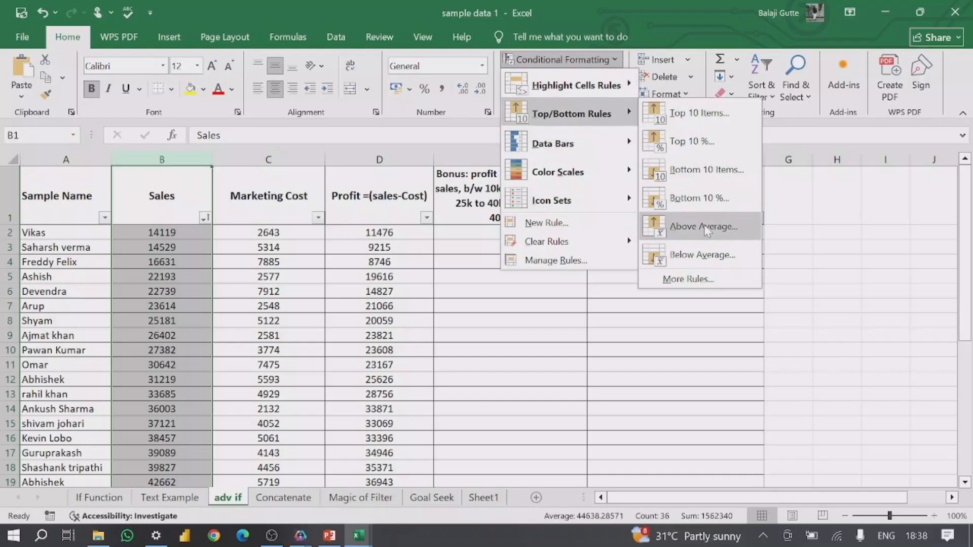
left_click(703, 227)
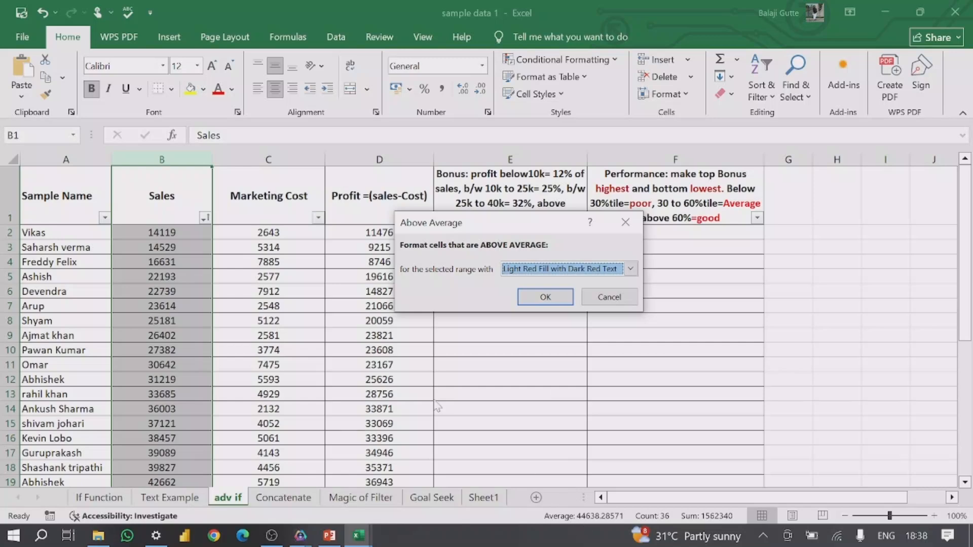
left_click(539, 297)
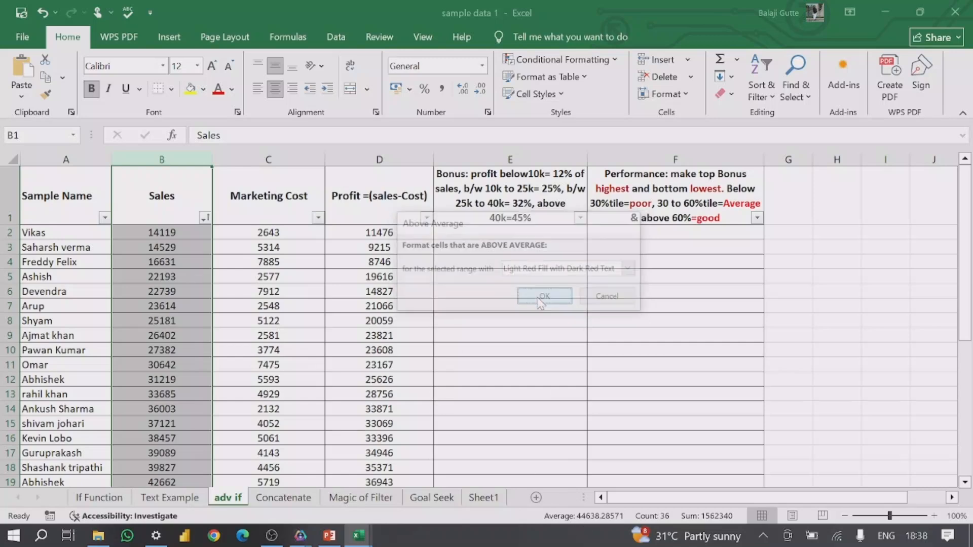
Examine which Sales cells are highlighted as above average and compare them with the column's average
scroll(165, 284, "down", 7)
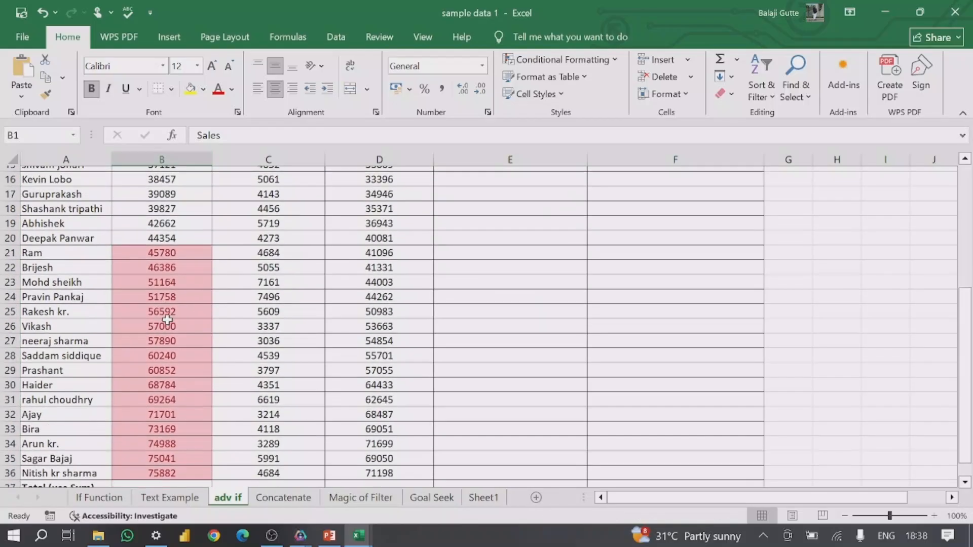
scroll(169, 346, "up", 1)
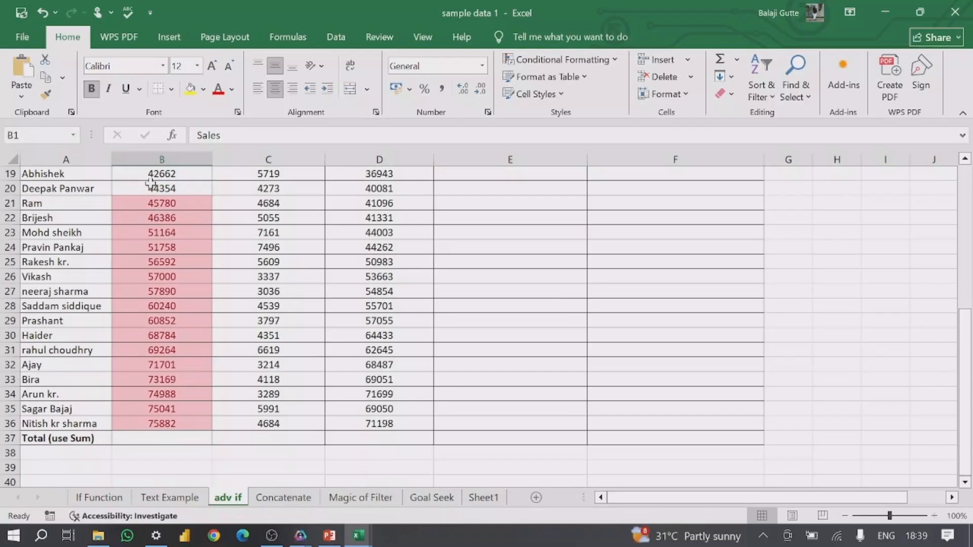
left_click(161, 160)
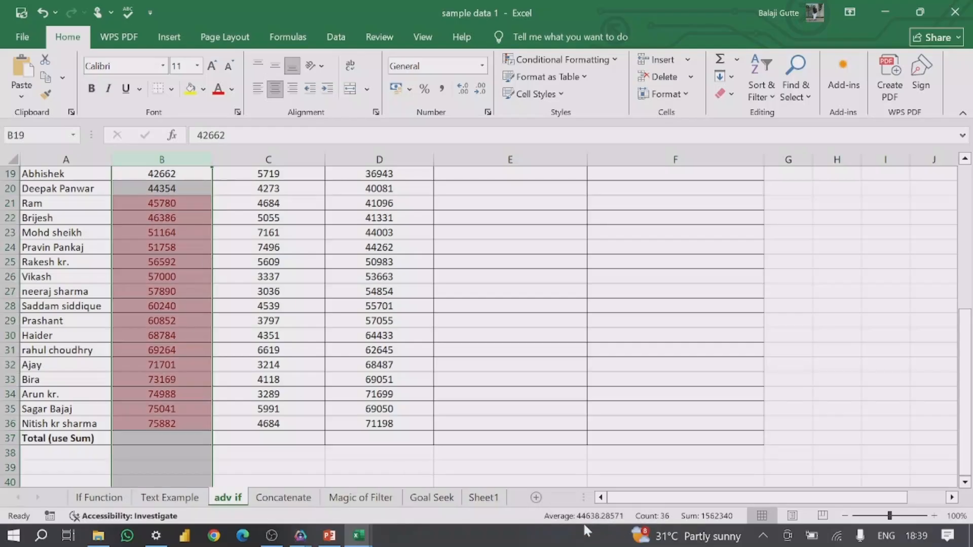
left_click(131, 234)
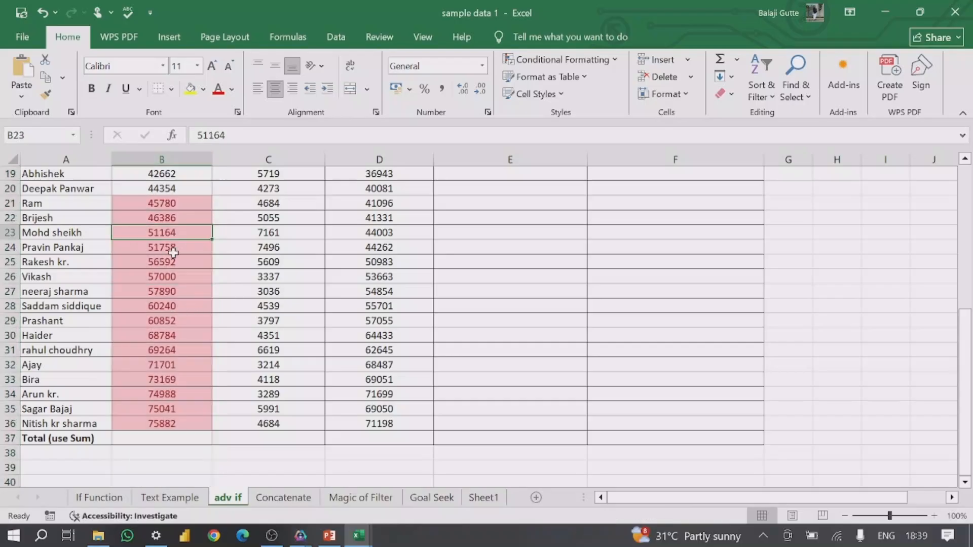
left_click(159, 204)
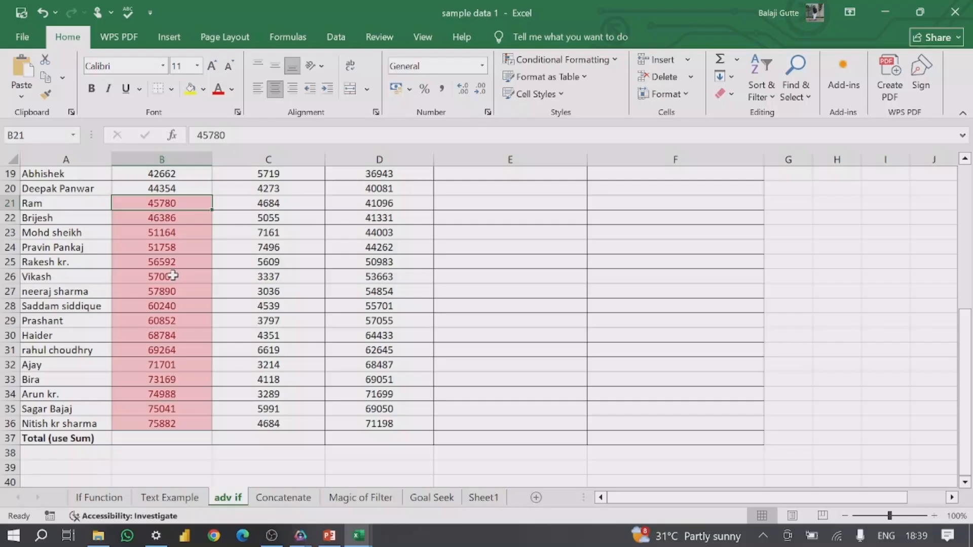
key("Down")
key("Down")
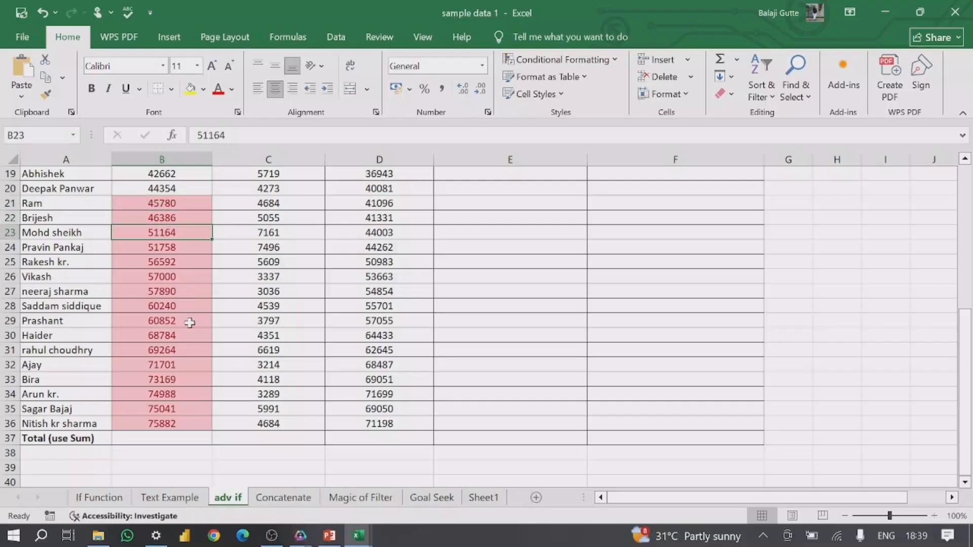
Clear the Above Average conditional formatting rule from the Sales column
scroll(190, 323, "up", 6)
left_click(156, 159)
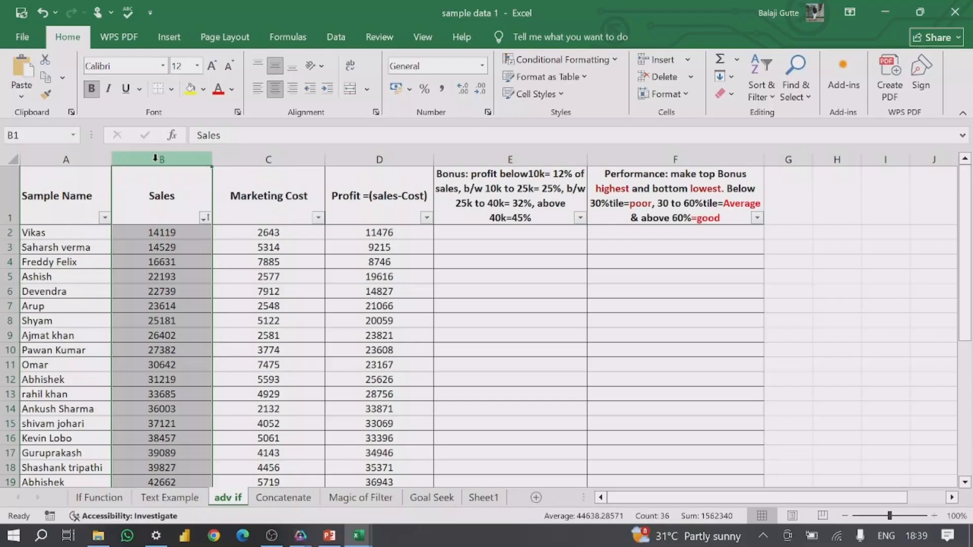
left_click(548, 58)
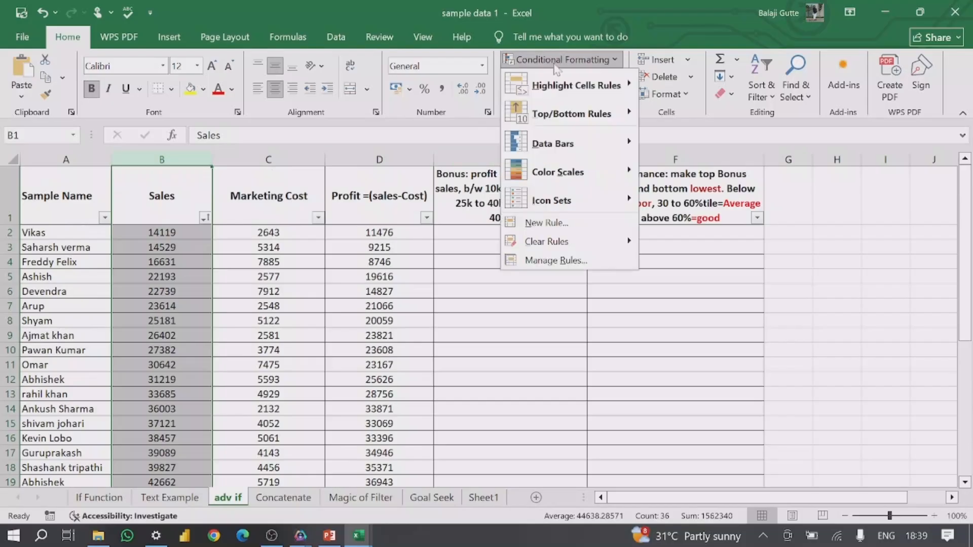
mouse_move(579, 141)
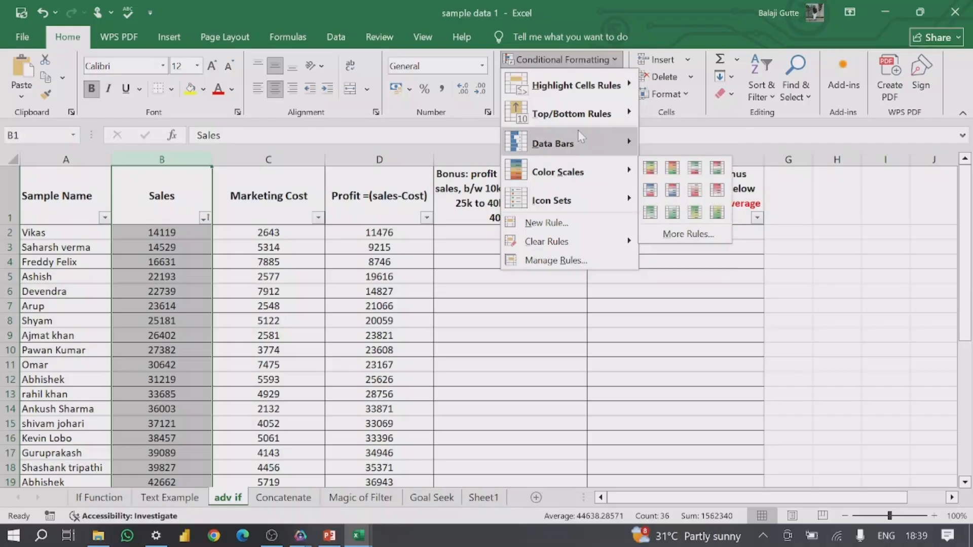
mouse_move(579, 238)
left_click(702, 242)
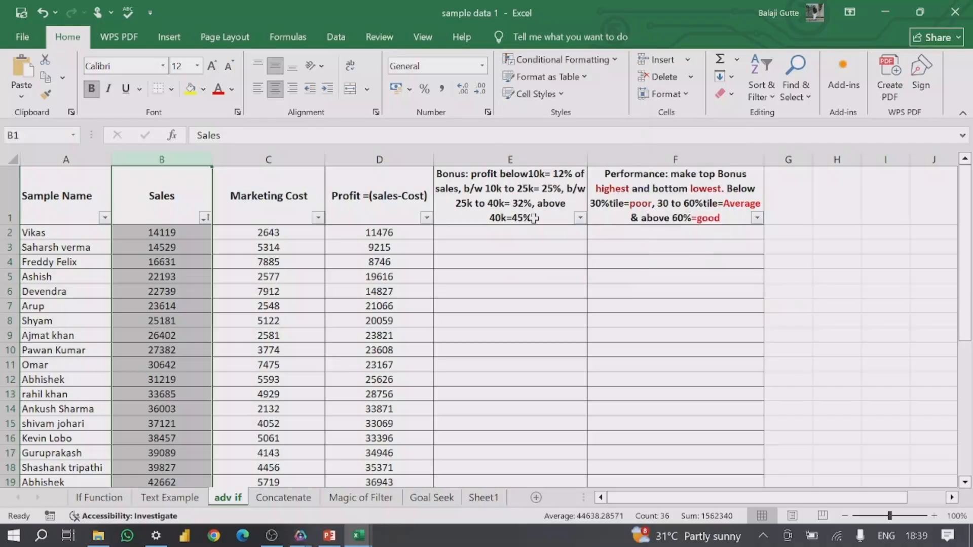
Highlight the below-average values in the Sales column with Yellow Fill with Dark Yellow Text and inspect the marked cells
left_click(559, 57)
mouse_move(597, 180)
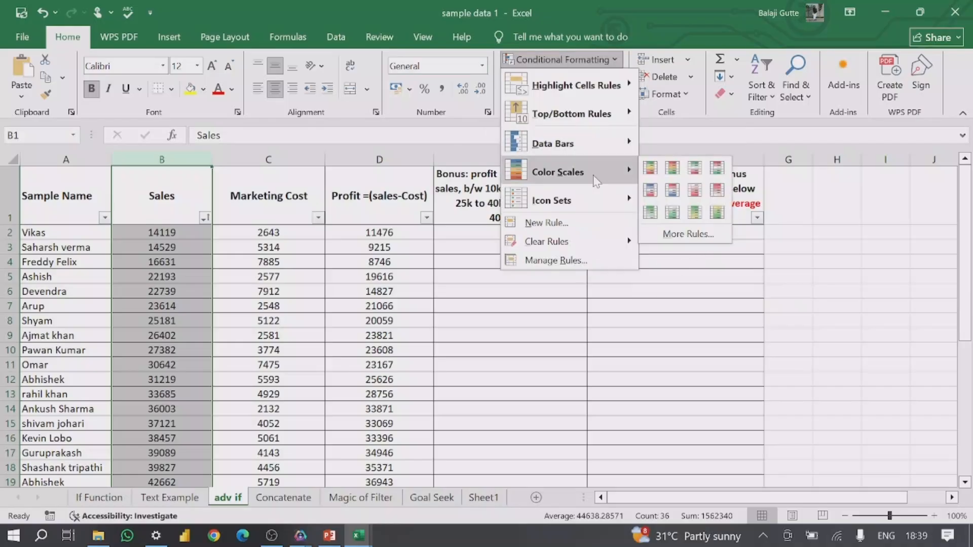
mouse_move(582, 119)
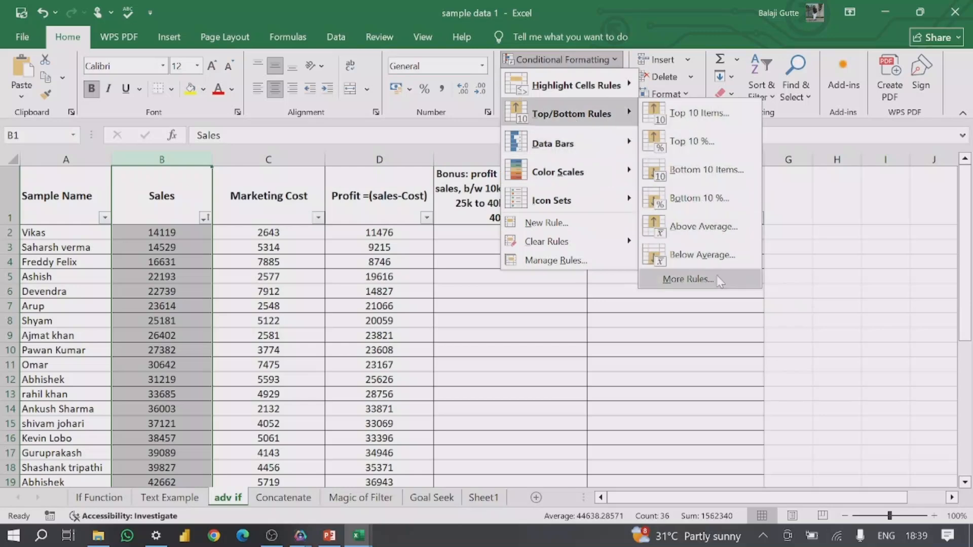
left_click(691, 253)
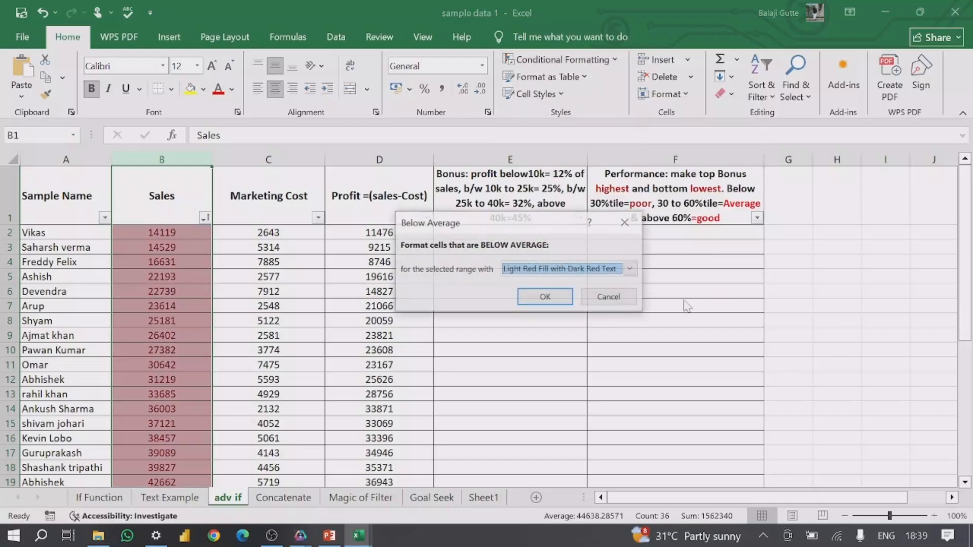
left_click(631, 268)
left_click(608, 283)
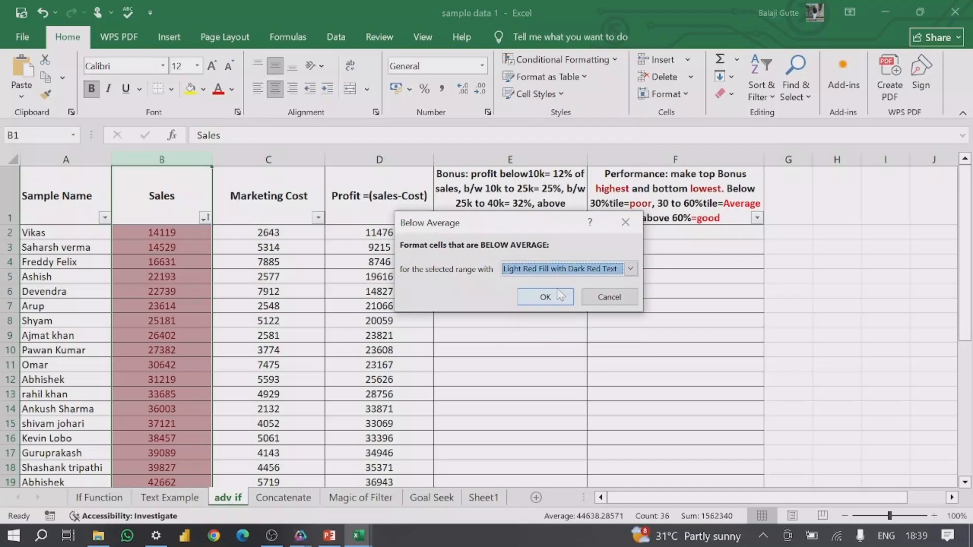
left_click(630, 269)
left_click(613, 293)
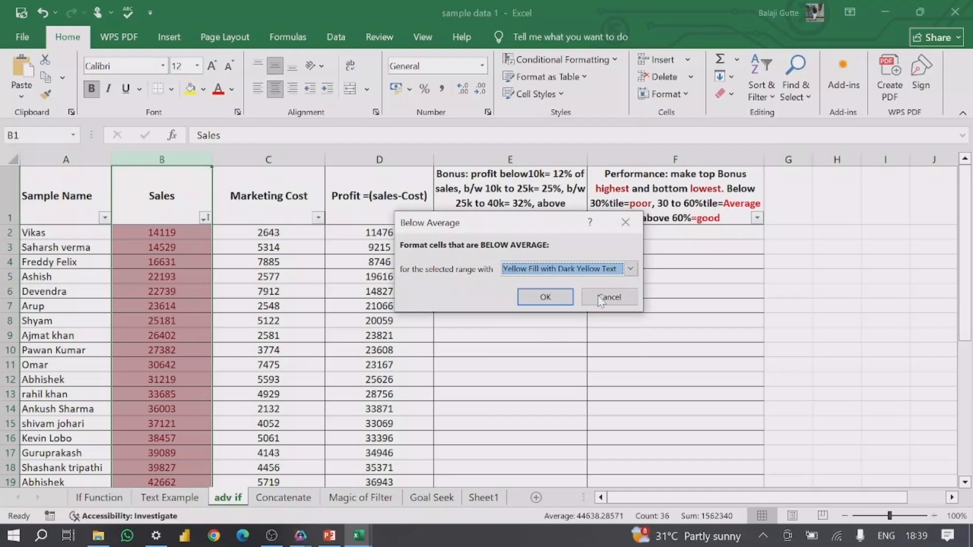
left_click(536, 301)
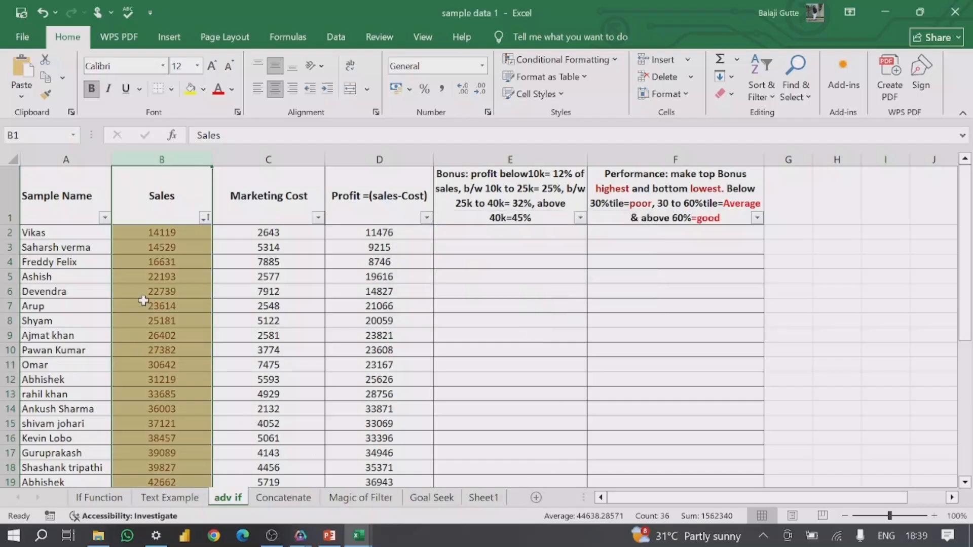
scroll(147, 304, "down", 10)
scroll(162, 332, "up", 10)
left_click(163, 279)
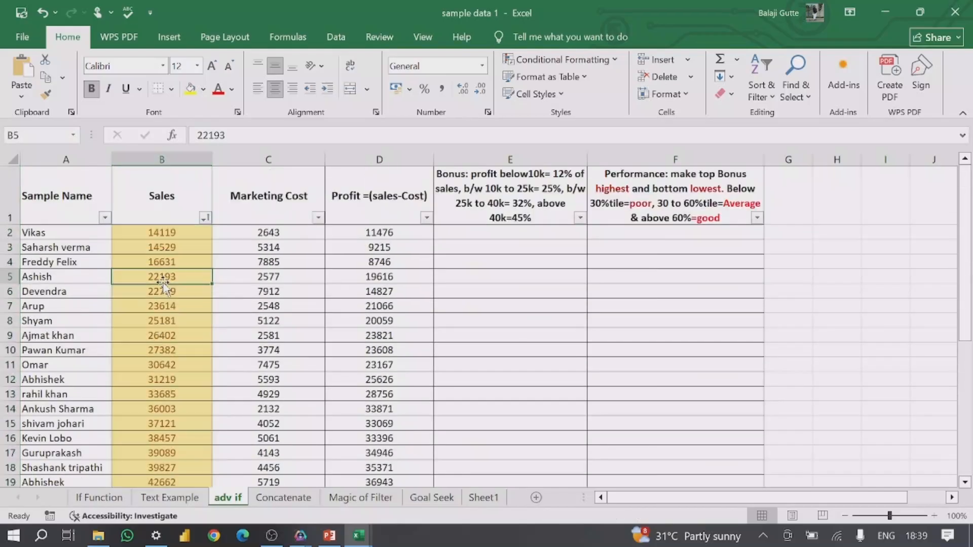
Clear the Below Average conditional formatting rule from the Sales column
left_click(154, 162)
left_click(564, 65)
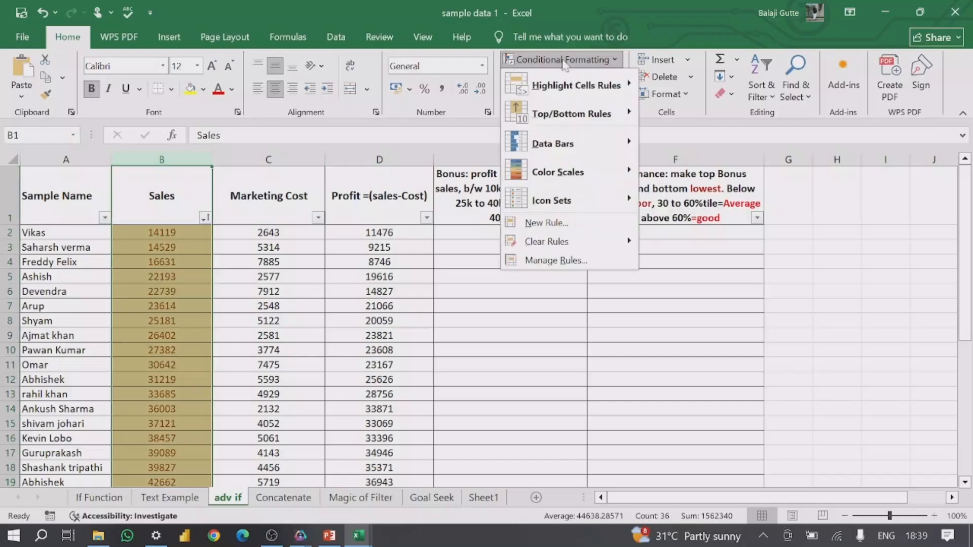
mouse_move(547, 239)
left_click(696, 251)
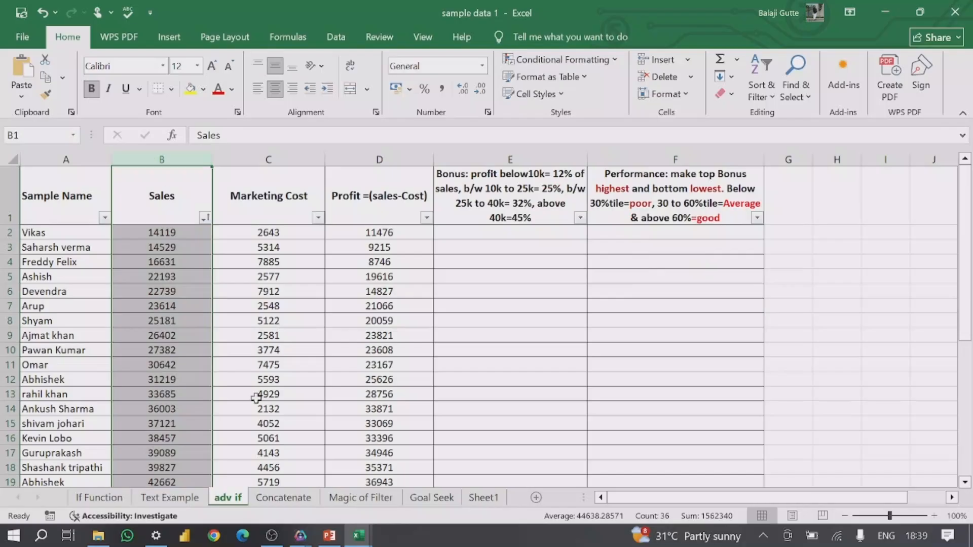
Apply green gradient-fill data bars to the Sales column
left_click(566, 63)
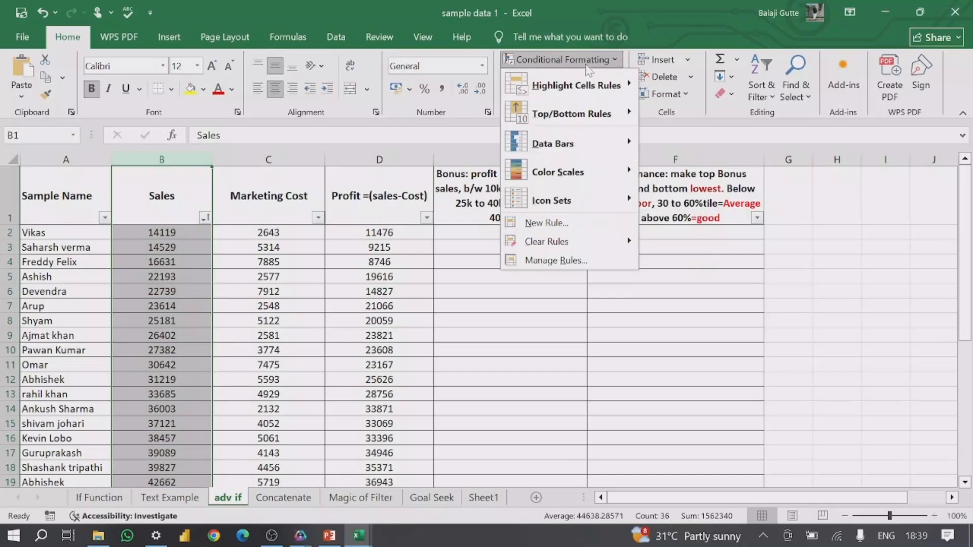
mouse_move(611, 117)
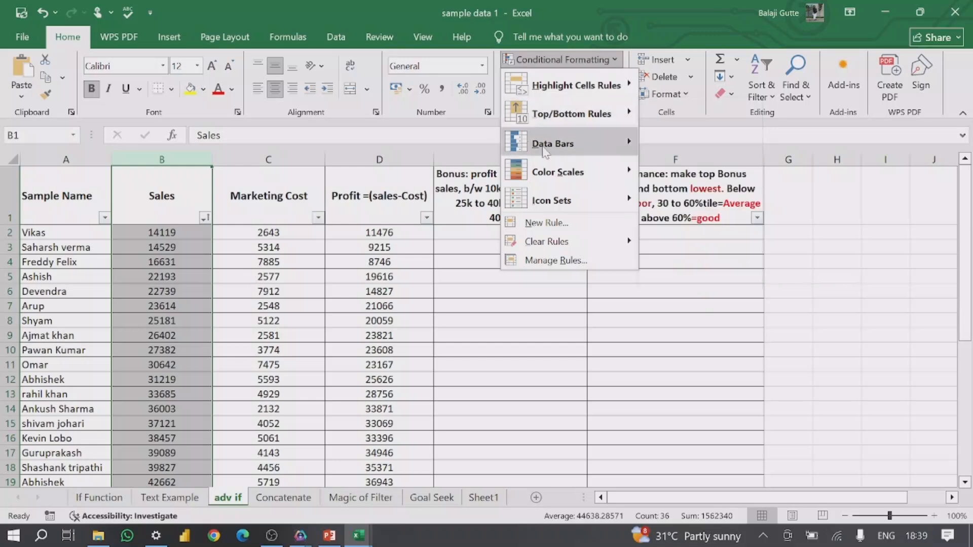
mouse_move(545, 152)
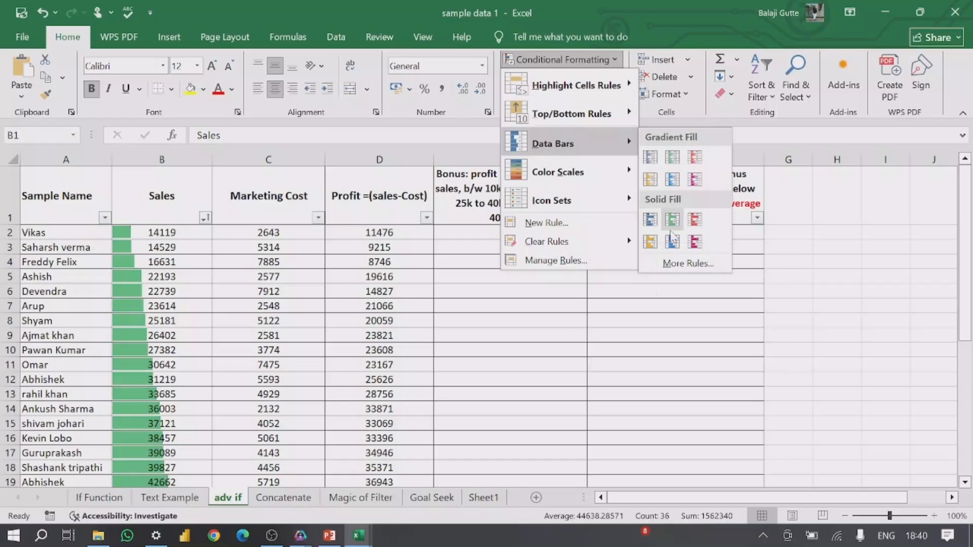
left_click(673, 161)
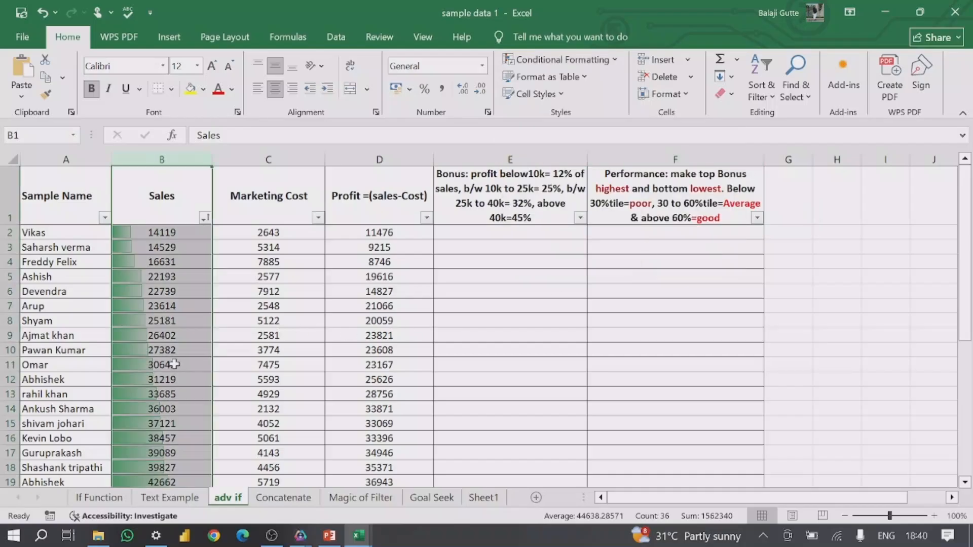
Go down the Sales column from B2 and examine how the data bar lengths relate to the values
left_click(160, 348)
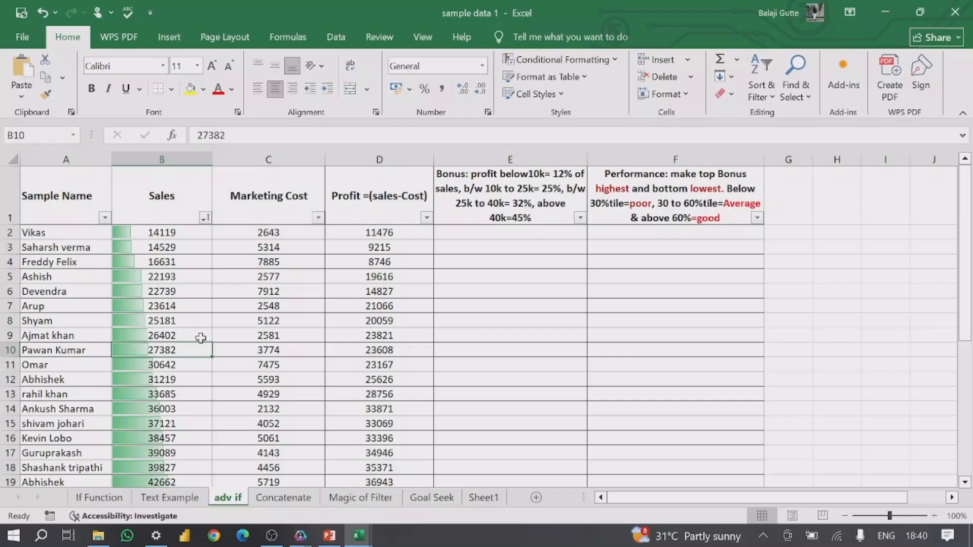
left_click(148, 234)
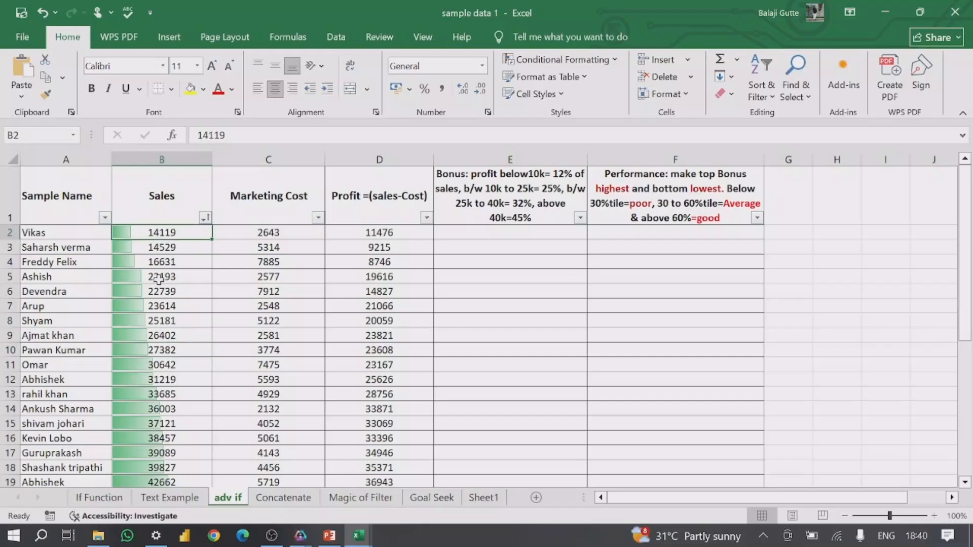
key("Down")
key("Down")
key("Down")
key("Down")
key("Down")
key("Down")
key("Down")
key("Down")
key("Down")
key("Down")
key("Down")
key("Down")
key("Down")
key("Down")
key("Down")
key("Down")
key("Down")
key("Down")
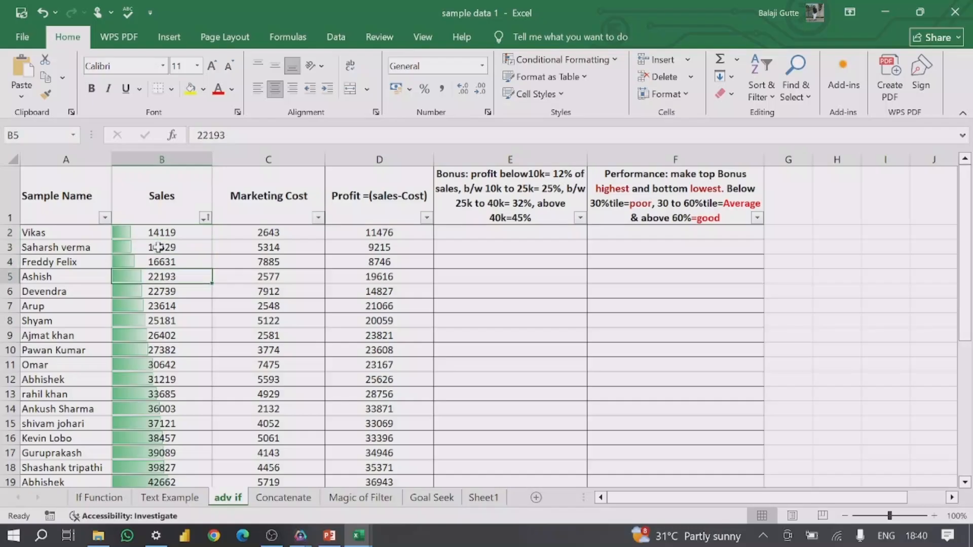
key("Down")
key("Down")
key("Down")
key("Down")
key("Down")
key("Down")
key("Down")
key("Down")
key("Down")
key("Down")
key("Down")
key("Down")
key("Down")
key("Down")
key("Down")
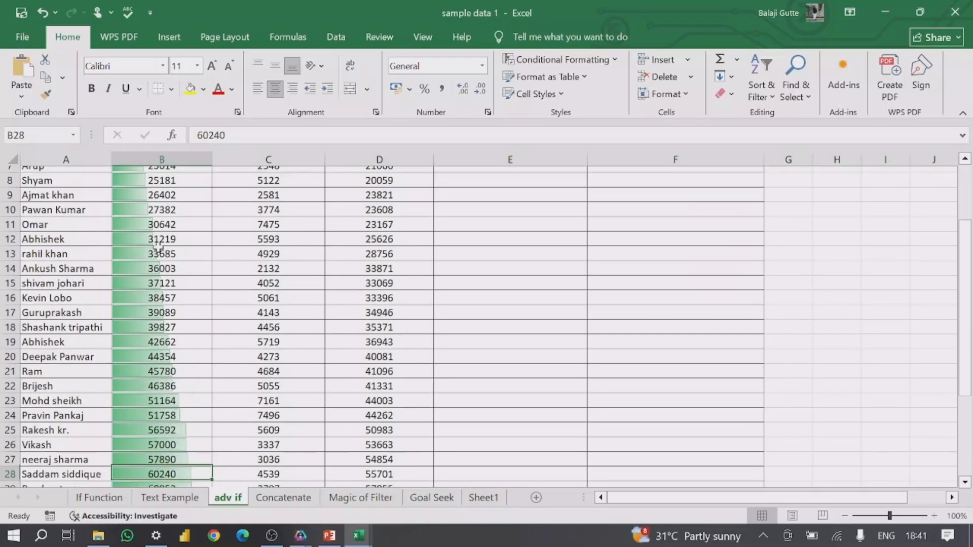
key("Down")
key("Down")
key("Down")
key("Down")
key("Down")
key("Down")
key("Down")
key("Down")
key("Down")
key("Down")
key("Down")
key("Down")
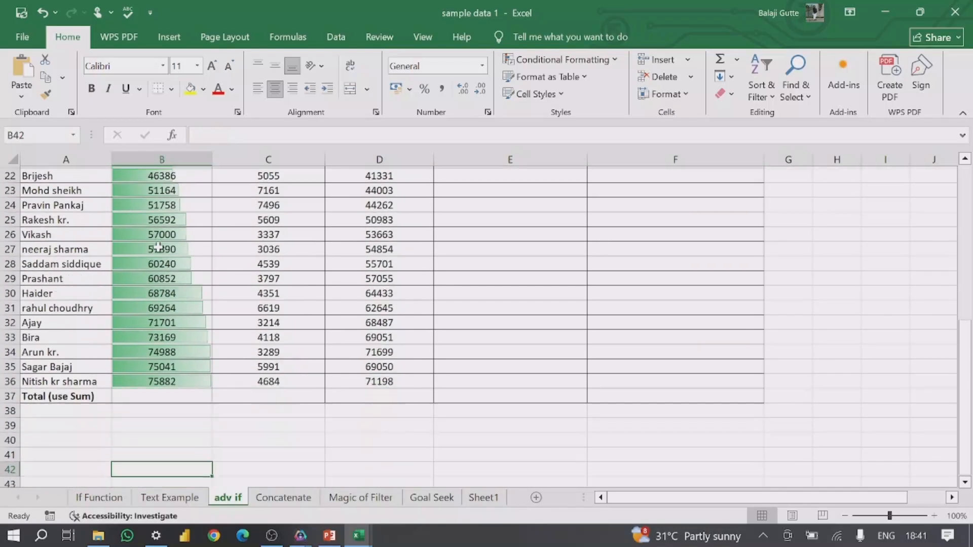
key("Down")
key("Down")
key("Down")
key("Down")
left_click(159, 350)
key("Down")
key("Down")
key("Down")
key("Down")
key("Down")
key("Down")
key("Down")
key("Down")
key("Down")
key("Down")
key("Down")
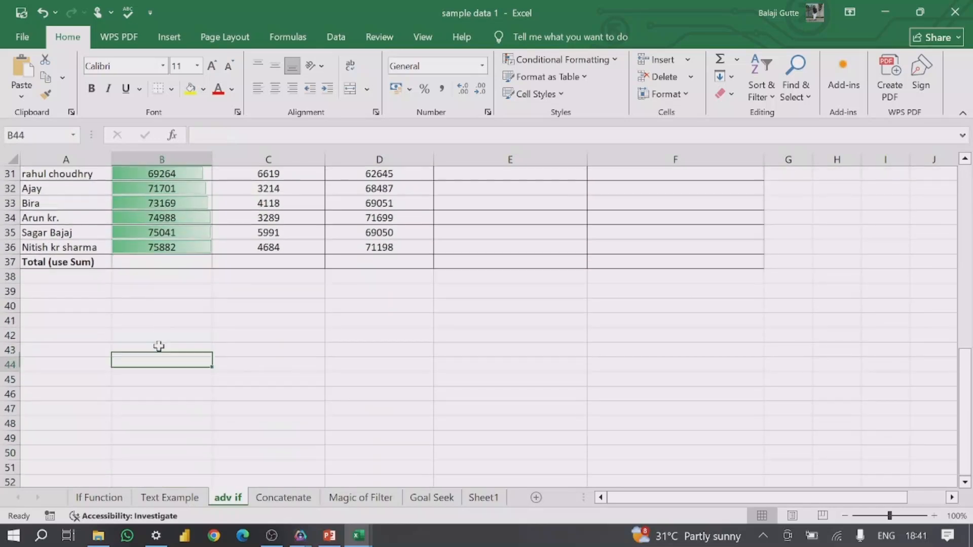
key("Down")
key("Down")
key("Down")
left_click(159, 259)
key("Down")
key("Down")
key("Down")
key("Down")
key("Down")
key("Down")
key("Down")
key("Down")
key("Down")
scroll(175, 338, "up", 4)
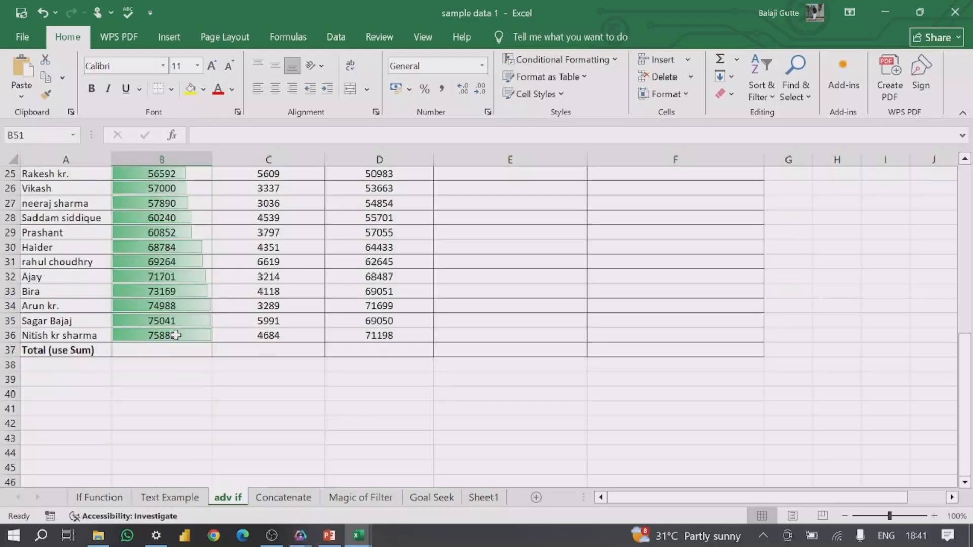
scroll(177, 337, "down", 1)
key("Down")
key("Down")
key("Down")
key("Down")
key("Down")
key("Down")
key("Down")
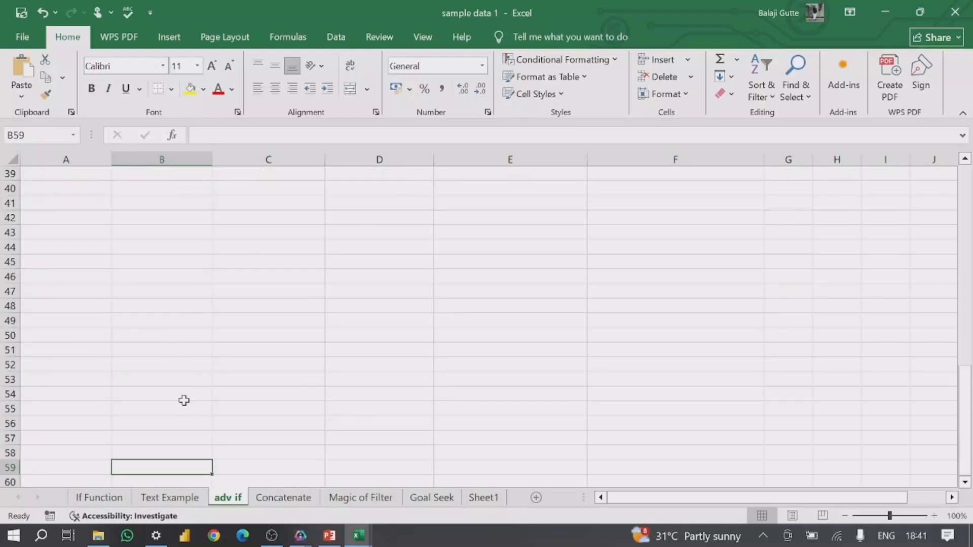
Compare the data bar of the last Sales value in B36 with that of the first value in B2
scroll(184, 401, "up", 7)
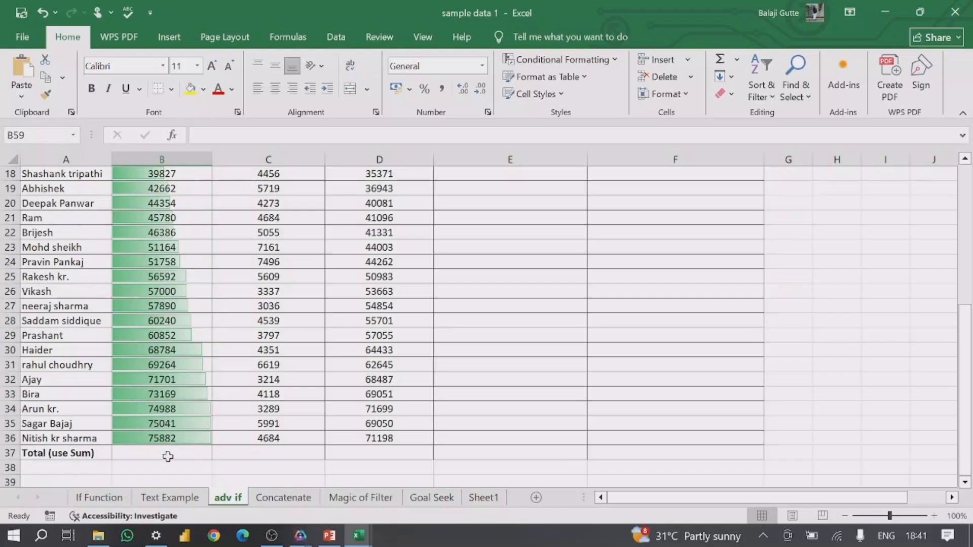
left_click(159, 439)
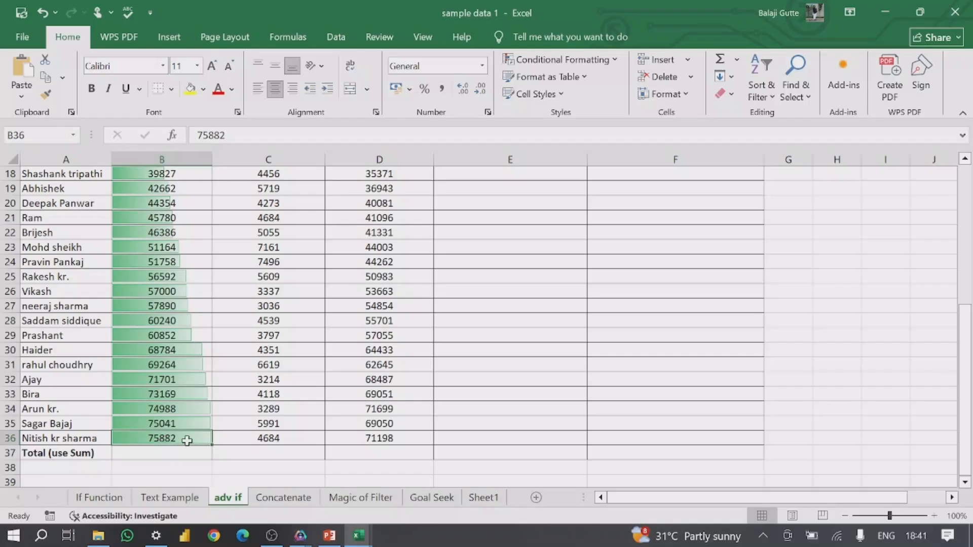
scroll(187, 439, "up", 6)
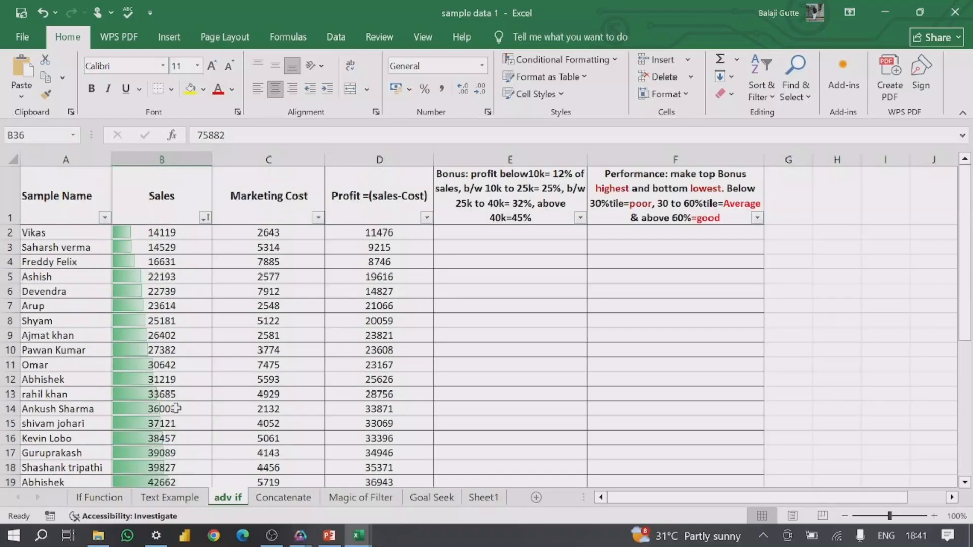
left_click(142, 234)
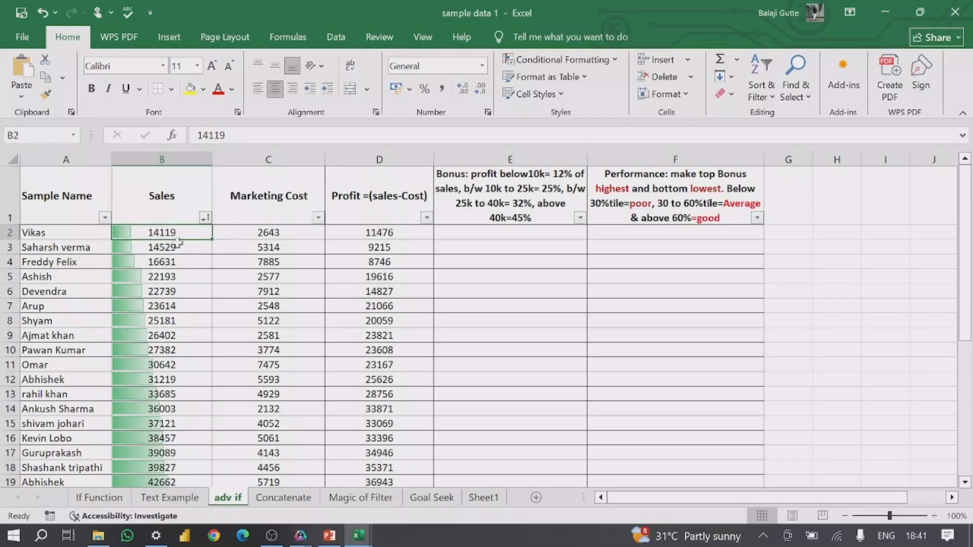
Clear the green data bar rule from the Sales column
scroll(172, 268, "down", 4)
scroll(168, 366, "up", 4)
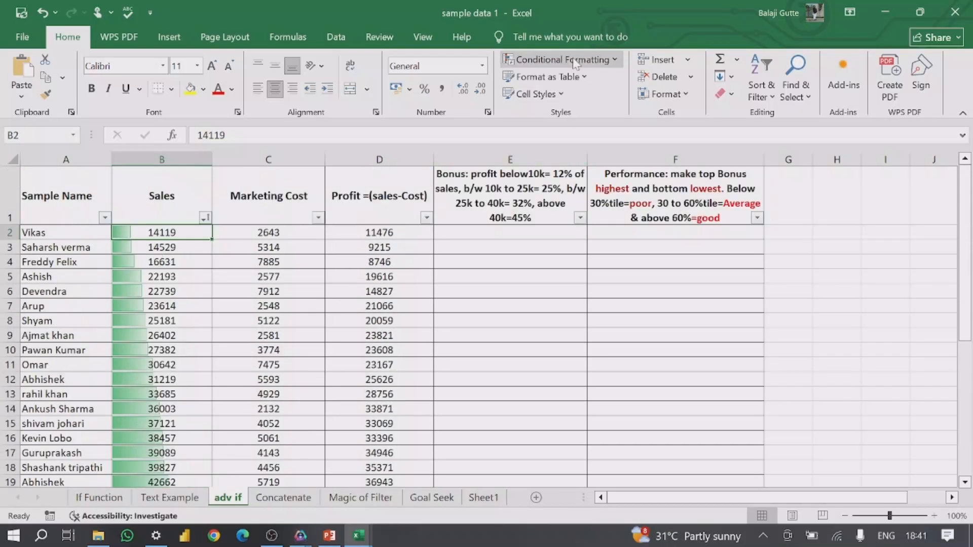
left_click(162, 158)
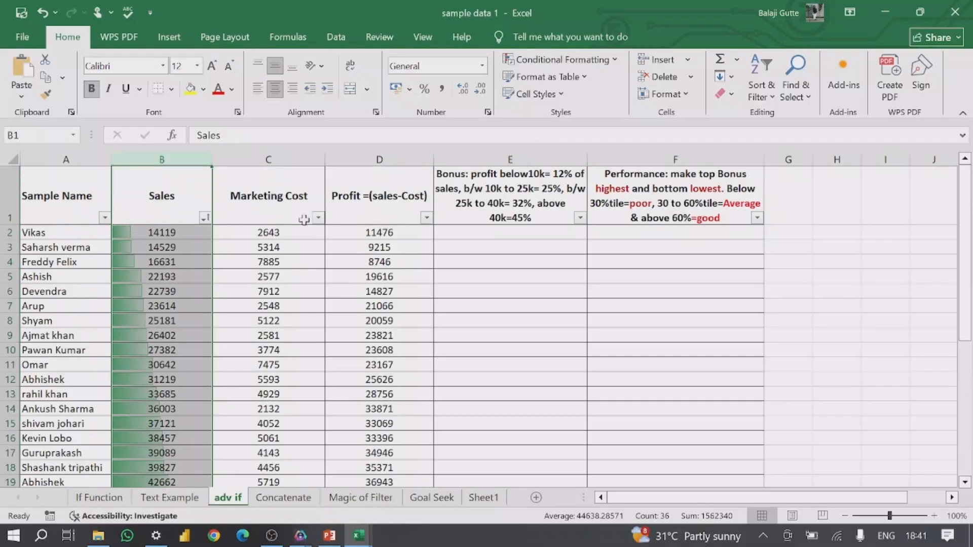
left_click(560, 60)
mouse_move(547, 242)
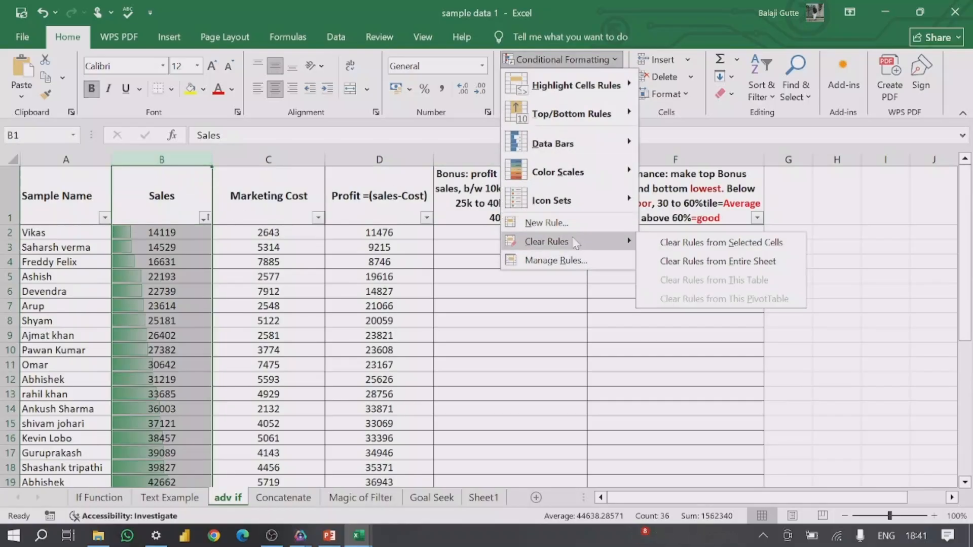
left_click(709, 241)
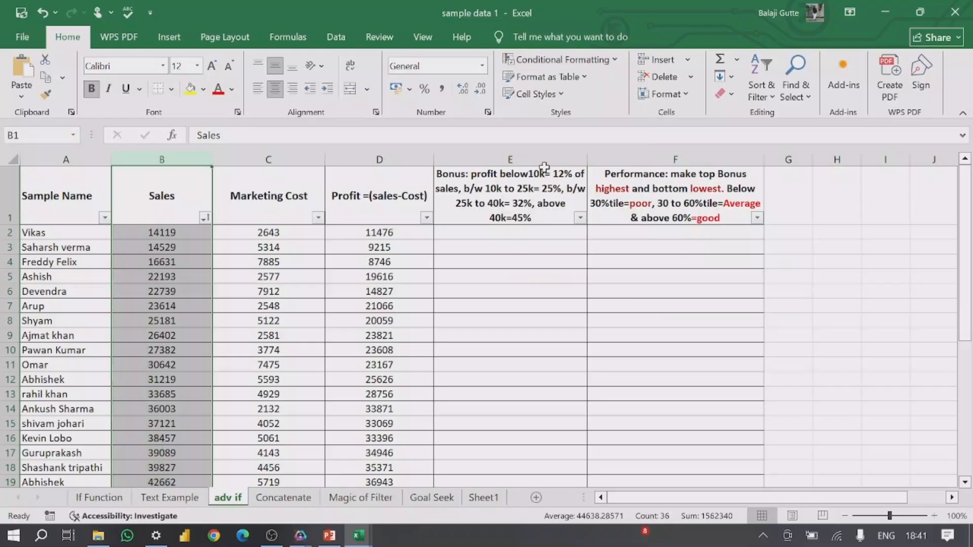
Apply orange solid-fill data bars to the Sales column and review them down to the last row
left_click(551, 64)
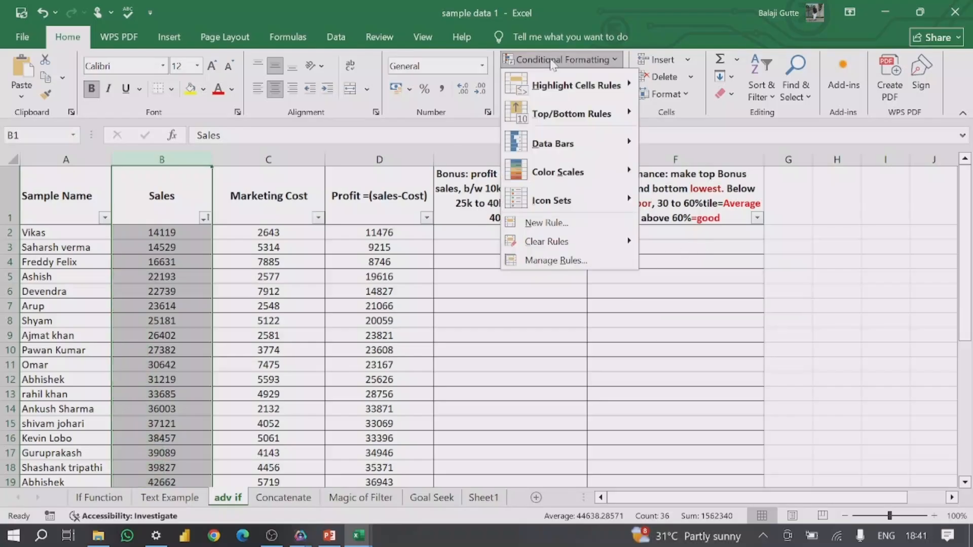
mouse_move(582, 177)
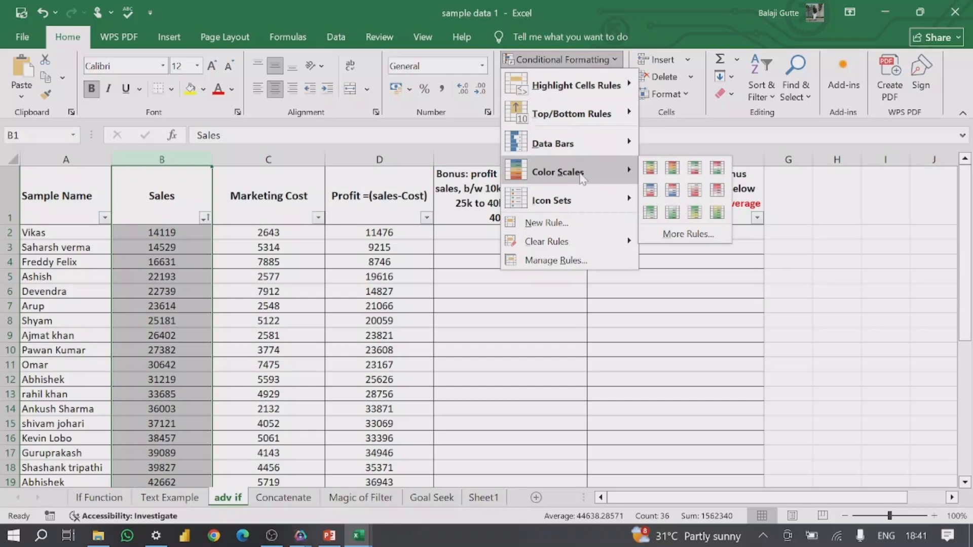
mouse_move(582, 154)
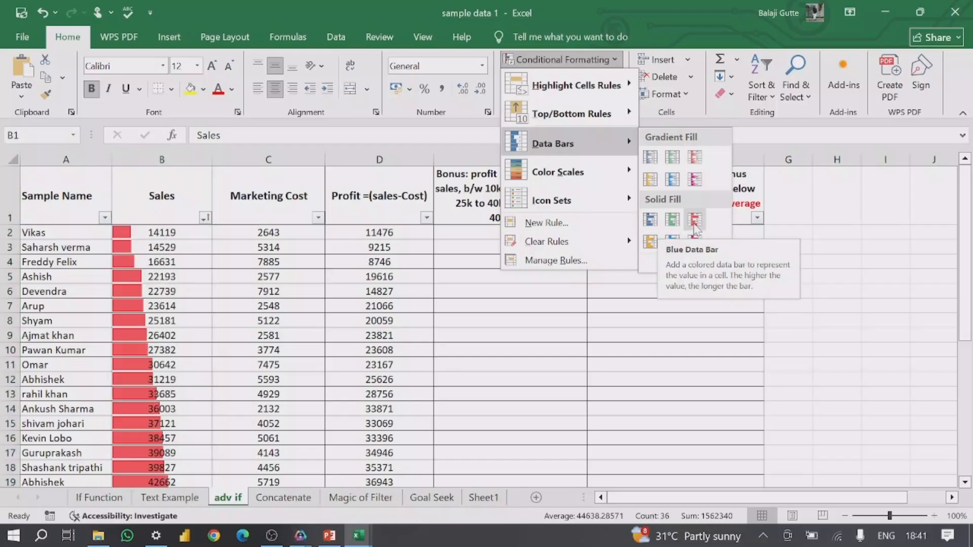
left_click(651, 242)
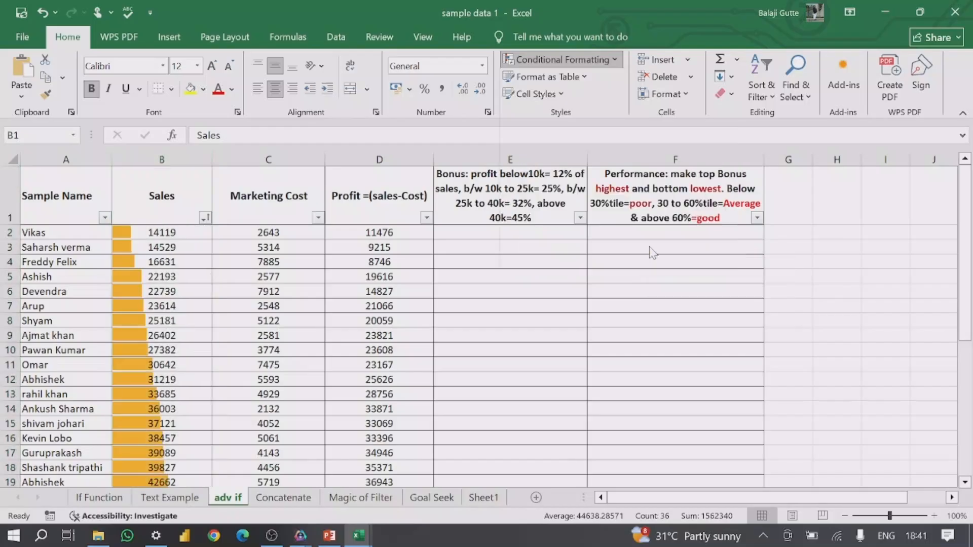
scroll(197, 330, "down", 4)
scroll(179, 384, "down", 5)
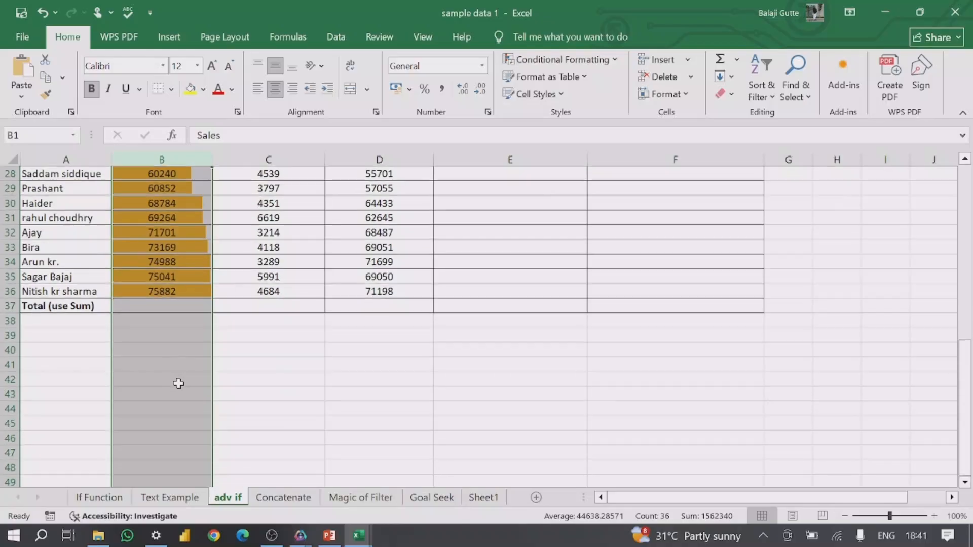
scroll(178, 384, "up", 7)
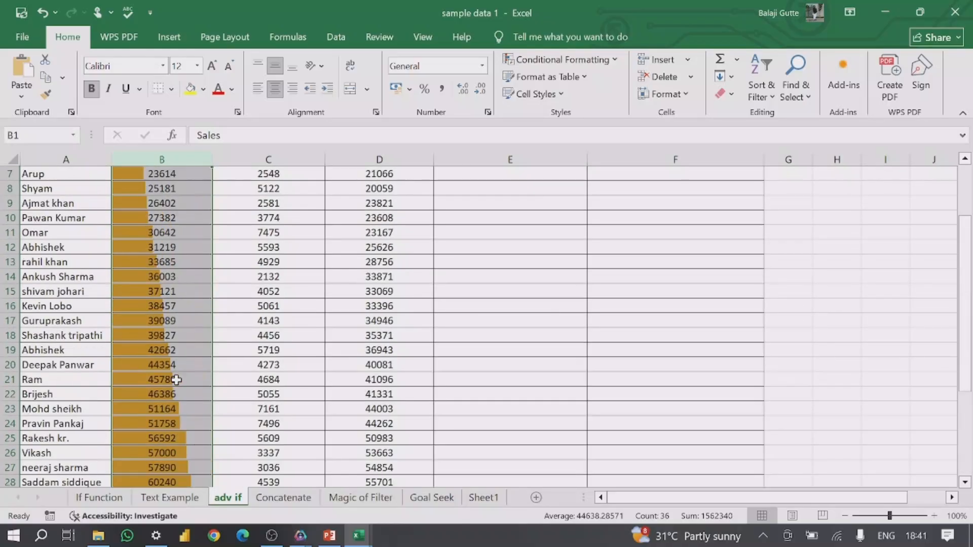
scroll(176, 380, "up", 2)
left_click(430, 278)
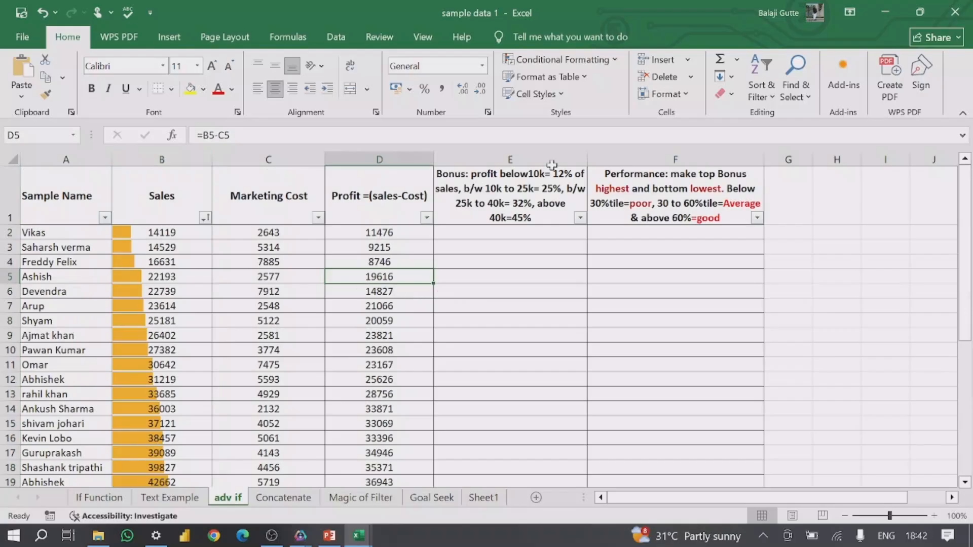
Clear the orange data bar rule from the selected Sales column only
left_click(552, 59)
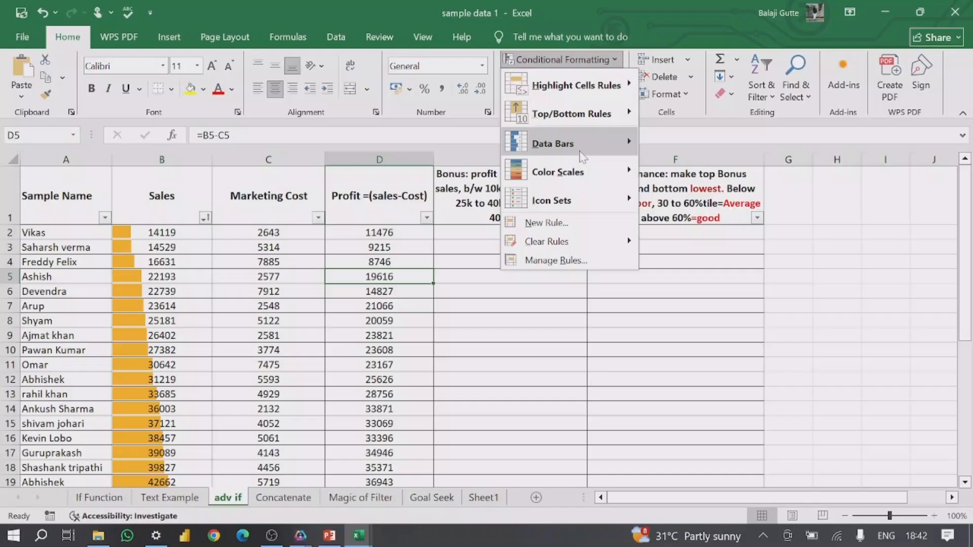
mouse_move(582, 243)
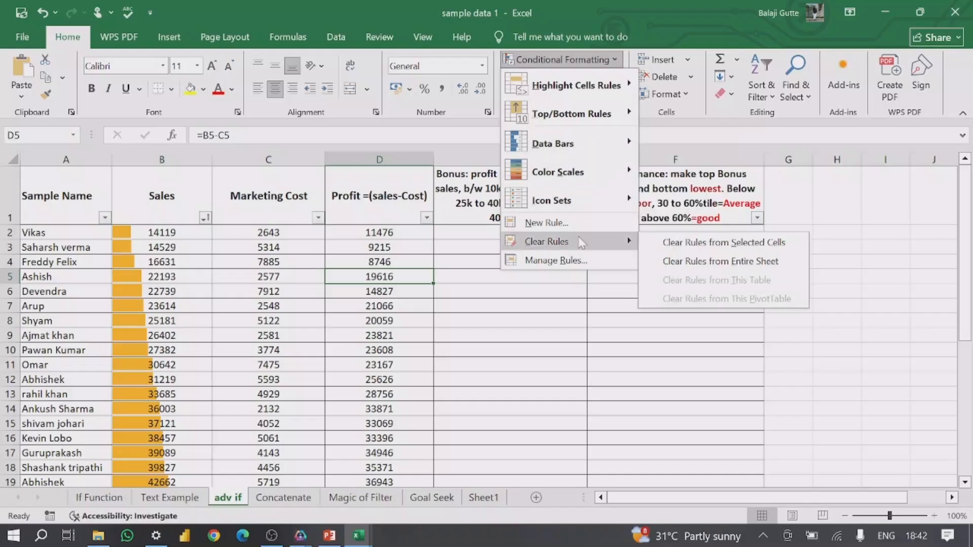
left_click(173, 161)
left_click(168, 155)
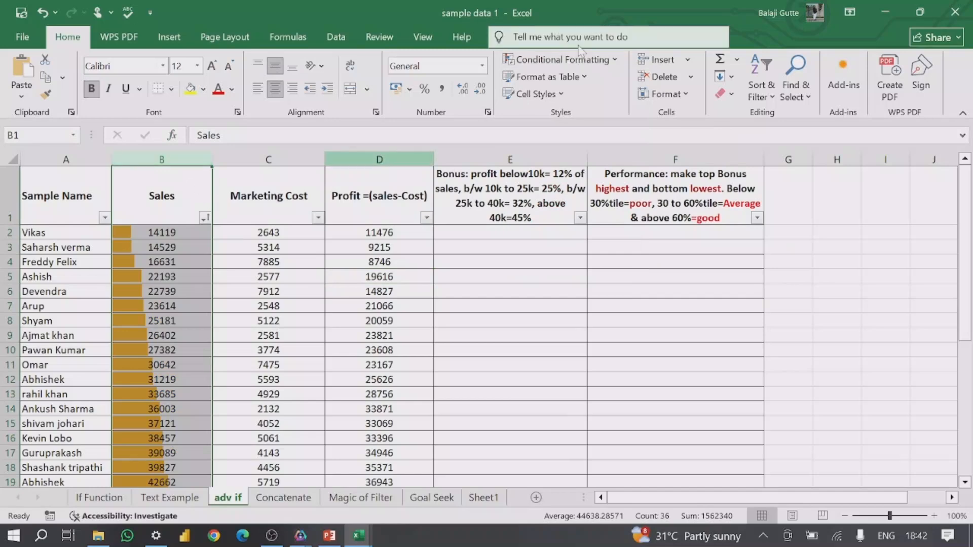
left_click(560, 60)
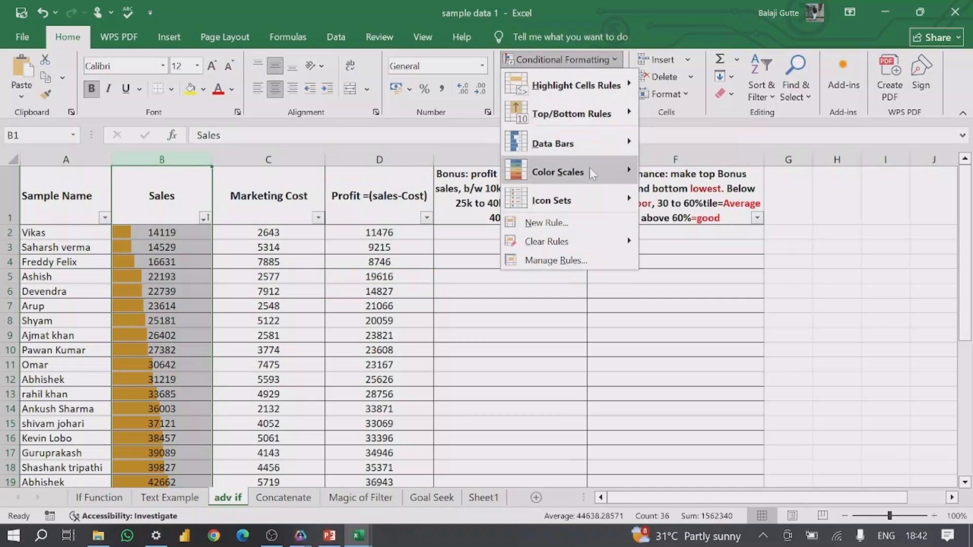
mouse_move(596, 238)
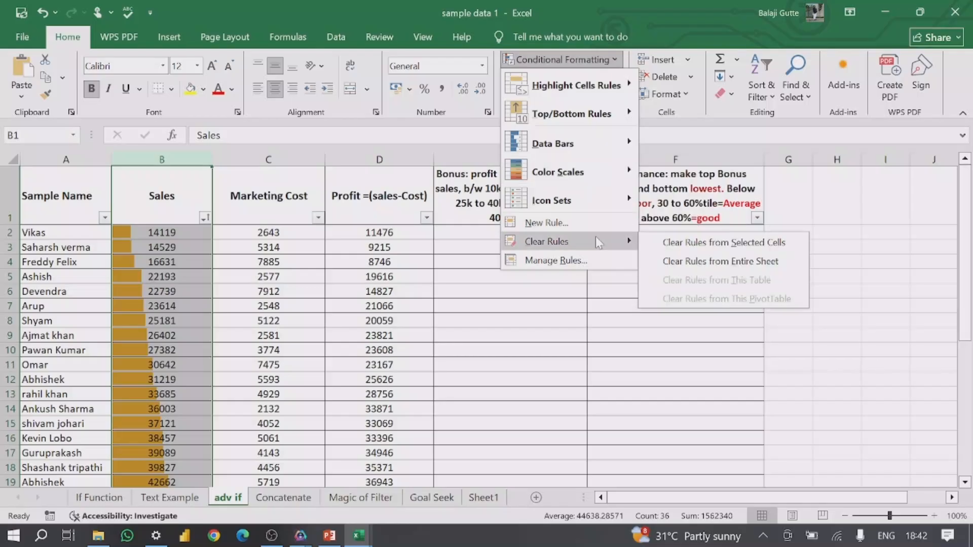
left_click(708, 244)
left_click(400, 307)
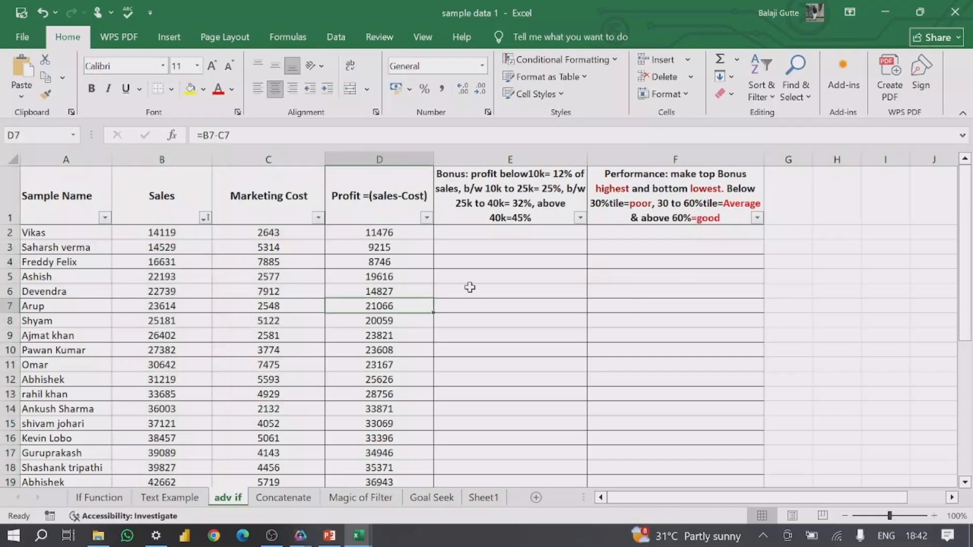
Apply the green-yellow-red color scale to the Sales column
left_click(172, 154)
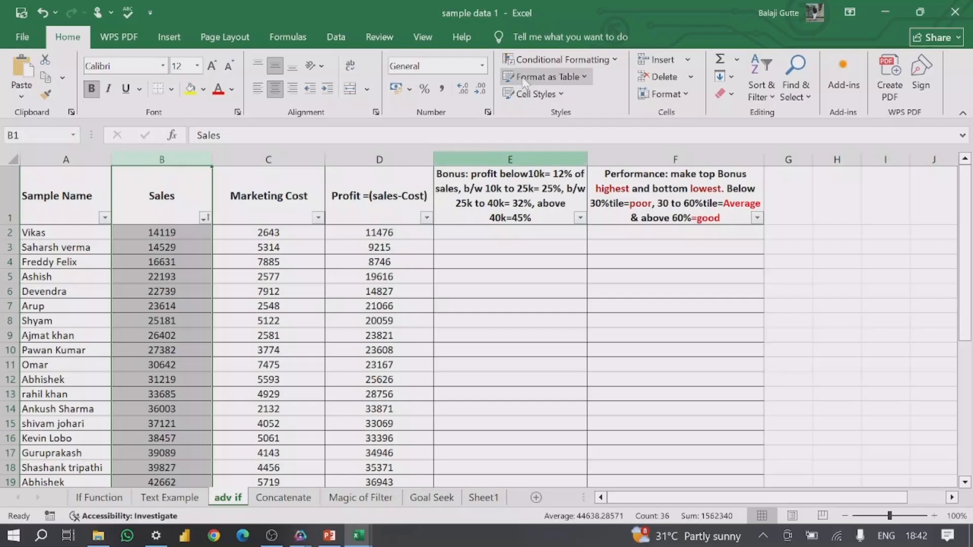
left_click(563, 60)
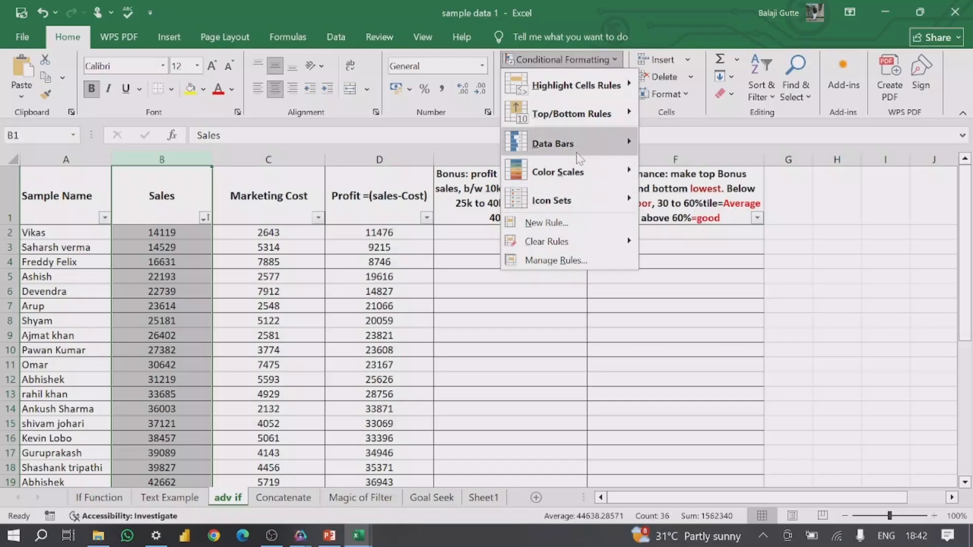
mouse_move(579, 159)
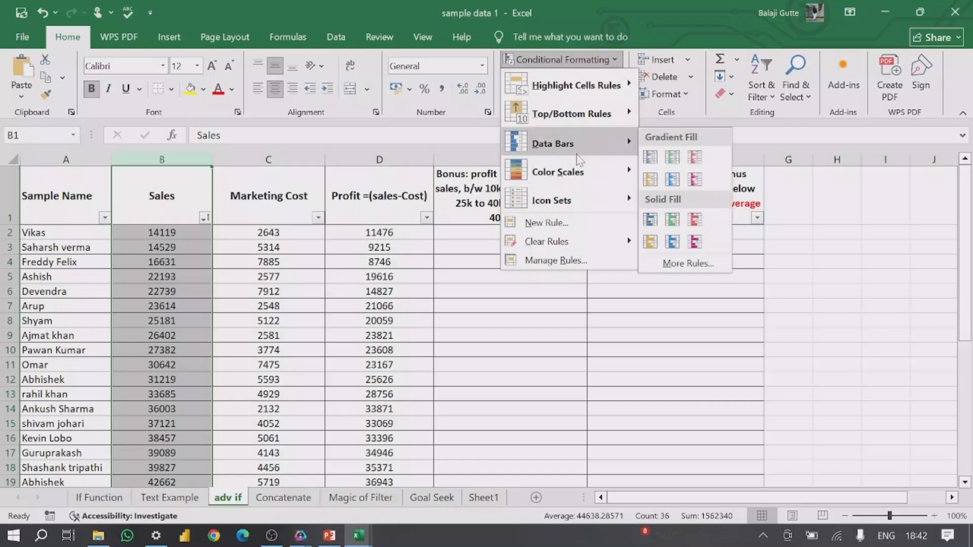
mouse_move(581, 186)
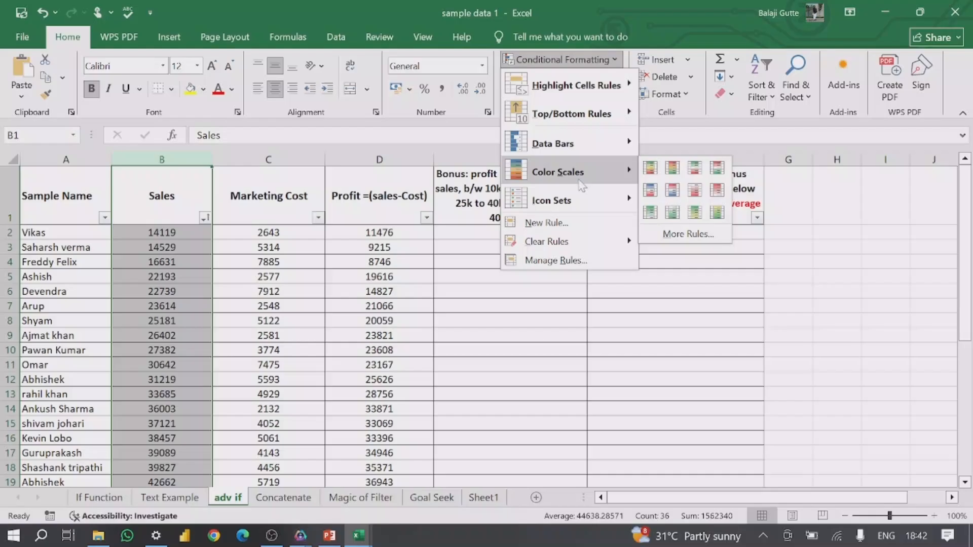
left_click(650, 171)
Examine how the color scale shades the Sales values from the lowest to the highest rows
scroll(172, 305, "down", 4)
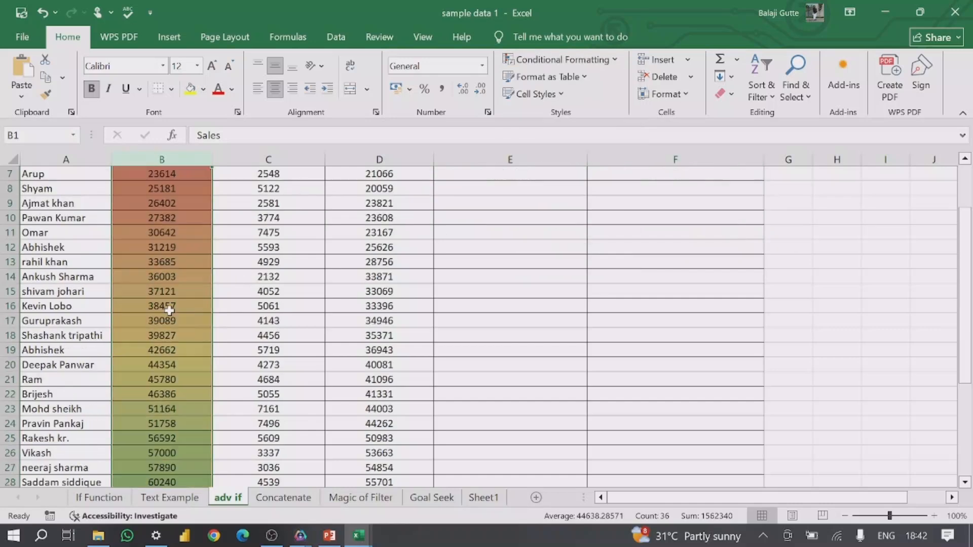
scroll(171, 358, "down", 3)
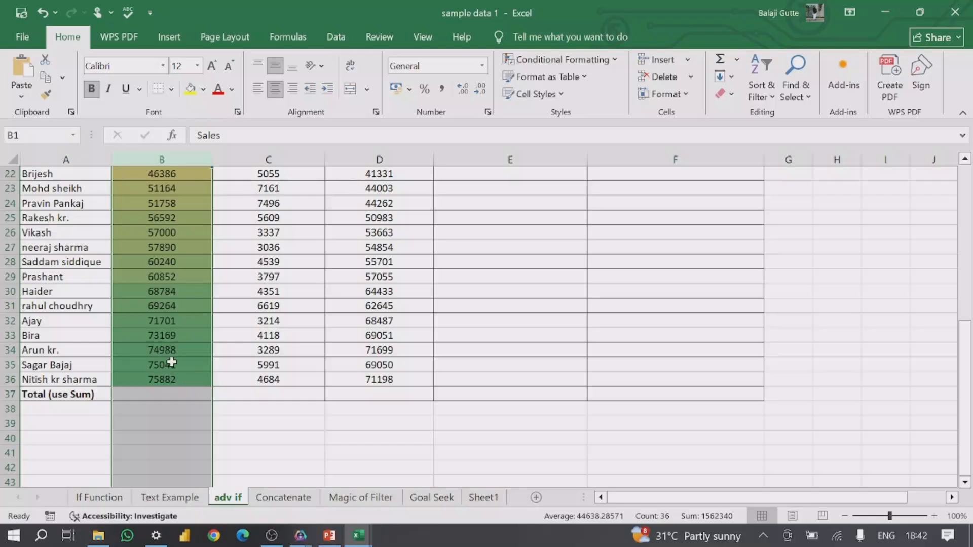
left_click(172, 362)
scroll(173, 362, "up", 7)
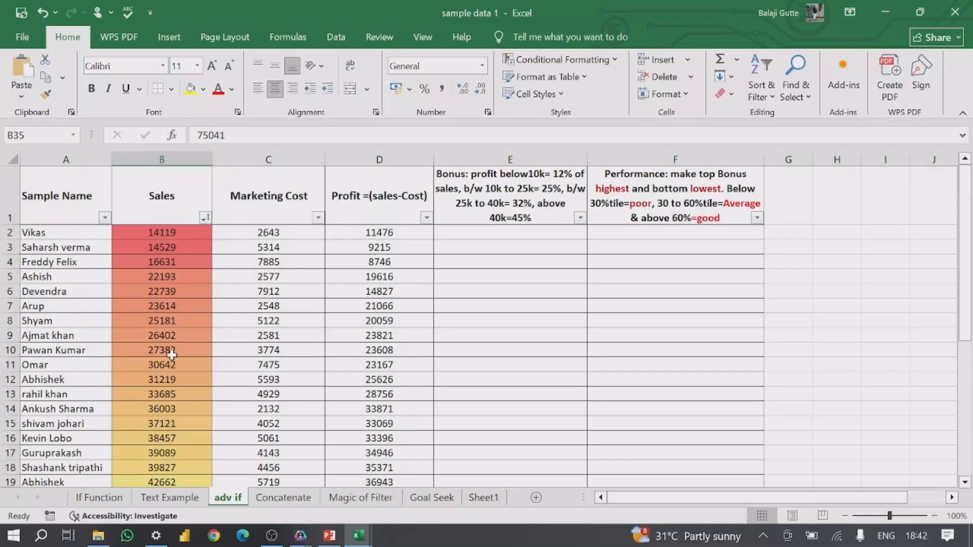
scroll(171, 389, "down", 3)
scroll(171, 390, "down", 3)
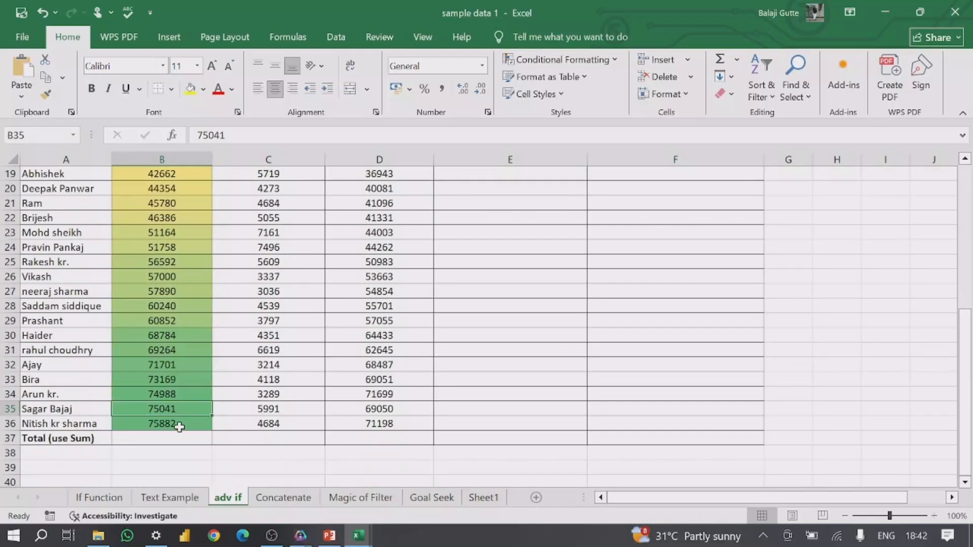
scroll(179, 423, "up", 2)
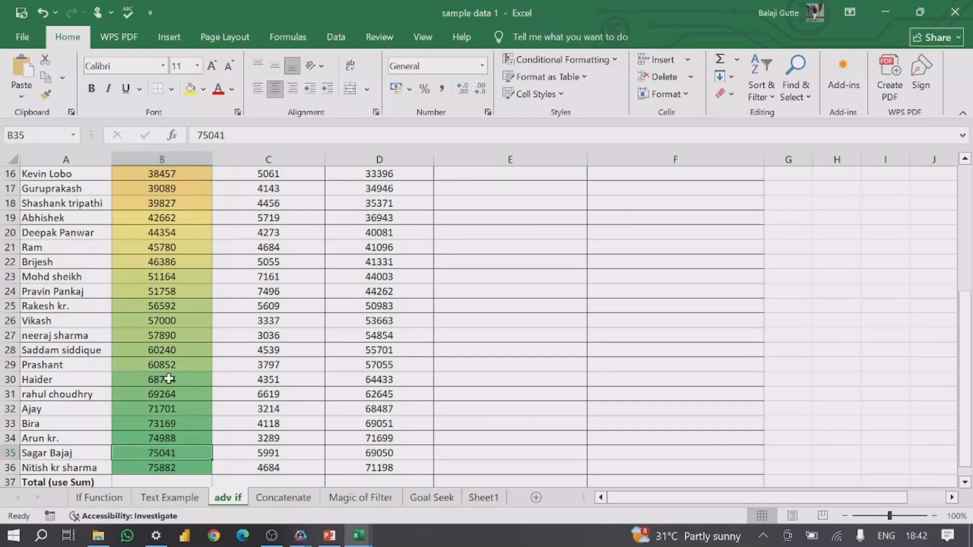
scroll(166, 359, "up", 5)
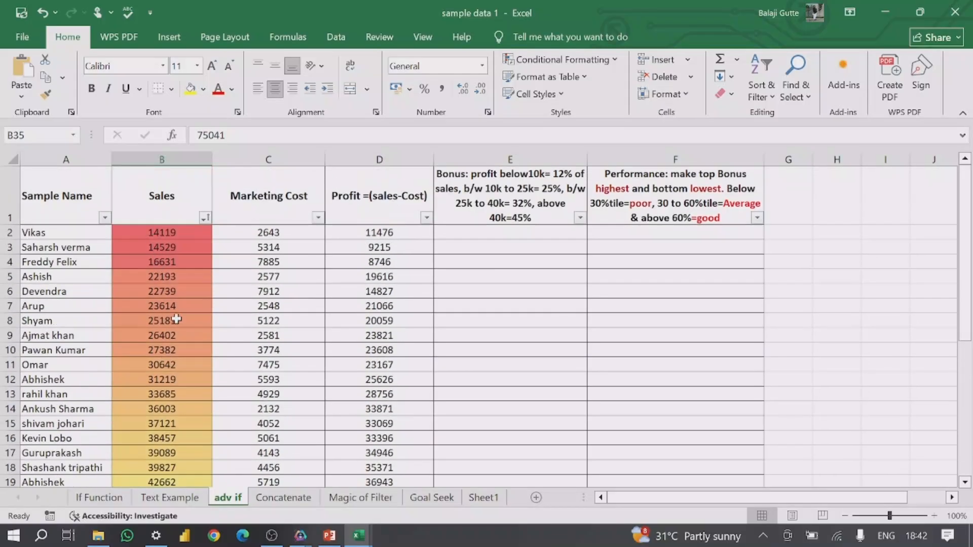
scroll(174, 279, "down", 2)
scroll(167, 342, "down", 3)
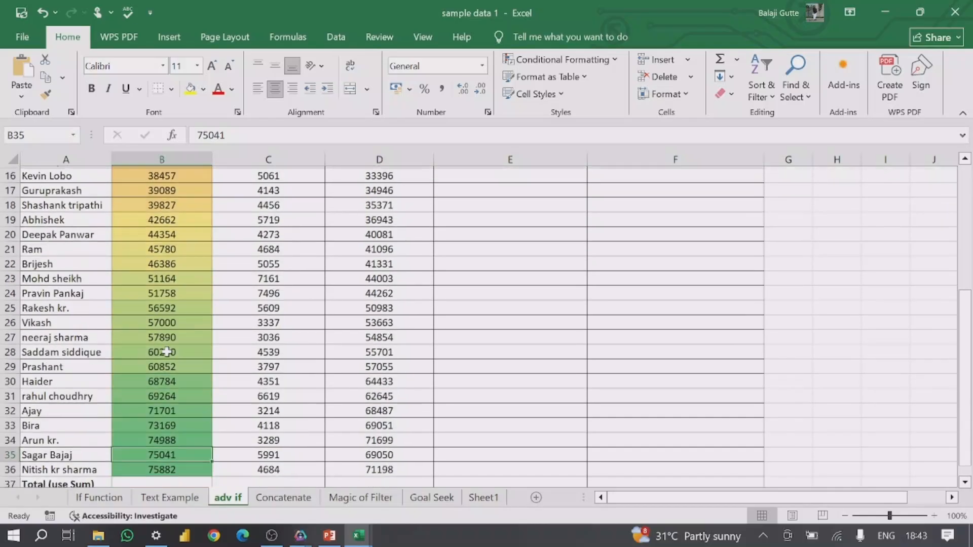
scroll(178, 409, "up", 5)
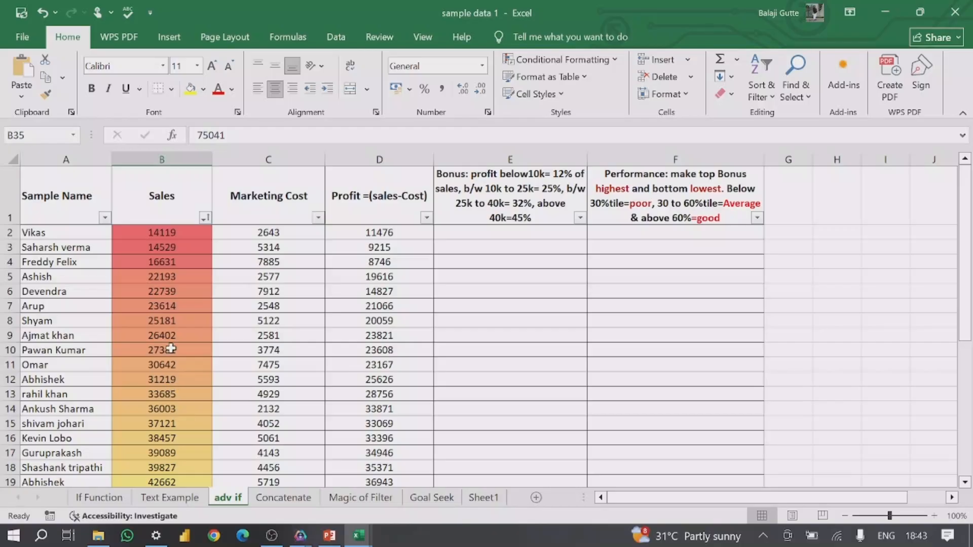
Compare the shade of the low Sales value in B4 with that of the last value in B36
left_click(163, 262)
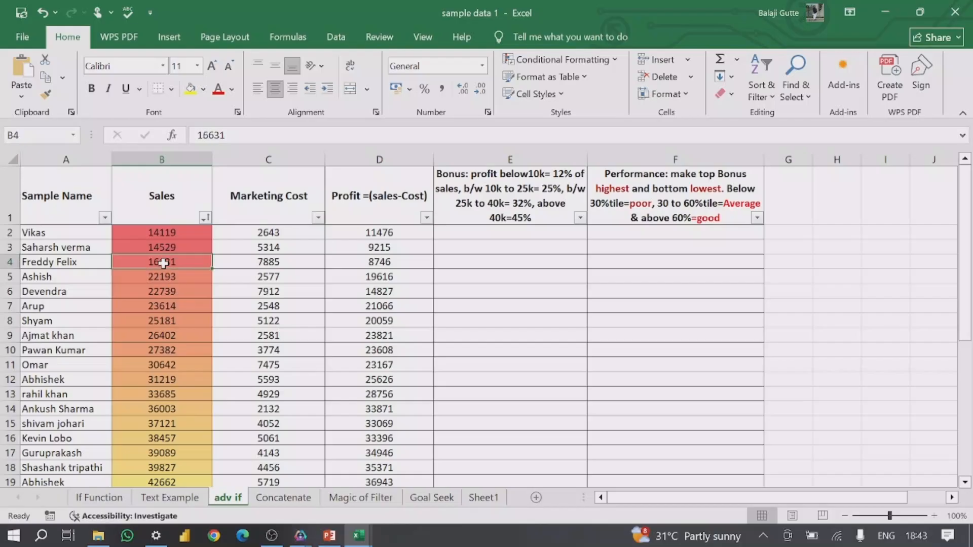
key("Right")
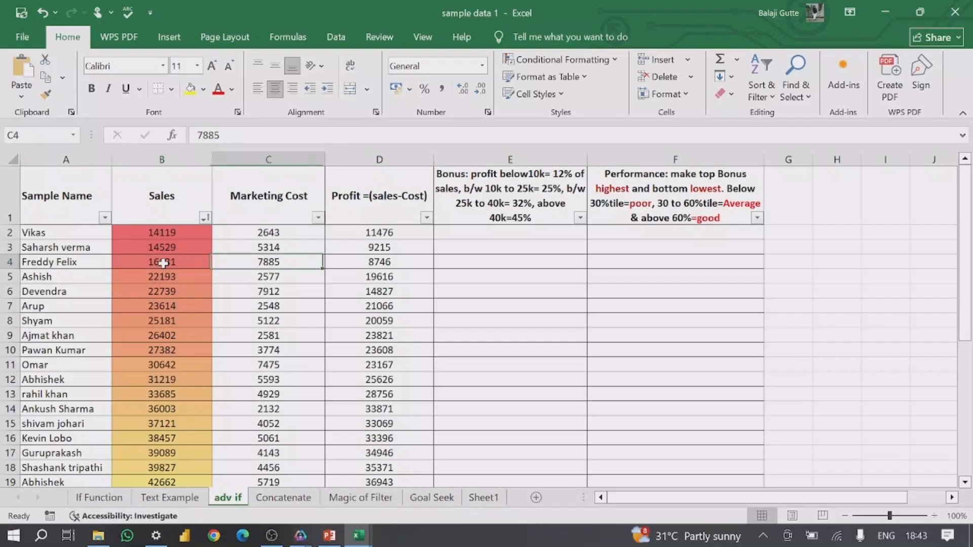
key("Left")
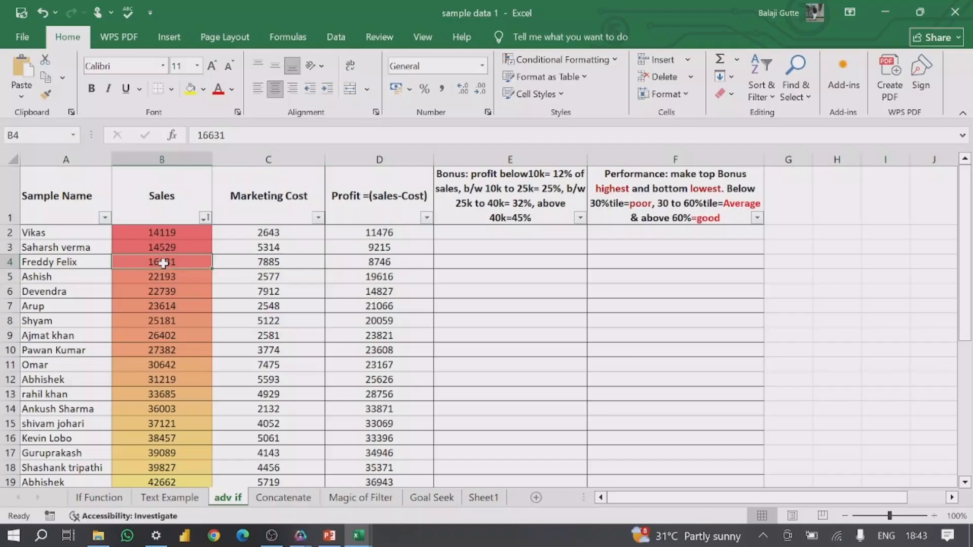
key("ctrl+Down")
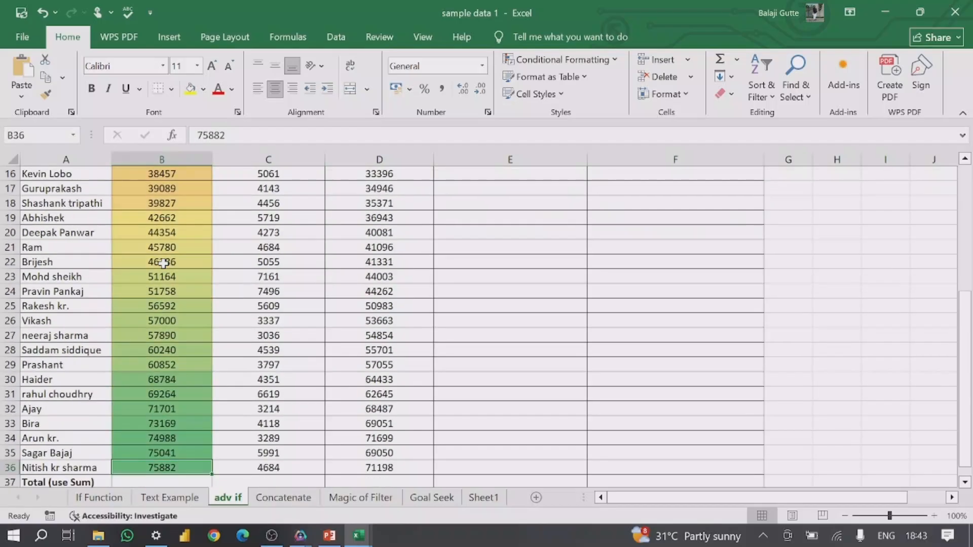
key("ctrl+Up")
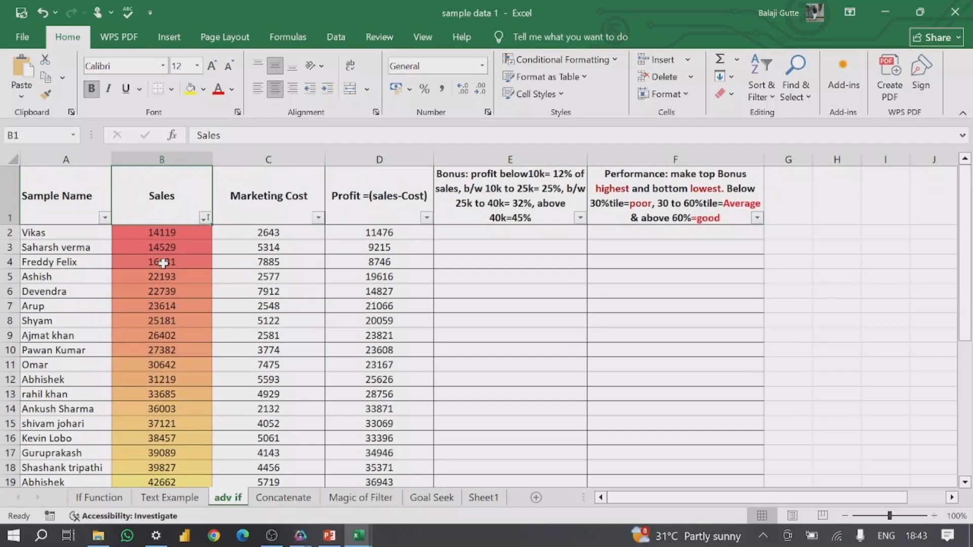
Examine how the color scale's shading changes through the Sales column, going down the rows and back to the header
key("Down")
key("Down")
key("Down")
key("Down")
key("Down")
key("Down")
key("Down")
key("Down")
key("Down")
key("Down")
key("Down")
key("Down")
key("Down")
key("Down")
key("Down")
key("Down")
key("Down")
key("Down")
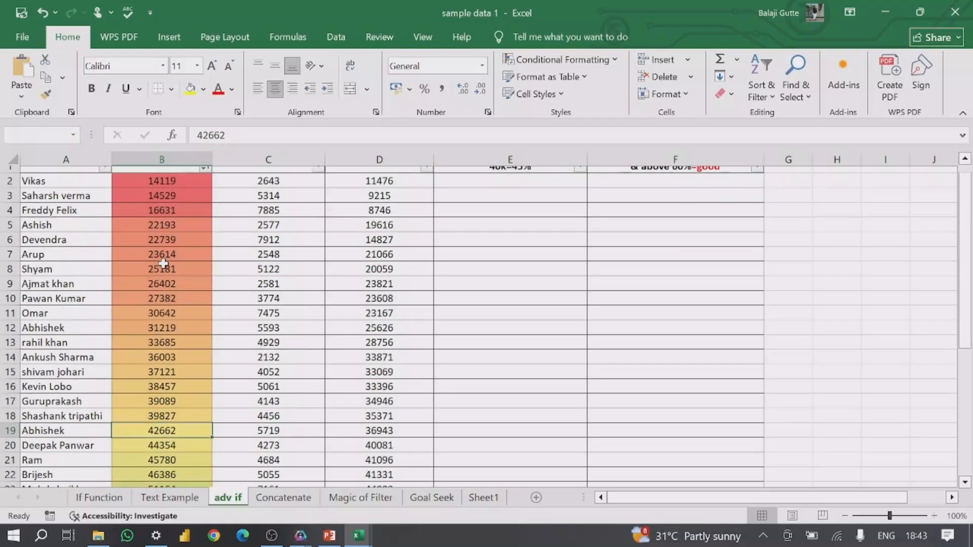
key("Down")
key("Down")
key("Down")
key("Down")
key("Down")
key("Down")
key("Down")
key("Down")
key("Down")
key("Down")
key("Down")
key("Up")
key("Up")
key("Up")
key("Up")
key("Up")
key("Up")
key("Up")
key("Up")
key("Up")
key("Up")
key("Up")
key("Up")
key("Up")
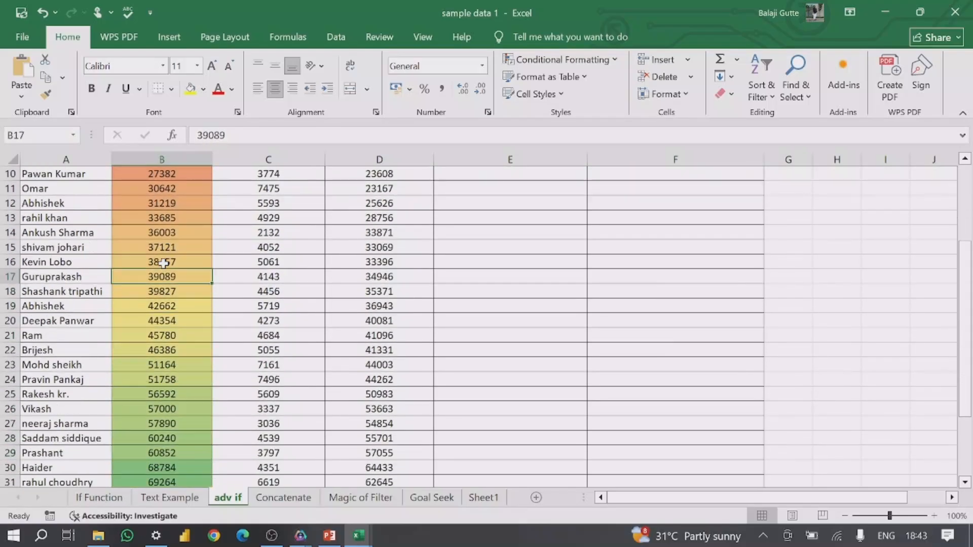
key("Up")
key("Up")
key("Up")
key("Up")
key("Up")
key("Up")
key("Up")
key("Up")
key("Up")
key("Up")
key("Up")
key("Up")
key("Up")
key("Up")
key("Up")
key("Up")
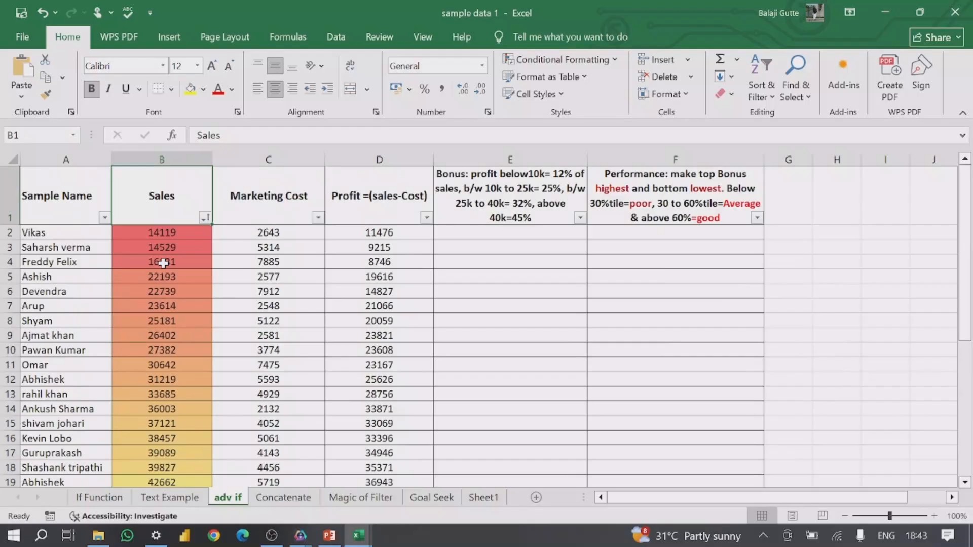
Clear the color scale rule from the selected Sales column only
left_click(160, 158)
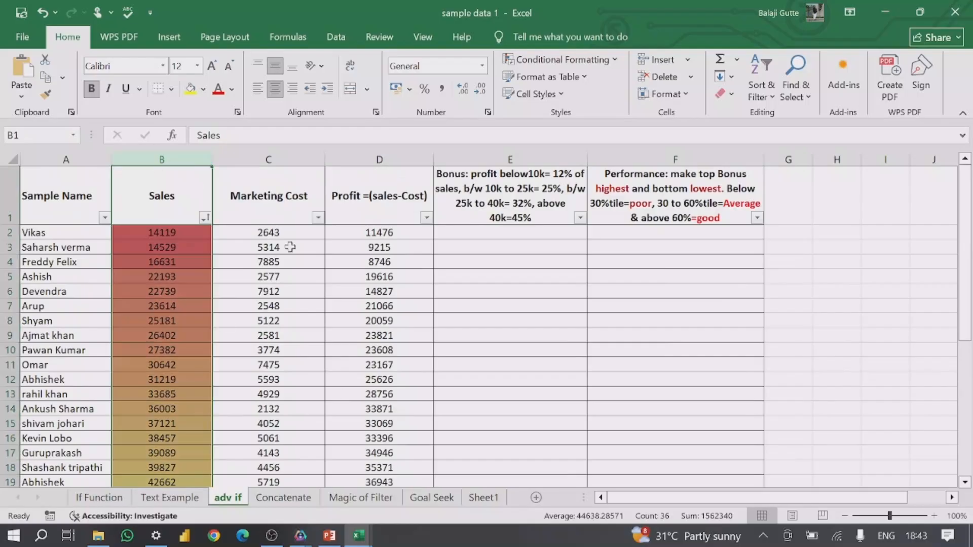
left_click(562, 59)
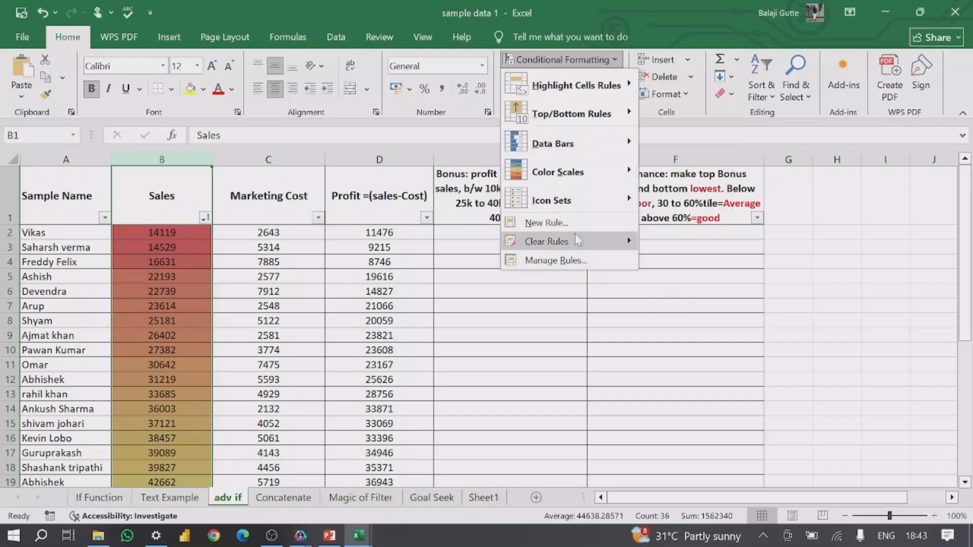
mouse_move(579, 245)
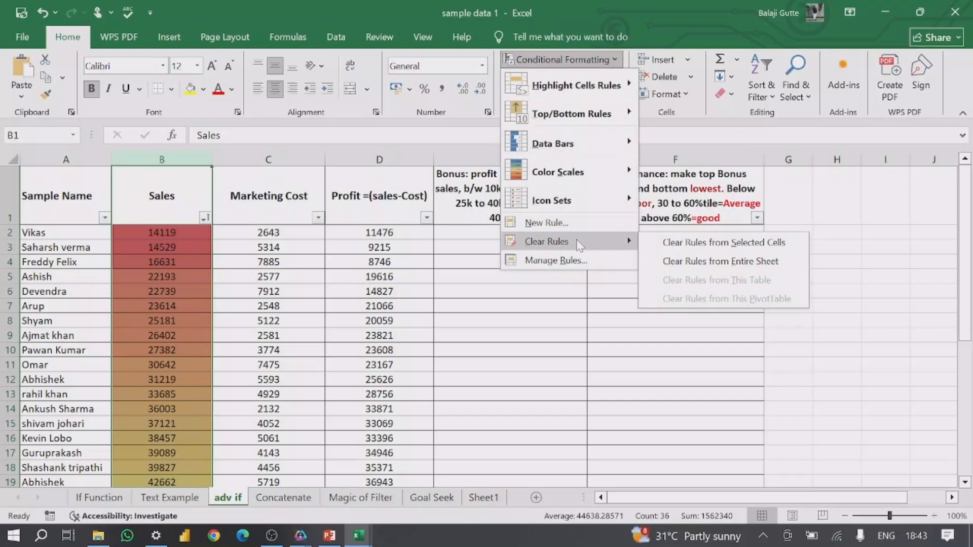
left_click(676, 243)
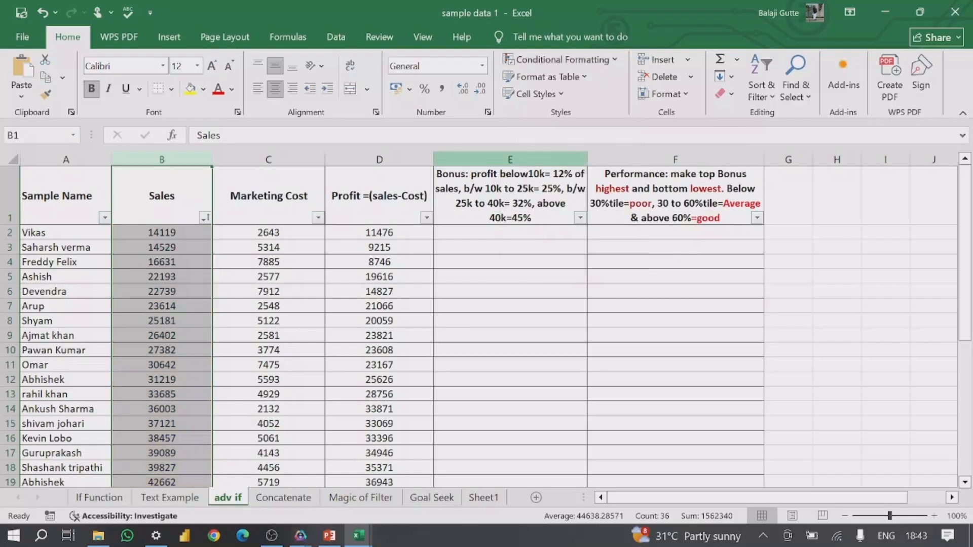
Preview the color scales on the Sales column, but apply the directional icon set with three colored arrows instead
left_click(562, 61)
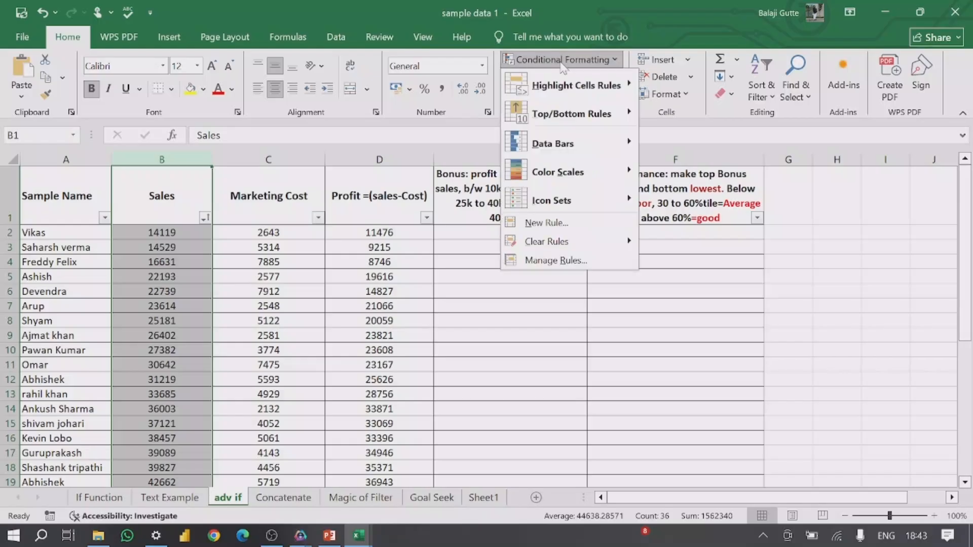
mouse_move(583, 171)
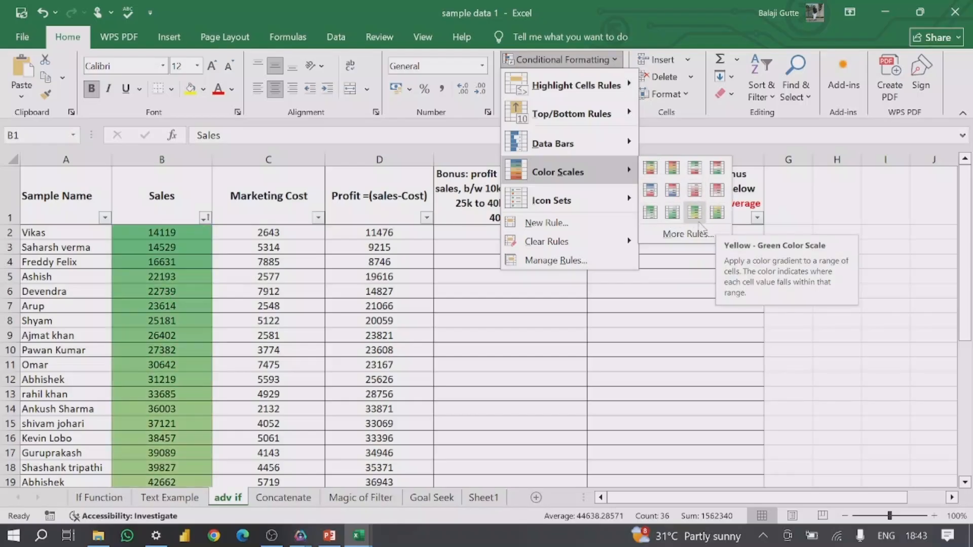
mouse_move(574, 212)
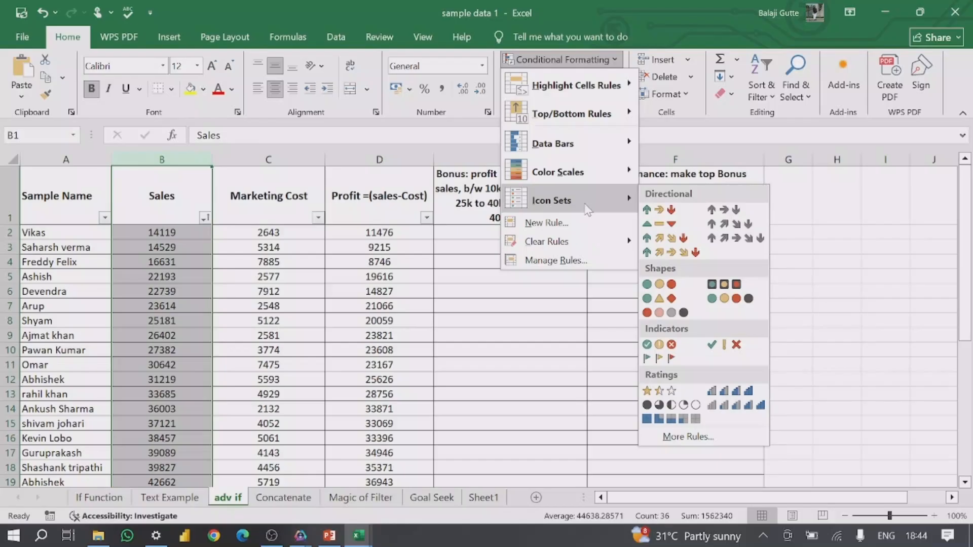
left_click(668, 212)
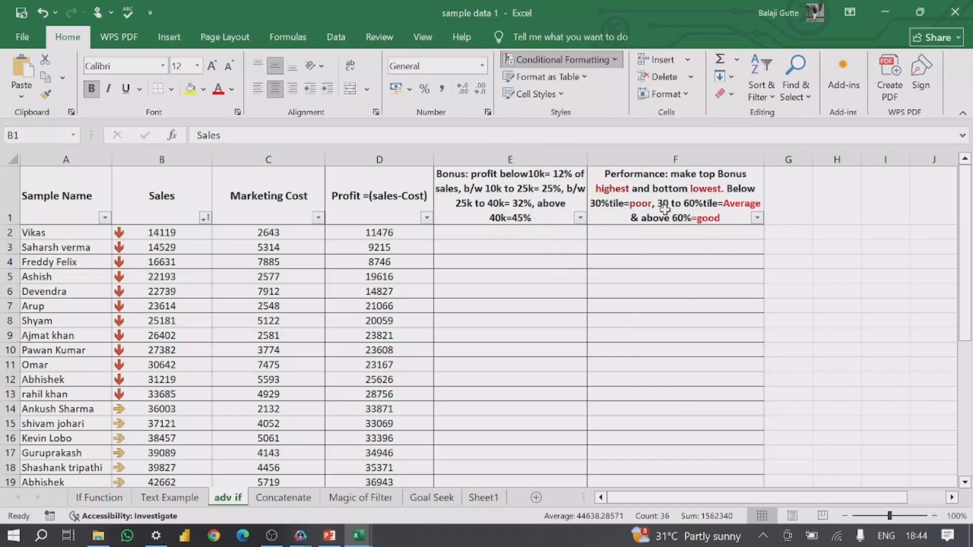
Examine which arrow icons mark the low Sales values and where they change to the middle-range arrow
left_click(168, 278)
left_click(139, 236)
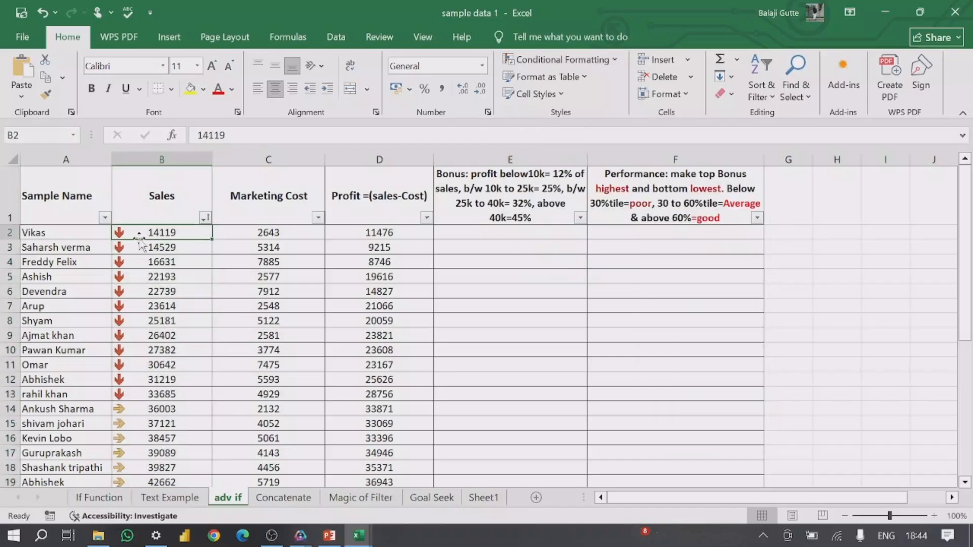
left_click(143, 245)
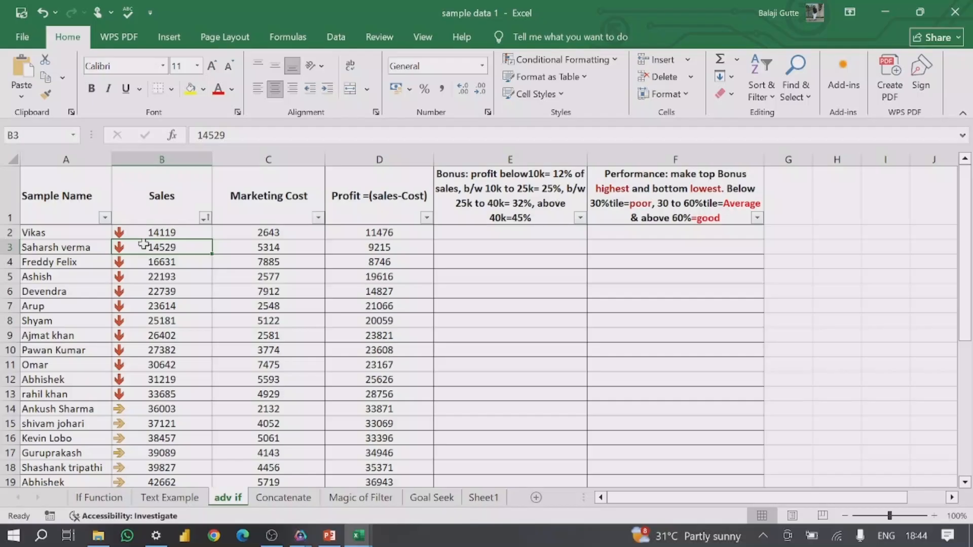
key("Up")
key("Down")
key("Down")
key("Down")
key("Down")
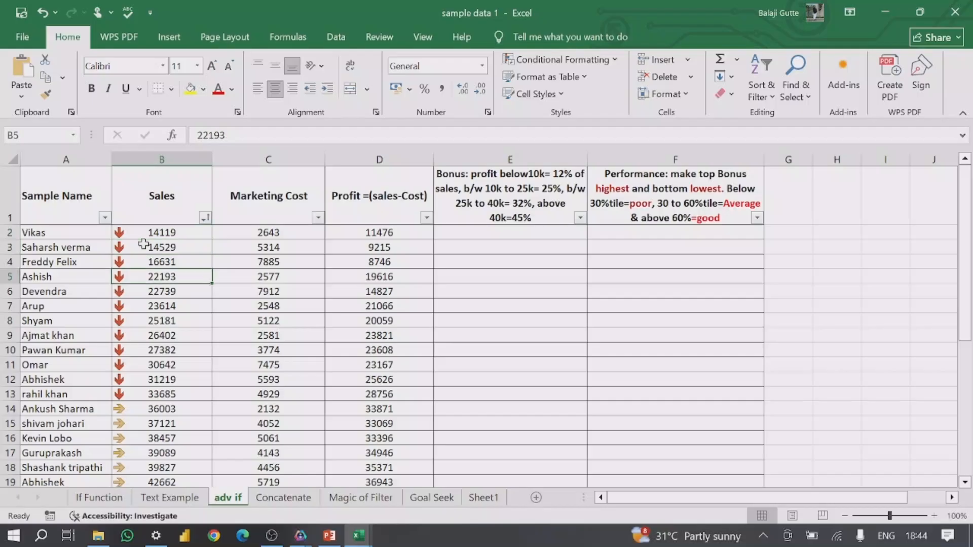
key("Down")
key("Down")
key("Down")
key("Down")
key("Down")
key("Down")
key("Down")
key("Down")
key("Down")
key("Down")
key("Down")
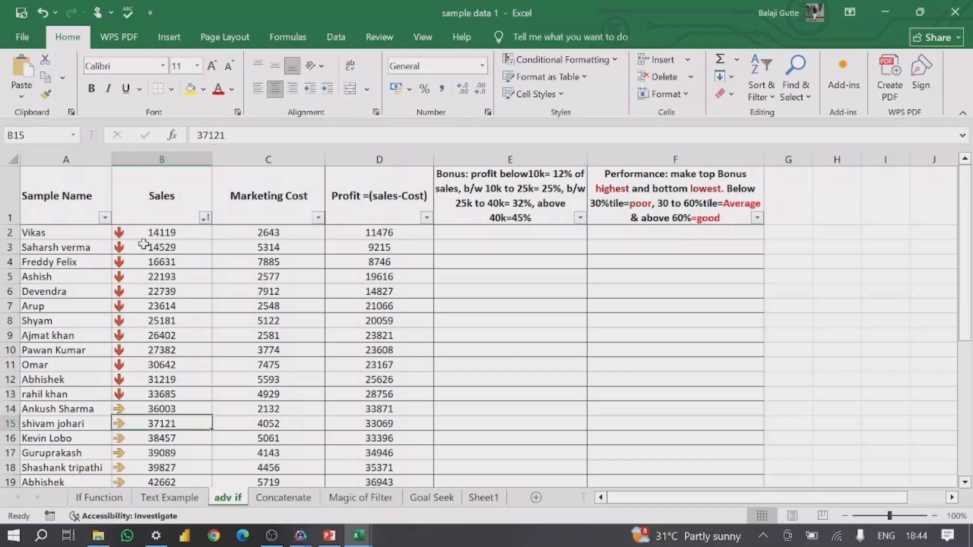
key("Down")
key("Down")
key("Down")
key("Up")
key("Up")
key("Up")
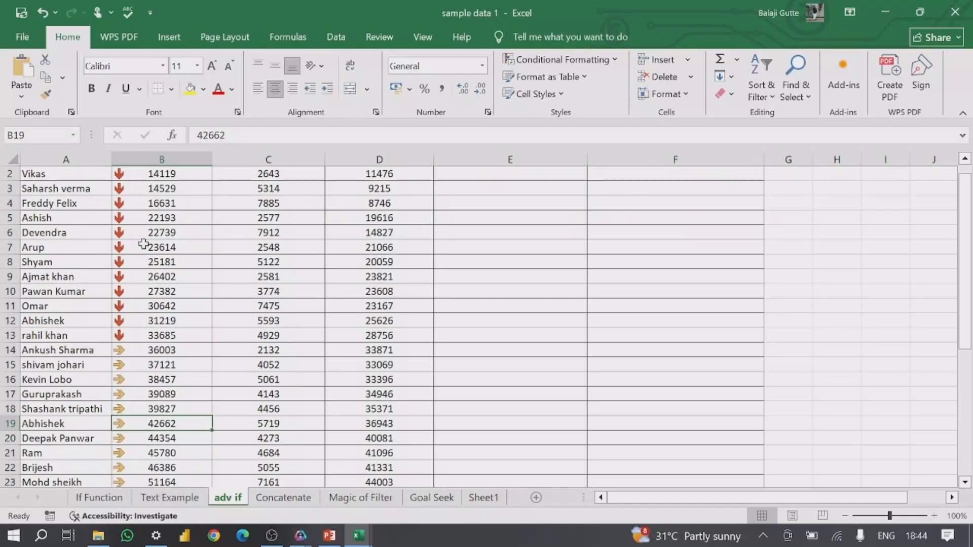
key("Up")
key("Up")
key("Up")
key("Up")
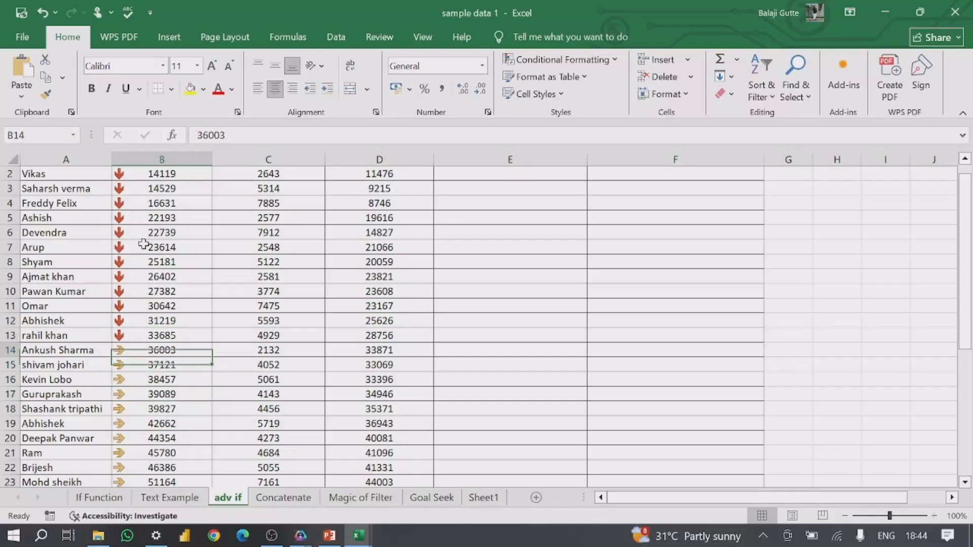
Examine the arrow icons on the middle and high Sales values through the last data row, and return to the header
key("Down")
key("Down")
key("Down")
key("Down")
key("Down")
key("Down")
key("Down")
key("Down")
key("Down")
key("Down")
key("Down")
key("Down")
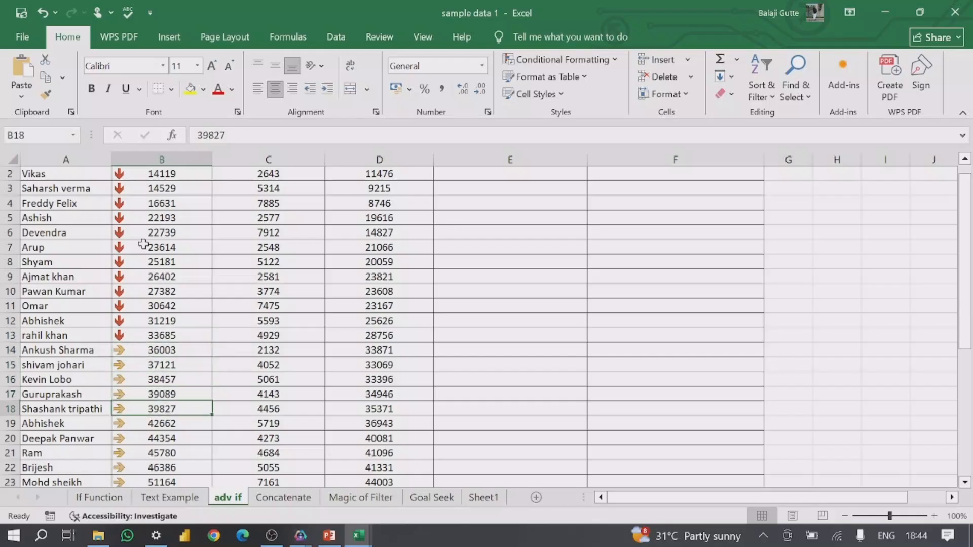
key("Down")
key("Down")
key("Down")
key("Down")
key("Down")
key("Down")
key("Down")
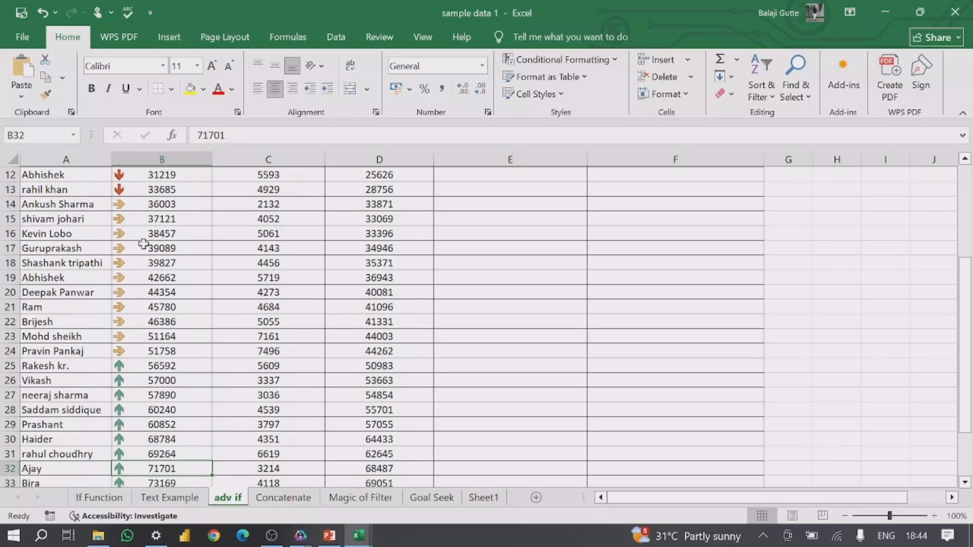
key("Up")
key("Up")
key("Up")
key("Up")
key("Up")
key("Up")
key("Up")
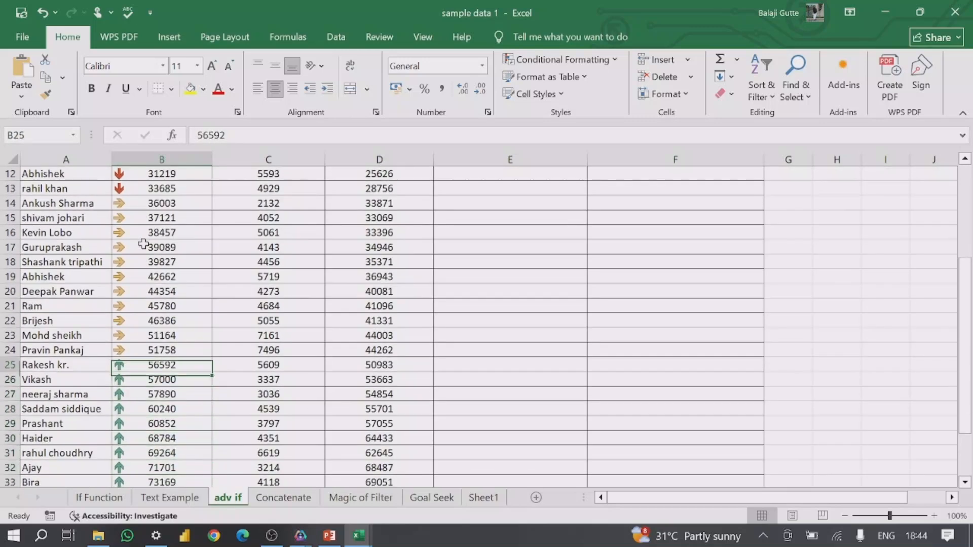
key("Down")
key("Down")
key("Down")
key("Down")
key("Down")
key("Down")
key("Down")
key("Down")
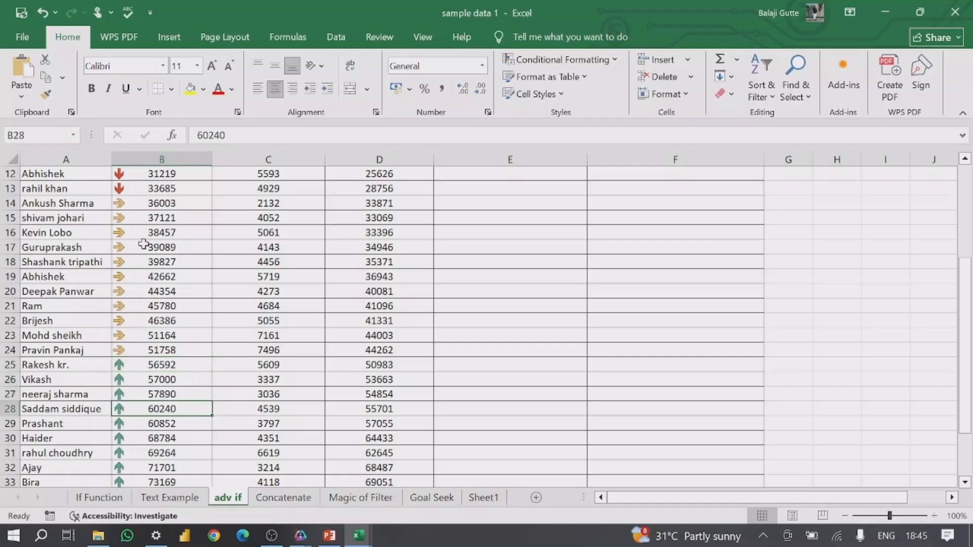
key("Down")
key("Down")
key("Down")
key("Down")
key("Down")
key("Down")
key("Down")
key("Down")
key("Down")
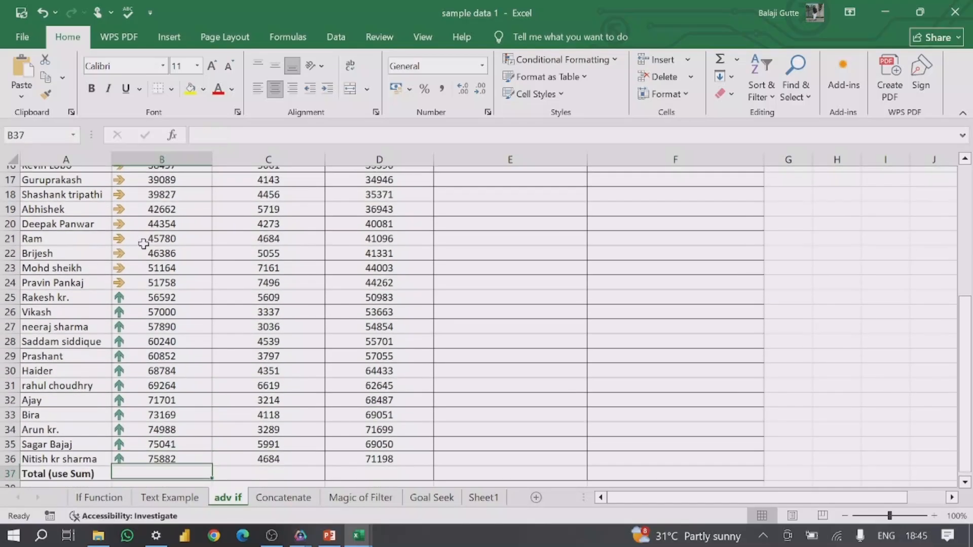
key("ctrl+Up")
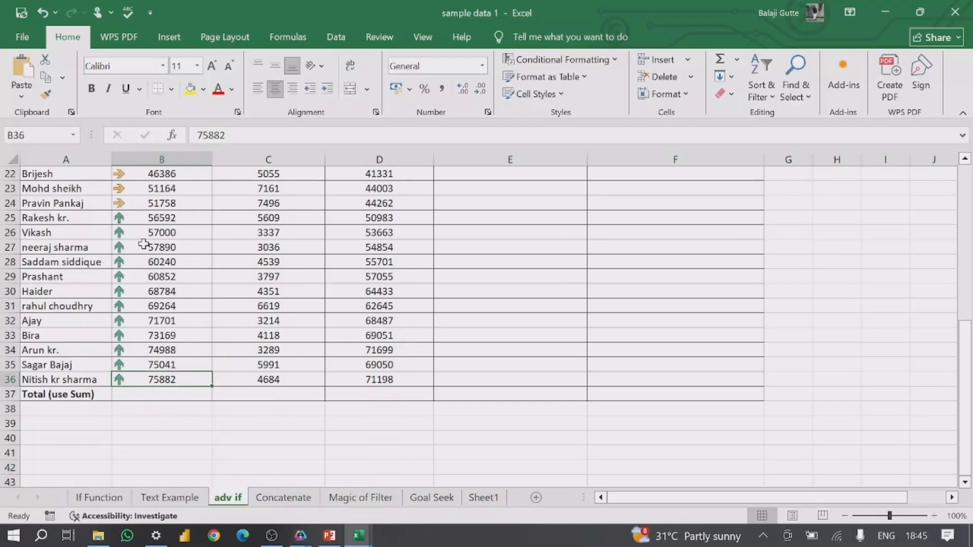
key("ctrl+Up")
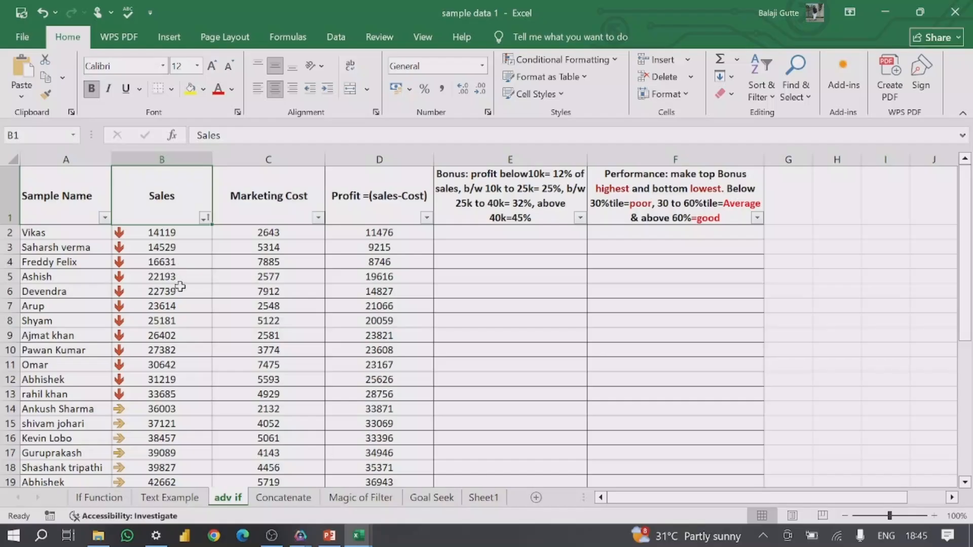
Look through the other icon sets available for the Sales column without applying one
scroll(173, 344, "down", 2)
scroll(174, 344, "up", 1)
left_click(164, 159)
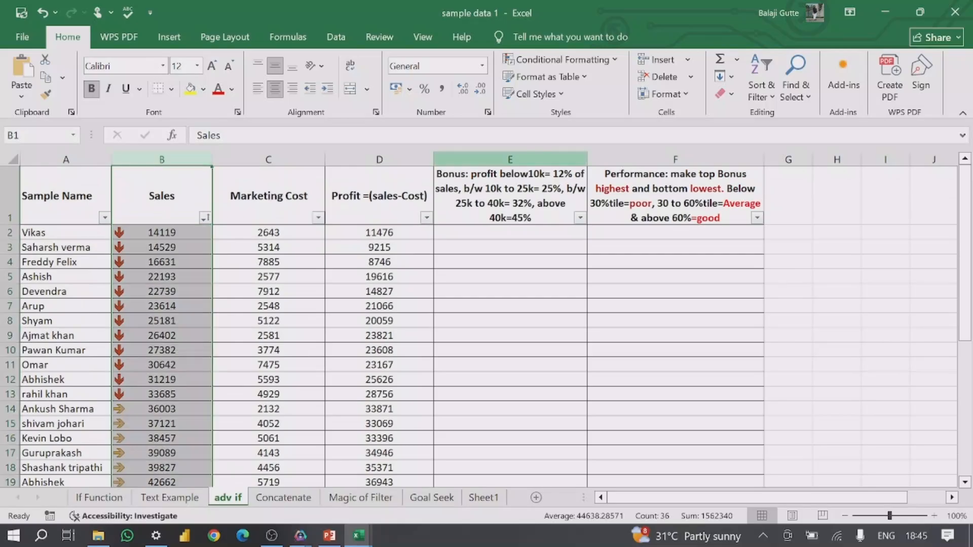
left_click(562, 59)
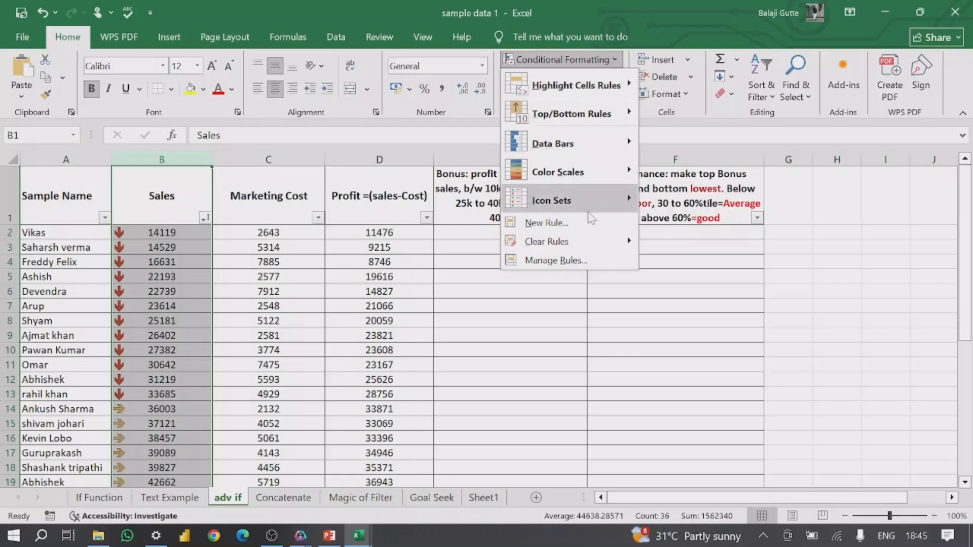
mouse_move(606, 210)
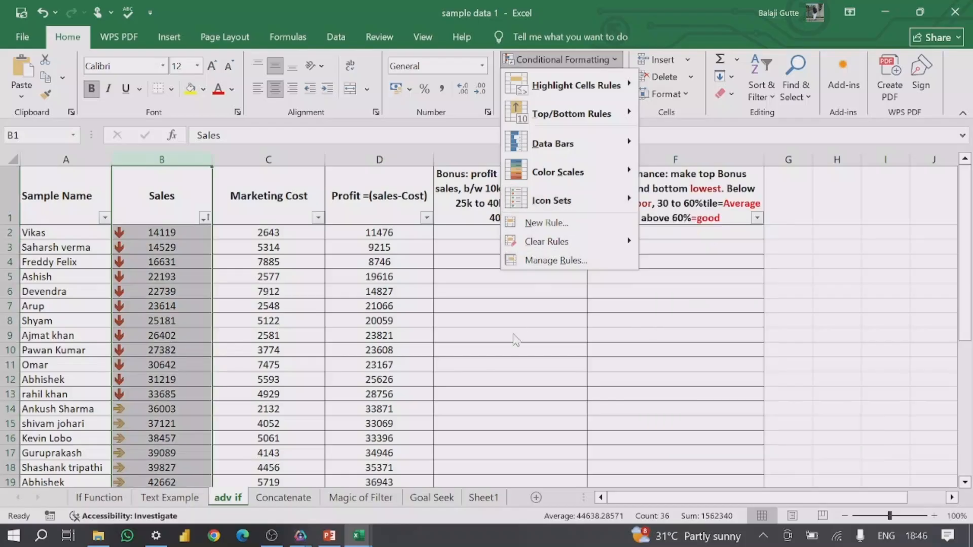
left_click(499, 365)
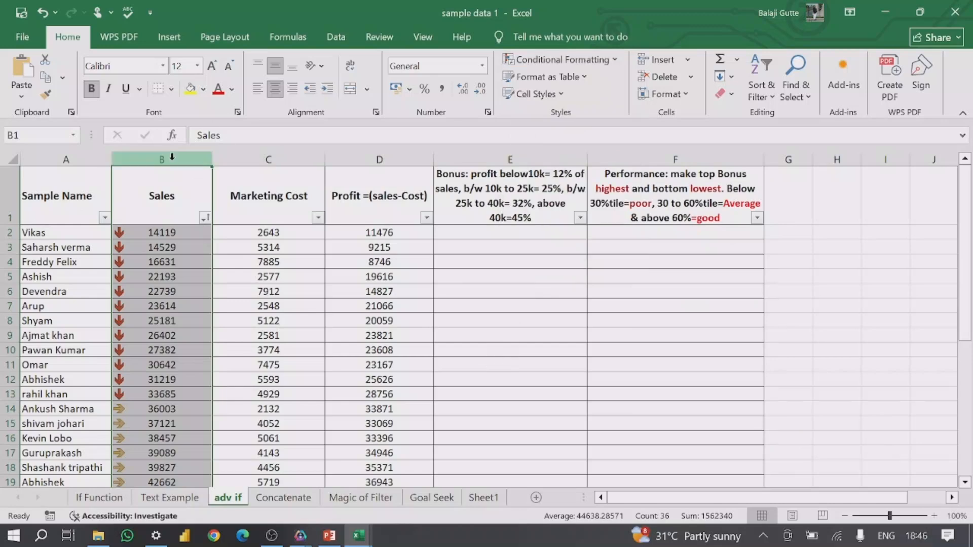
Clear the arrow icon set rule from the selected Sales column only
left_click(560, 60)
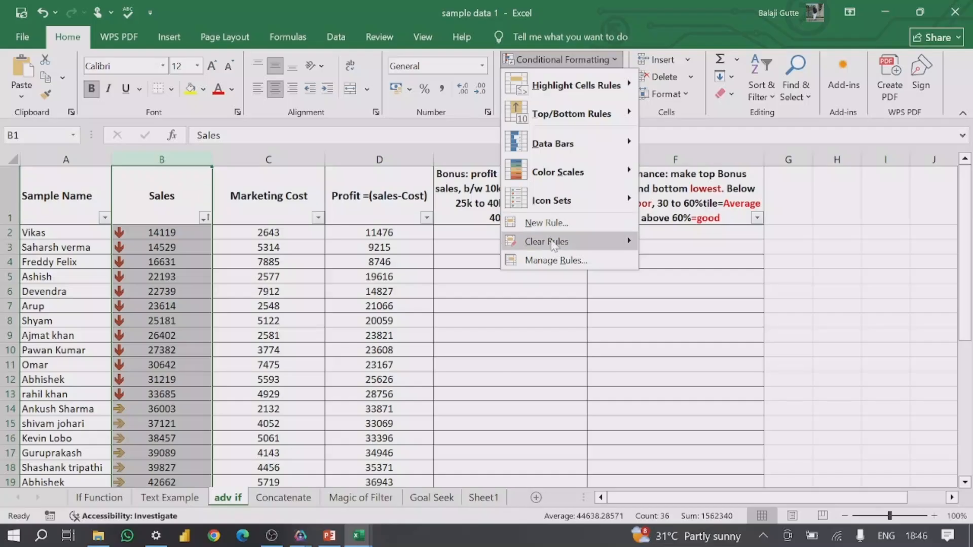
mouse_move(554, 243)
left_click(679, 242)
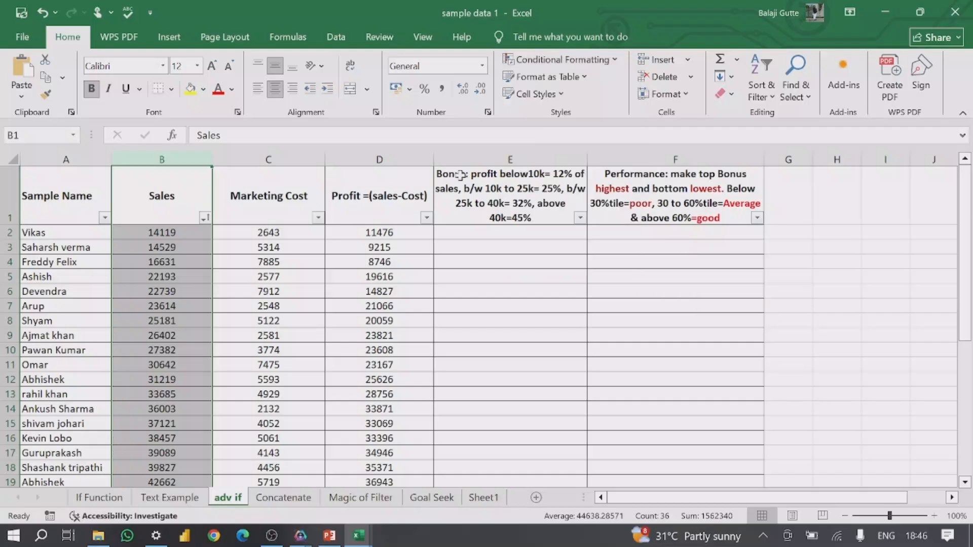
Start a new 2-Color Scale rule for the Sales column and try yellow, red and gold as the lowest-value color
left_click(560, 59)
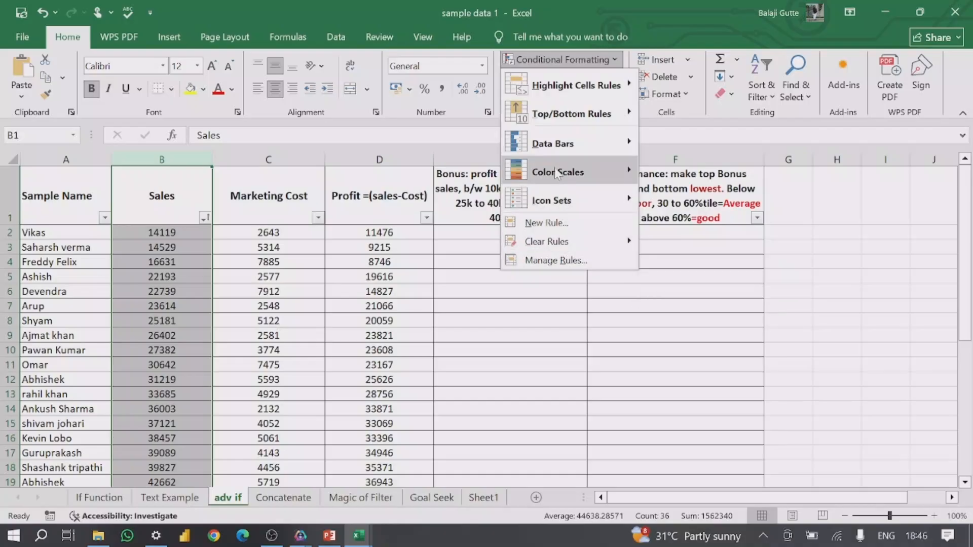
left_click(556, 261)
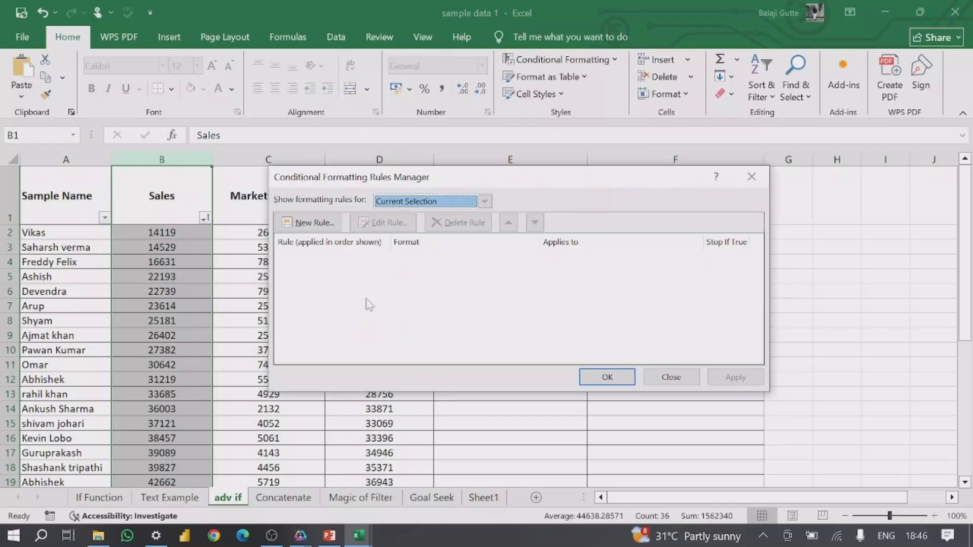
left_click(311, 223)
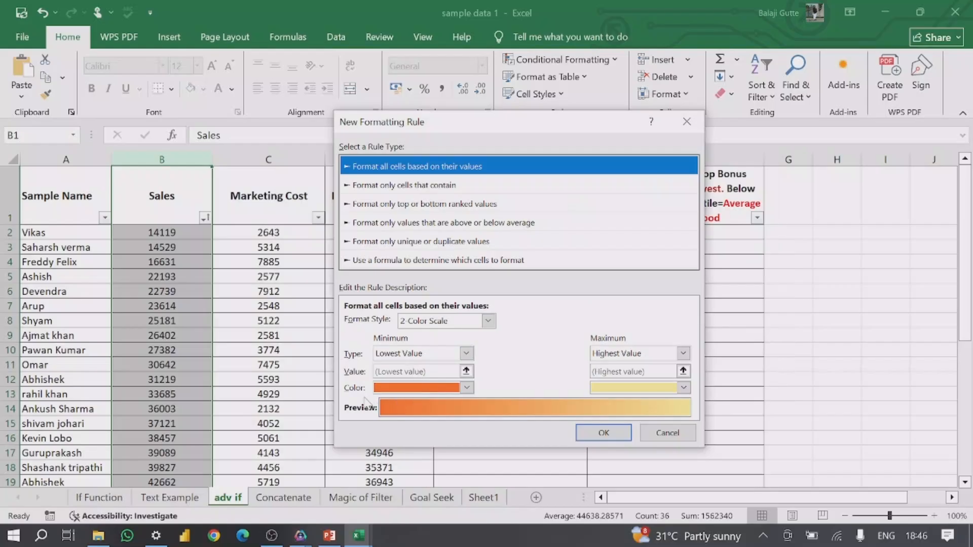
left_click(466, 388)
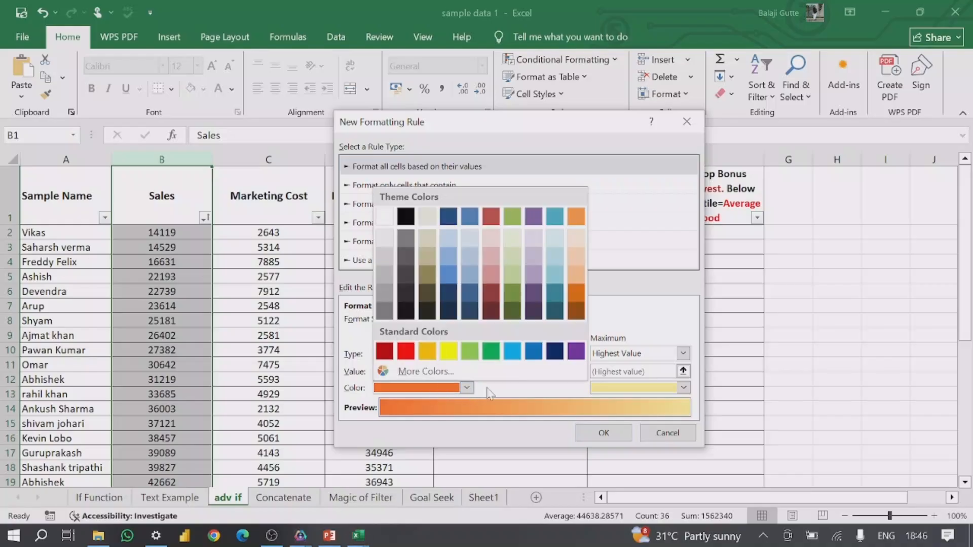
left_click(448, 352)
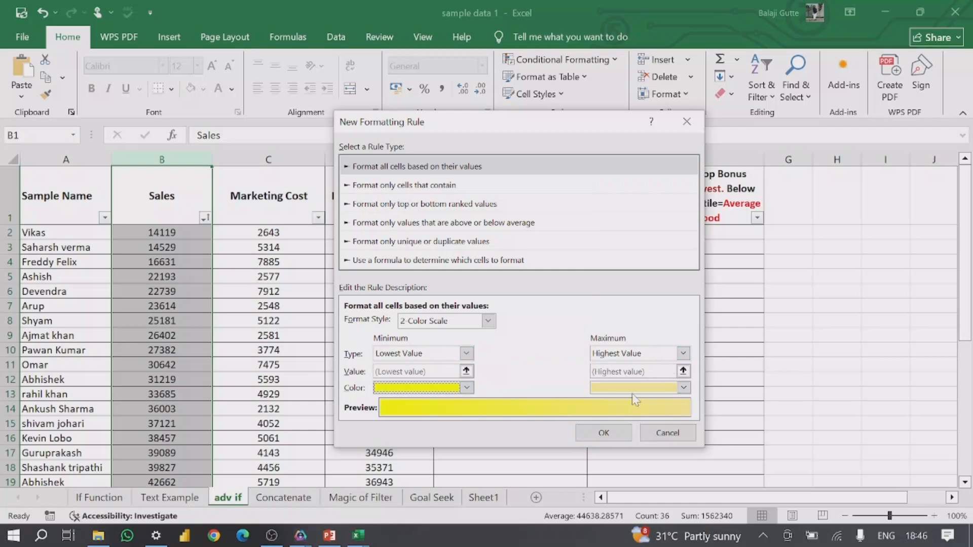
left_click(466, 388)
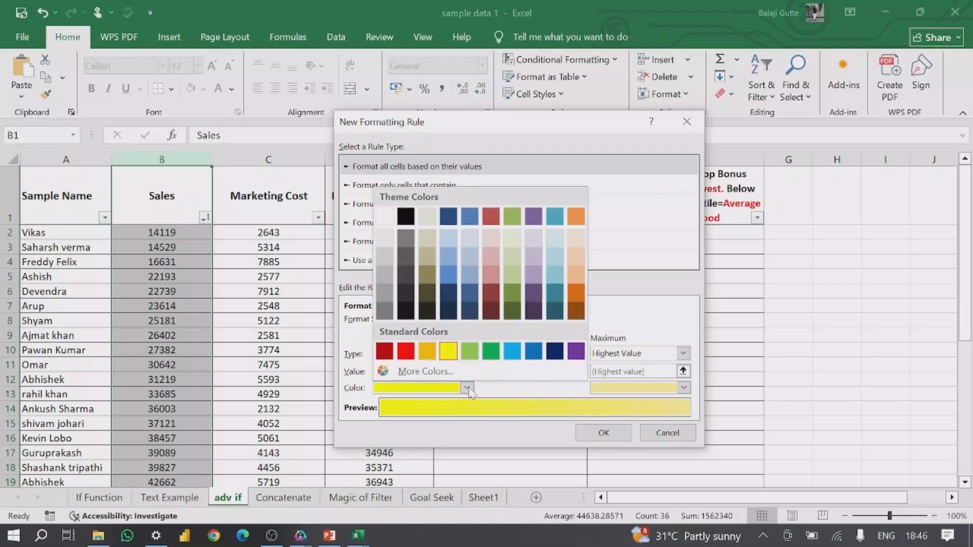
left_click(407, 350)
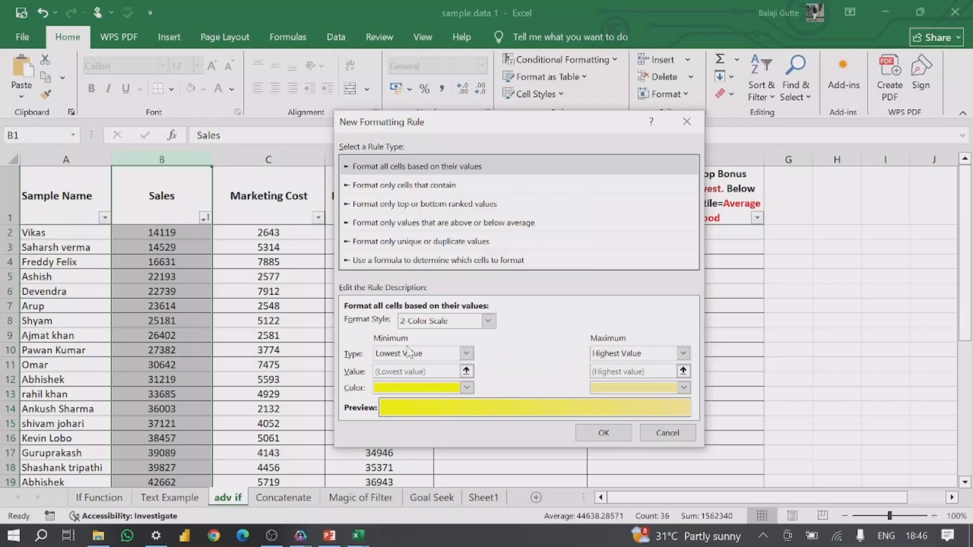
left_click(467, 388)
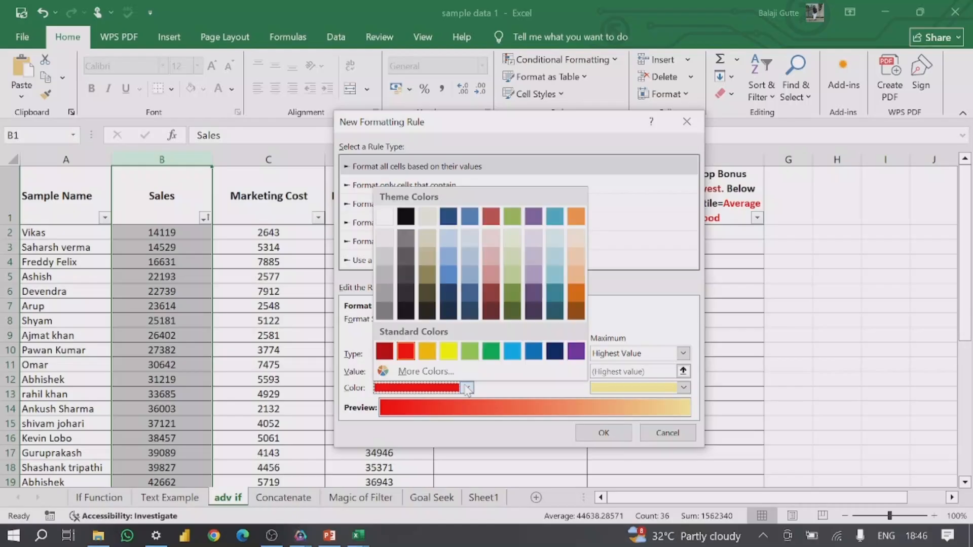
left_click(432, 350)
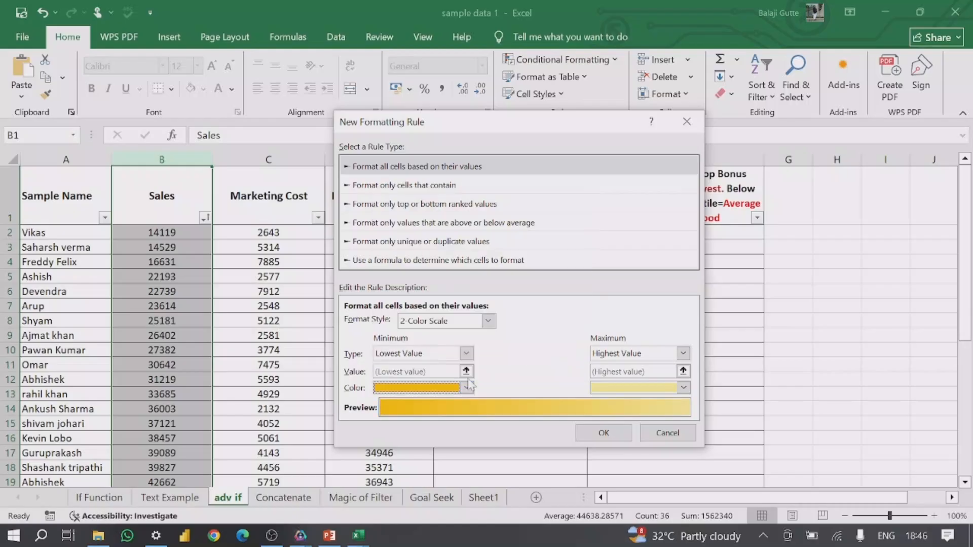
Set the lowest-value color to dark orange, apply the rule to the Sales column and check the shading through the last data row
left_click(467, 389)
left_click(577, 310)
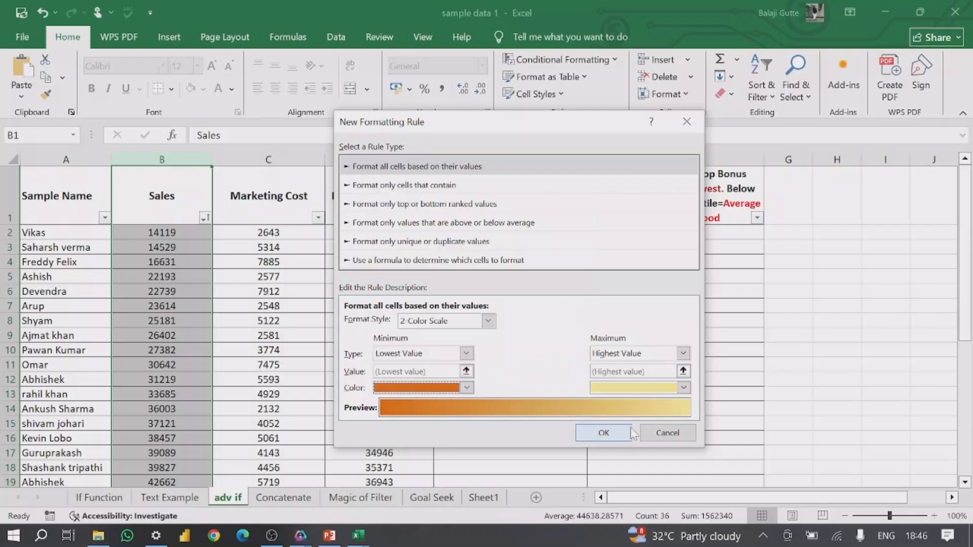
left_click(612, 434)
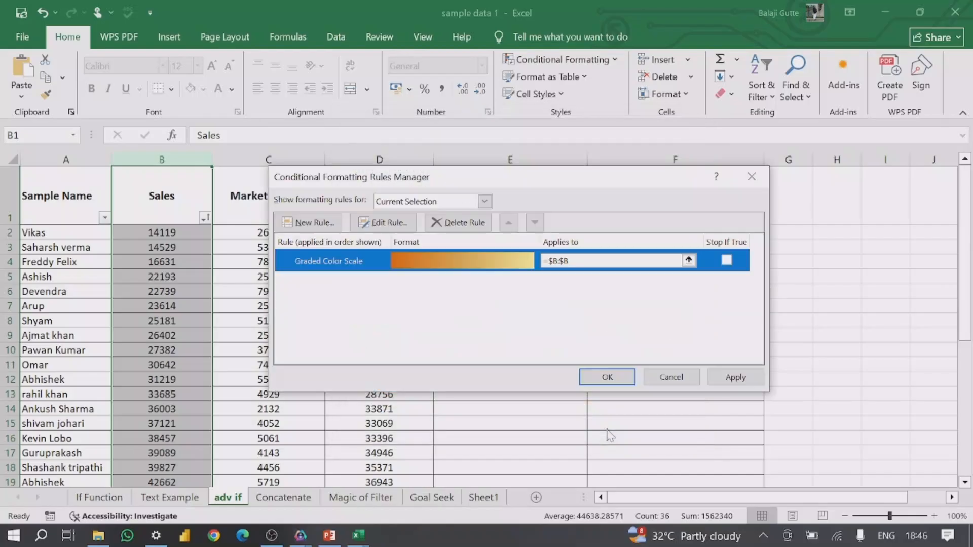
left_click(607, 377)
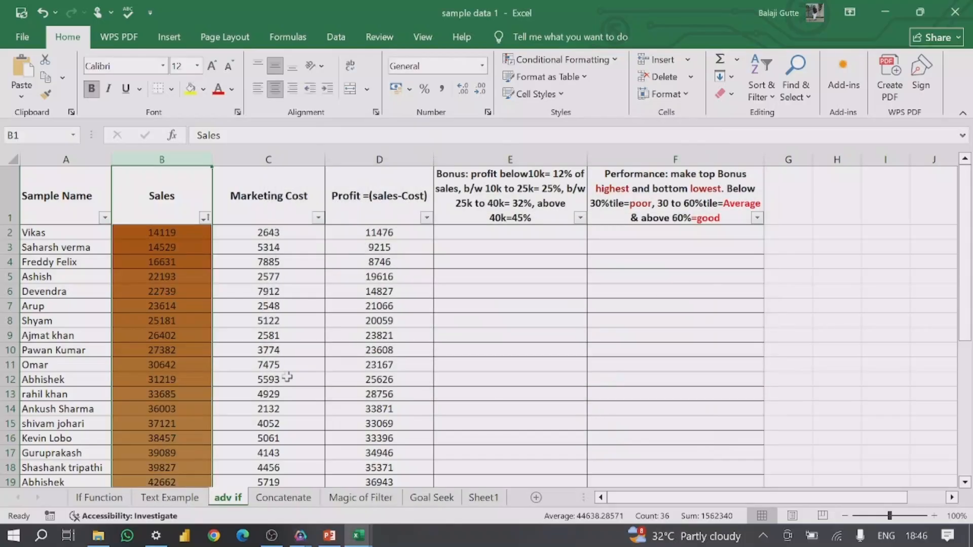
left_click(175, 304)
scroll(175, 304, "down", 7)
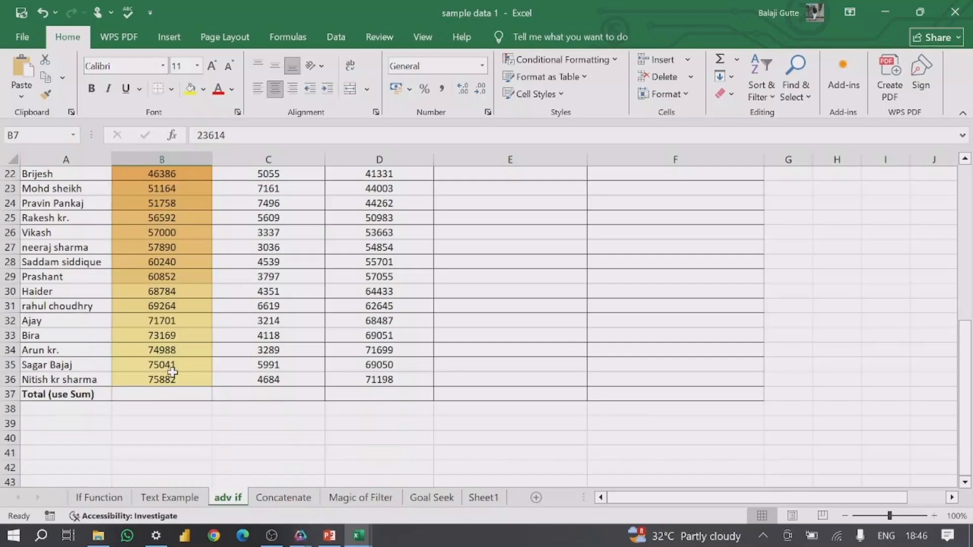
scroll(170, 378, "up", 7)
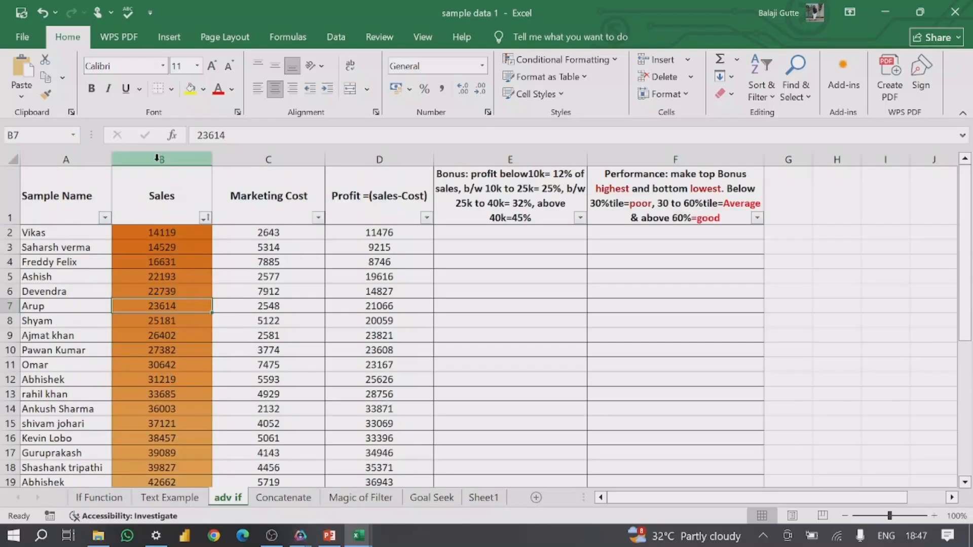
Clear the custom color scale rule from the selected Sales column only
left_click(158, 159)
left_click(561, 59)
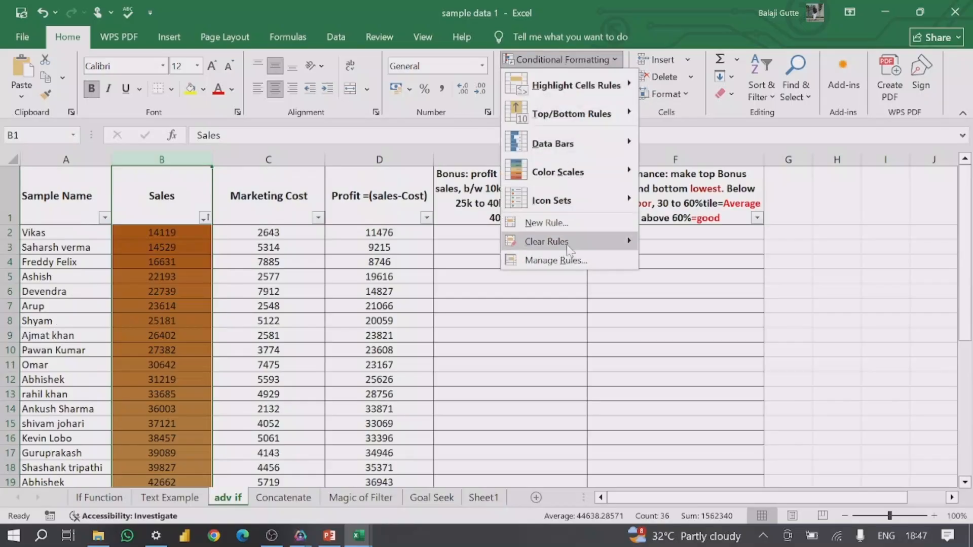
mouse_move(568, 248)
left_click(677, 241)
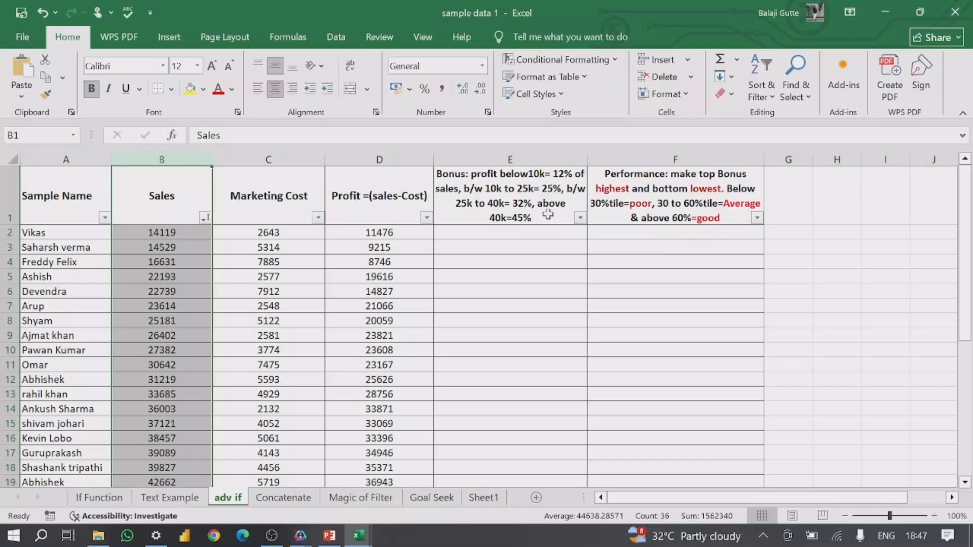
Look through the Highlight Cells Rules and Top/Bottom Rules options for the Sales column without applying one
left_click(560, 59)
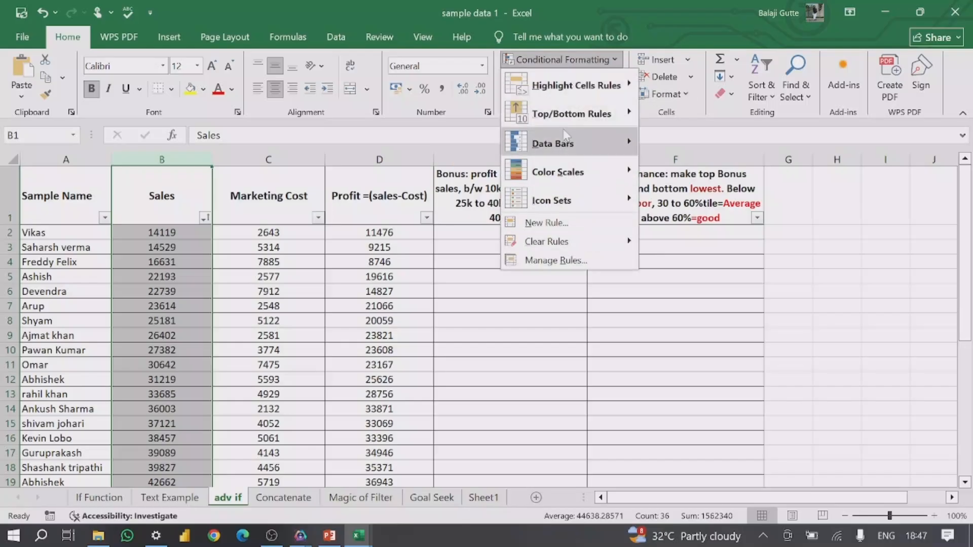
mouse_move(551, 96)
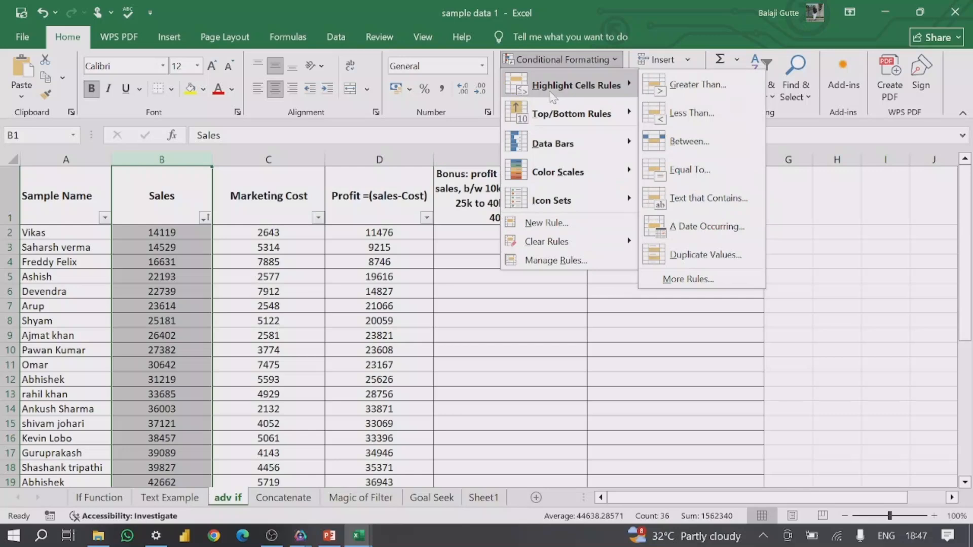
mouse_move(563, 115)
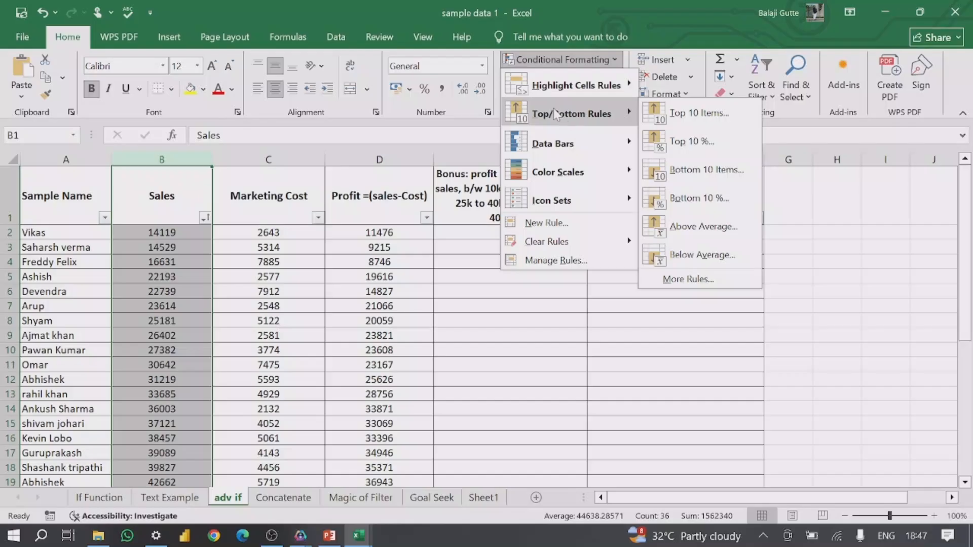
left_click(260, 263)
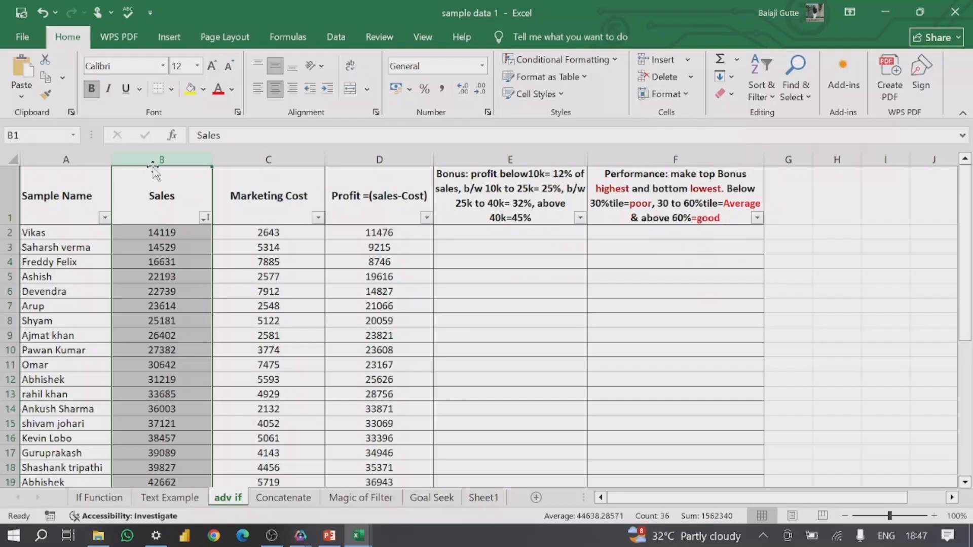
left_click(335, 32)
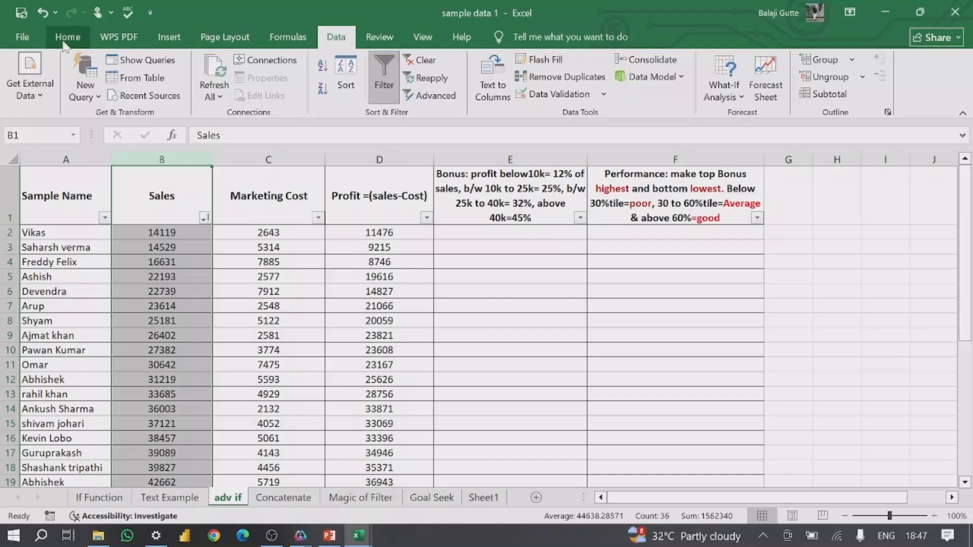
left_click(67, 41)
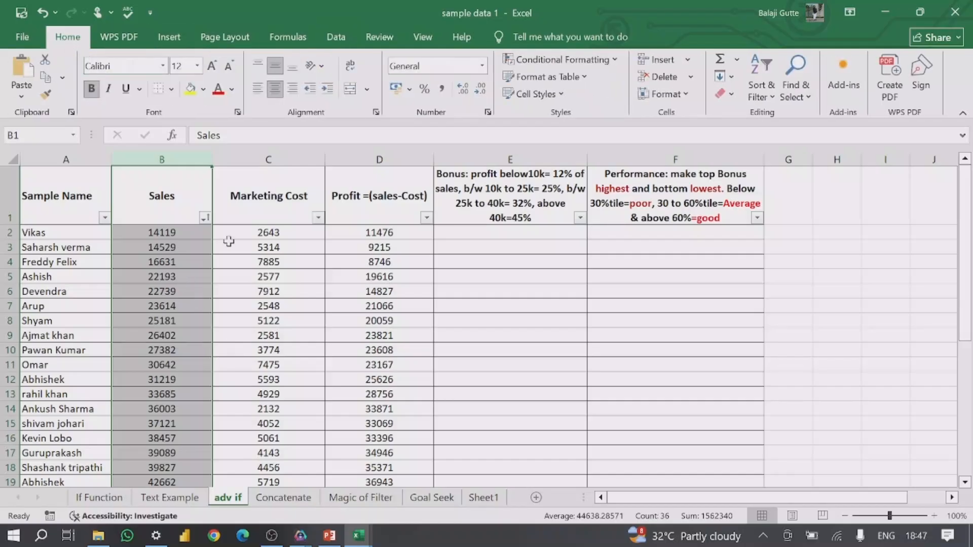
left_click(277, 262)
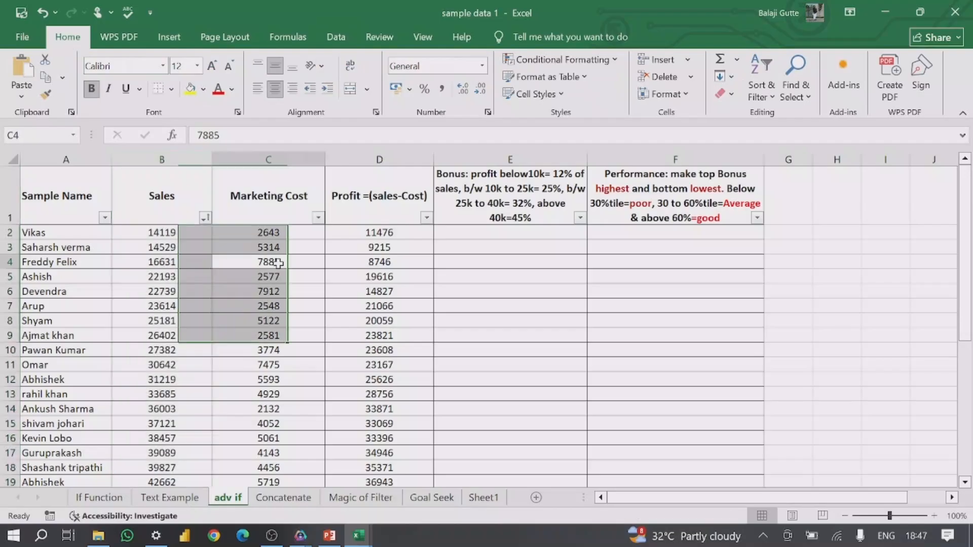
Select the Sales column, clear any conditional formatting rules from the selected cells and check the column for leftover formatting
left_click(153, 158)
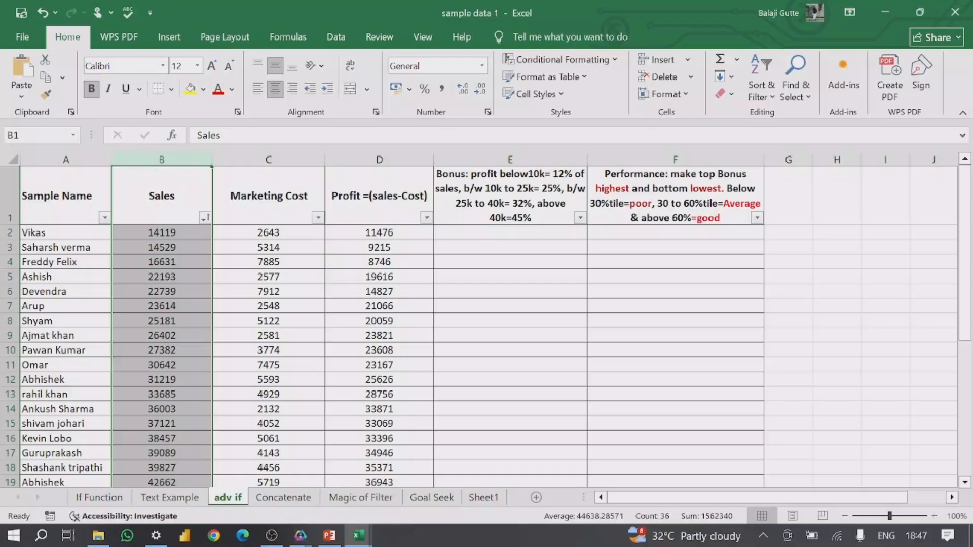
left_click(547, 61)
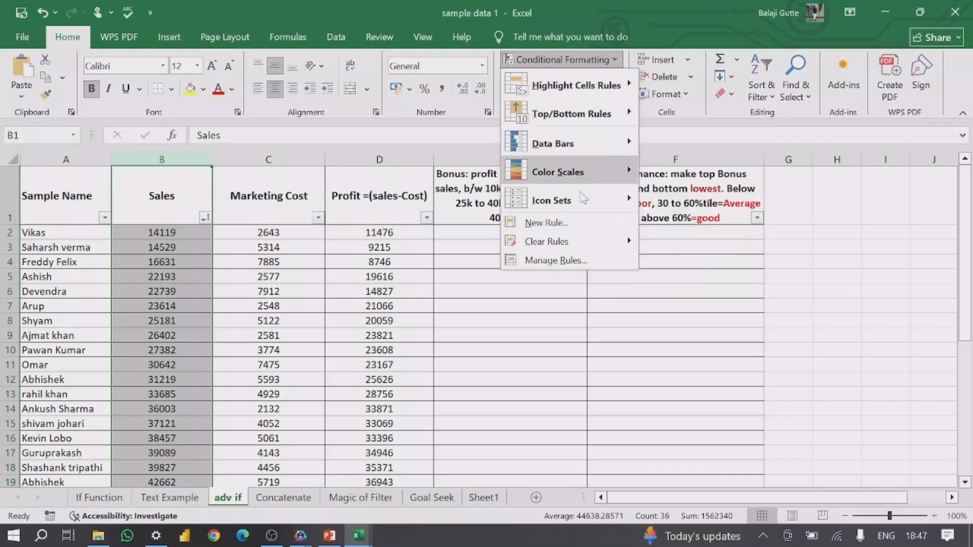
left_click(531, 61)
left_click(531, 62)
mouse_move(566, 249)
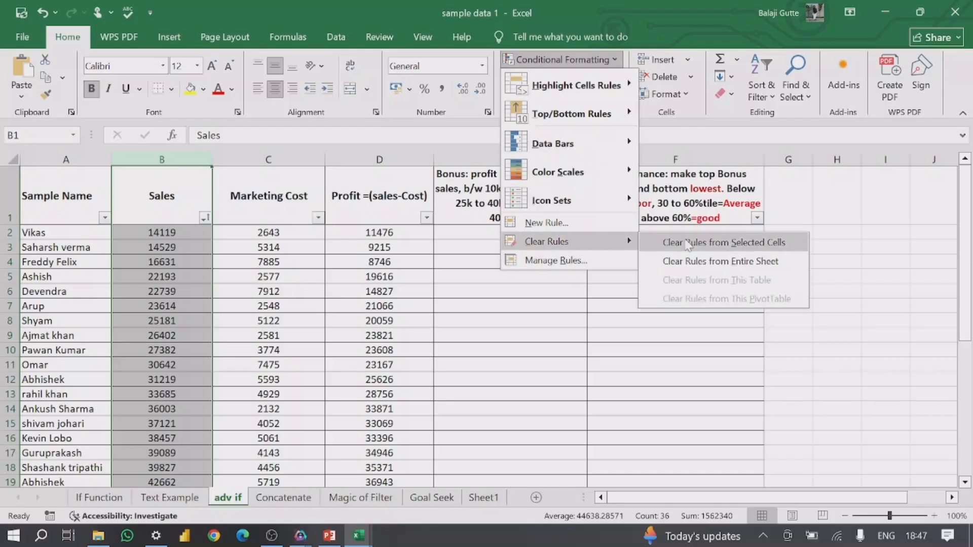
left_click(688, 244)
scroll(168, 318, "down", 9)
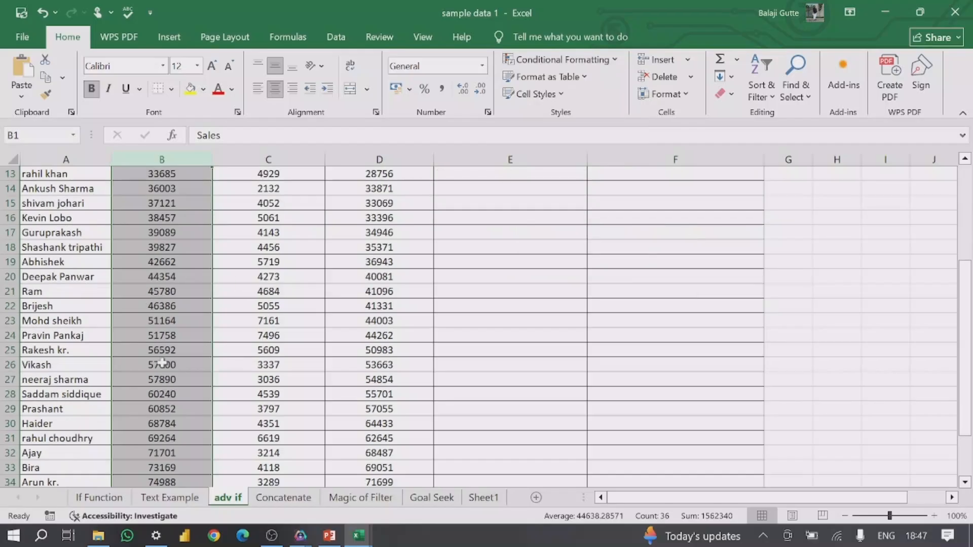
scroll(171, 407, "up", 9)
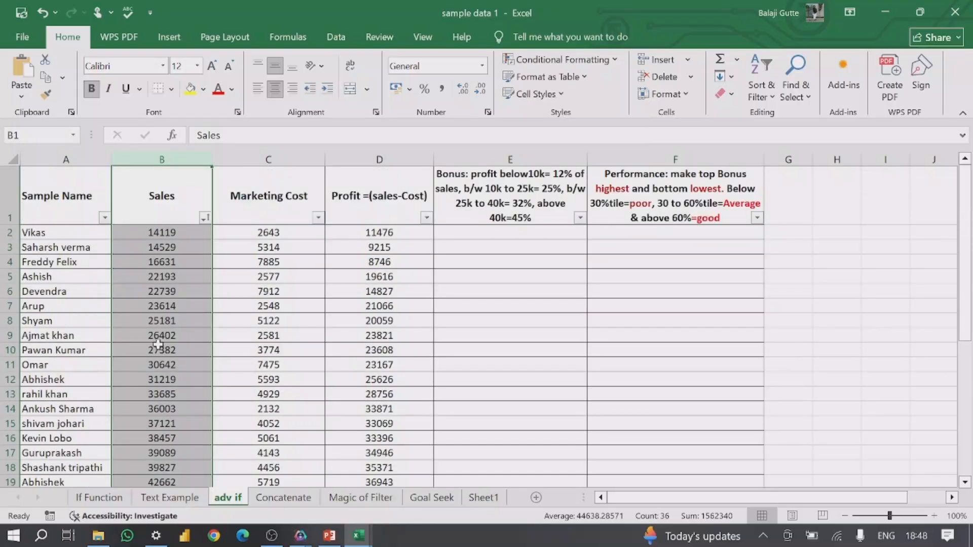
left_click(181, 275)
left_click(155, 160)
left_click(485, 302)
left_click(278, 280)
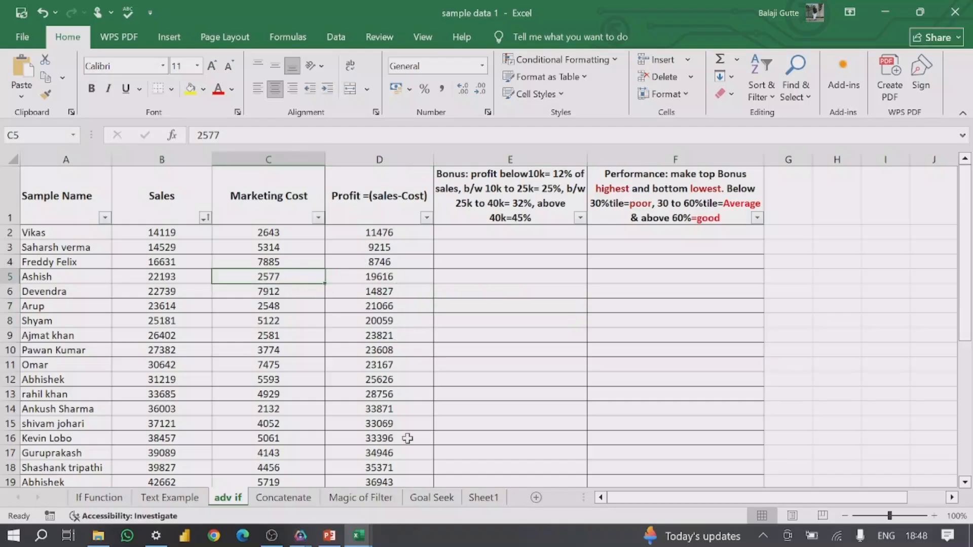
Switch to Sheet5 of the day_5_real-data workbook and select B2, the first cell of the markes column
left_click(358, 536)
left_click(421, 508)
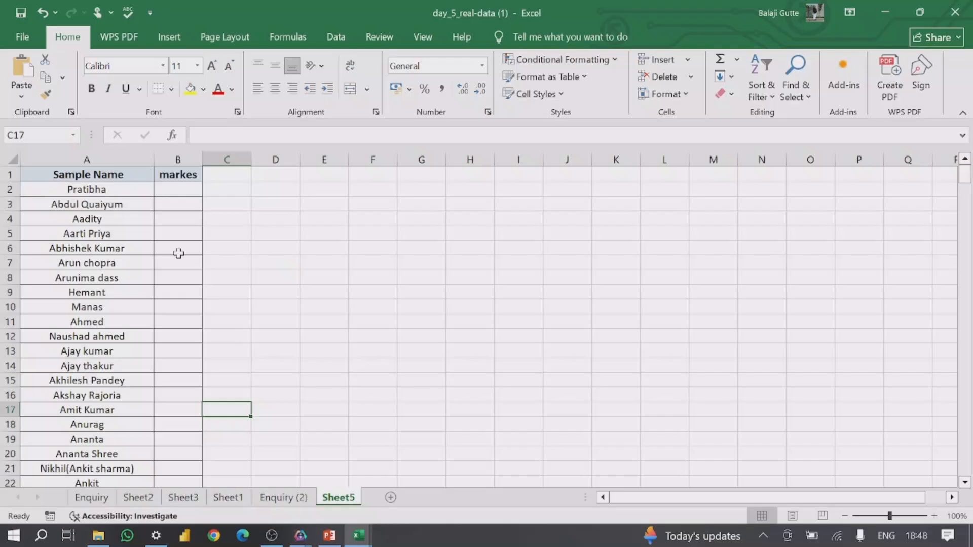
left_click(173, 191)
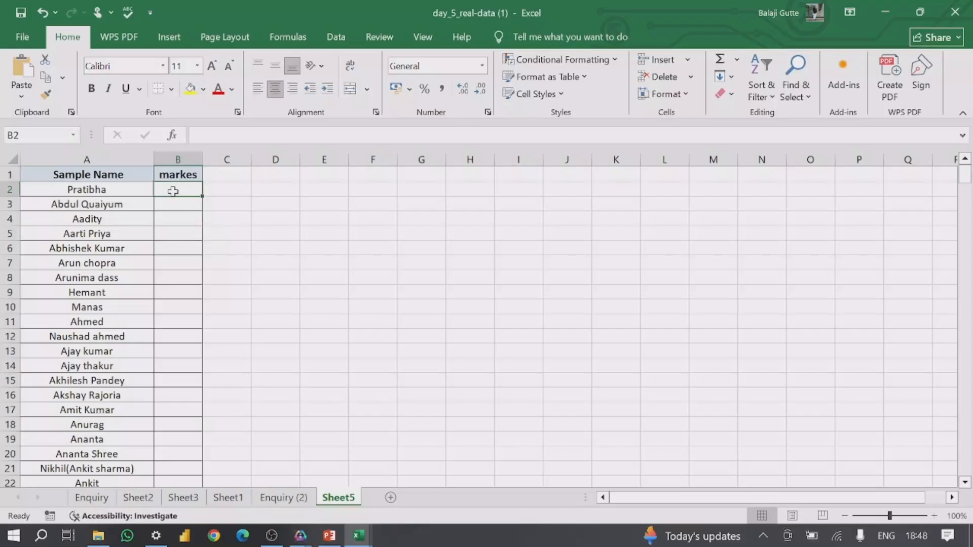
key("Down")
key("Down")
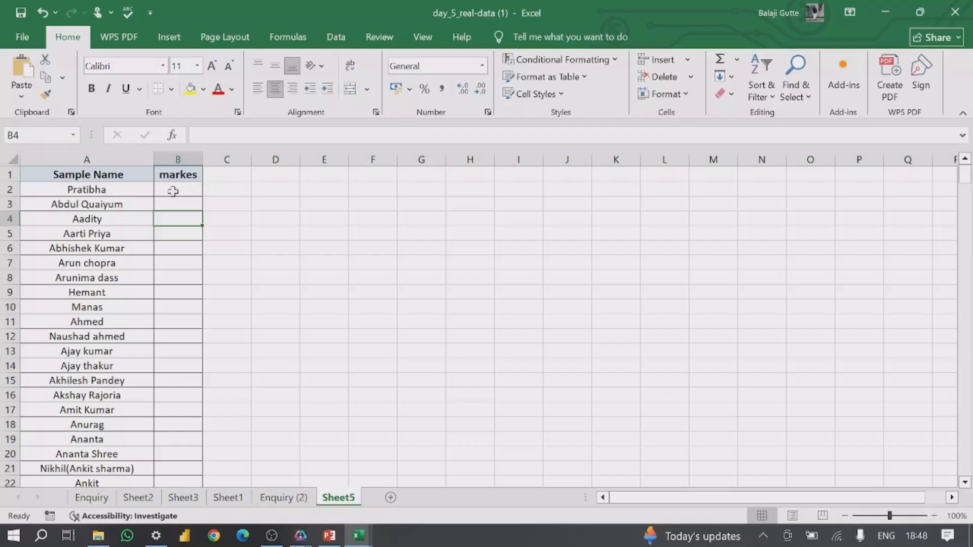
key("Up")
key("Up")
key("Down")
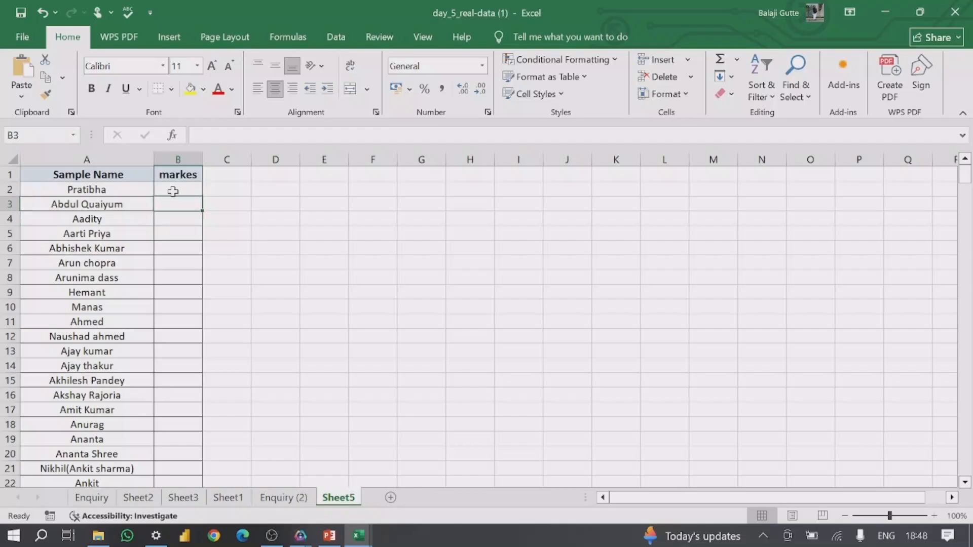
key("Up")
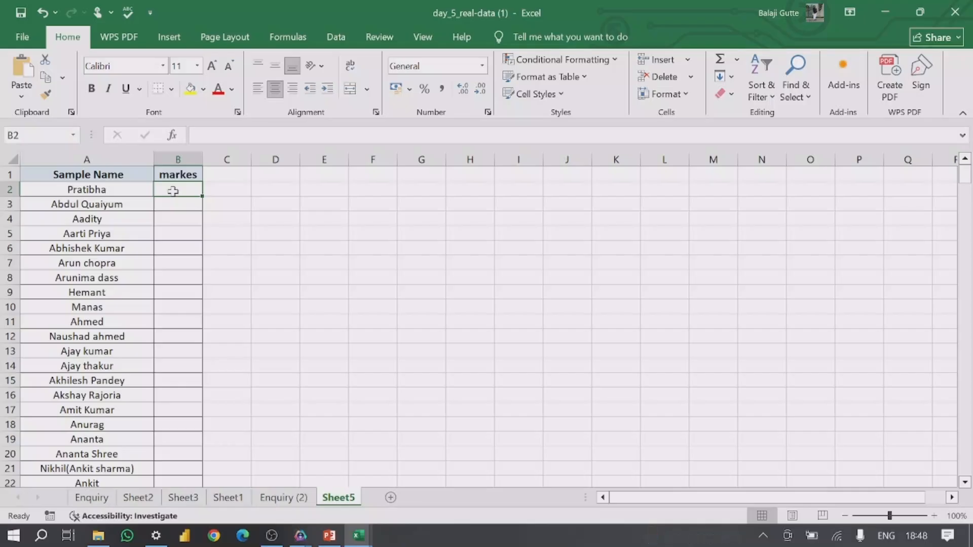
Enter the marks 78, 52, 64 and 25 manually in cells B2 to B5
type("78")
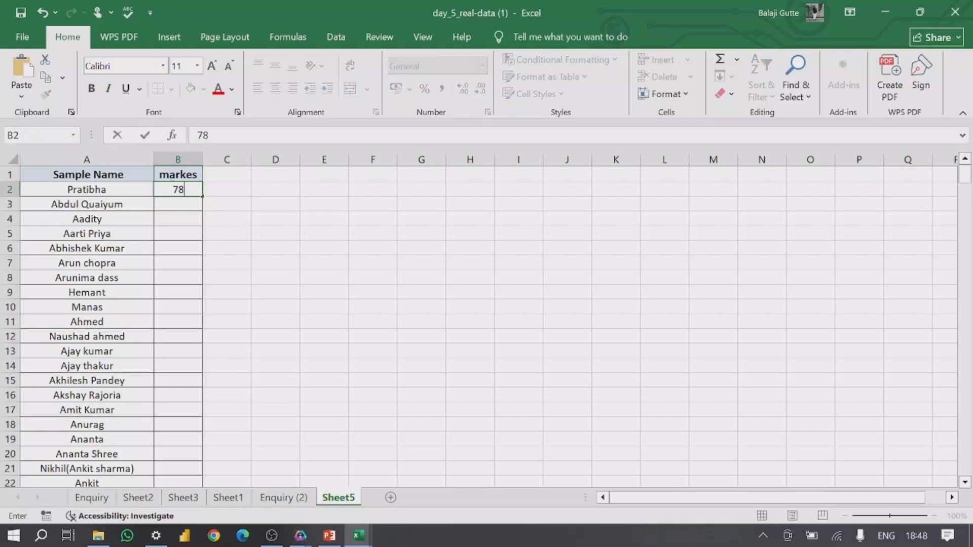
key("Return")
type("52")
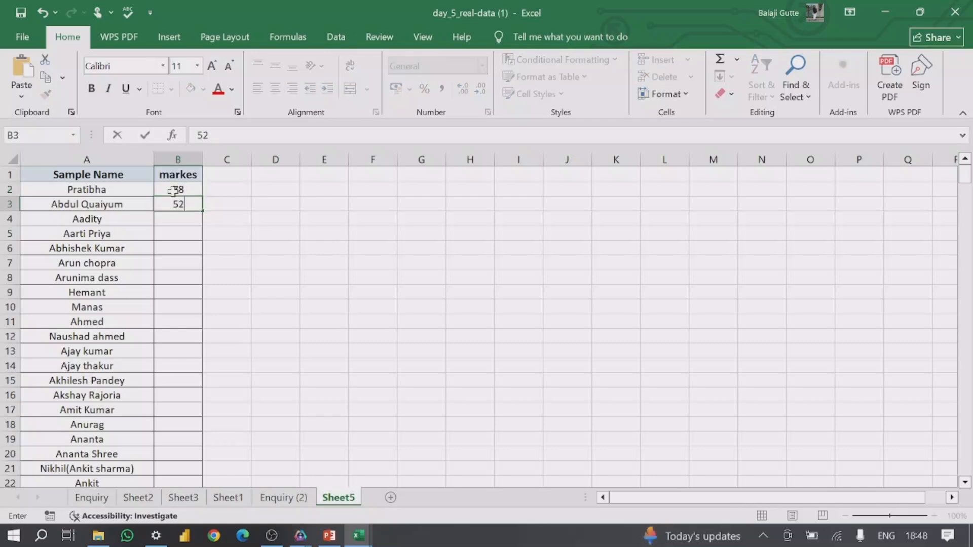
key("Return")
type("64")
key("Return")
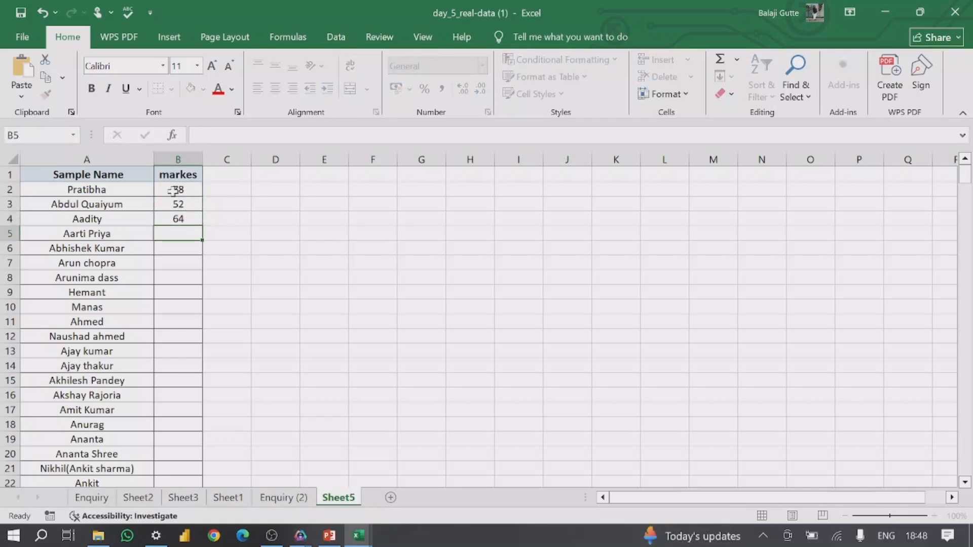
type("25")
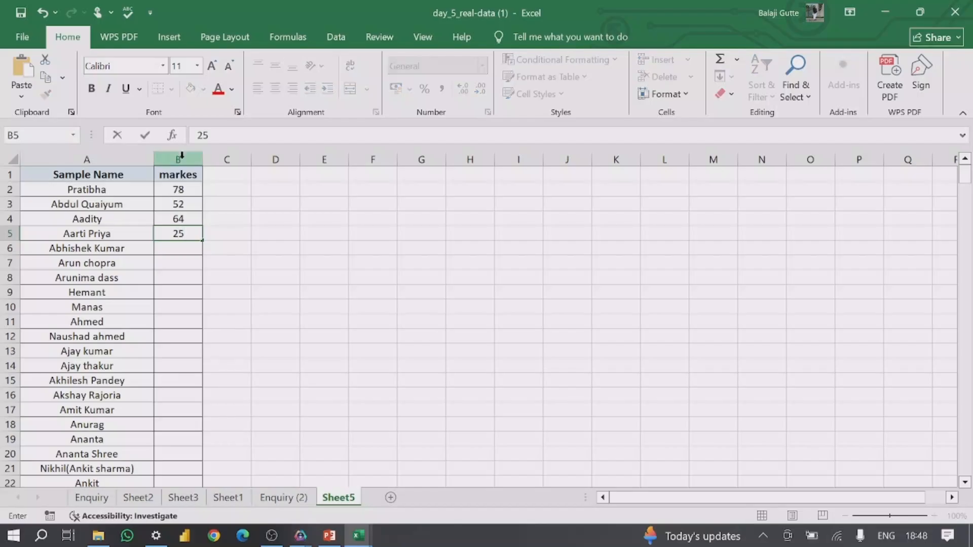
Delete the manually entered marks from cells B2 to B5 one by one
left_click(180, 187)
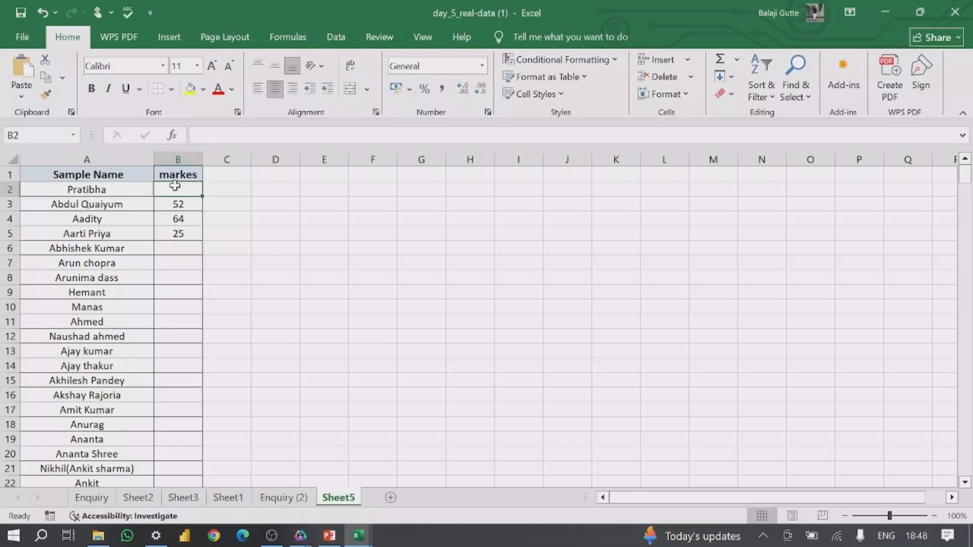
left_click(180, 203)
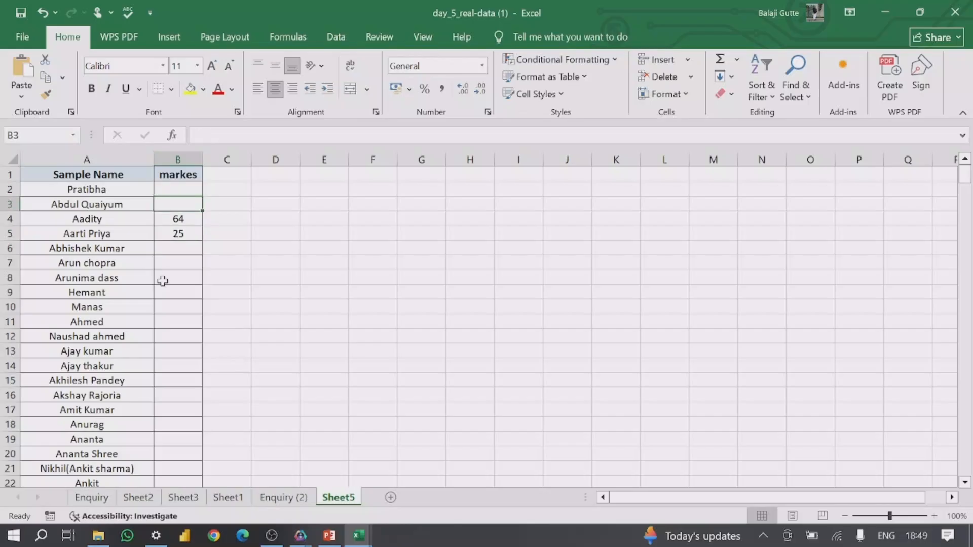
left_click(175, 219)
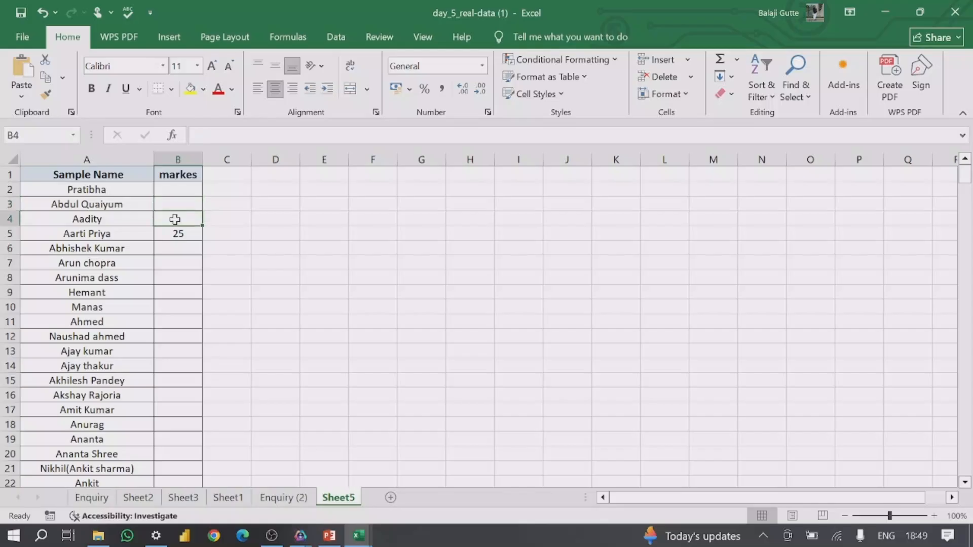
left_click(178, 232)
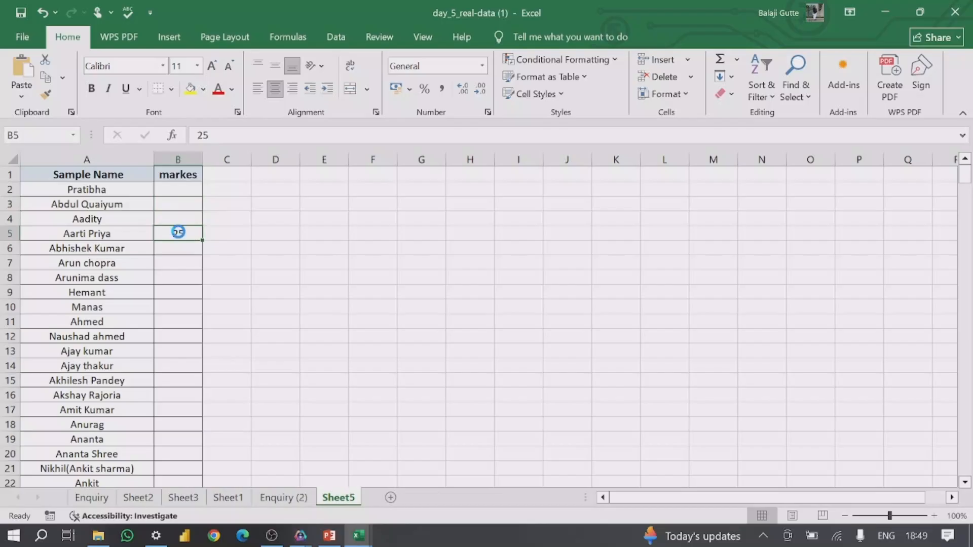
key("Delete")
Enter the formula =RANDBETWEEN(20,100) in cell B2 of the markes column
left_click(174, 188)
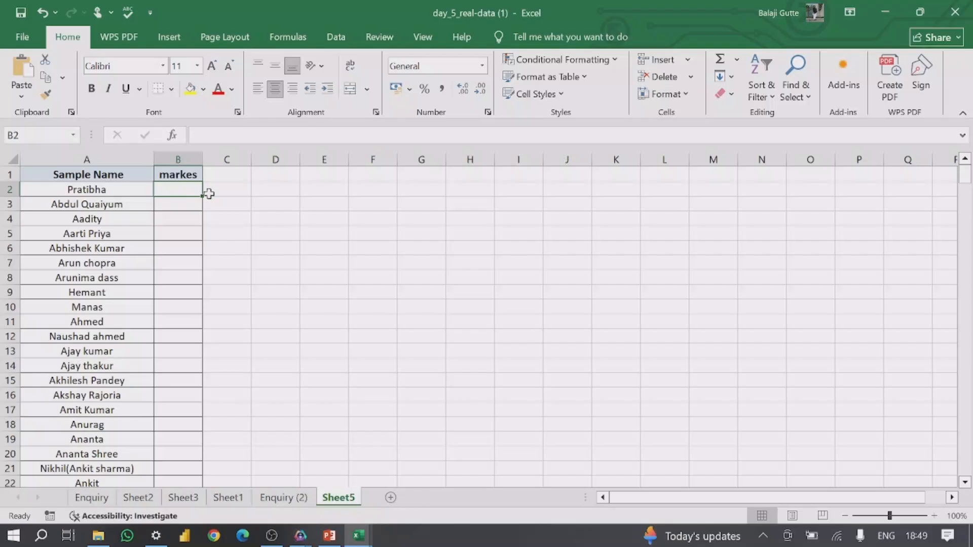
type("=ran")
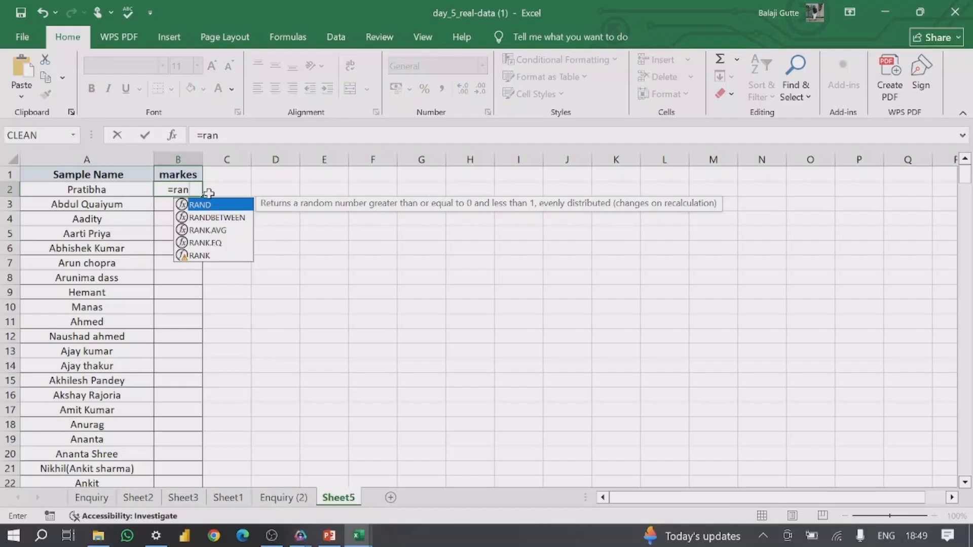
left_click(212, 218)
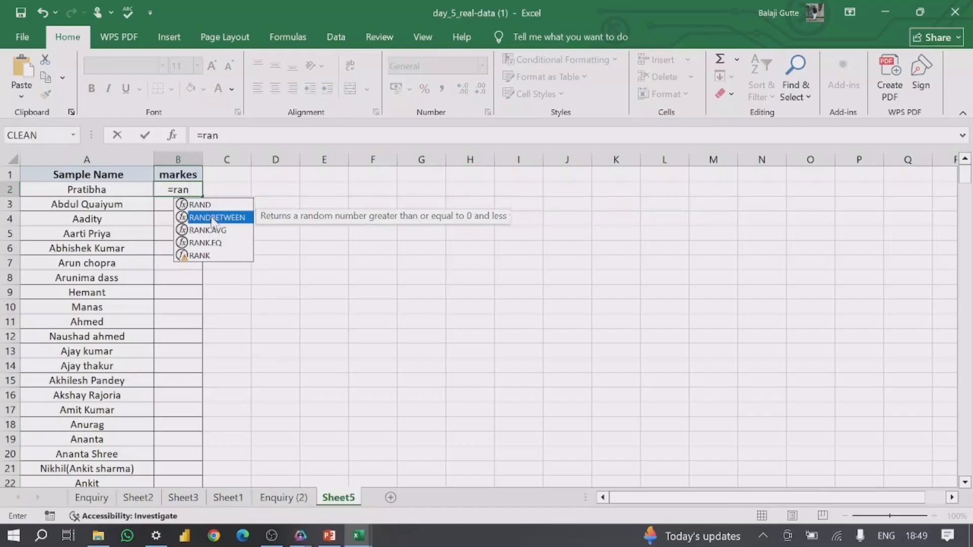
double_click(212, 218)
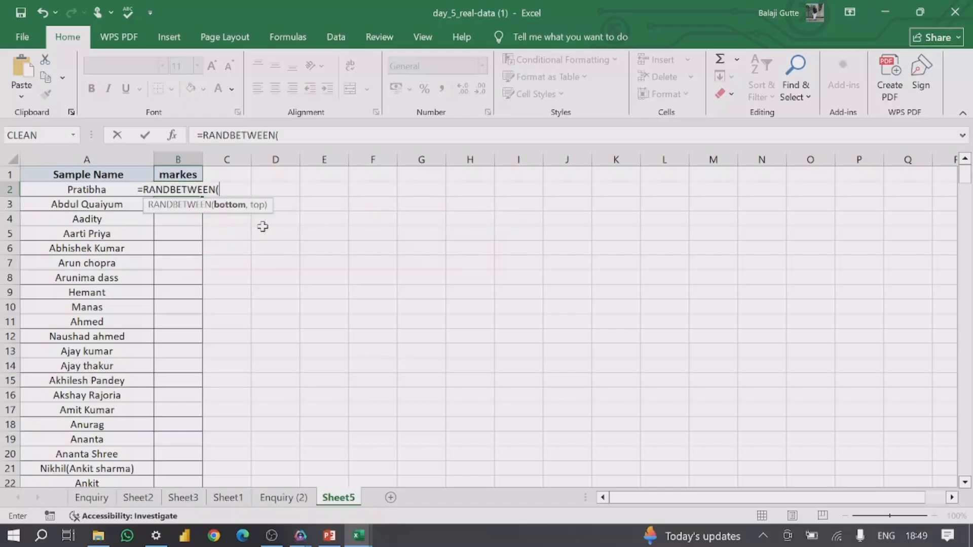
type("20")
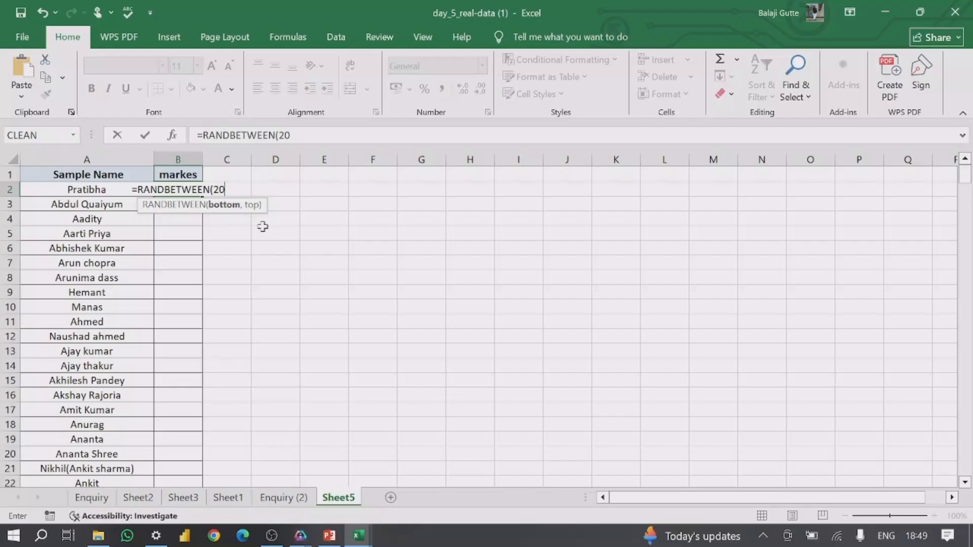
type(",100")
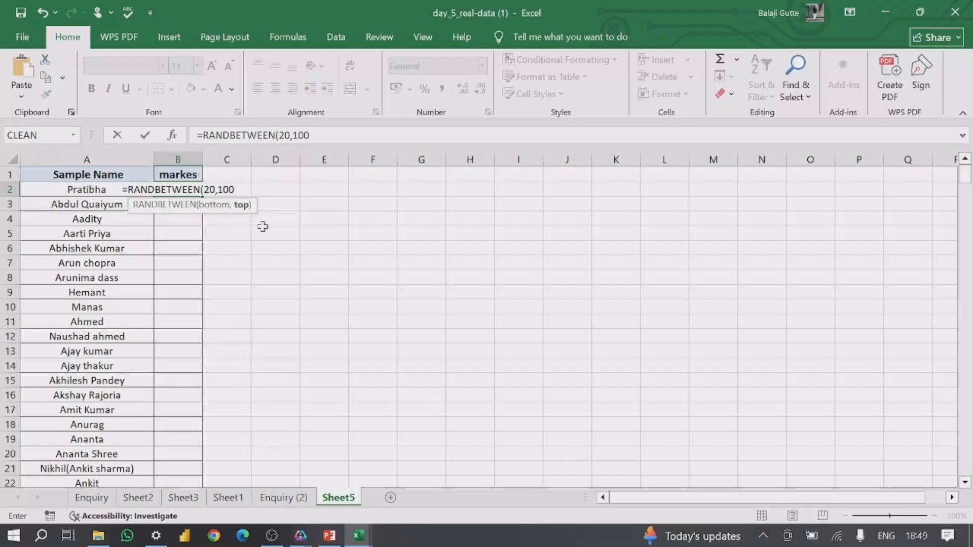
type(")")
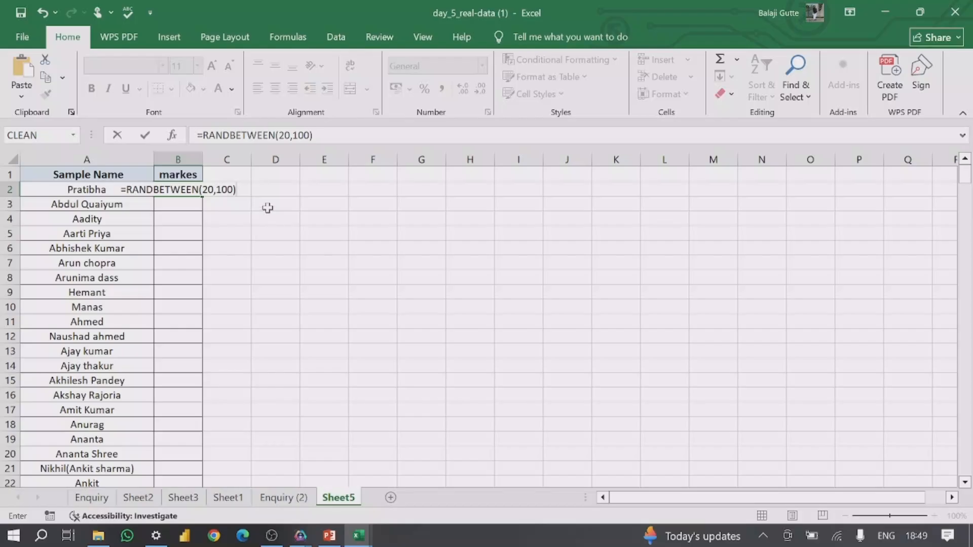
key("Return")
Fill the random-mark formula from B2 down the markes column alongside the continuous list of names
left_click(194, 188)
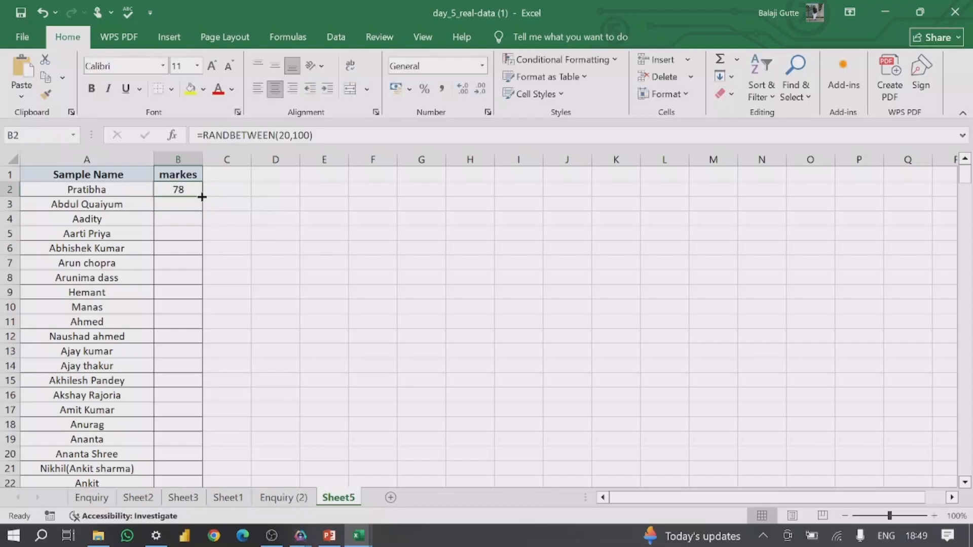
double_click(203, 195)
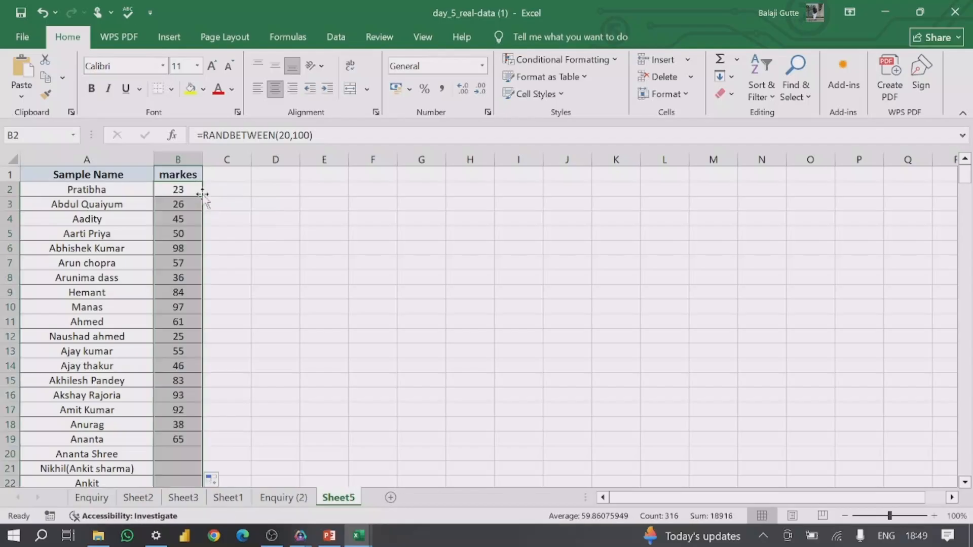
left_click(184, 244)
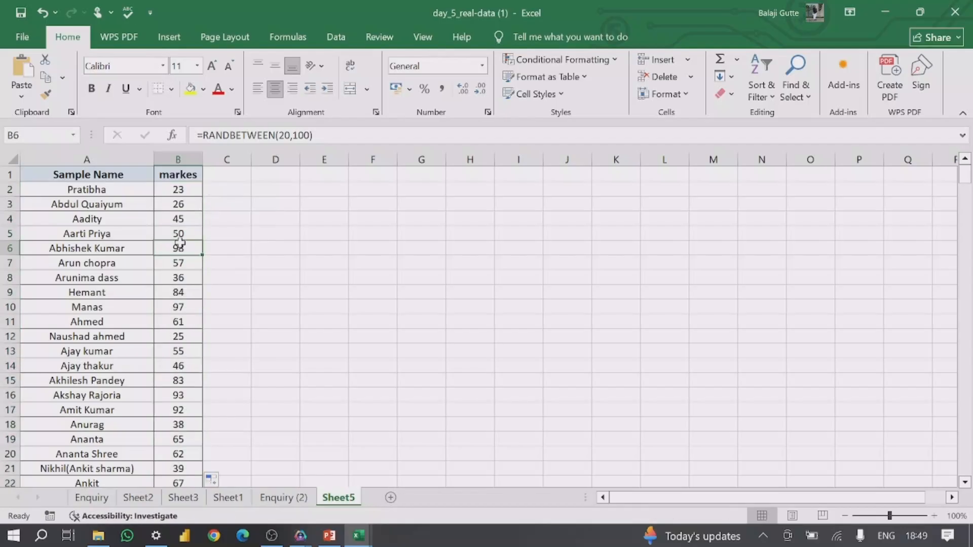
Check how far the filled marks extend down the markes column and look past the last name in the list
left_click(182, 186)
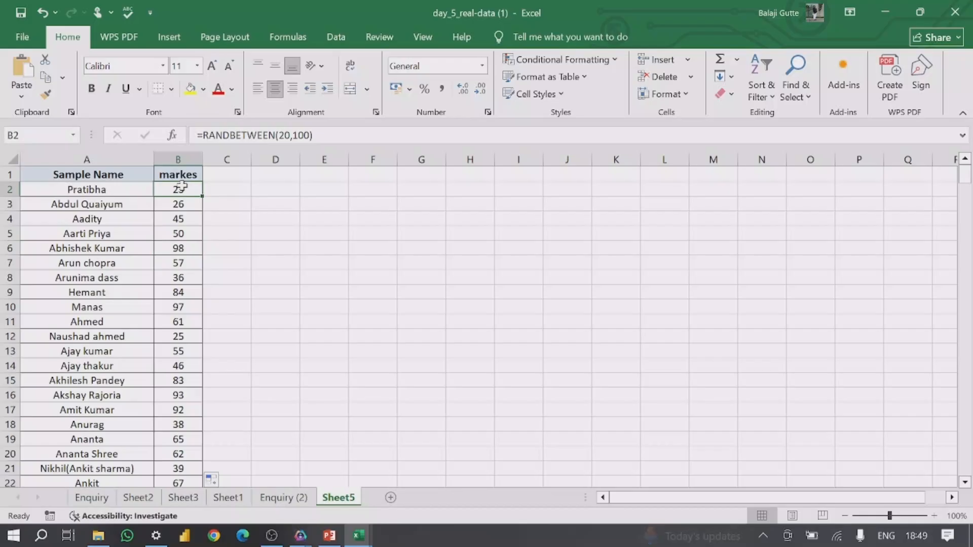
key("ctrl+Down")
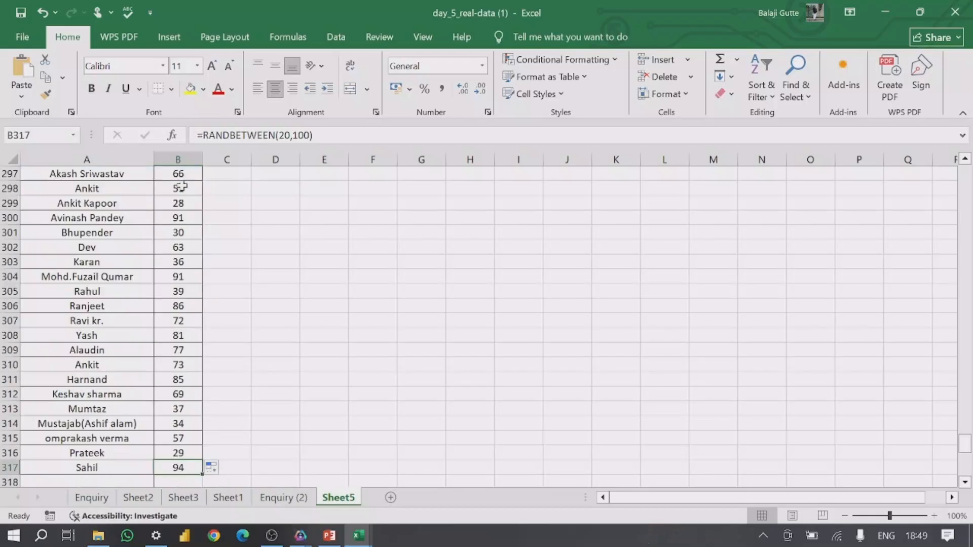
key("Down")
key("Down")
key("Down")
key("Down")
key("Down")
key("Down")
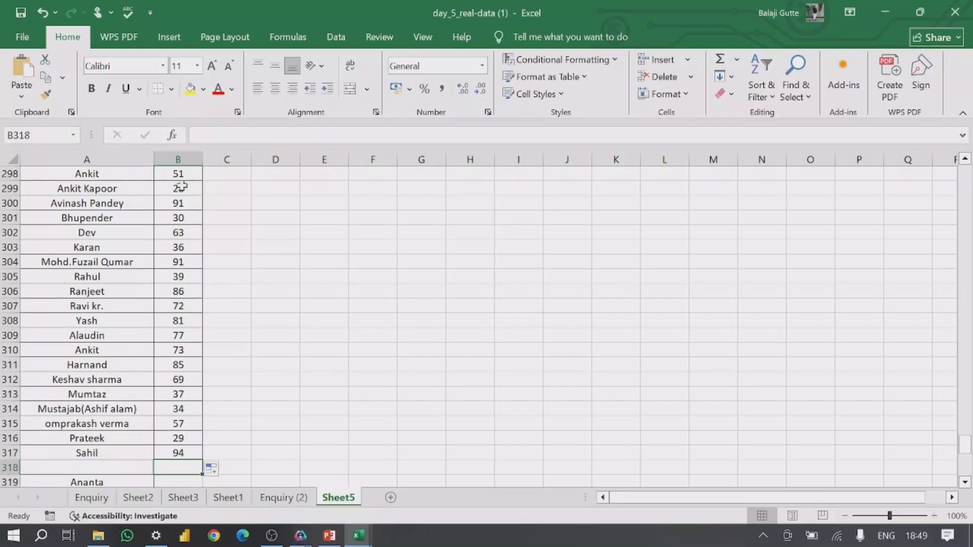
key("Down")
key("Down")
key("Down")
key("Down")
key("Down")
key("Down")
key("Down")
key("Down")
key("Down")
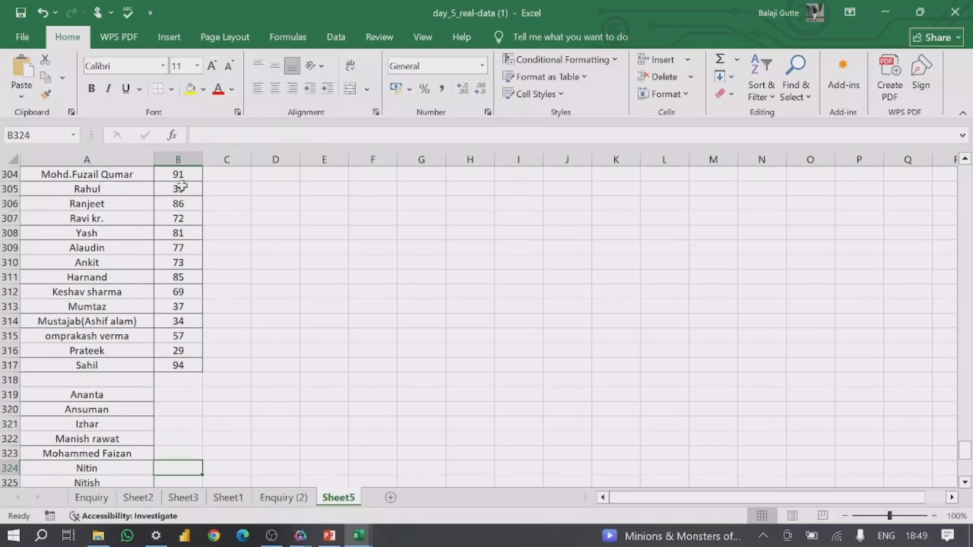
key("Down")
key("Down")
key("Down")
key("Down")
key("Down")
key("Down")
key("Down")
key("Down")
key("Down")
key("Down")
key("Down")
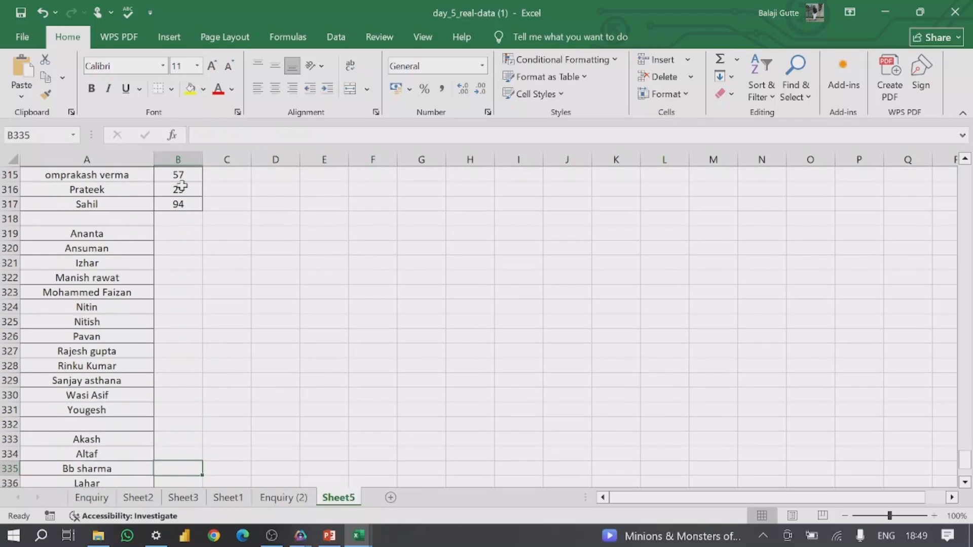
key("Down")
key("Down")
key("Down")
key("Down")
key("Down")
key("Down")
key("Down")
key("Down")
key("Down")
key("Down")
key("Down")
key("Down")
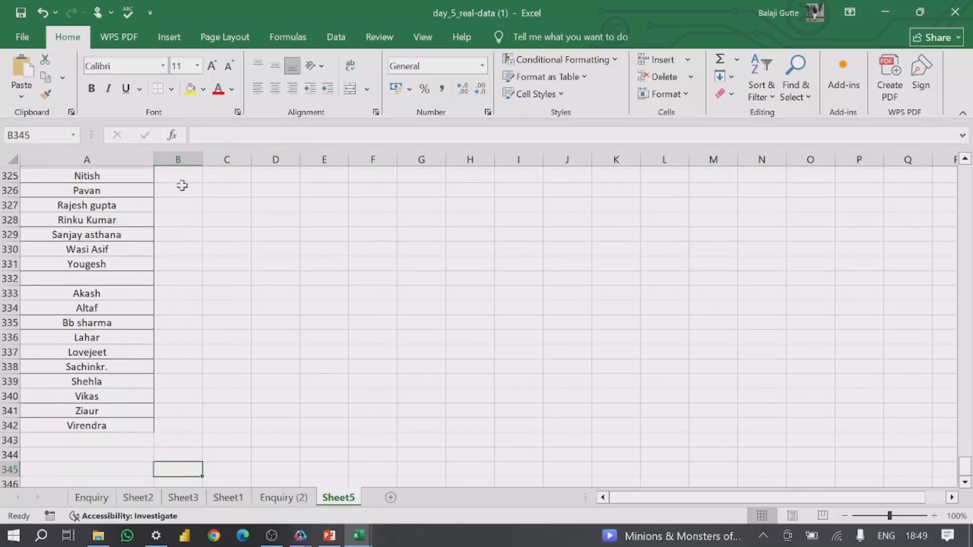
key("Down")
key("Down")
key("Down")
key("Down")
key("Down")
key("Down")
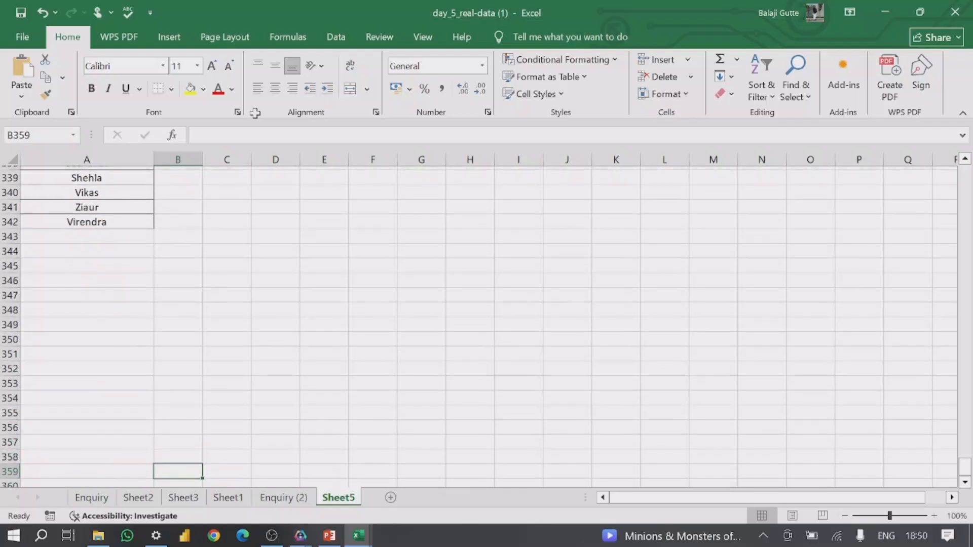
Examine the empty marks cells beside the last names and below the end of the Sample Name list
scroll(193, 401, "up", 8)
left_click(190, 395)
key("Down")
key("Down")
key("Down")
key("Down")
key("Down")
key("Down")
key("Down")
key("Down")
key("Down")
key("Down")
key("Down")
key("Down")
key("Down")
scroll(195, 426, "up", 2)
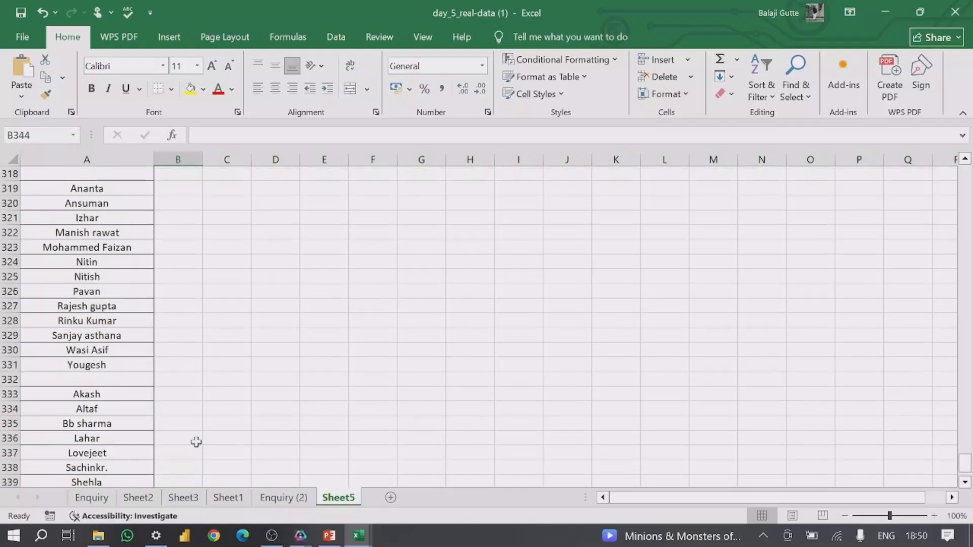
key("Down")
key("Down")
key("Down")
key("Down")
key("Down")
key("Down")
key("Down")
double_click(184, 424)
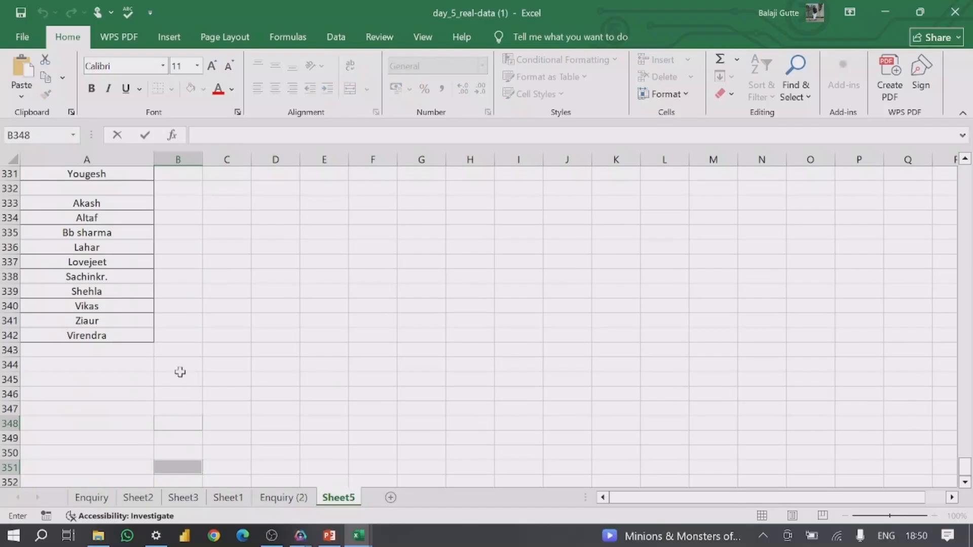
Review the filled marks upward through the list and return to the markes header in cell B1
scroll(180, 360, "up", 20)
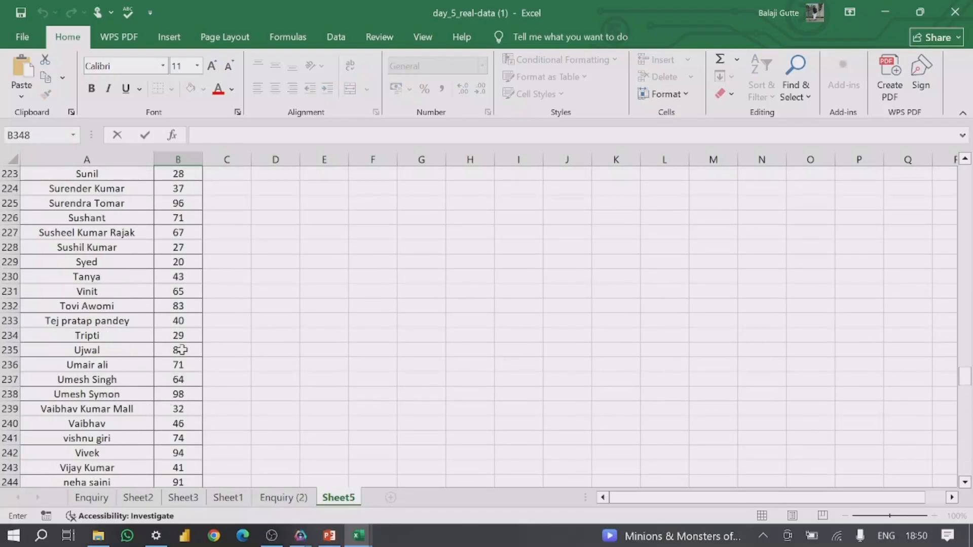
scroll(181, 350, "up", 20)
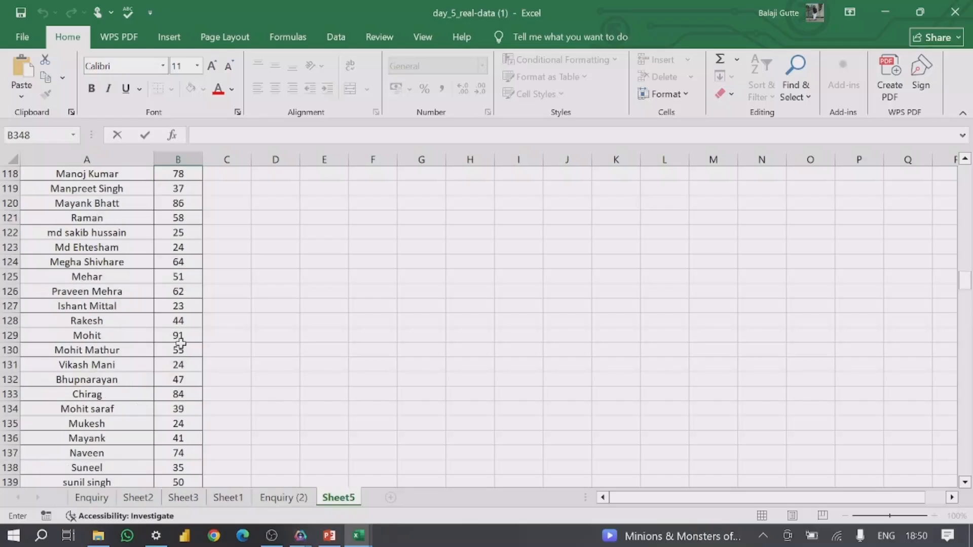
scroll(181, 343, "up", 15)
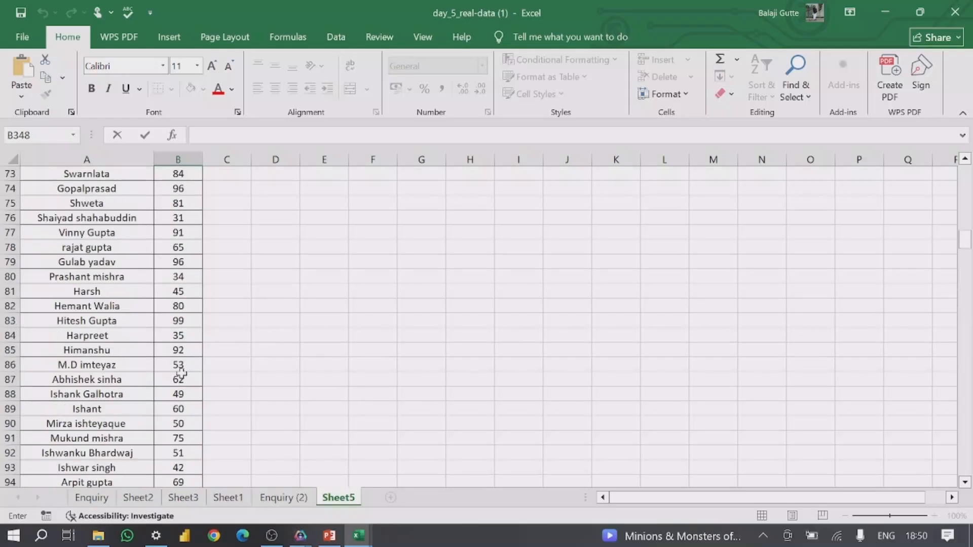
left_click(181, 375)
key("ctrl+Up")
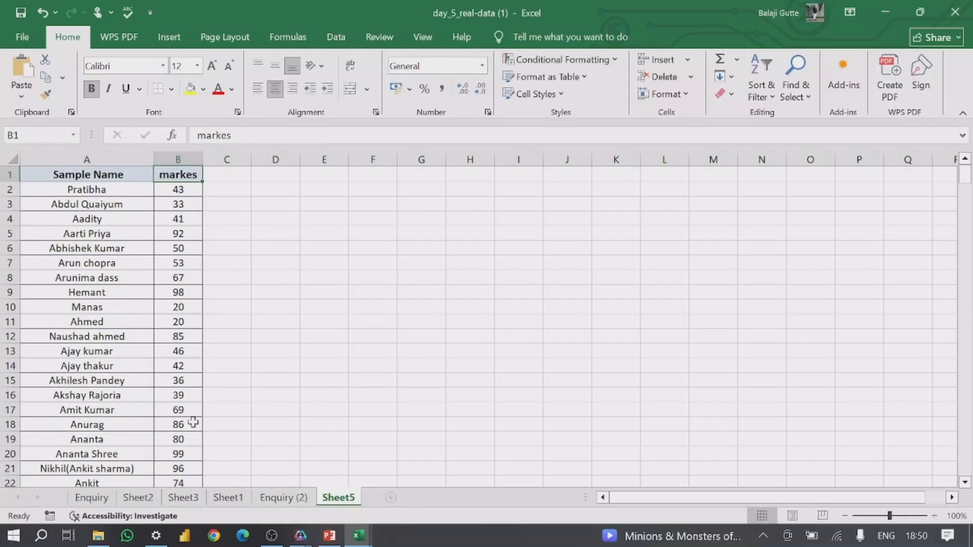
Select the continuous Sample Name and markes data starting at A1 and look at where the range ends
left_click(12, 173)
left_click(94, 248)
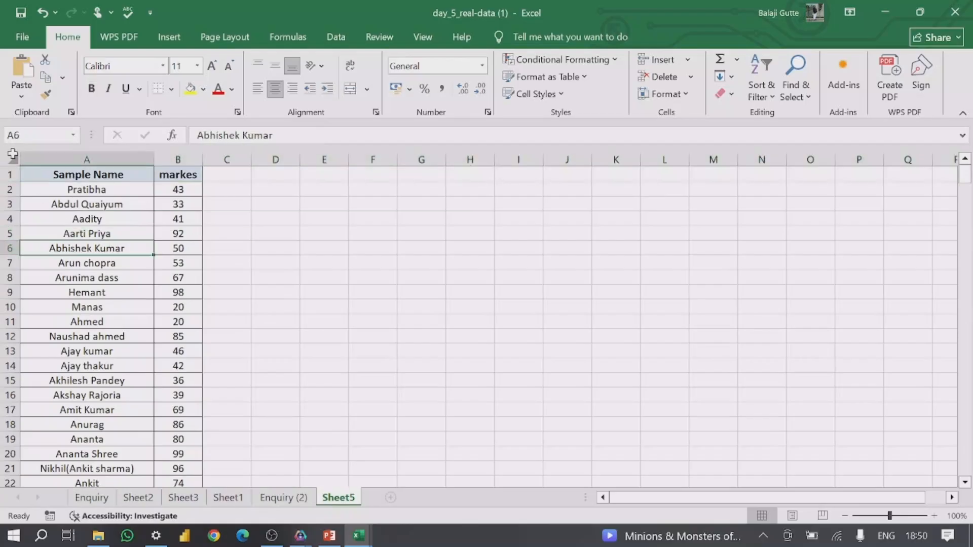
left_click(49, 176)
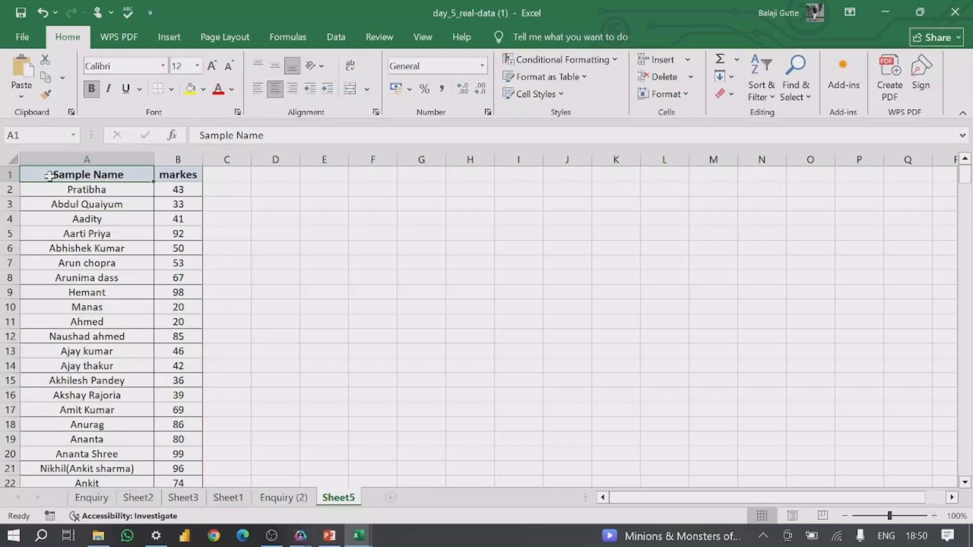
key("ctrl+shift+Down")
key("ctrl+shift+Right")
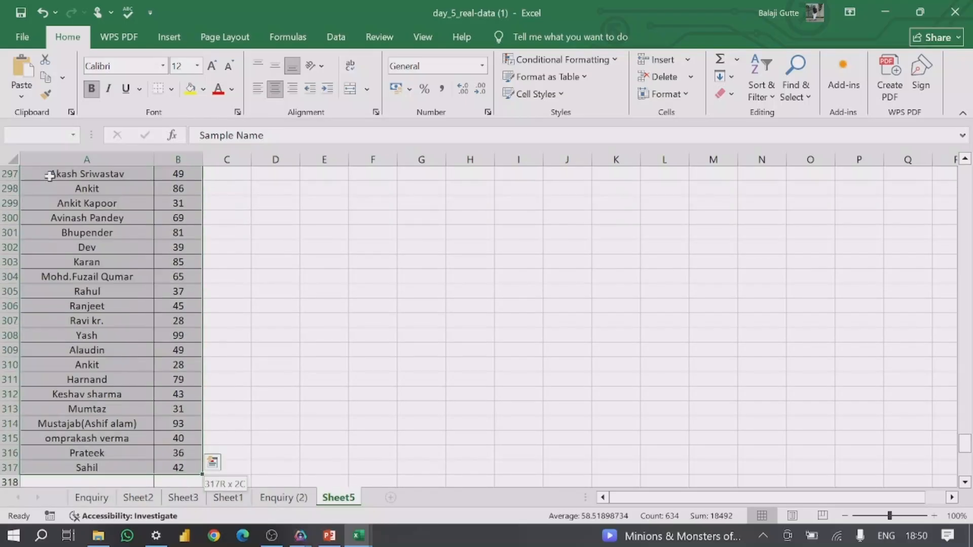
scroll(50, 175, "down", 2)
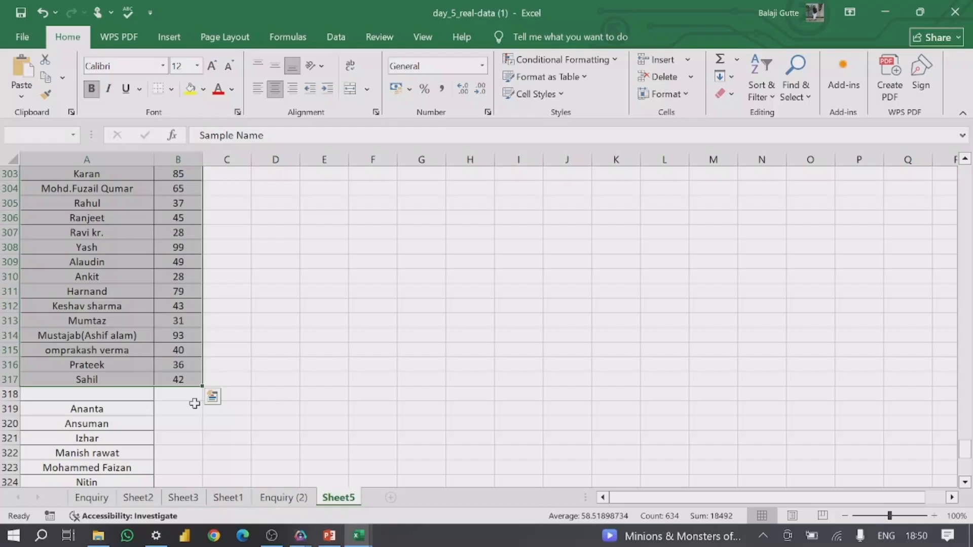
Examine blank row 318 and the neighbouring cells where the continuous data breaks off from the remaining names
left_click(141, 394)
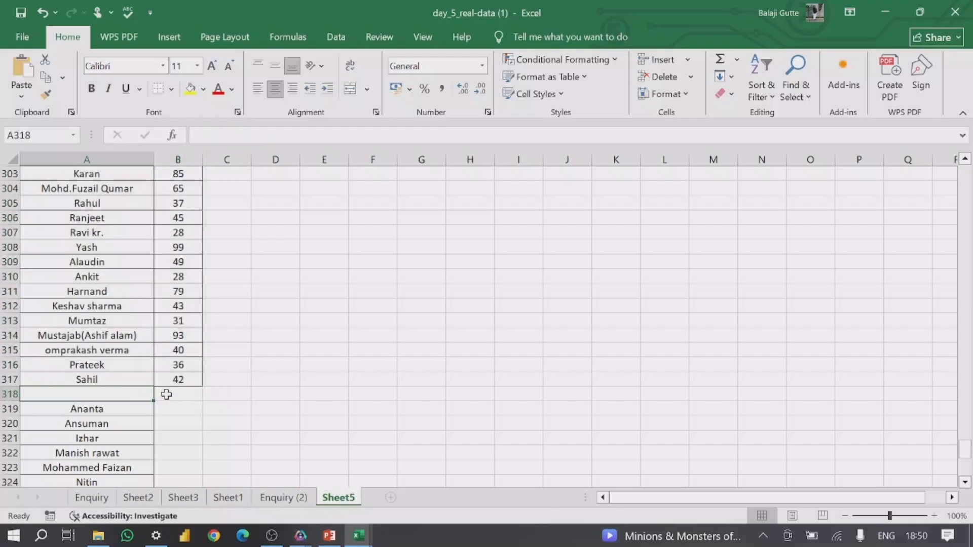
key("Right")
key("Right")
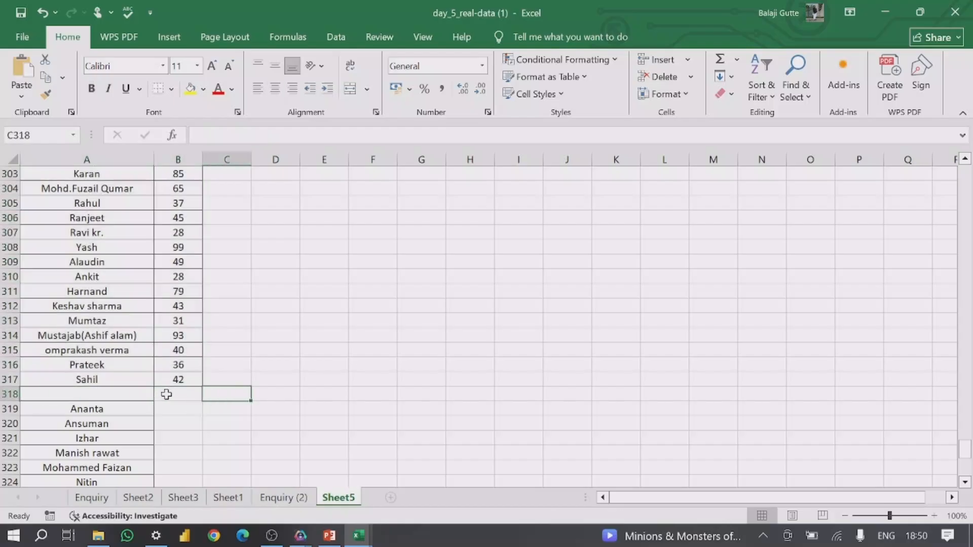
key("Left")
key("Up")
key("Left")
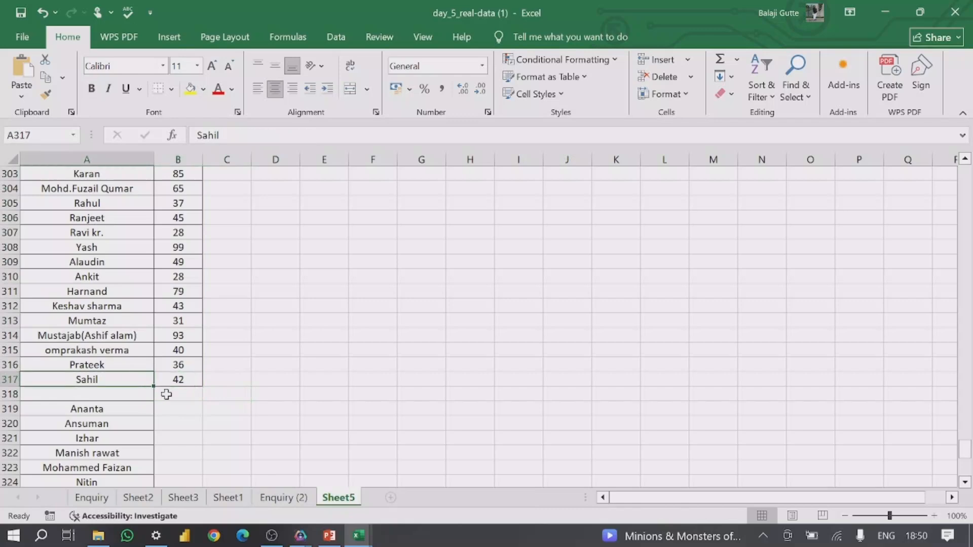
key("Down")
key("Down")
key("Down")
key("Down")
key("Right")
key("Right")
key("Right")
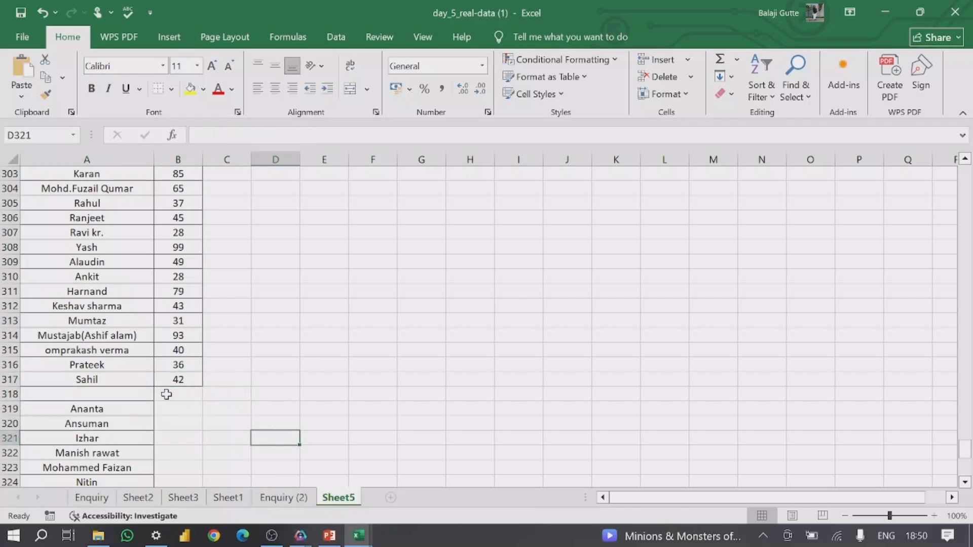
key("Left")
key("Left")
key("Left")
key("Up")
key("Up")
key("Up")
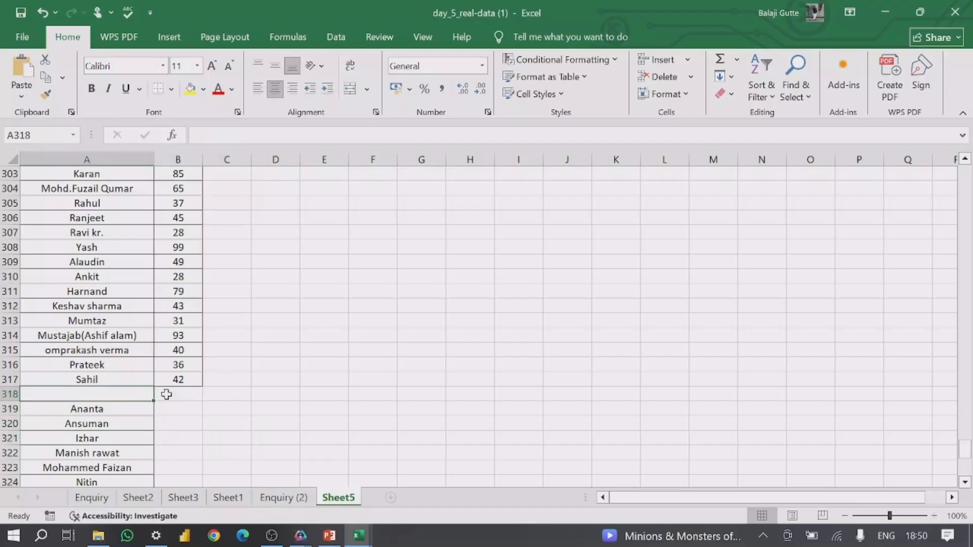
key("Down")
key("Down")
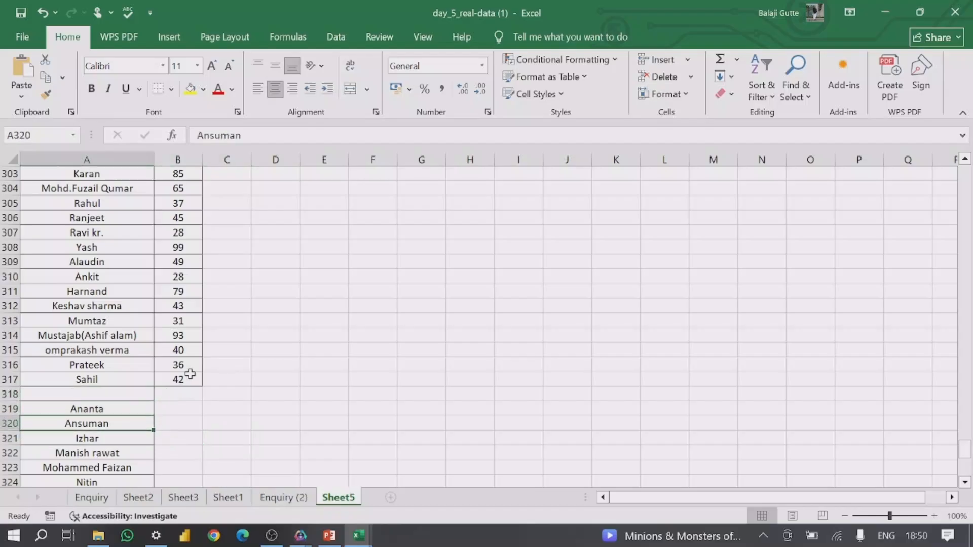
scroll(189, 391, "down", 2)
scroll(189, 390, "up", 3)
scroll(191, 411, "down", 1)
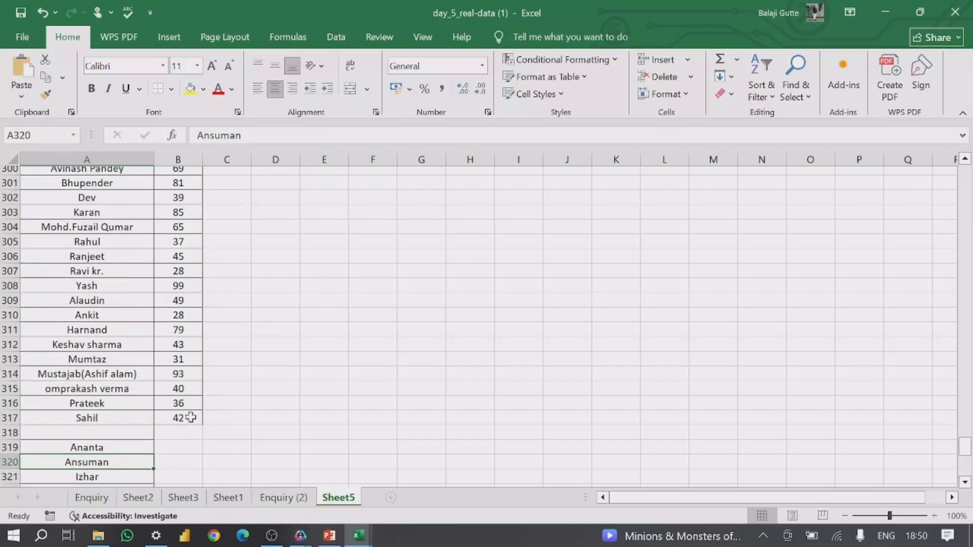
Delete rows 318 to 342, covering the blank row and all the names without marks below it
left_click(6, 394)
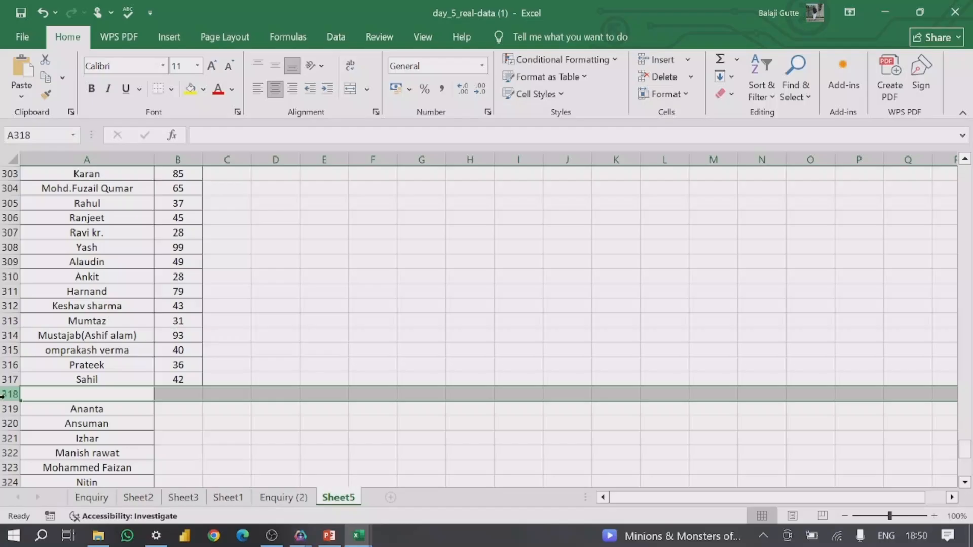
left_click_drag(2, 396, 4, 412)
key("ctrl+shift+Down")
key("ctrl+shift+Down")
key("ctrl+shift+Down")
key("ctrl+shift+Down")
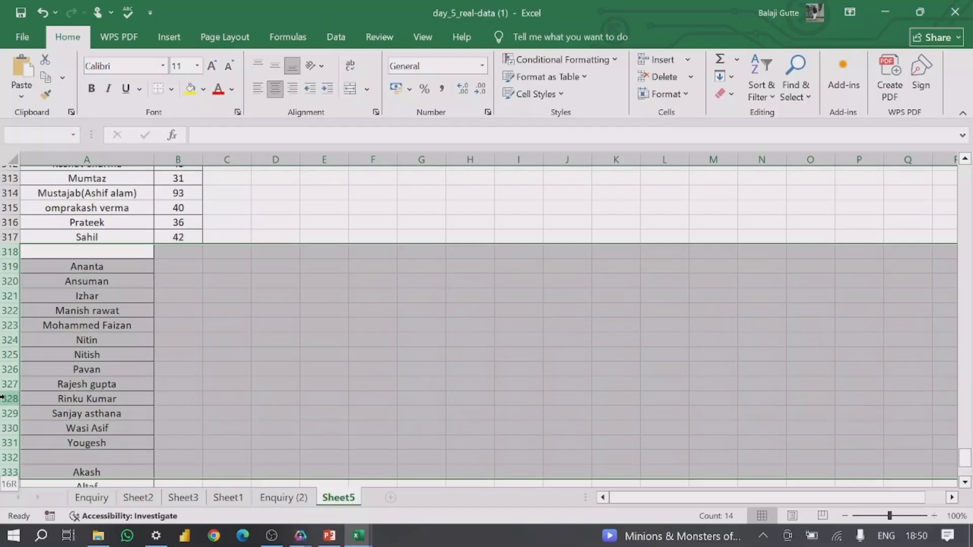
key("ctrl+shift+Up")
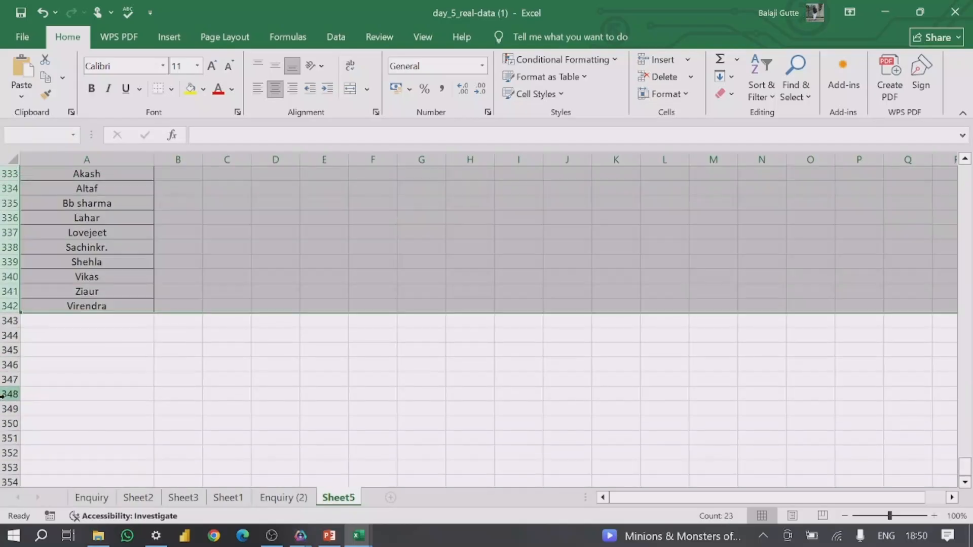
scroll(116, 401, "up", 9)
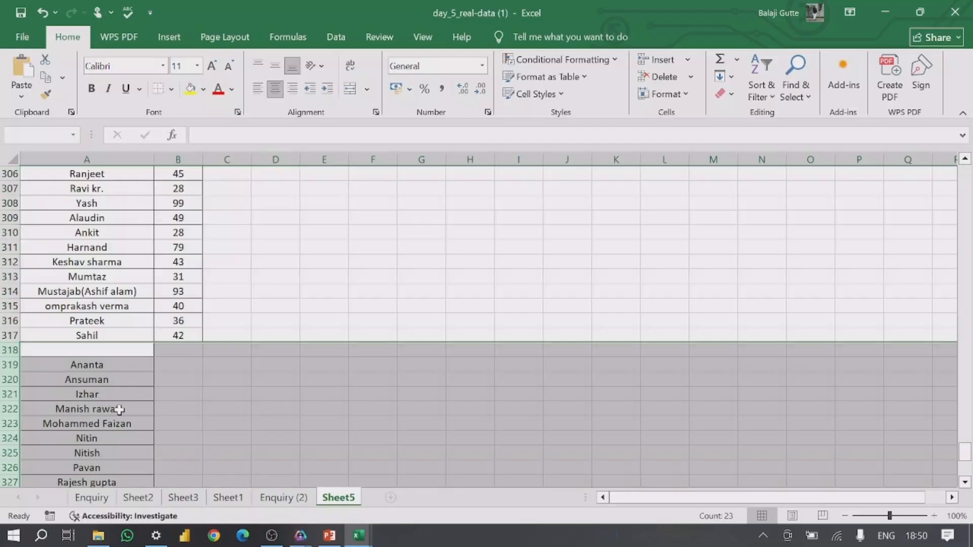
key("Delete")
left_click(254, 385)
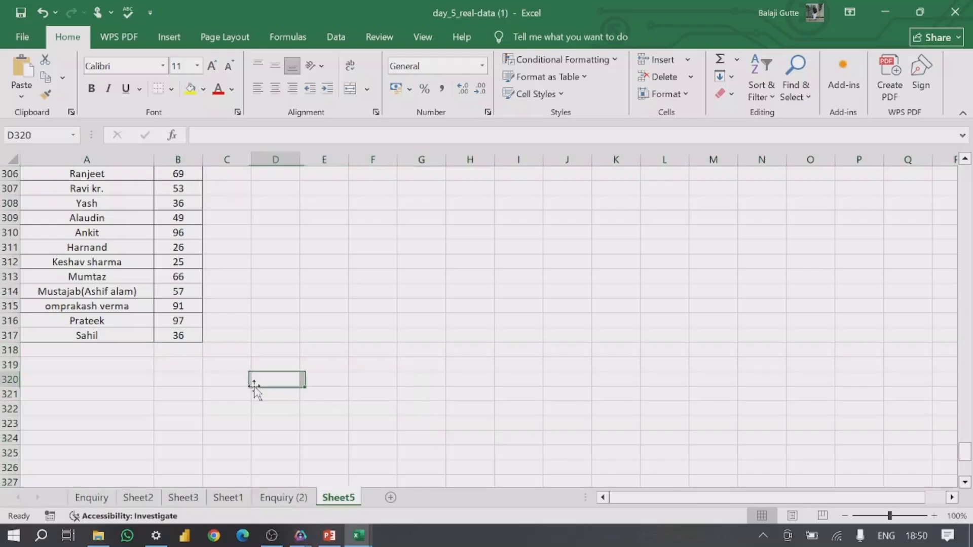
Return to the top of the list and check the random-mark formulas in the first cells of the markes column
scroll(288, 338, "up", 4)
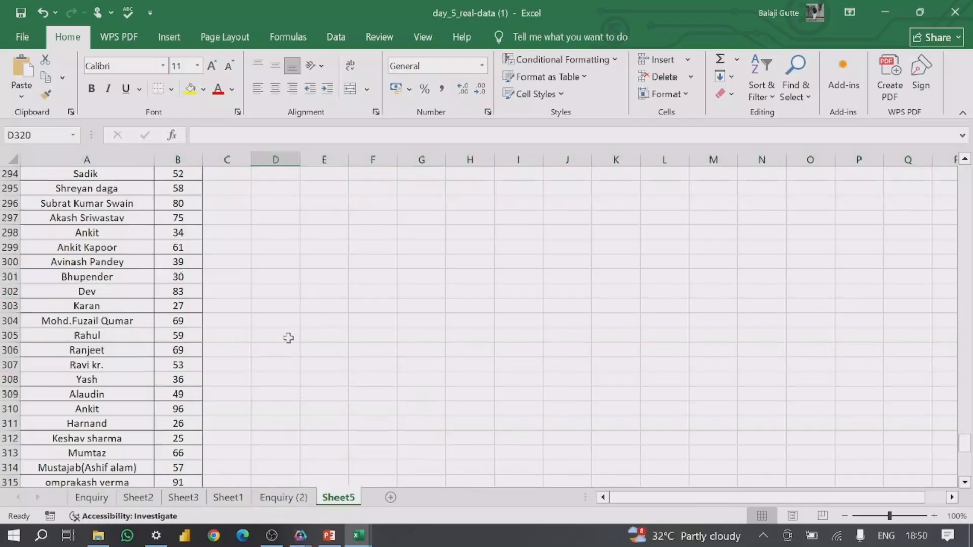
scroll(288, 338, "up", 3)
left_click(222, 412)
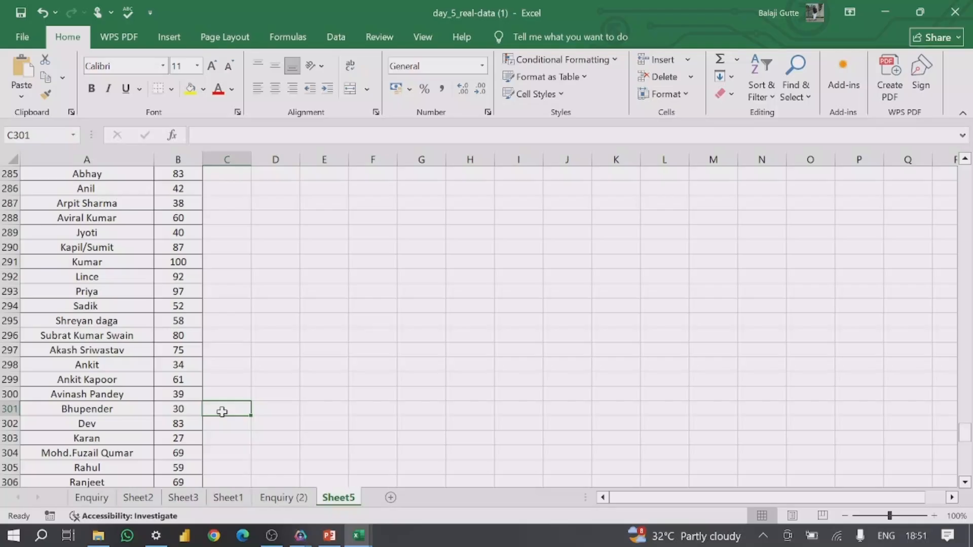
key("ctrl+Up")
left_click(105, 282)
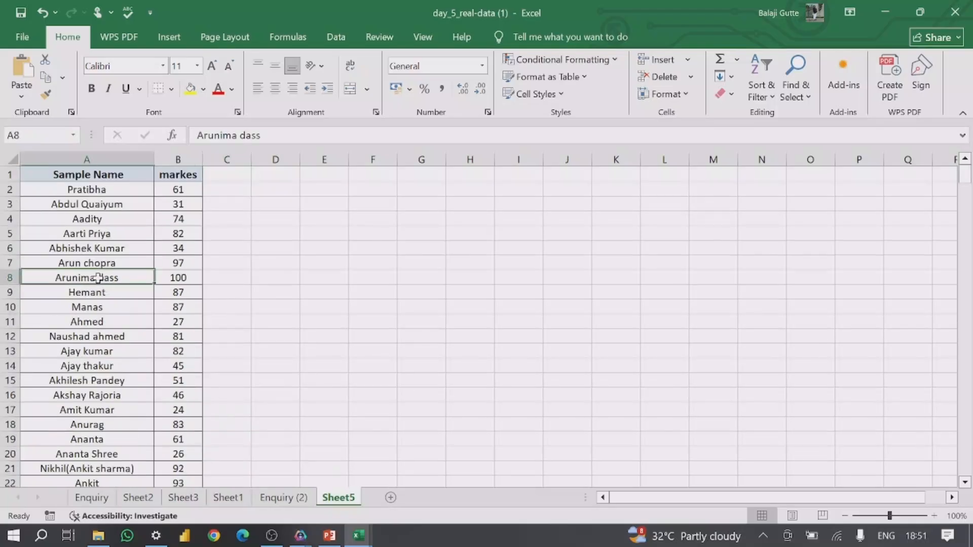
left_click(179, 205)
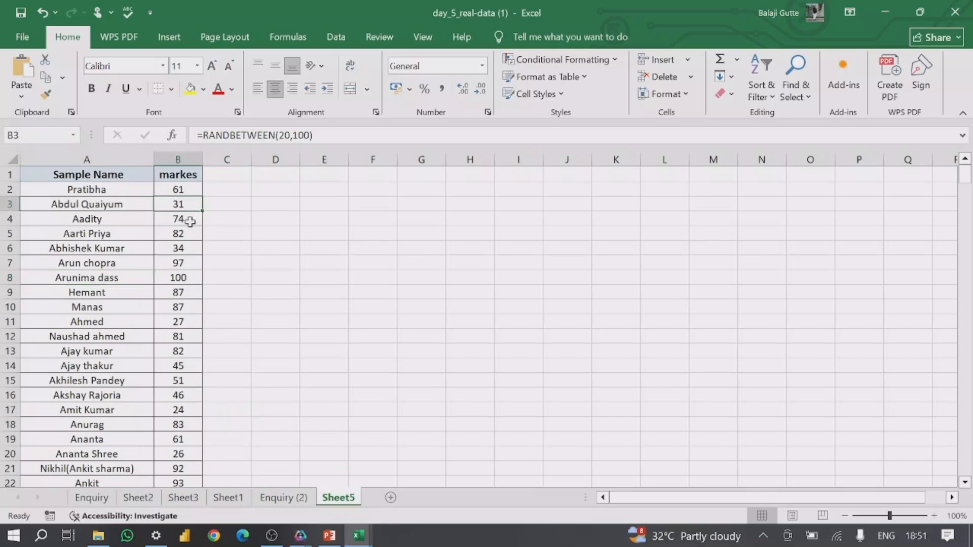
left_click(178, 189)
key("Down")
key("Down")
key("Down")
key("Down")
key("Down")
key("Down")
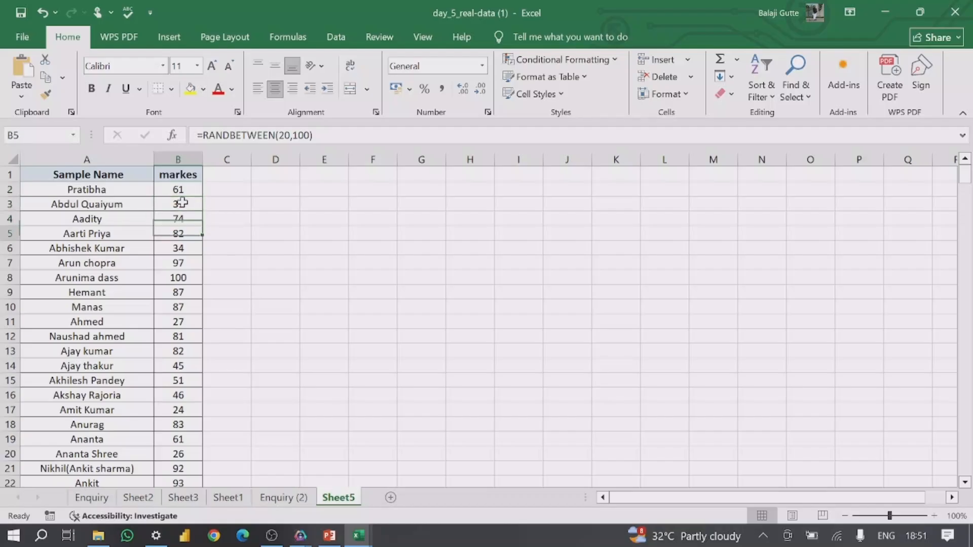
Add a conditional formatting rule highlighting values greater than 35 in the markes column with Green Fill with Dark Green Text
key("Up")
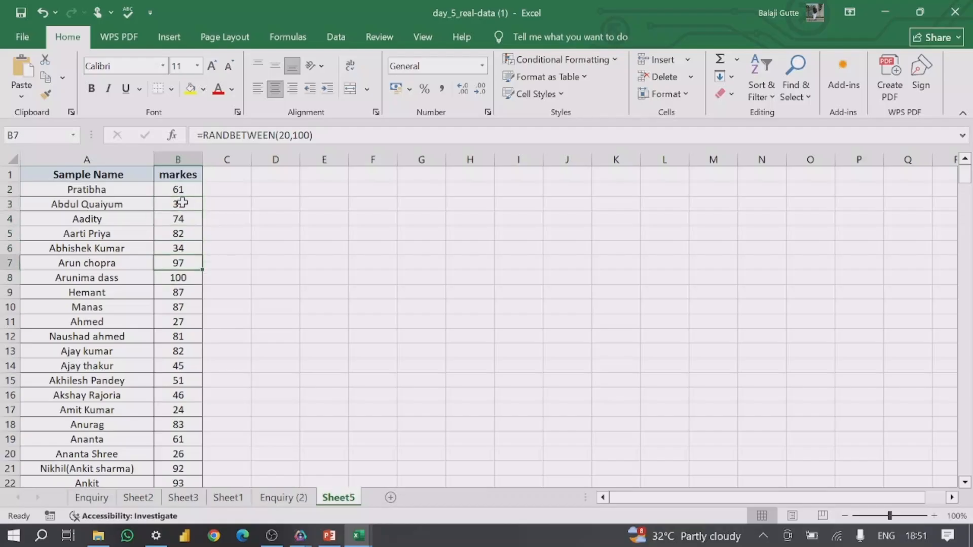
left_click(178, 159)
left_click(546, 67)
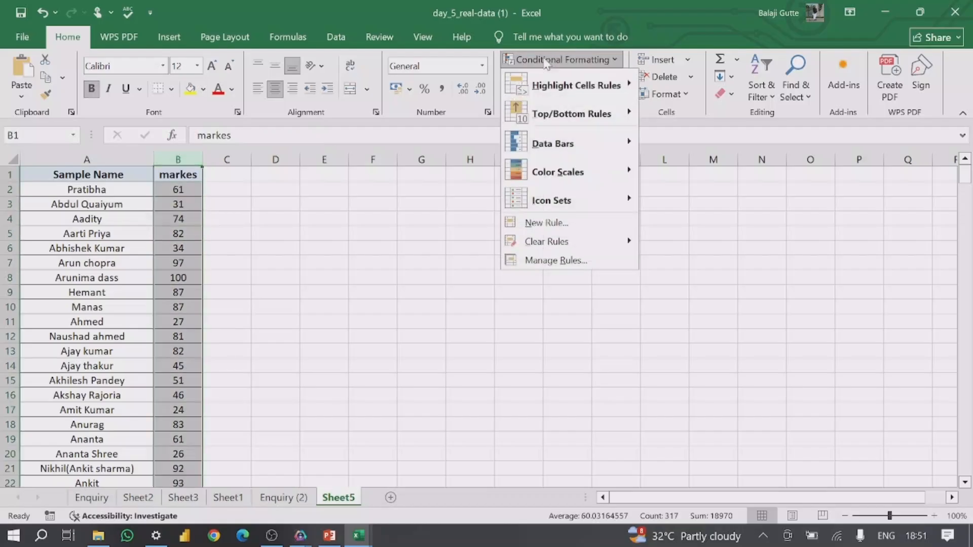
mouse_move(571, 86)
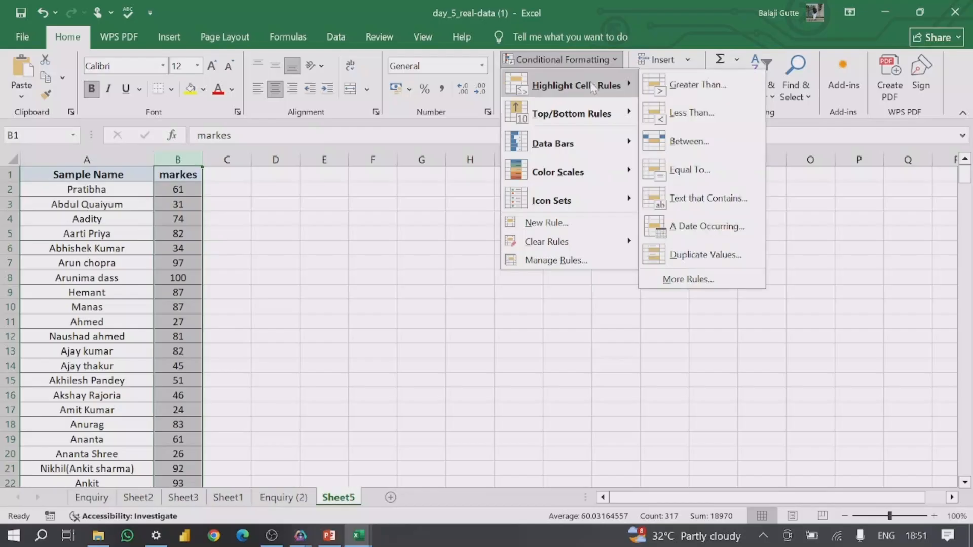
left_click(698, 85)
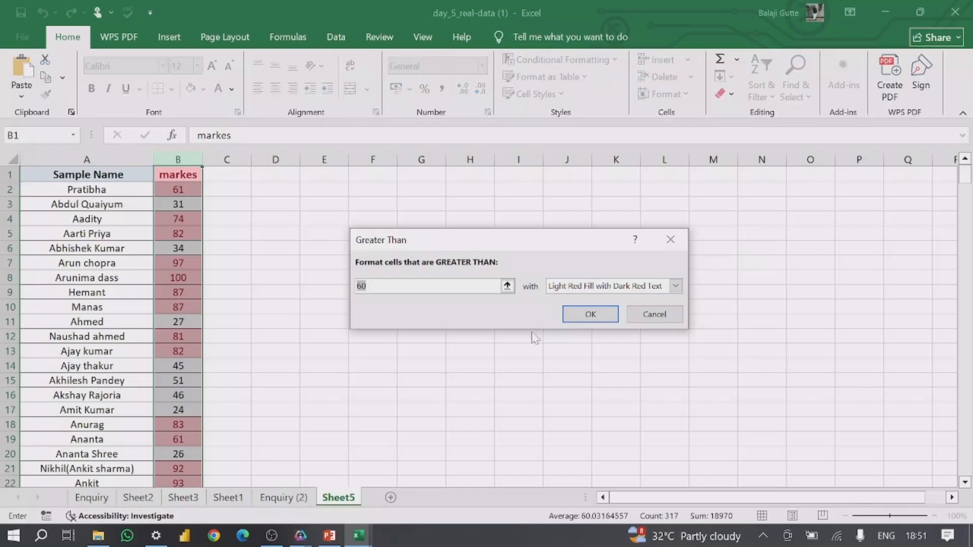
key("BackSpace")
type("3")
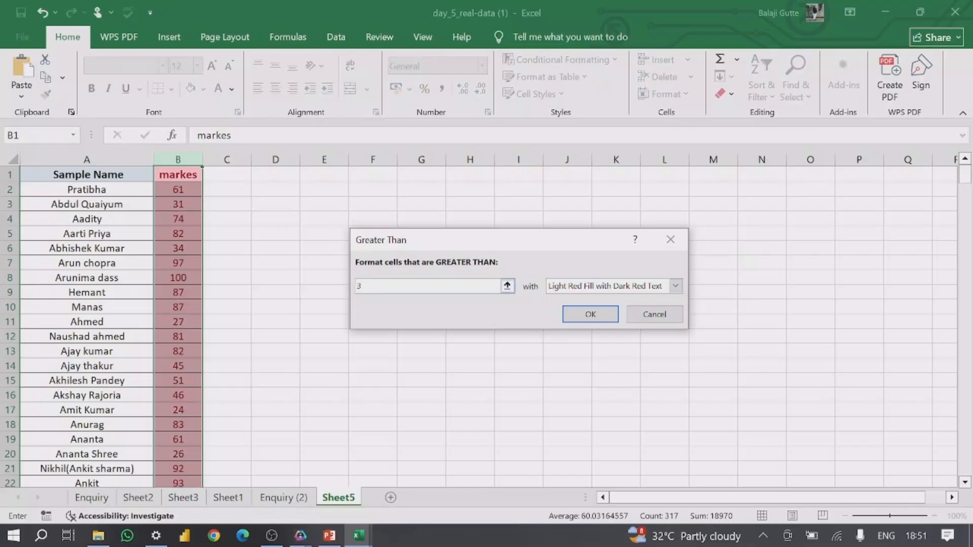
type("5")
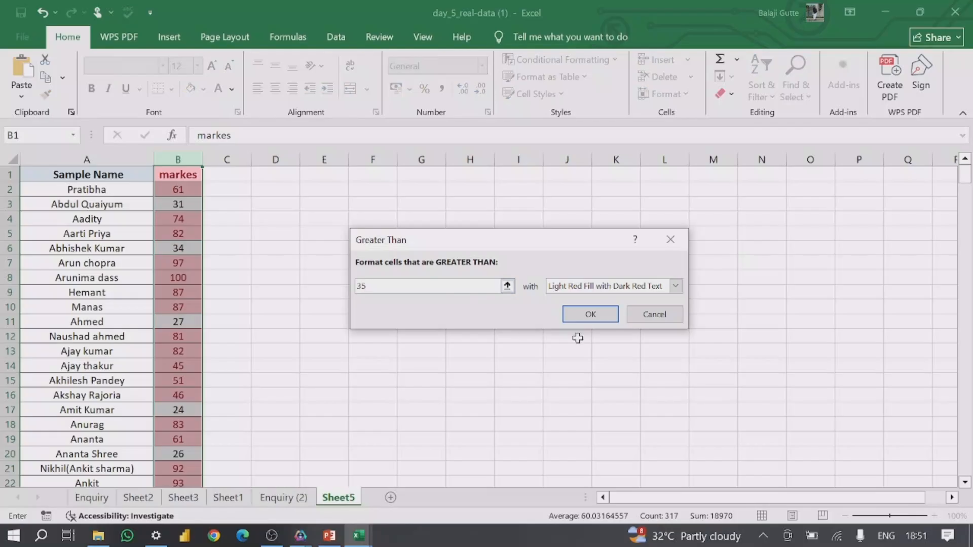
left_click(676, 286)
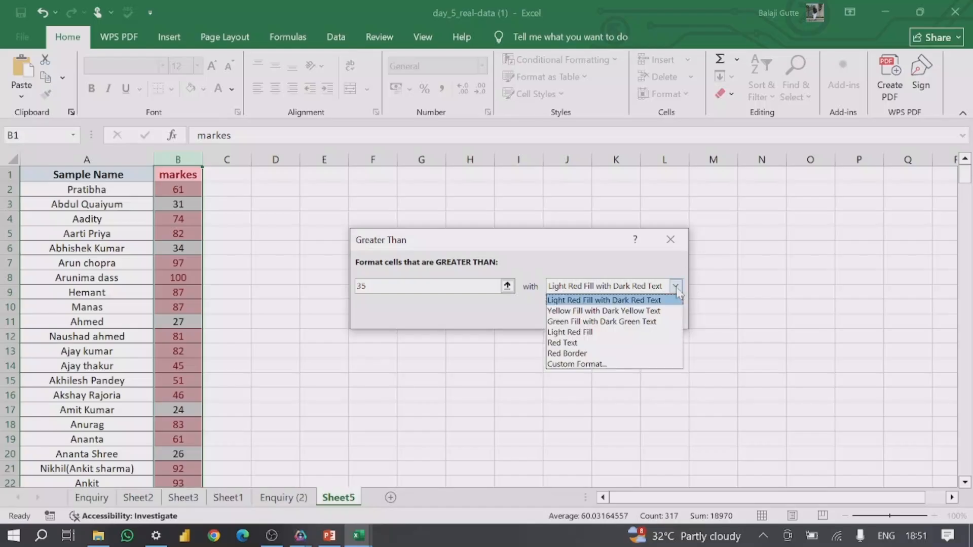
left_click(630, 322)
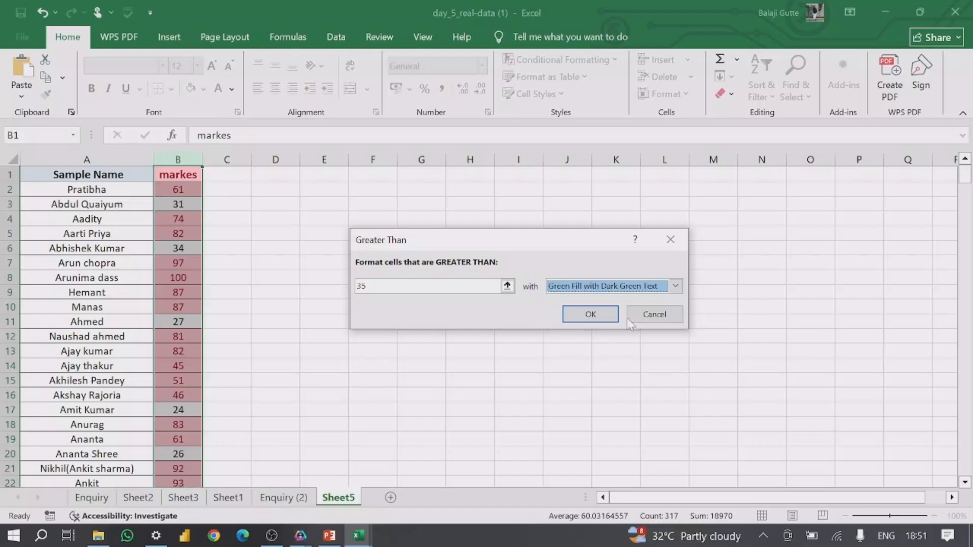
left_click(590, 314)
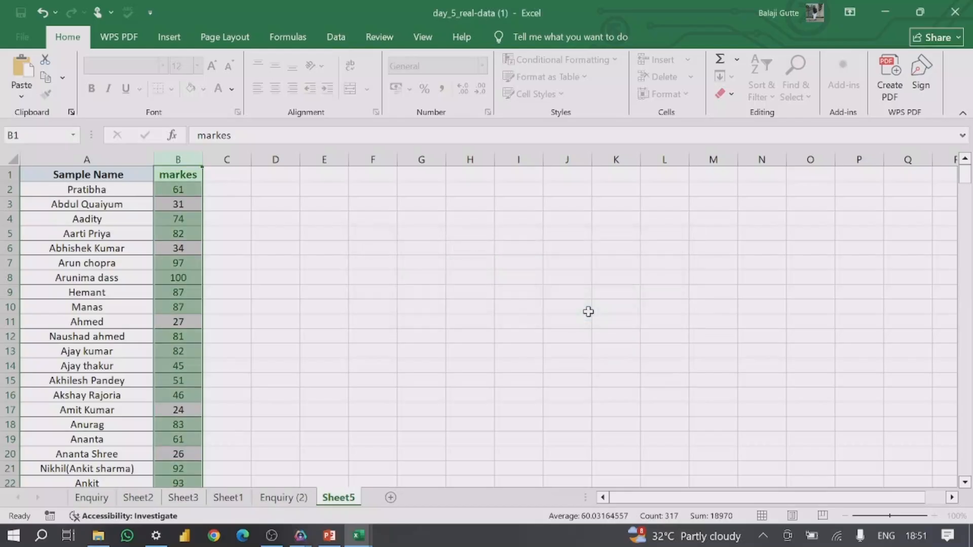
left_click(239, 264)
Examine the markes column row by row, down to around row 70, to see which scores are highlighted
left_click(178, 190)
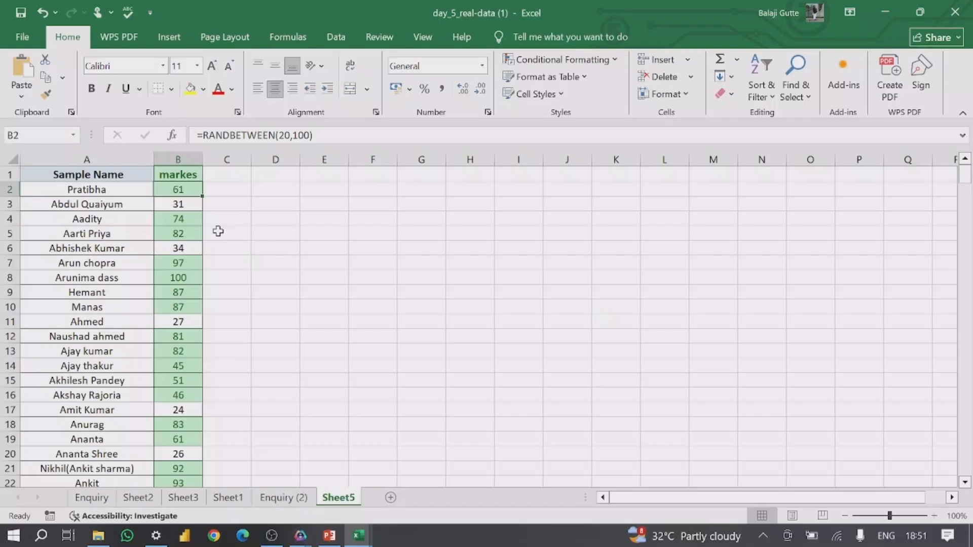
key("Down")
key("Down")
key("Down")
key("Down")
key("Down")
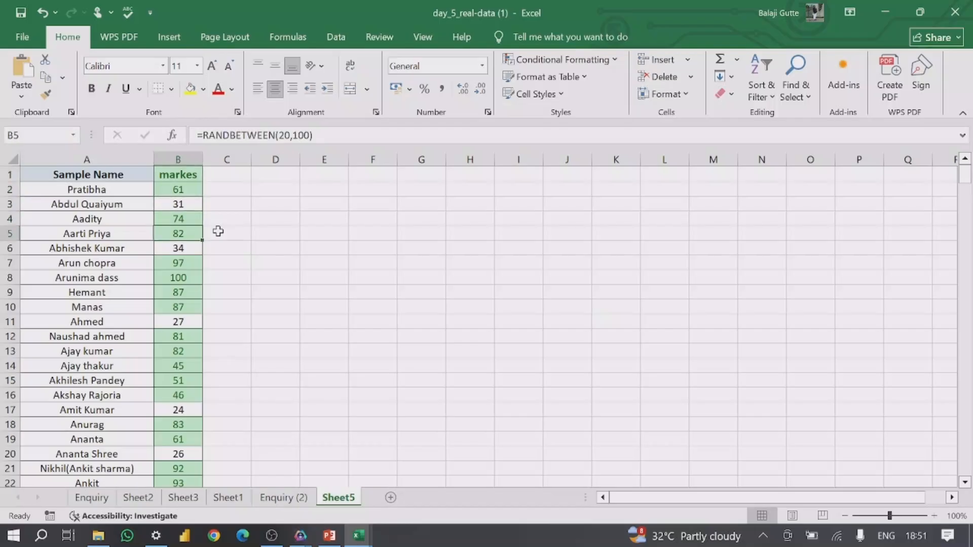
key("Down")
key("Down")
key("Down")
key("Down")
key("Down")
key("Down")
key("Down")
key("Down")
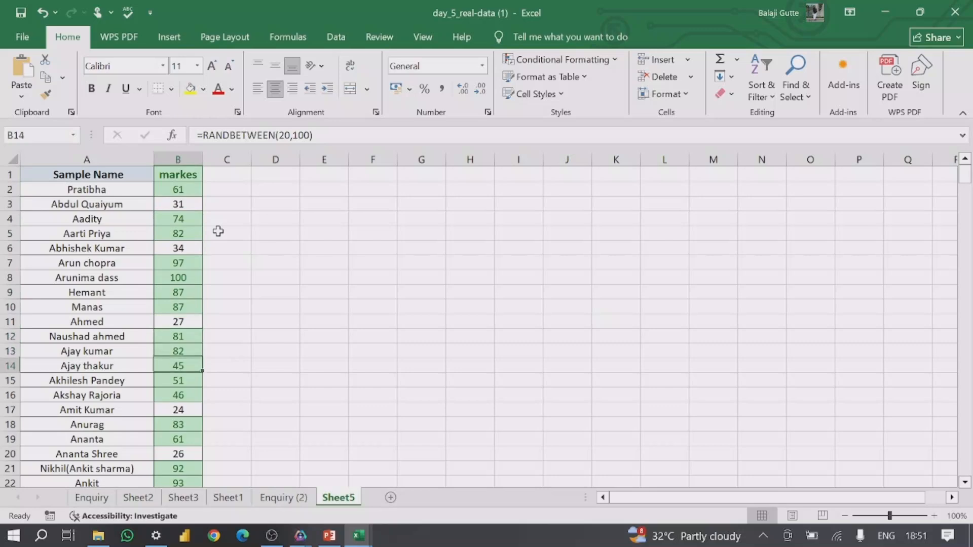
key("Up")
key("Up")
key("Up")
key("Up")
key("Up")
key("Up")
key("Up")
key("Up")
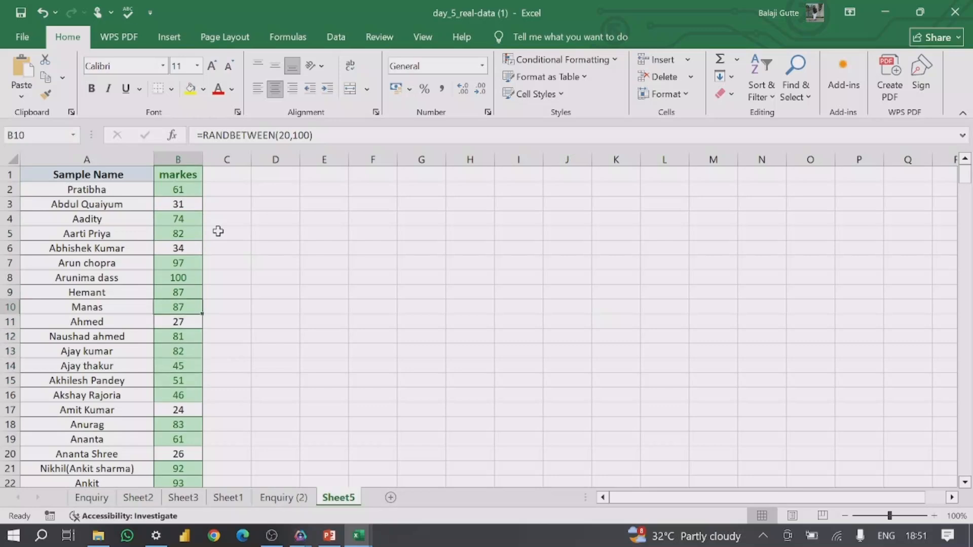
key("Down")
key("Down")
key("Down")
key("Down")
key("Down")
key("Down")
key("Down")
key("Down")
key("Down")
key("Down")
key("Down")
key("Down")
key("Down")
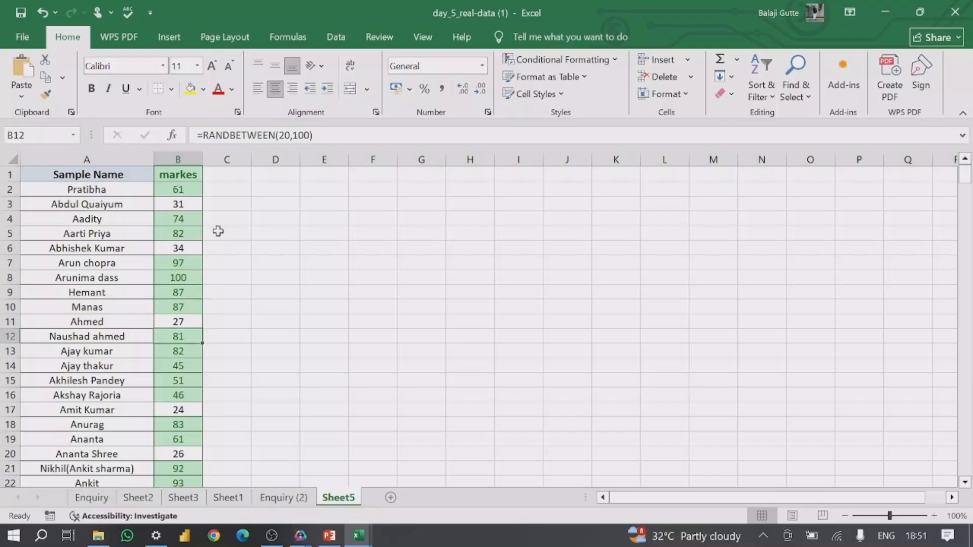
key("Down")
key("Down")
key("Down")
key("Down")
key("Down")
key("Down")
key("Down")
key("Down")
key("Down")
key("Down")
key("Down")
key("Down")
key("Down")
key("Down")
key("Down")
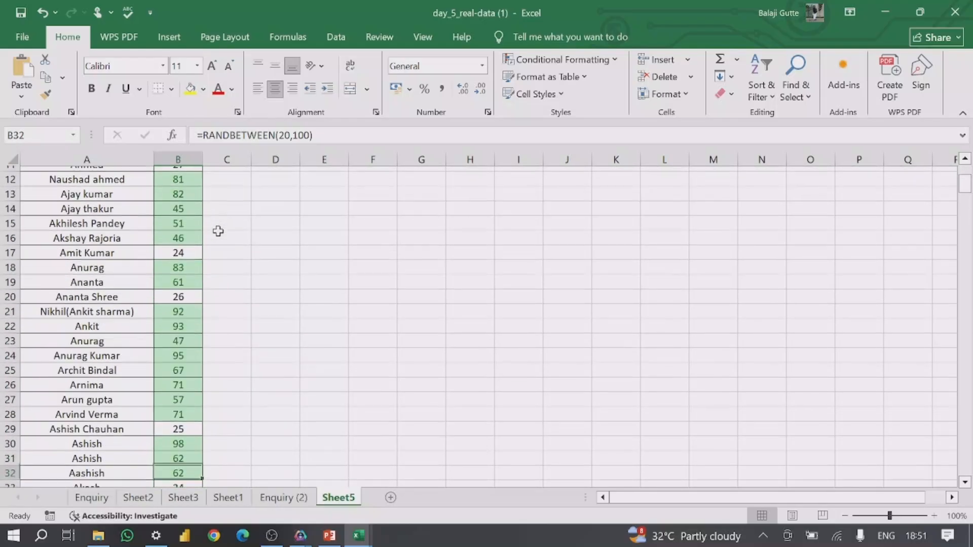
key("Down")
key("Down")
key("Down")
key("Down")
key("Down")
key("Down")
key("Down")
key("Down")
key("Down")
key("Down")
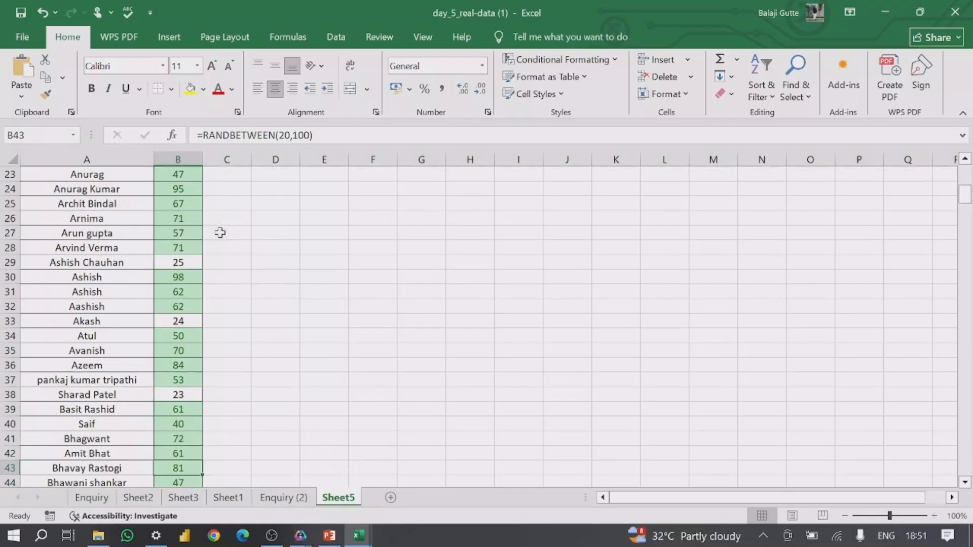
key("Down")
key("Down")
key("Down")
key("Down")
key("Down")
key("Down")
key("Down")
key("Down")
key("Down")
key("Down")
key("Down")
key("Down")
key("Down")
key("Down")
key("Down")
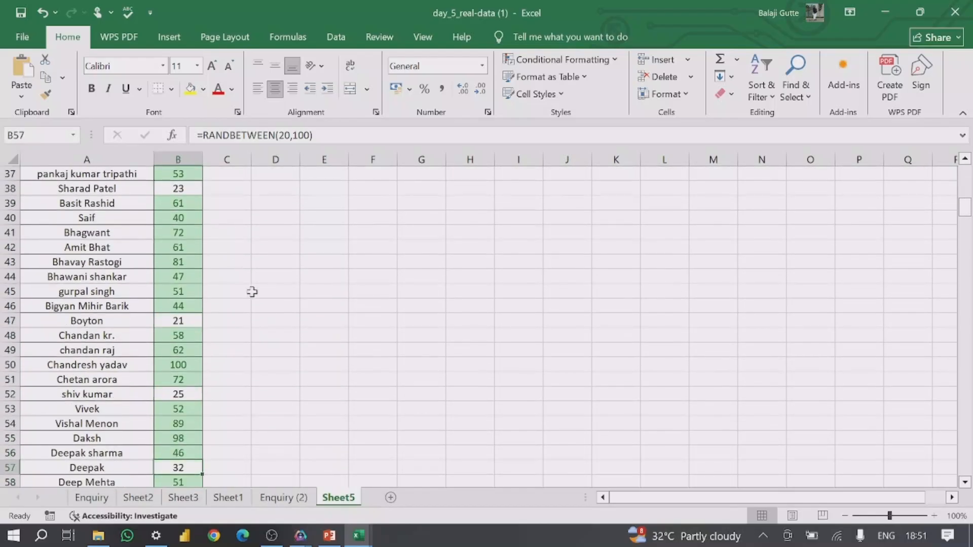
key("Down")
key("Down")
key("Down")
key("Down")
key("Down")
key("Down")
key("Down")
key("Down")
key("Down")
key("Down")
key("Down")
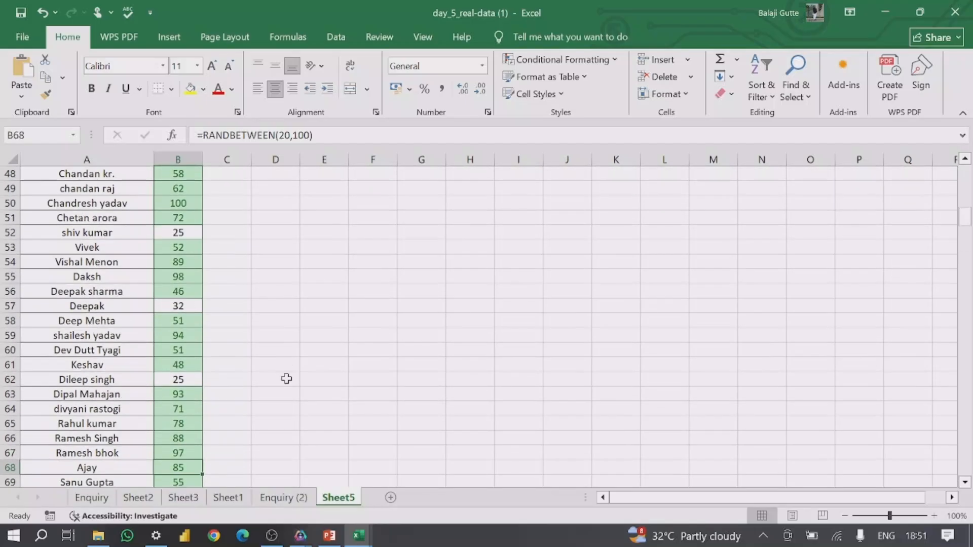
scroll(286, 379, "up", 17)
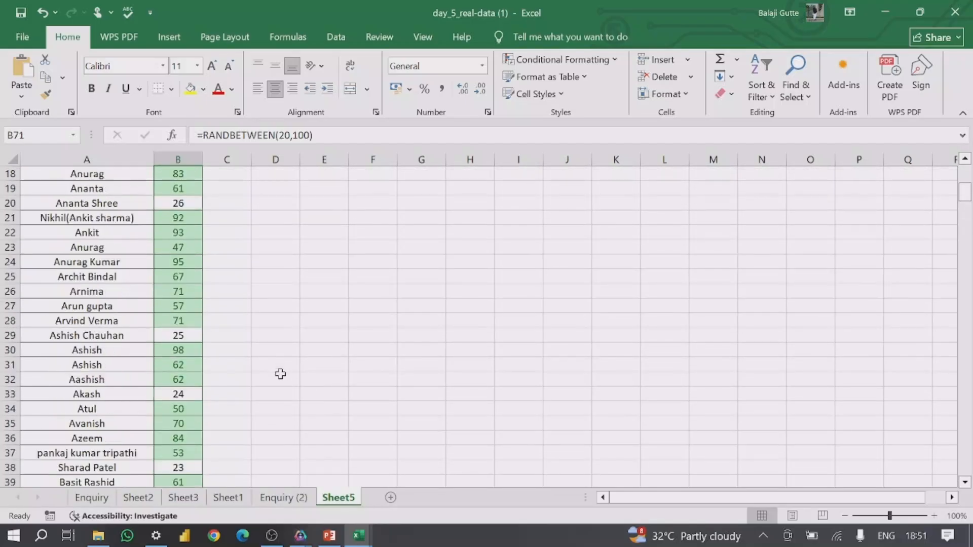
Clear the conditional formatting rules from the whole markes column
left_click(187, 158)
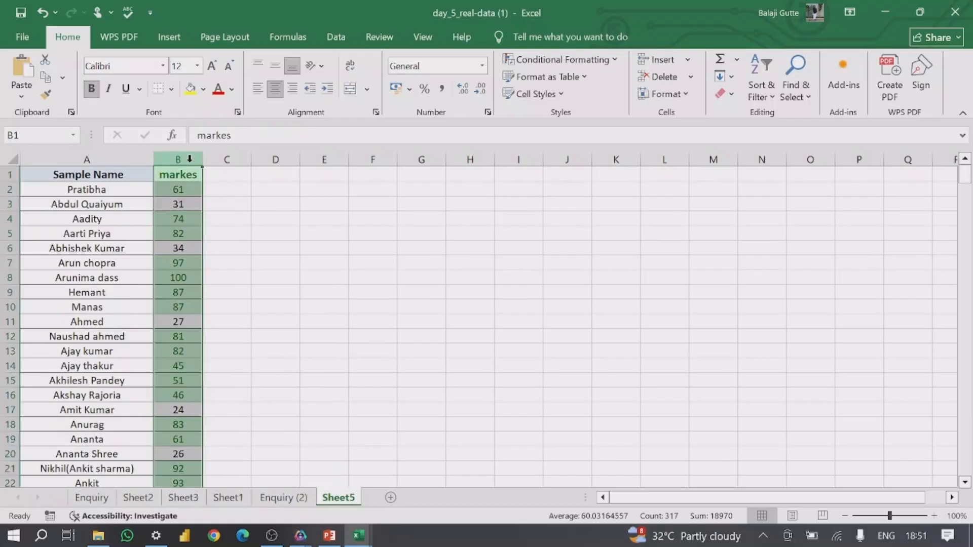
left_click(558, 59)
mouse_move(586, 248)
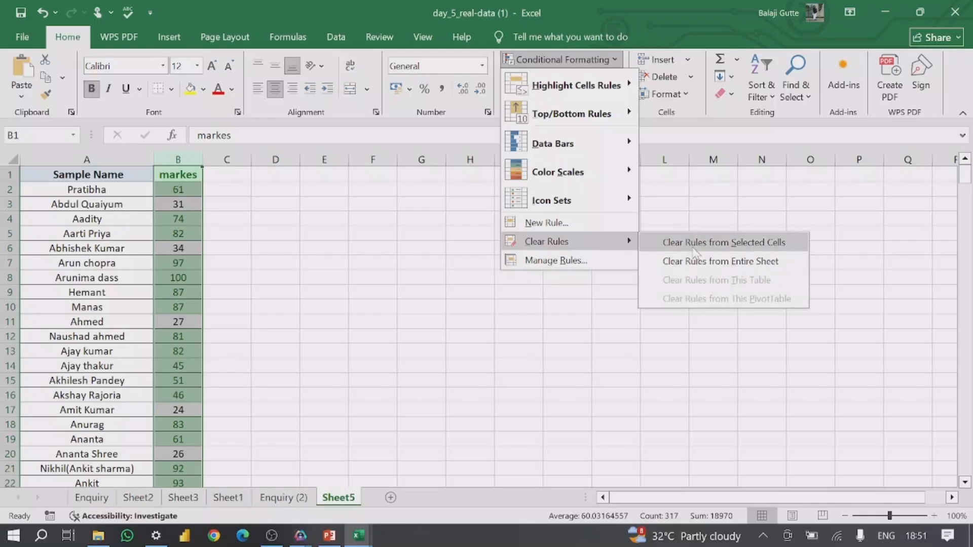
left_click(710, 243)
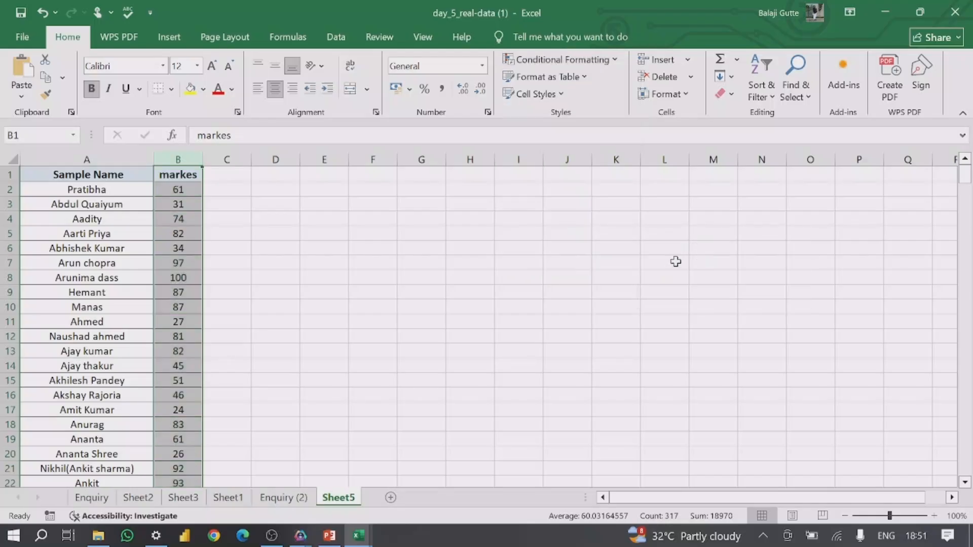
left_click(165, 269)
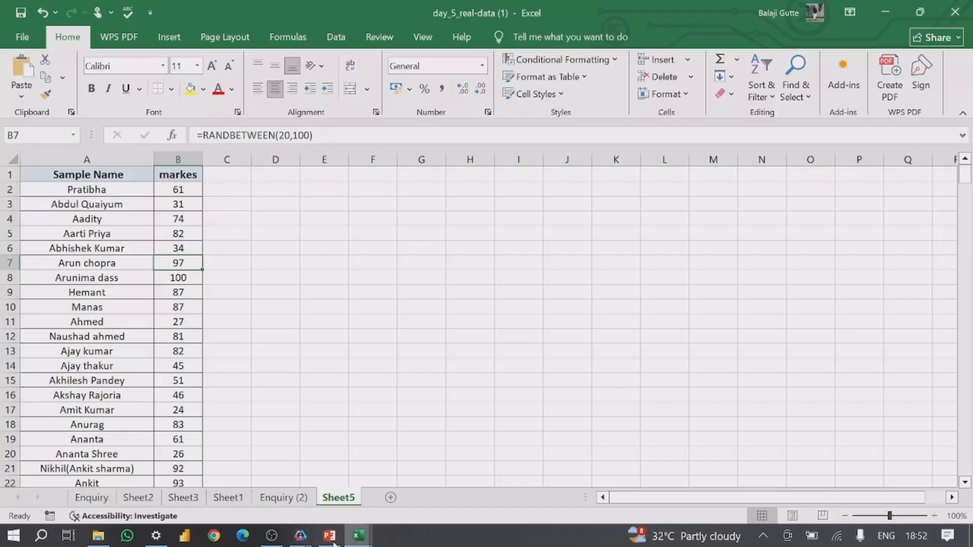
Switch to the PowerPoint presentation and review slides 4 to 7 on data bars, color scales, icon sets, manage rule and text functions
left_click(330, 537)
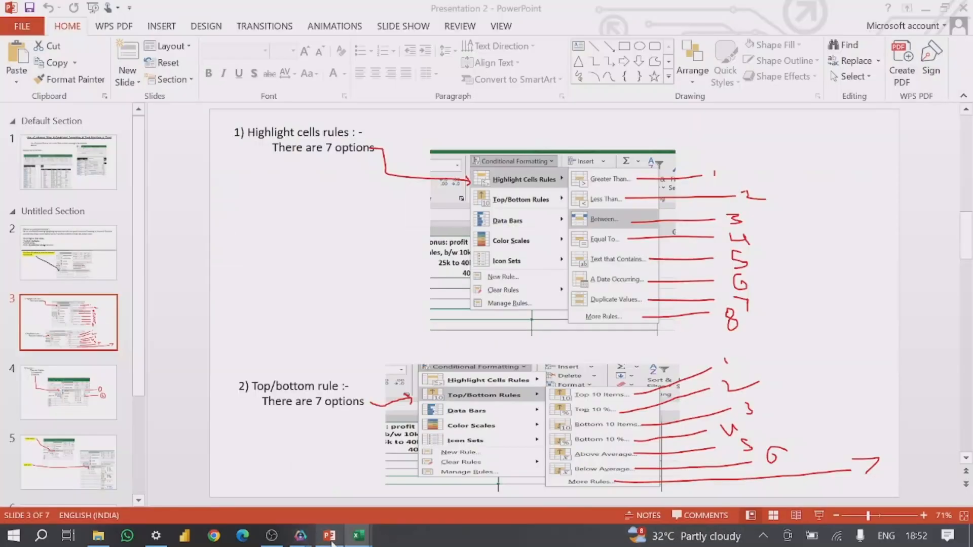
left_click(77, 394)
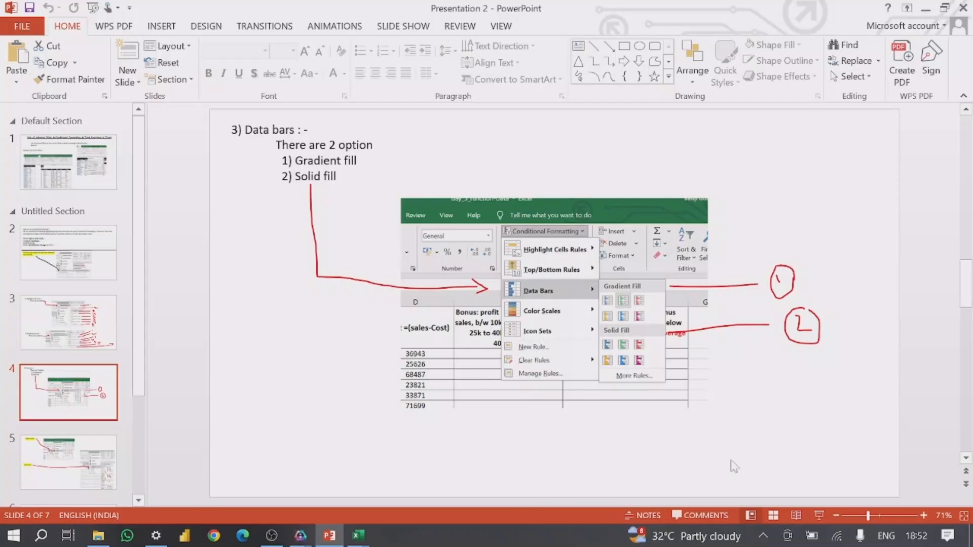
scroll(53, 419, "down", 1)
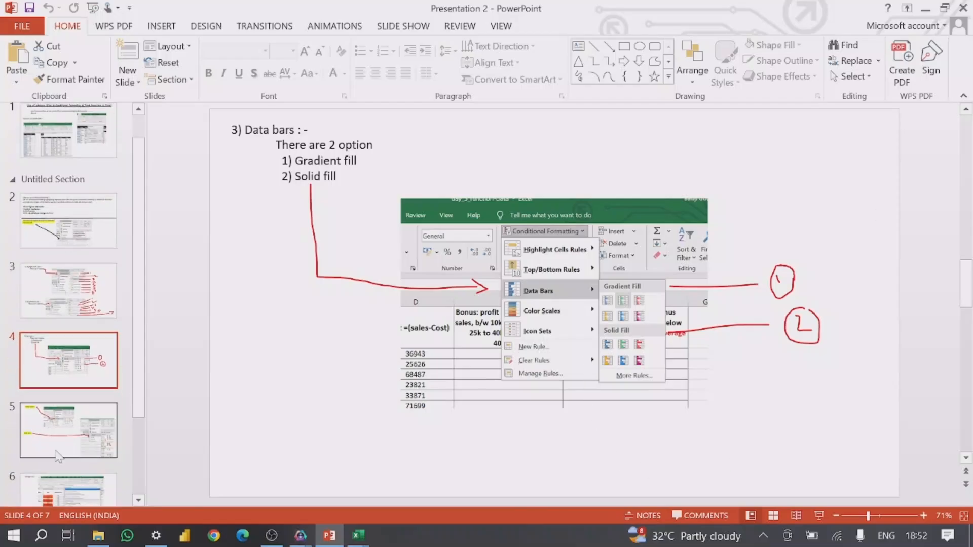
left_click(55, 446)
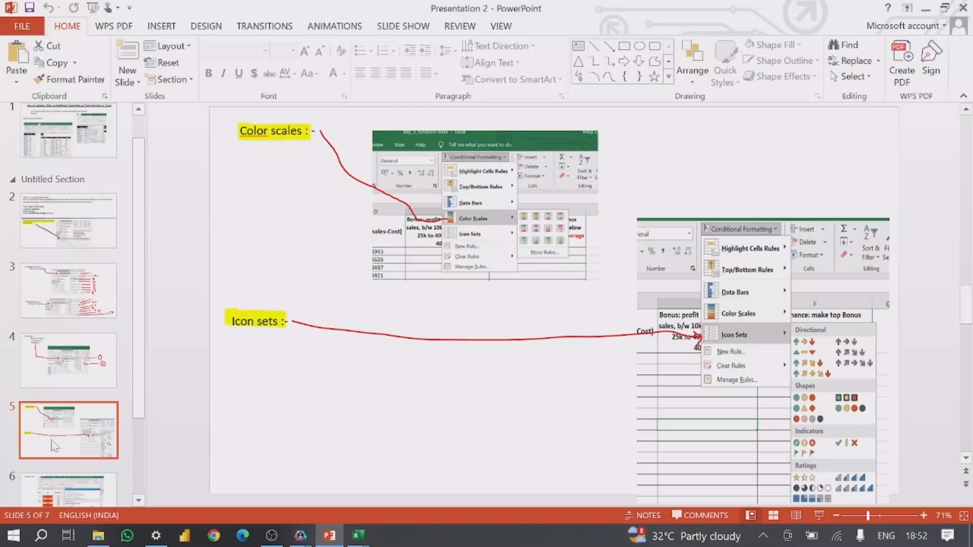
scroll(56, 446, "down", 1)
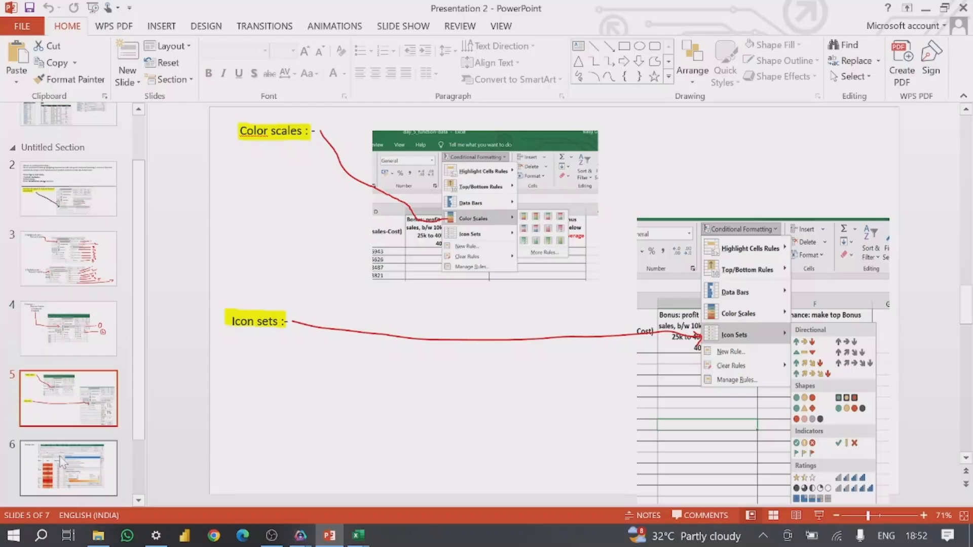
left_click(62, 472)
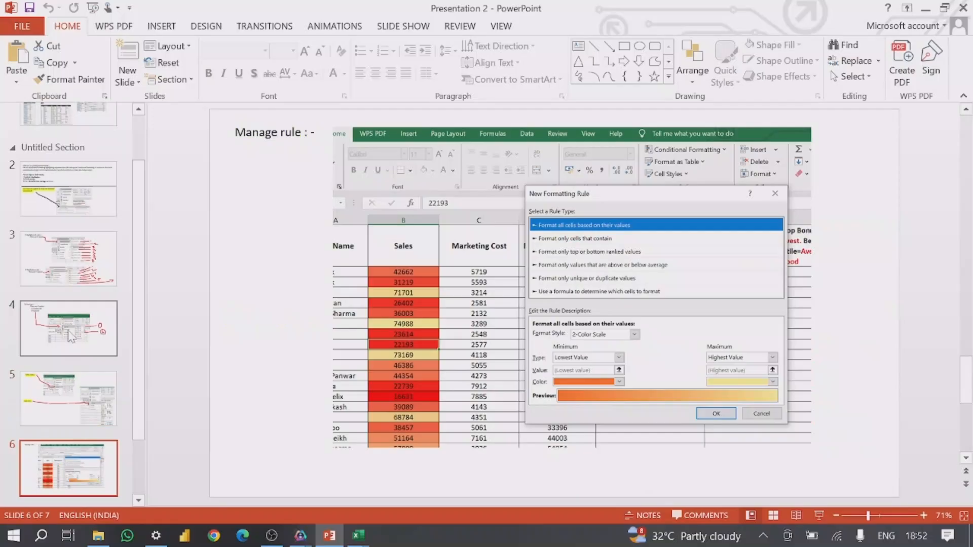
scroll(56, 405, "down", 3)
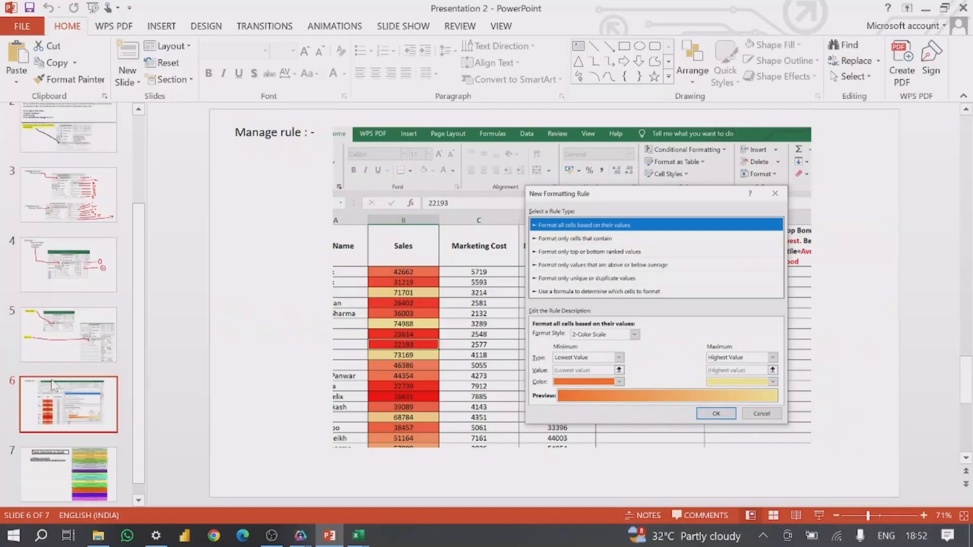
left_click(60, 462)
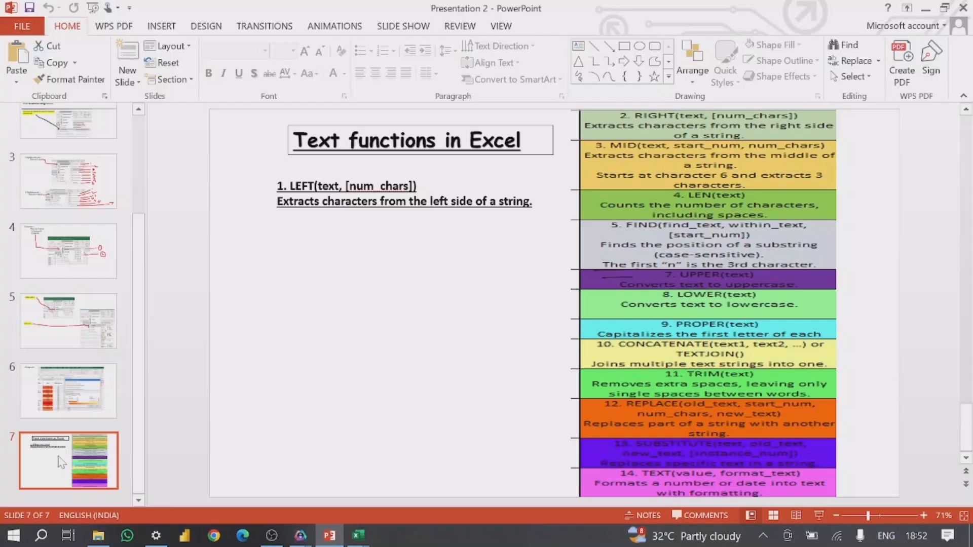
Switch to the Excel workbook Day_6_Text Functions in Excel_17_aug_2025 and show the start of the text functions list on Sheet2
left_click(361, 538)
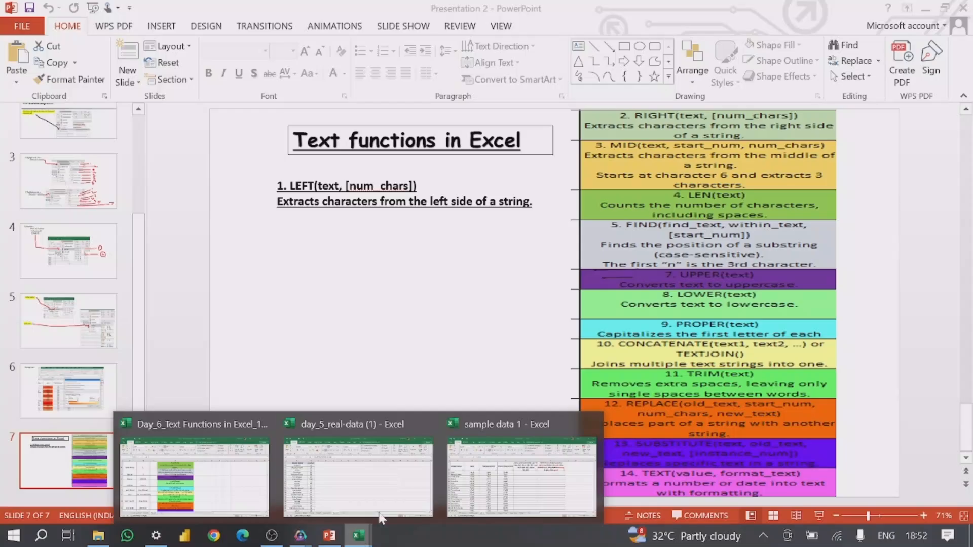
mouse_move(464, 498)
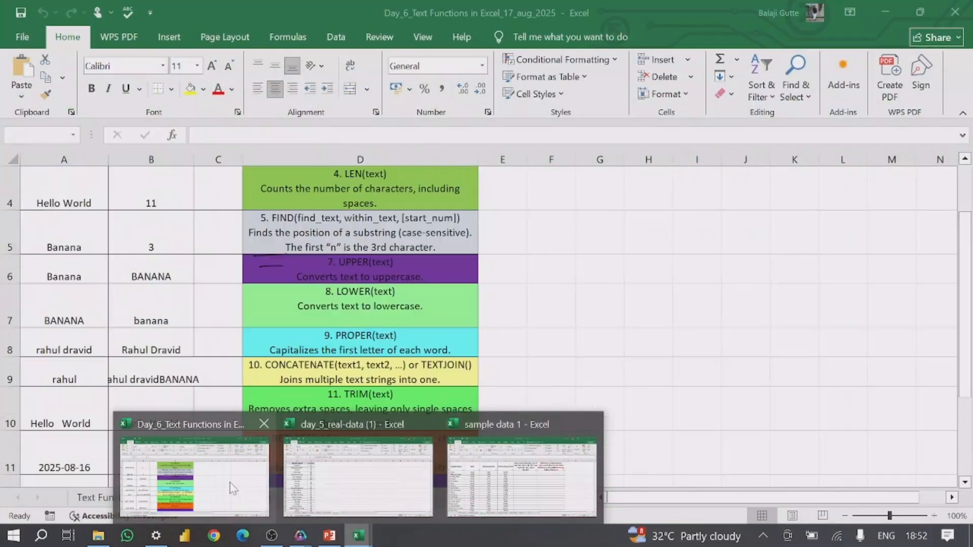
left_click(228, 488)
left_click(218, 304)
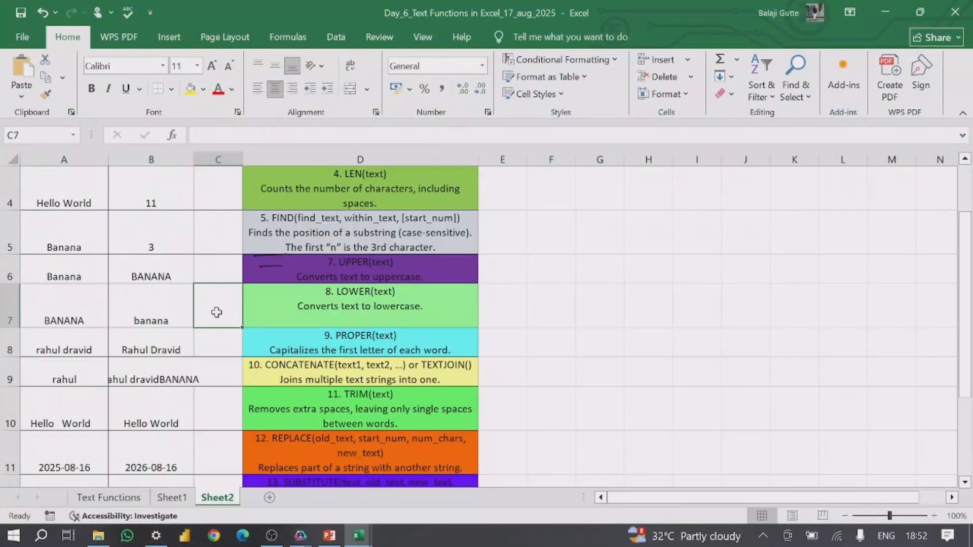
scroll(218, 299, "up", 1)
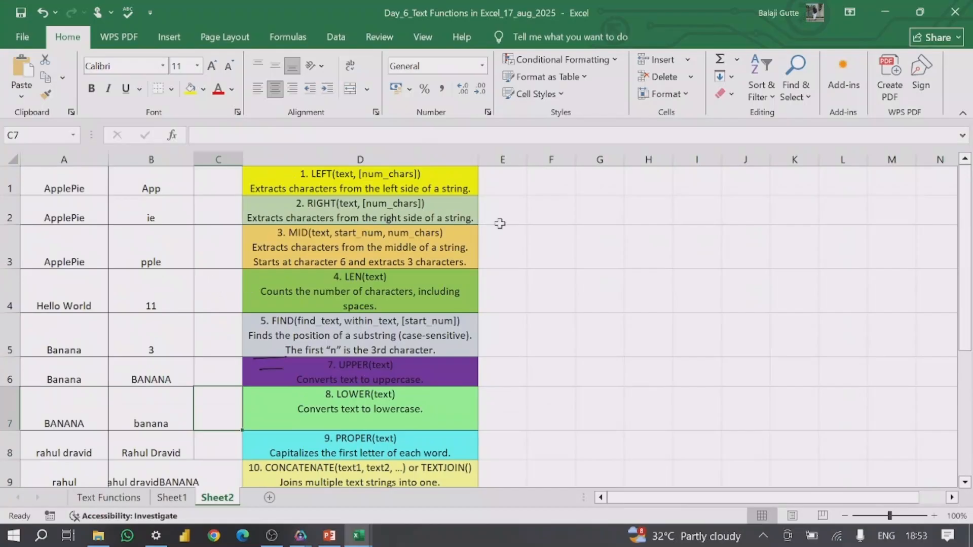
Copy the whole text functions table A1:D13 from the Text Functions sheet and paste it at A1 of a new sheet
scroll(504, 269, "down", 9)
scroll(223, 296, "up", 9)
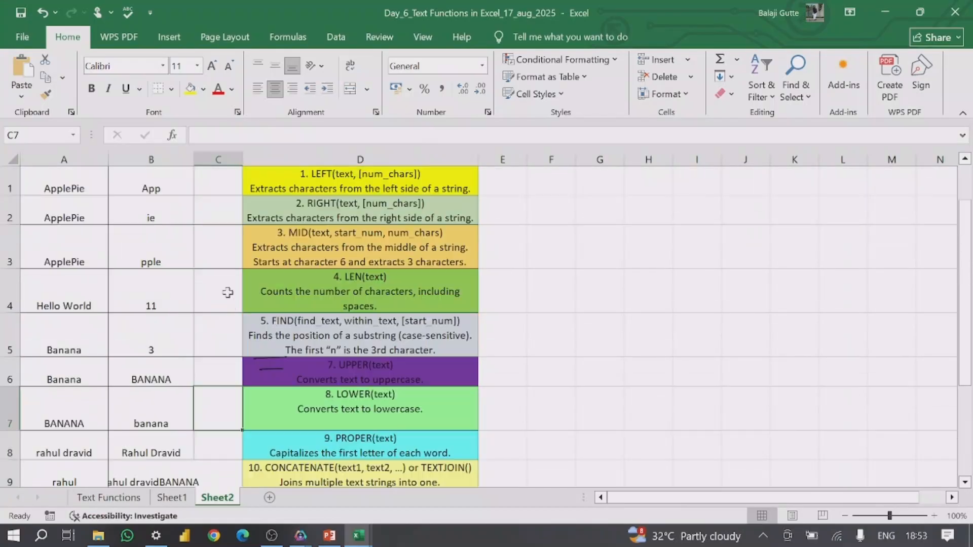
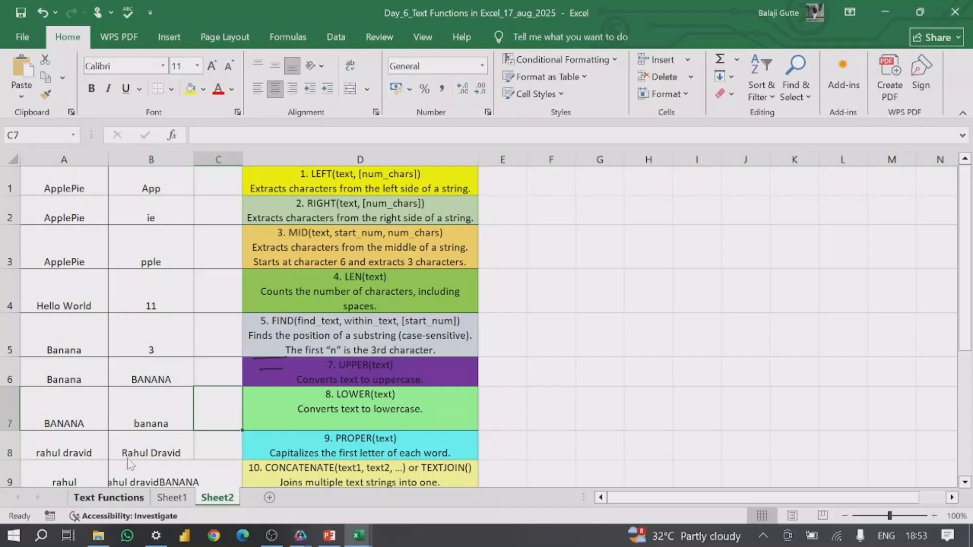
left_click(109, 498)
scroll(130, 330, "up", 2)
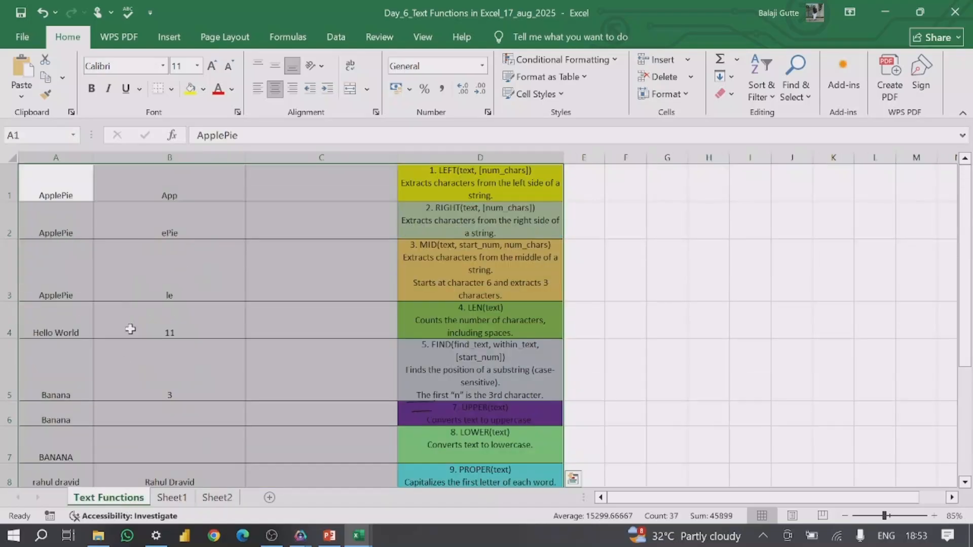
left_click(283, 257)
left_click(61, 193)
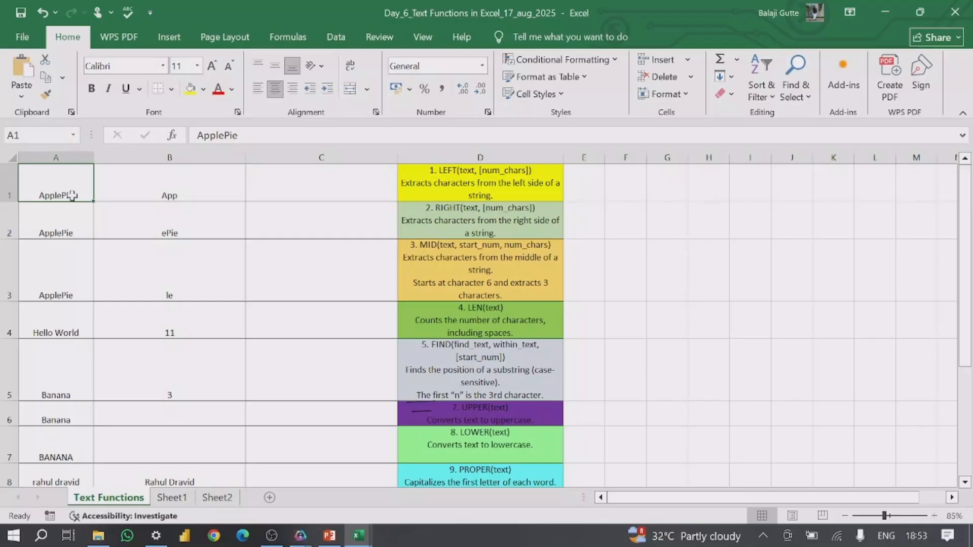
key("ctrl+shift+Down")
key("ctrl+shift+Right")
key("ctrl+shift+Right")
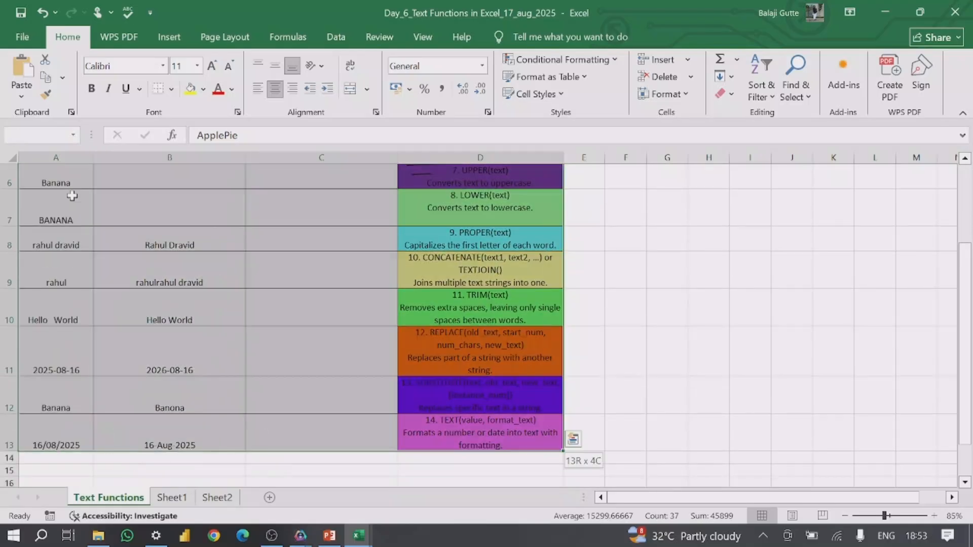
key("ctrl+c")
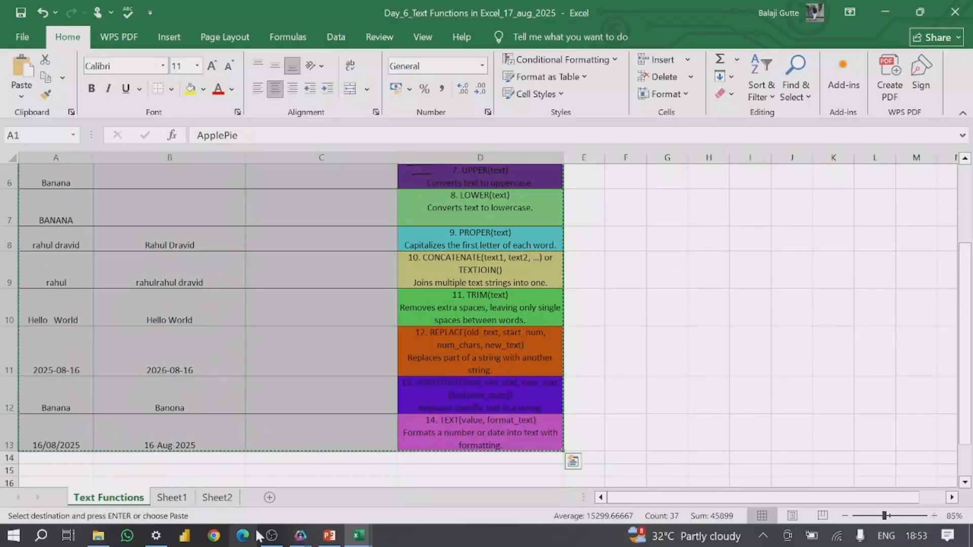
left_click(269, 498)
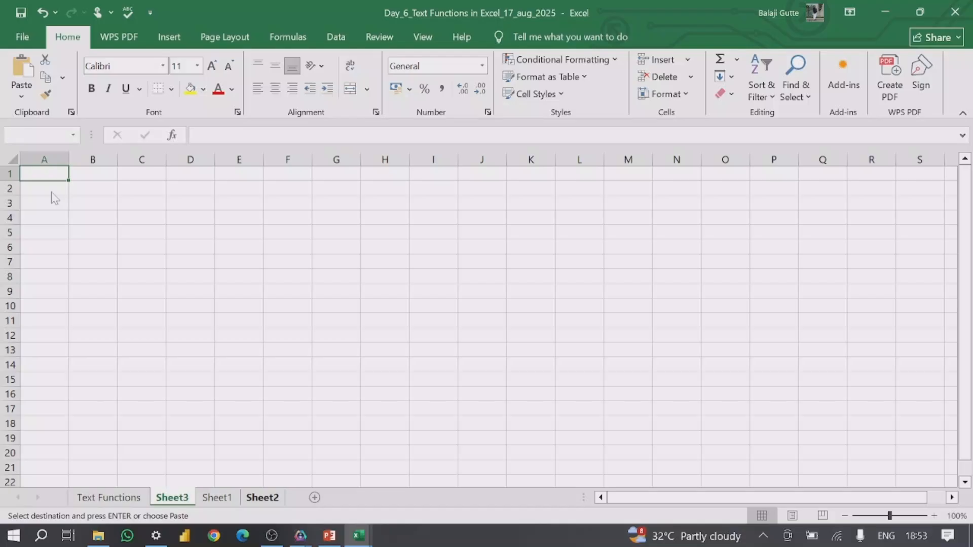
key("ctrl+v")
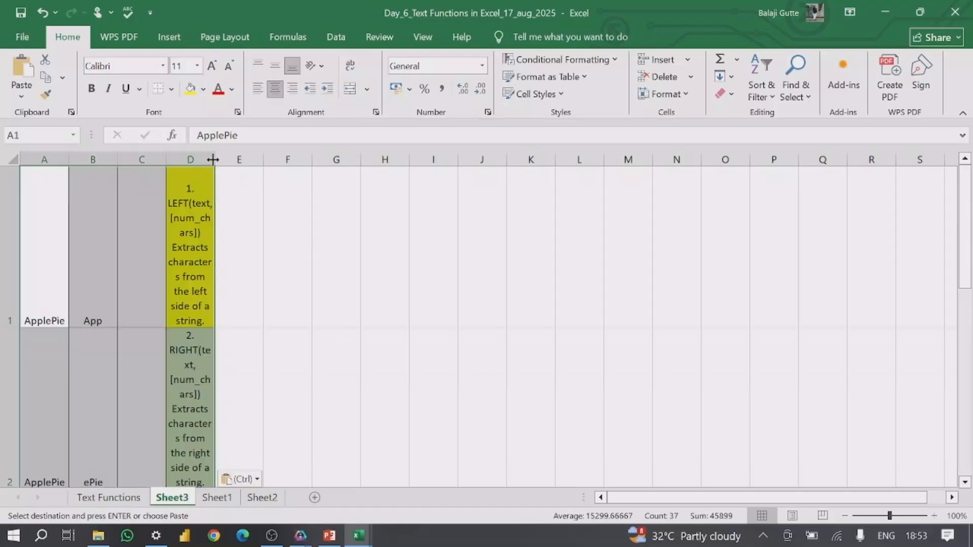
Widen the description column D of the pasted table and slightly widen columns A and B
left_click_drag(213, 159, 278, 169)
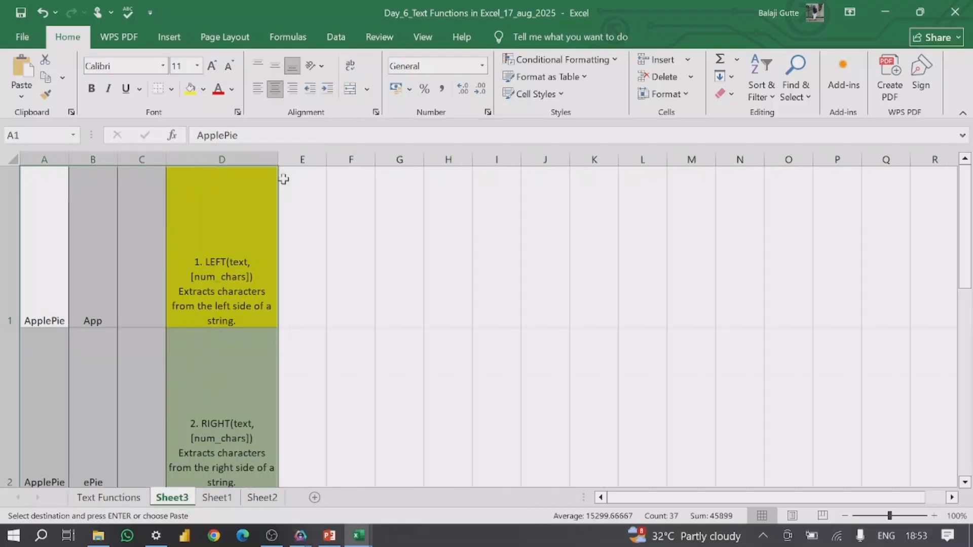
left_click(276, 159)
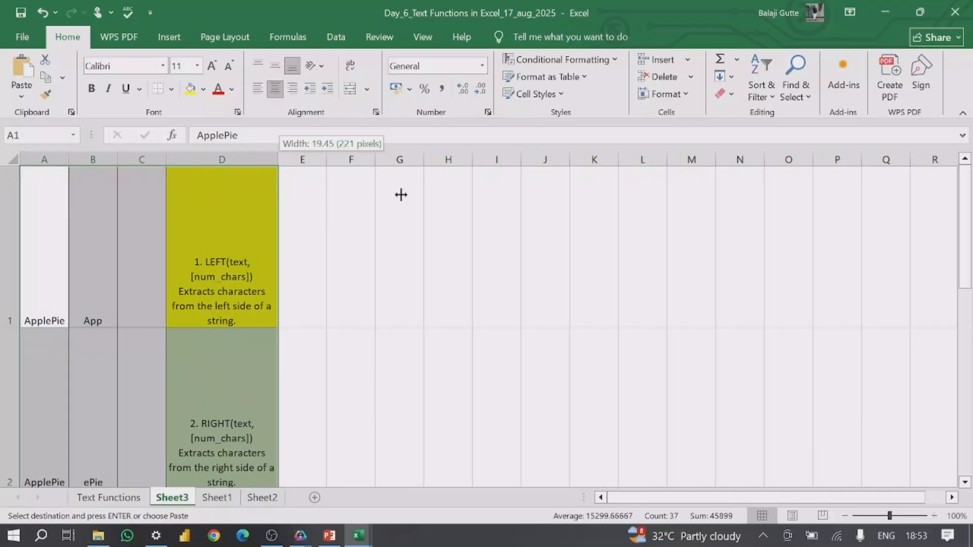
left_click_drag(278, 159, 316, 167)
left_click_drag(118, 159, 74, 159)
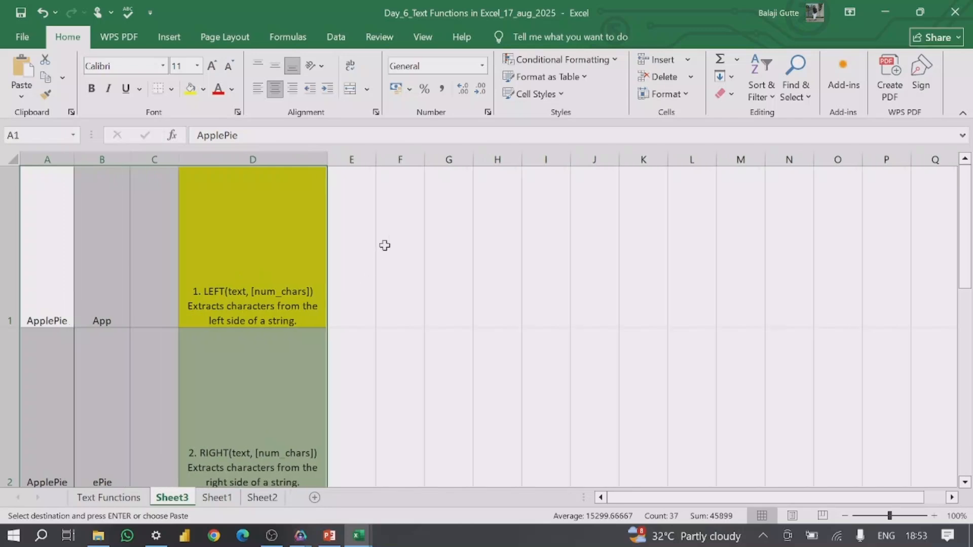
Try merging and centering the pasted table's cells, and undo the merge
left_click(348, 86)
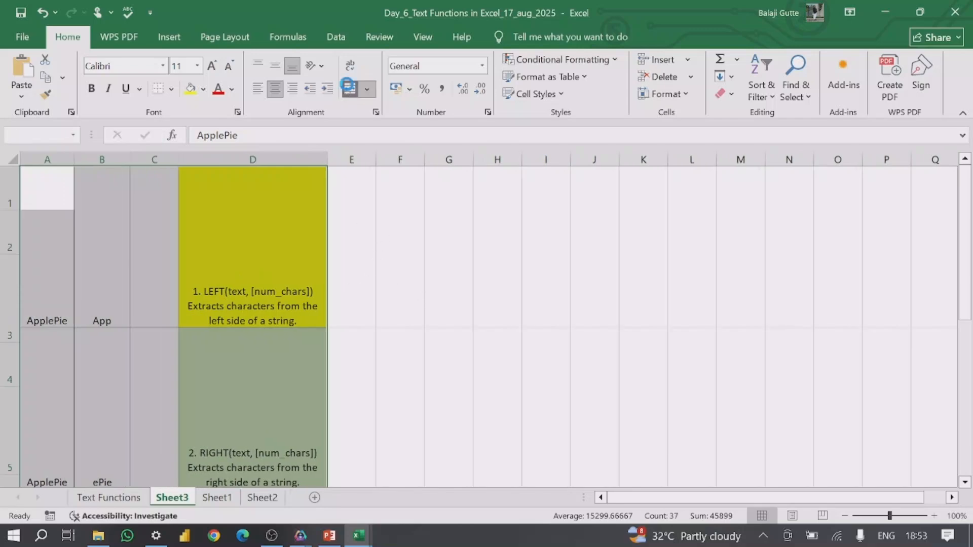
left_click(462, 313)
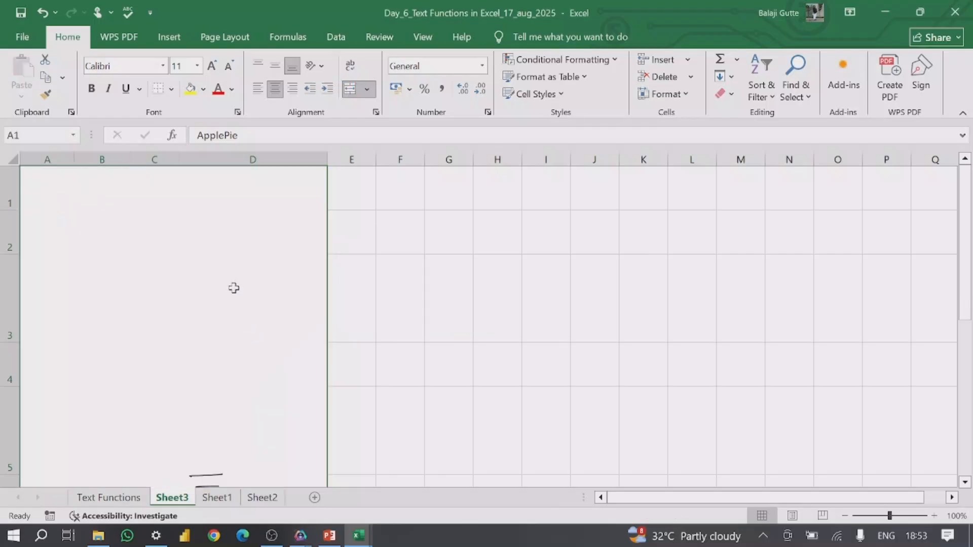
key("ctrl+z")
left_click(223, 296)
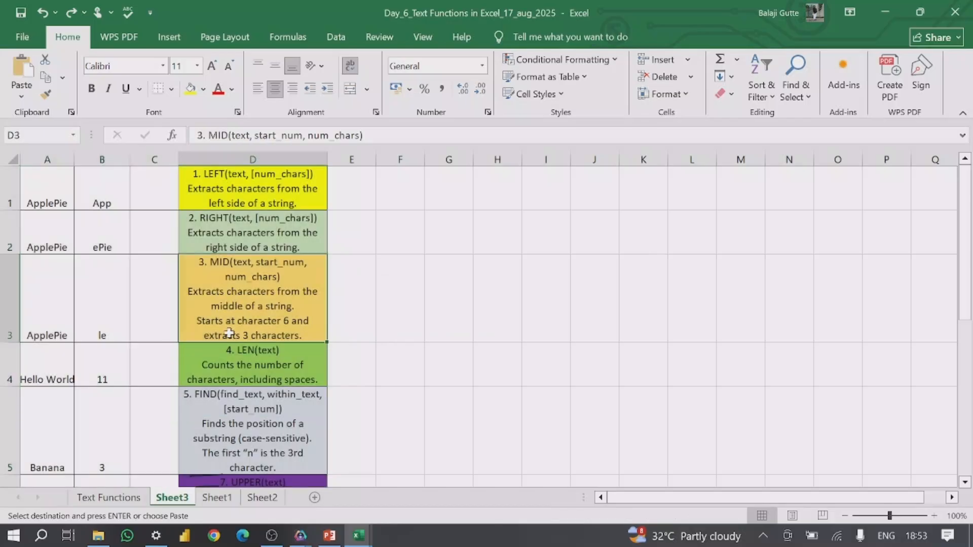
Widen column D further so the function descriptions wrap less, and fit columns B and A to their contents
left_click_drag(328, 160, 484, 168)
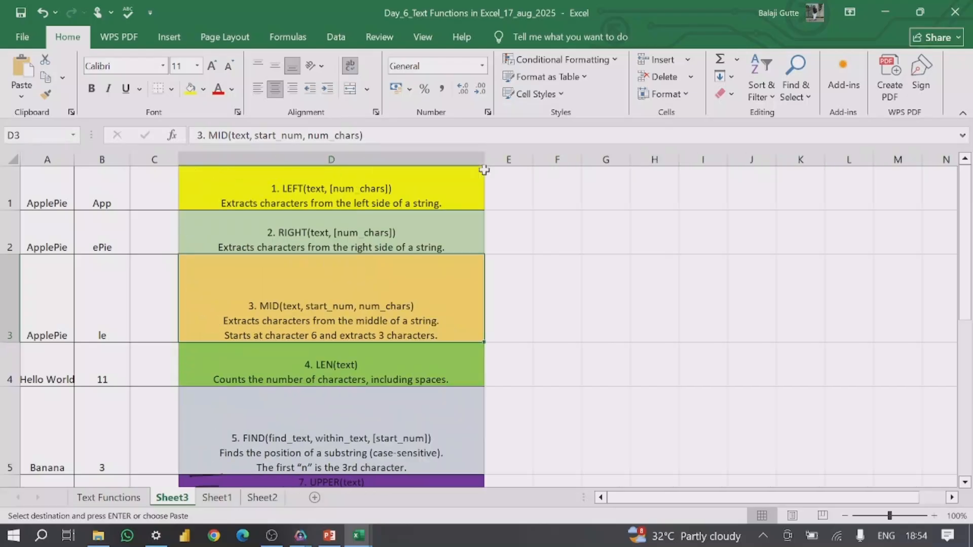
left_click(546, 310)
scroll(152, 348, "down", 1)
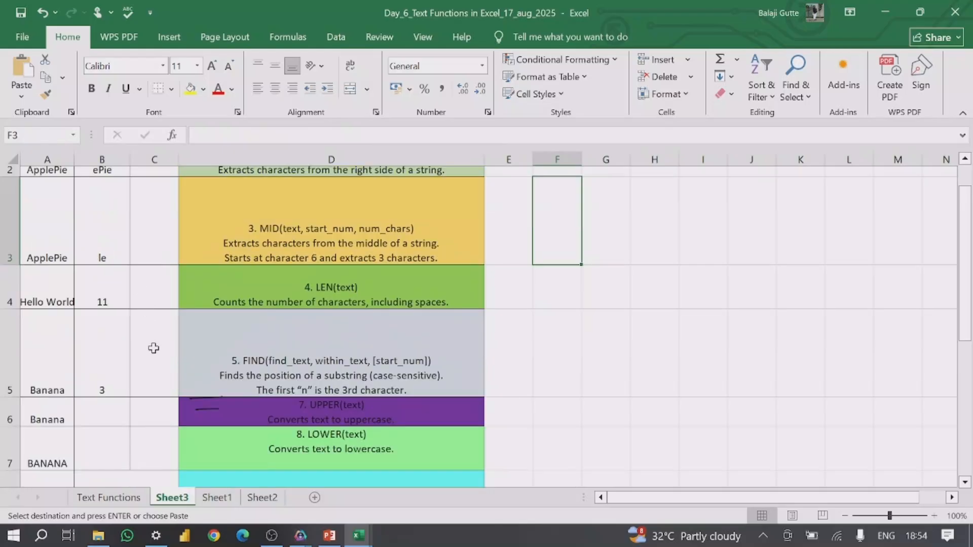
scroll(146, 195, "up", 1)
double_click(130, 161)
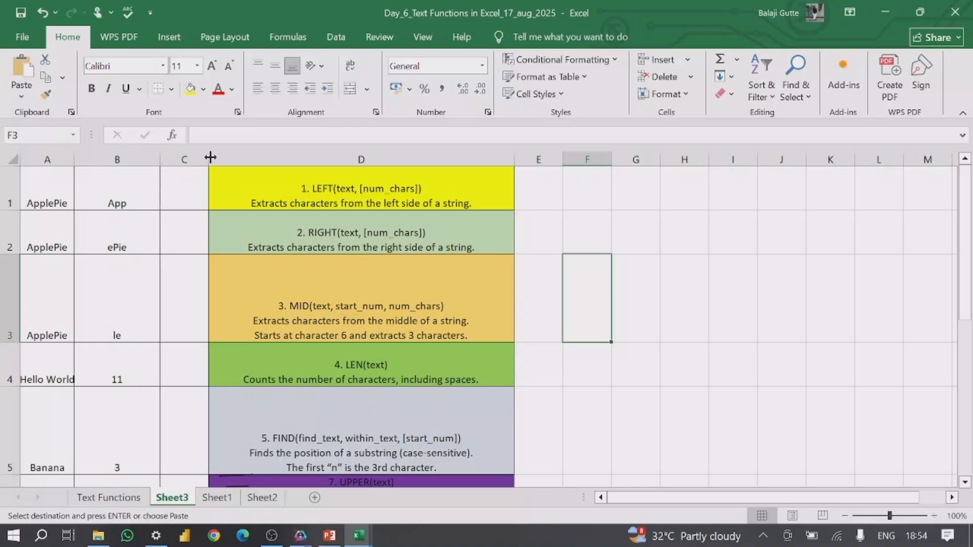
double_click(78, 159)
left_click(78, 159)
Clear all contents of column B on Sheet3
left_click(185, 305)
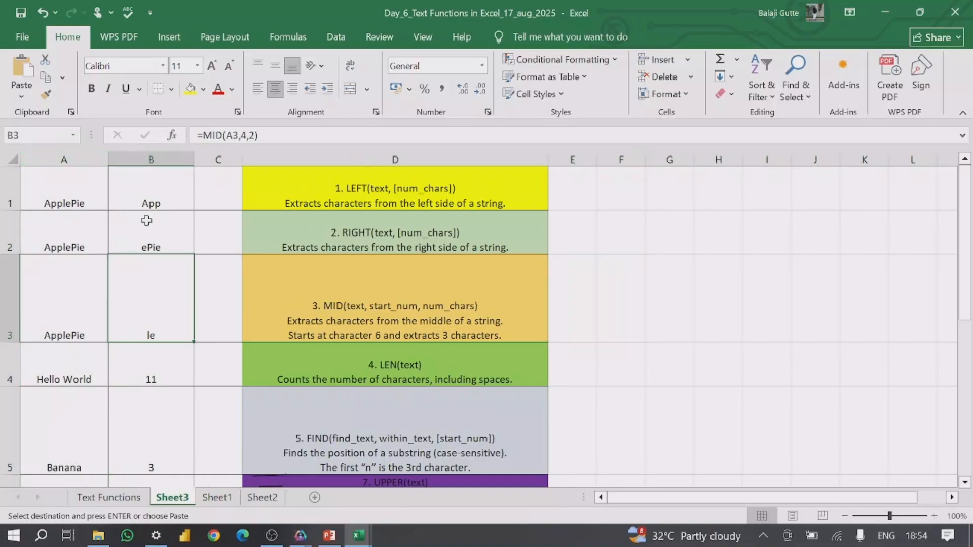
left_click(149, 157)
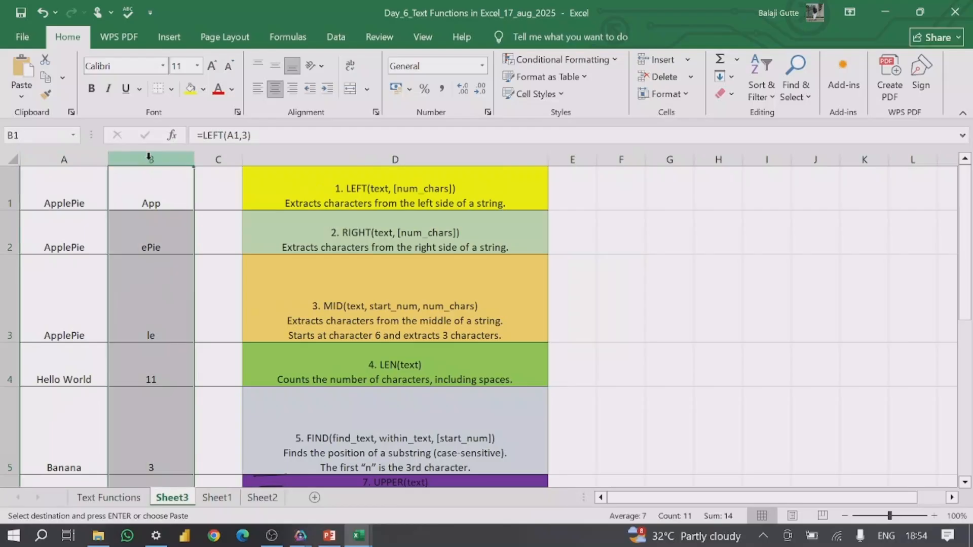
key("Delete")
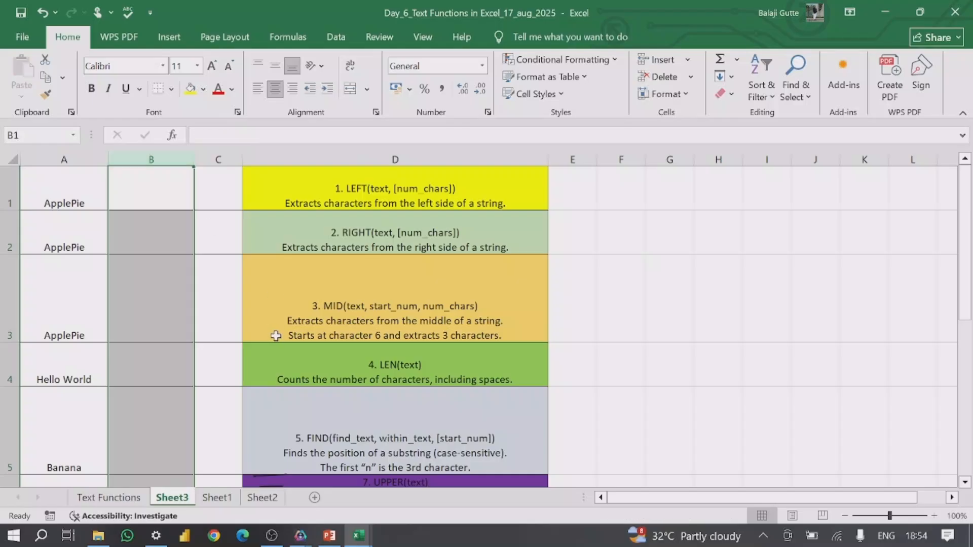
left_click(357, 243)
left_click(131, 198)
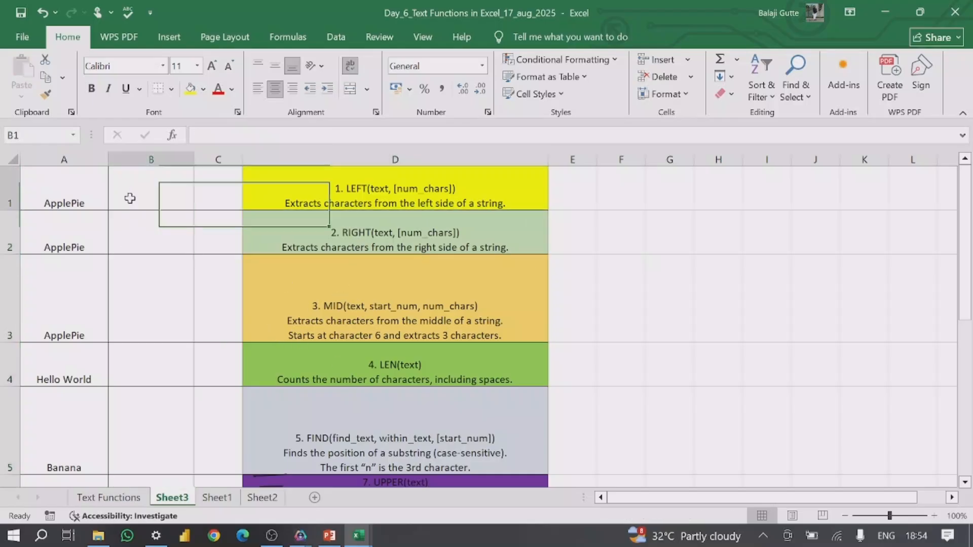
left_click(141, 235)
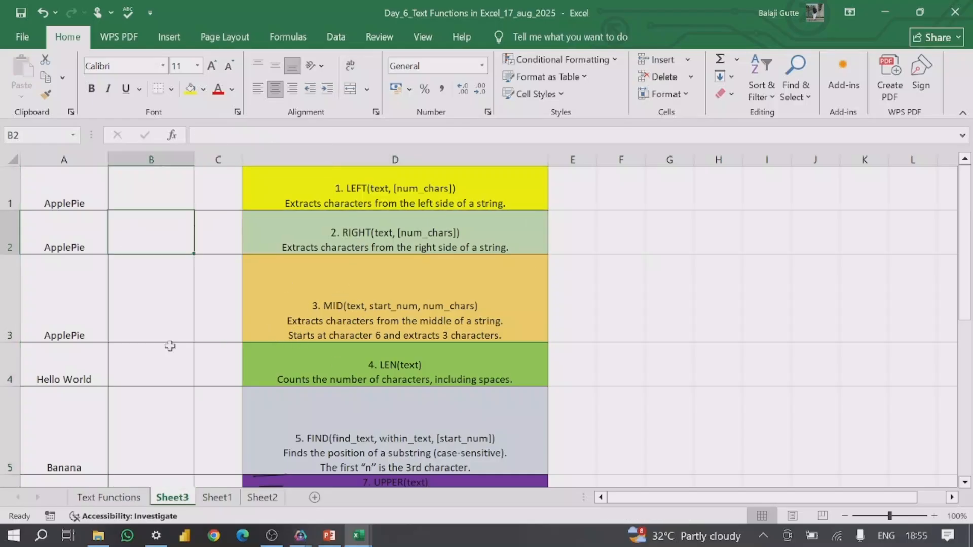
Enter the formula =LEFT(A1,4) in cell B1 to extract the first four characters of ApplePie
left_click(159, 186)
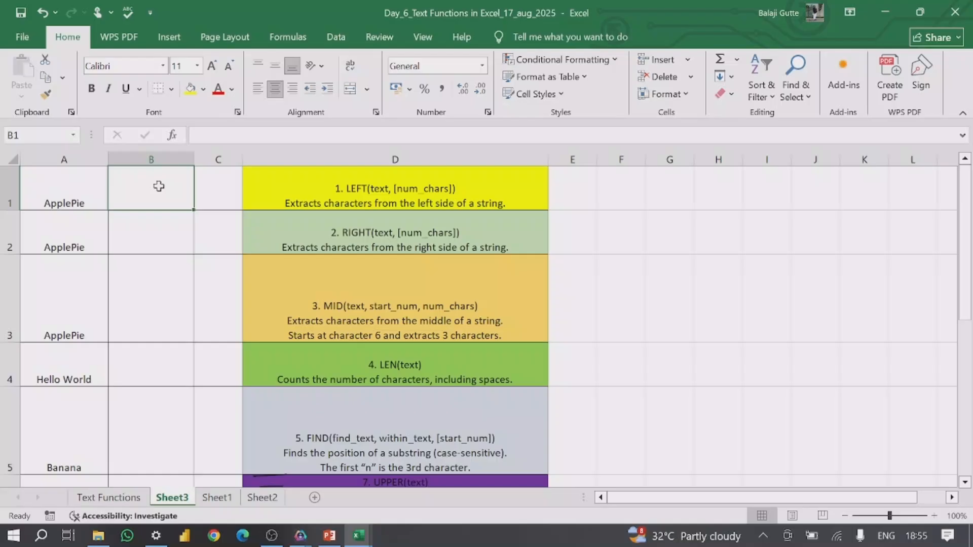
type("=l")
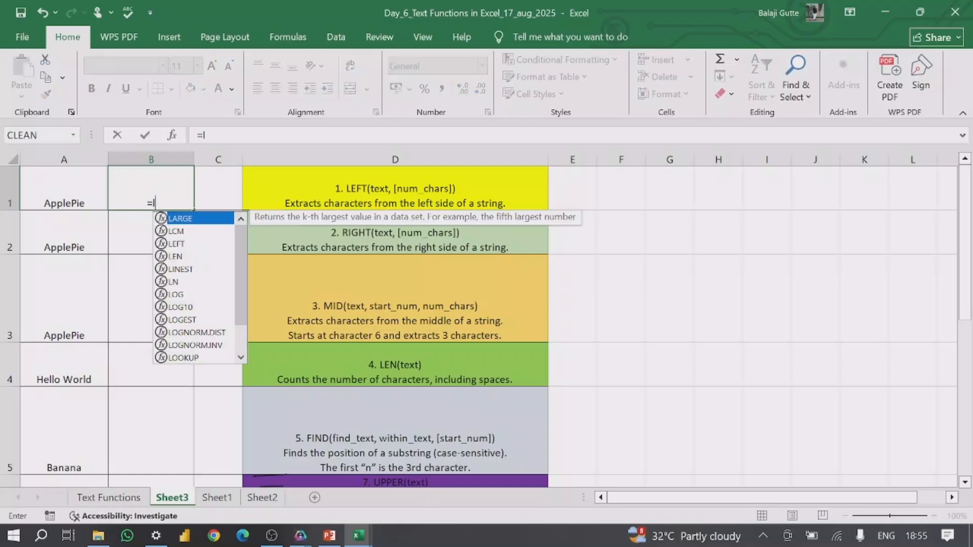
type("eft")
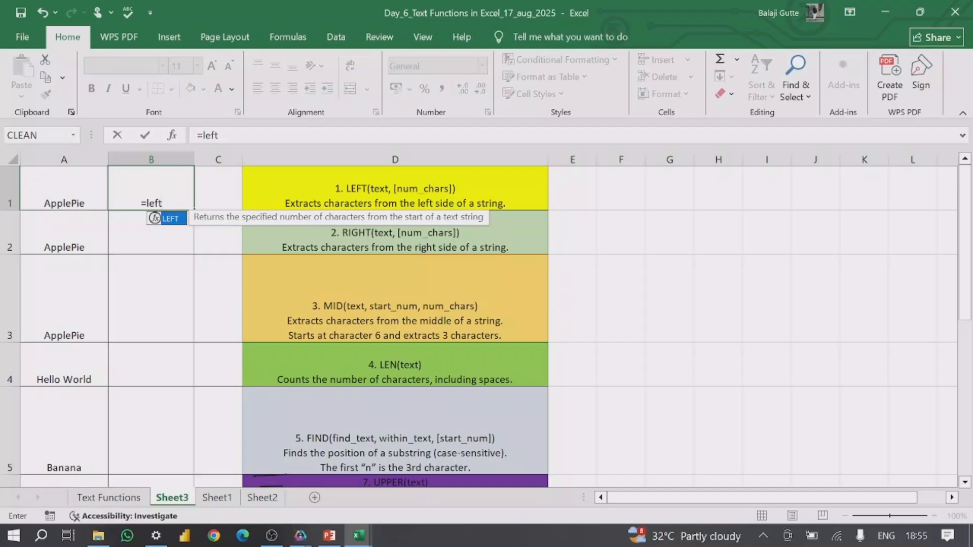
key("Tab")
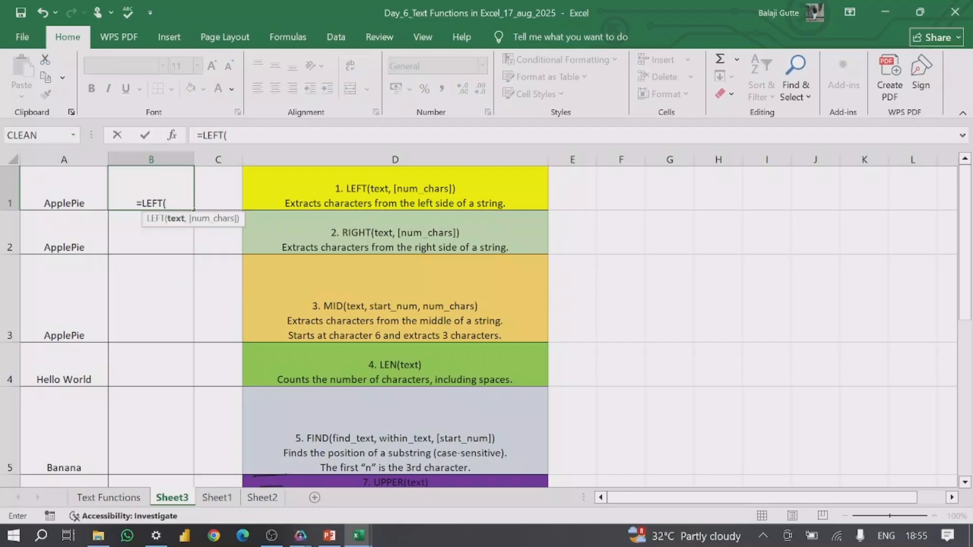
left_click(65, 195)
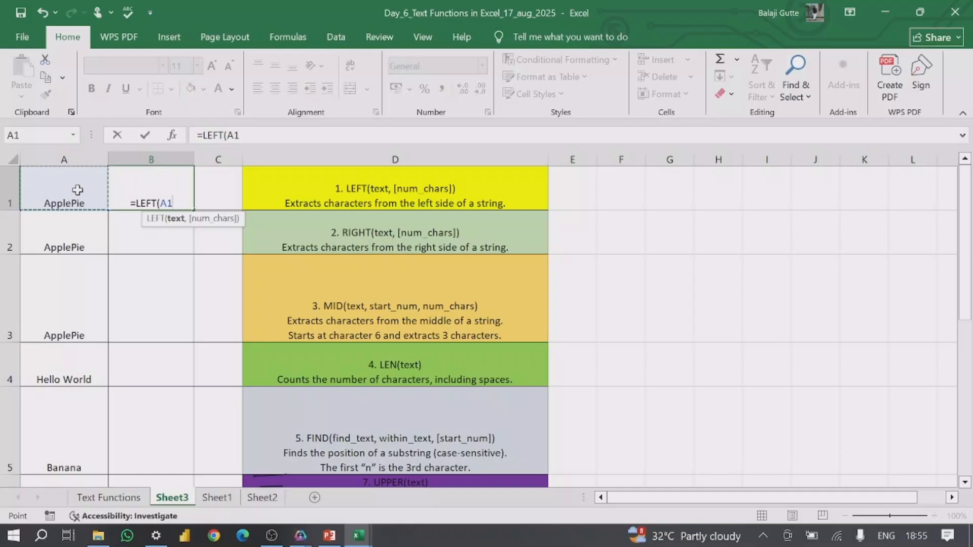
type(",")
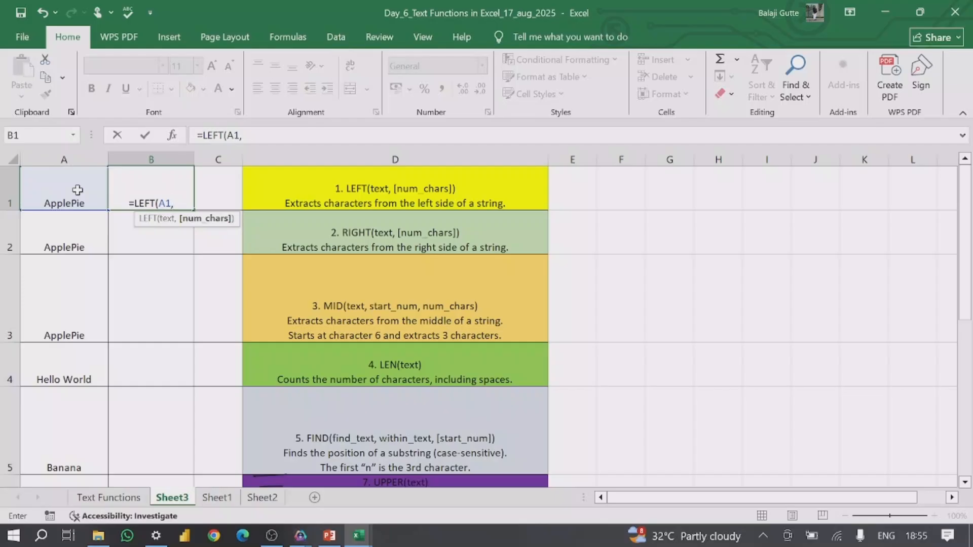
type("4")
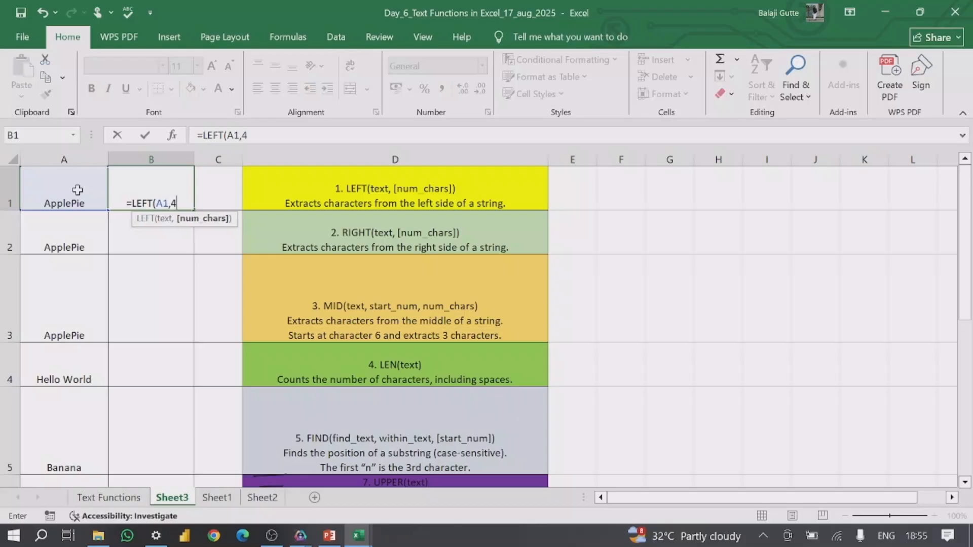
type(")")
key("Return")
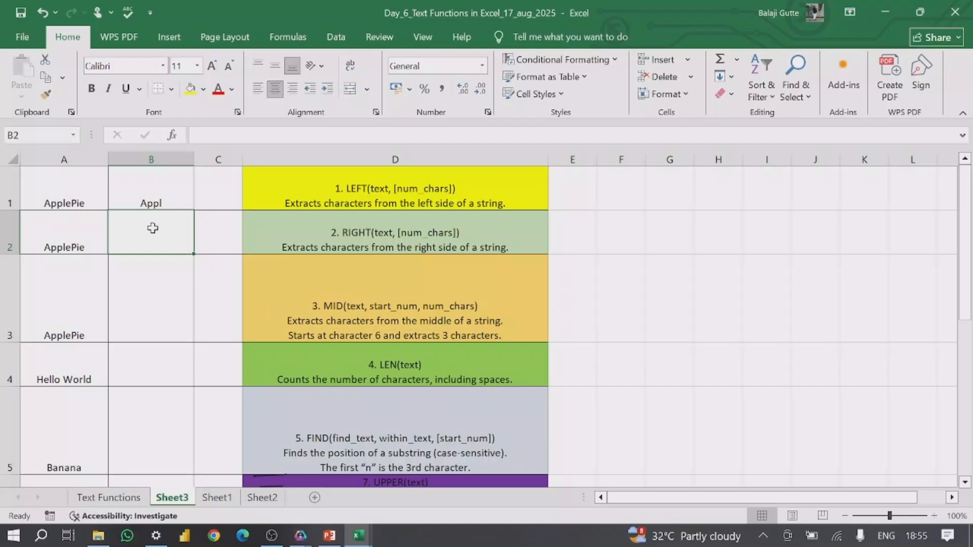
Enter the formula =RIGHT(A2,3) in cell B2 to extract the last three characters of ApplePie
left_click(162, 298)
left_click(148, 230)
type("=ri")
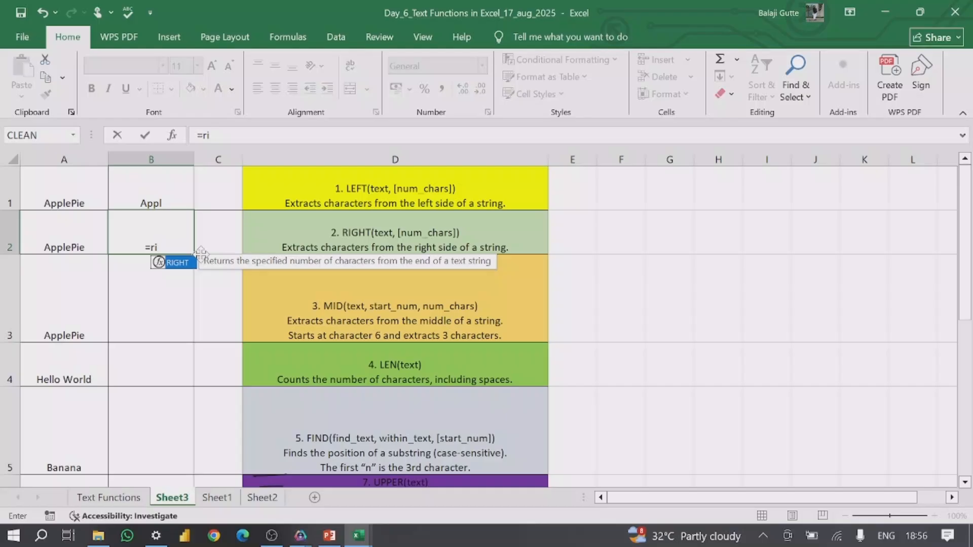
key("Tab")
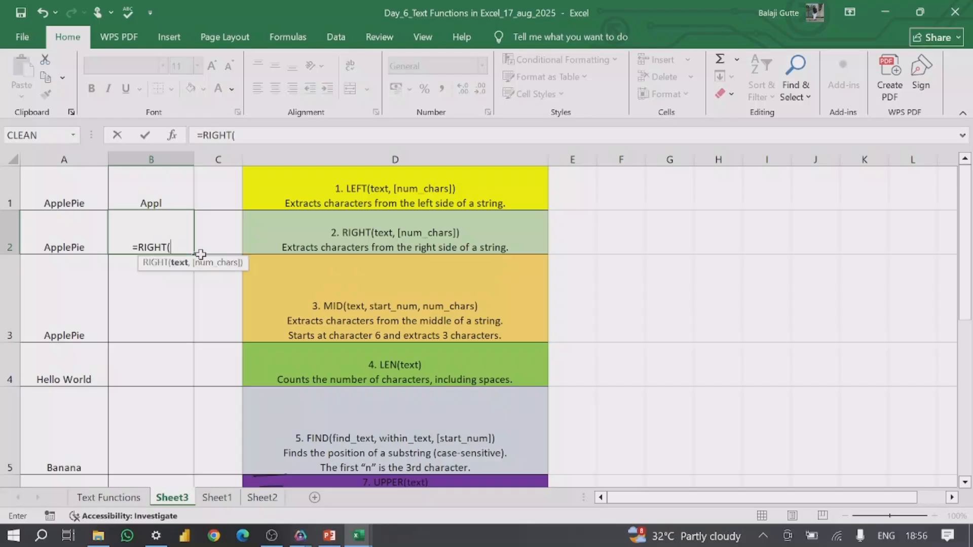
left_click(74, 245)
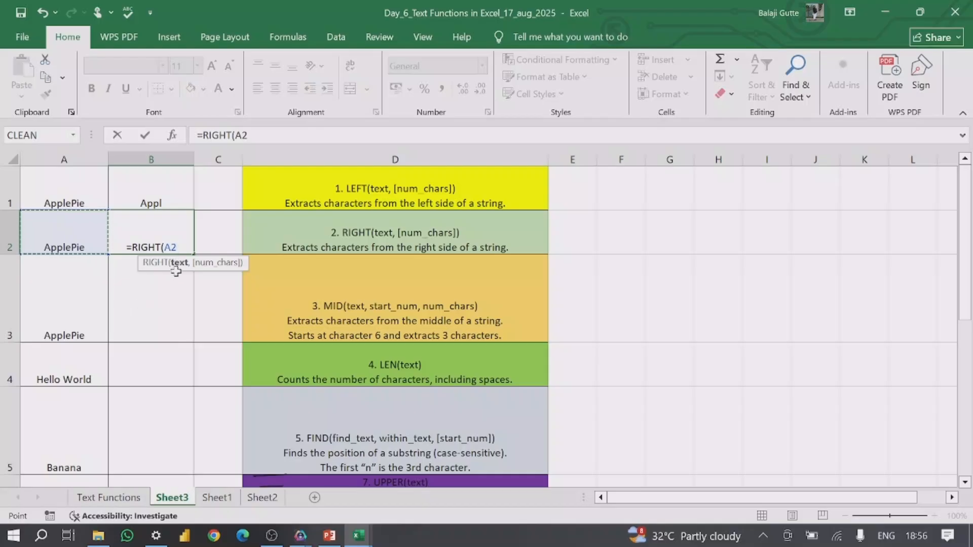
type(",")
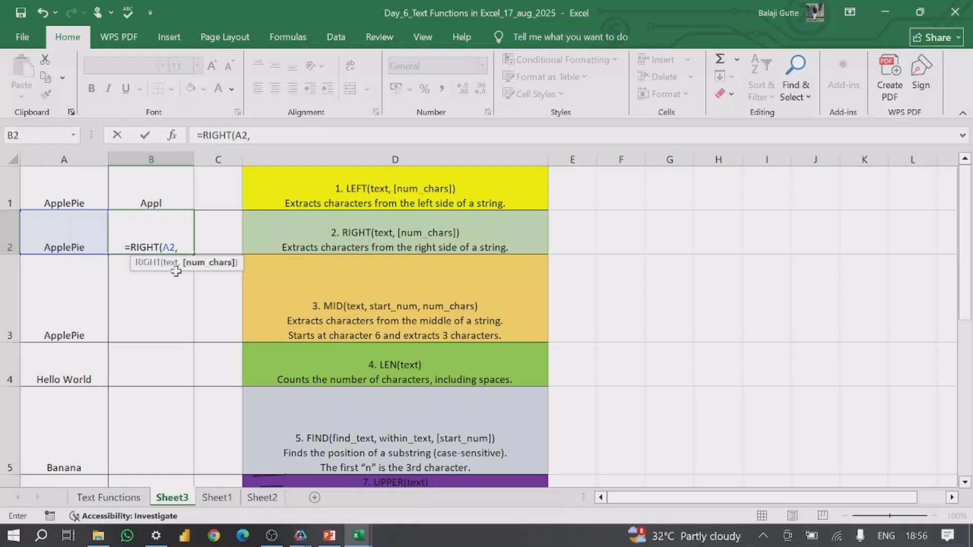
type("3")
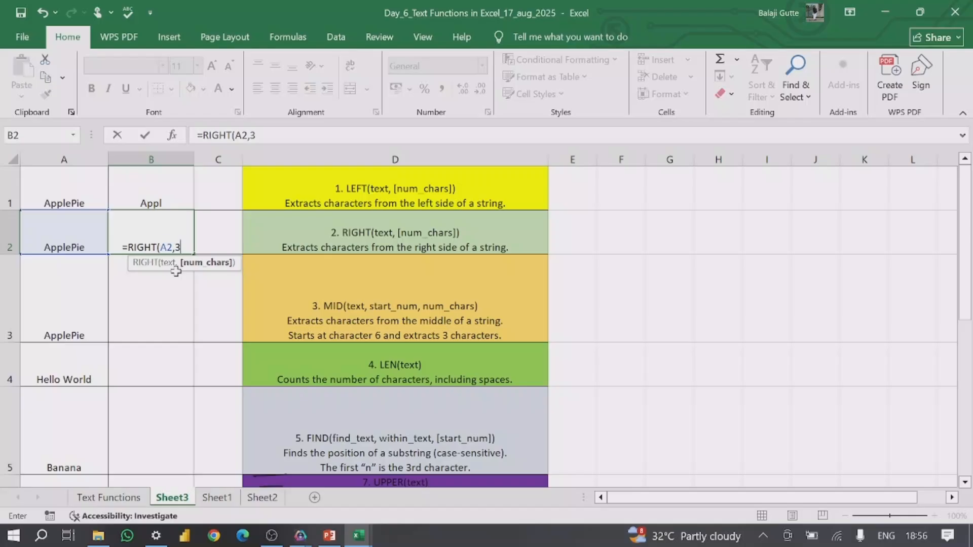
type(")")
key("Return")
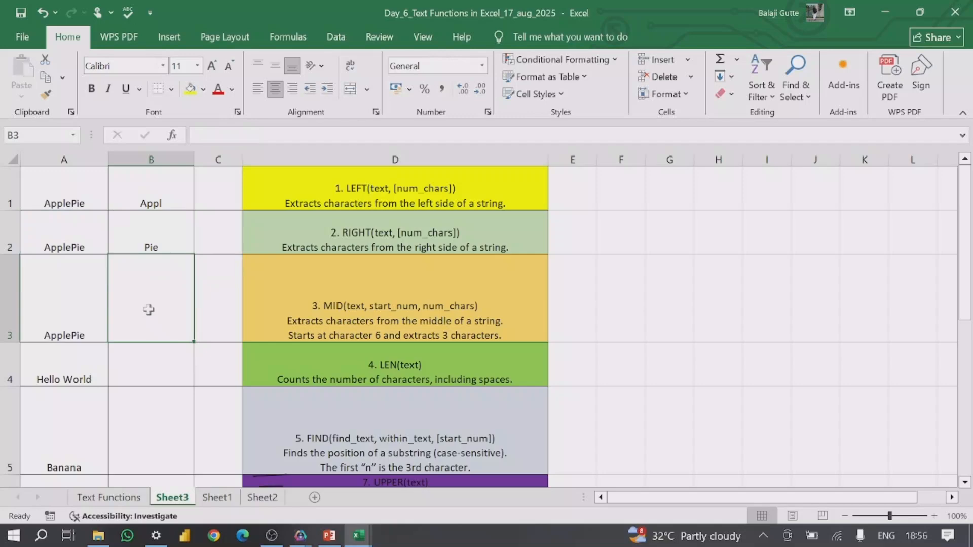
Enter the formula =MID(A3,2,3) in cell B3 to extract three characters of ApplePie starting at the second
type("=mid")
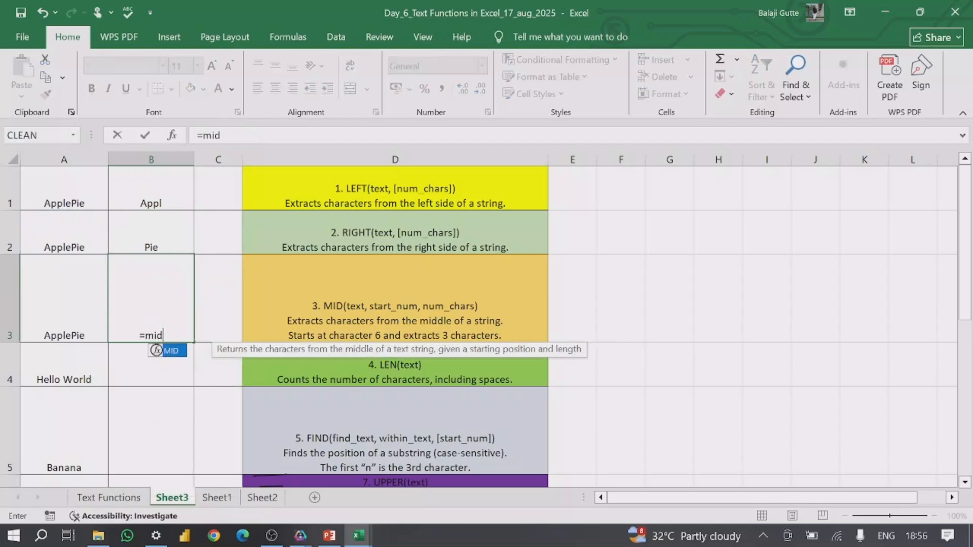
key("Tab")
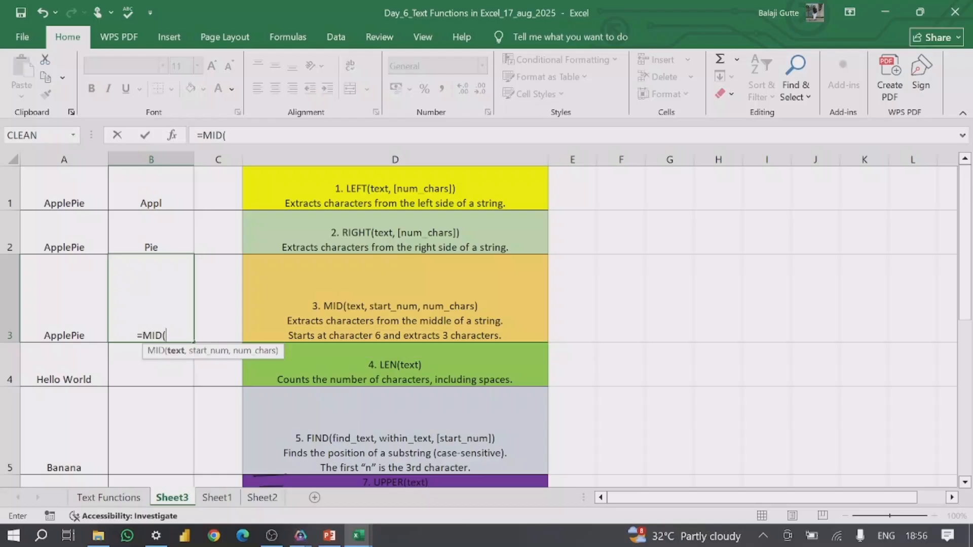
left_click(64, 320)
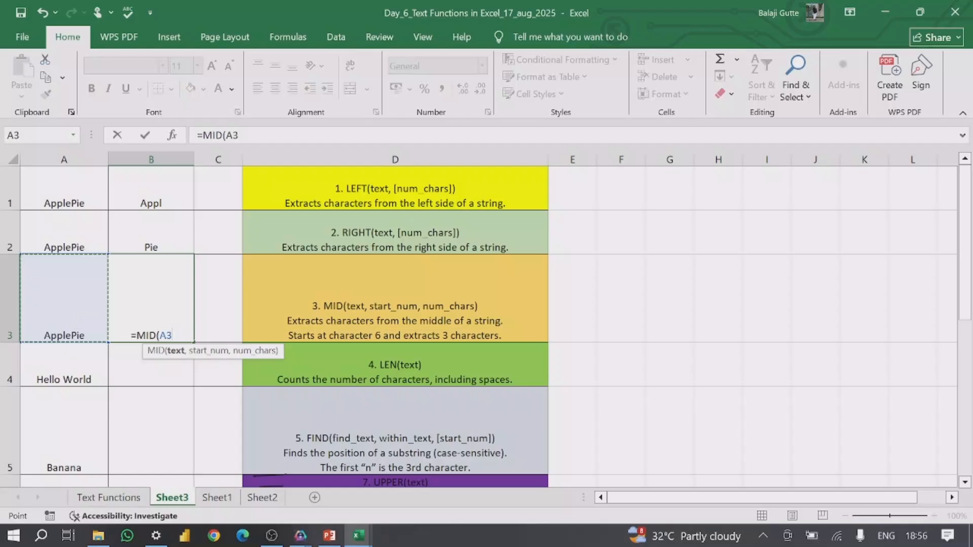
type(",")
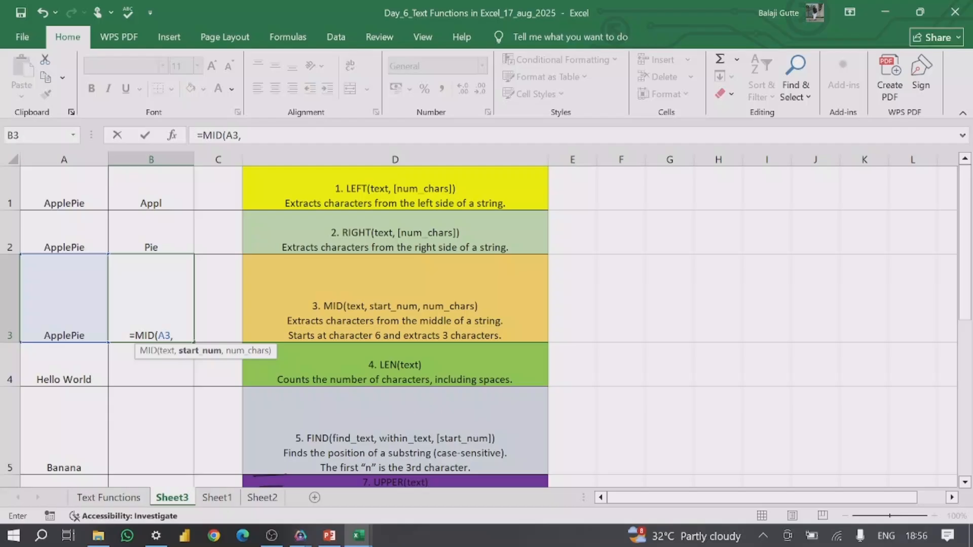
type("2")
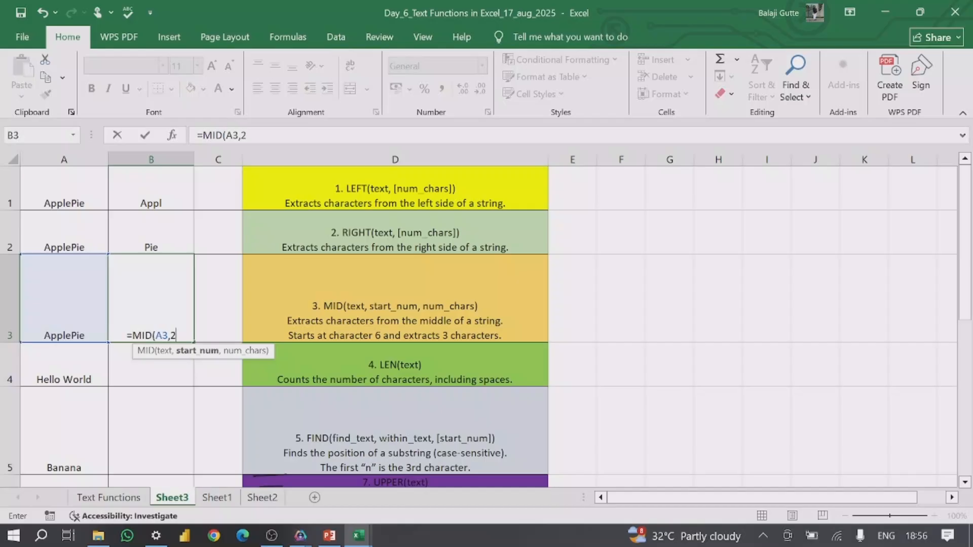
type(",")
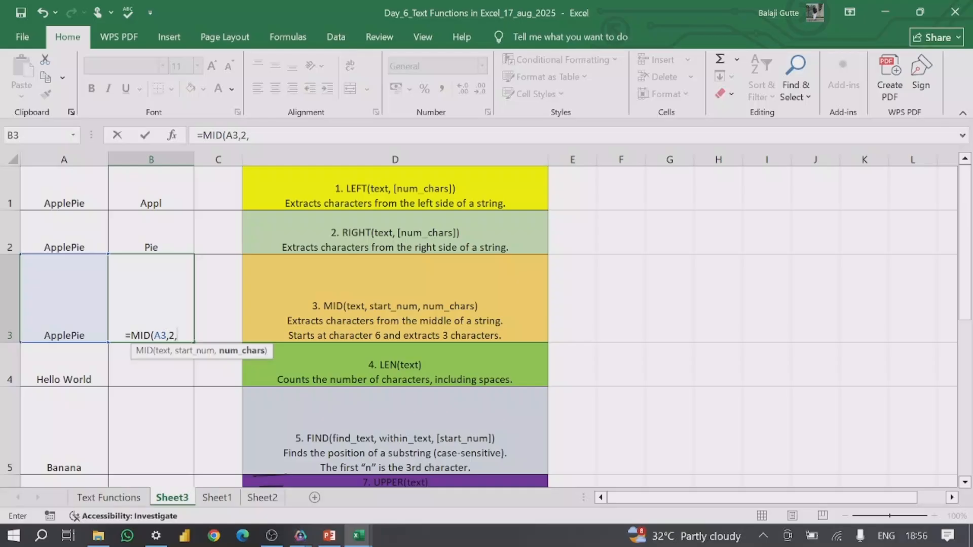
type("3")
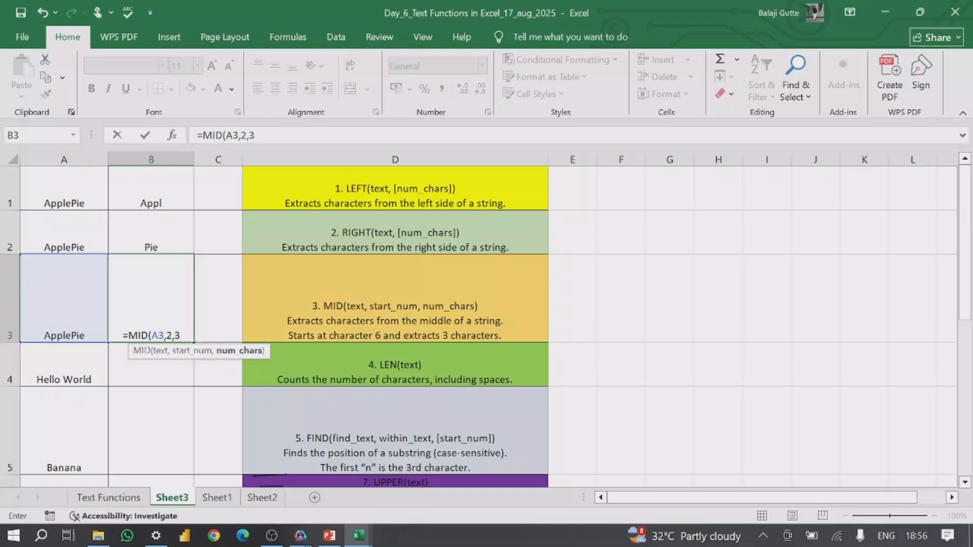
type(")")
key("Return")
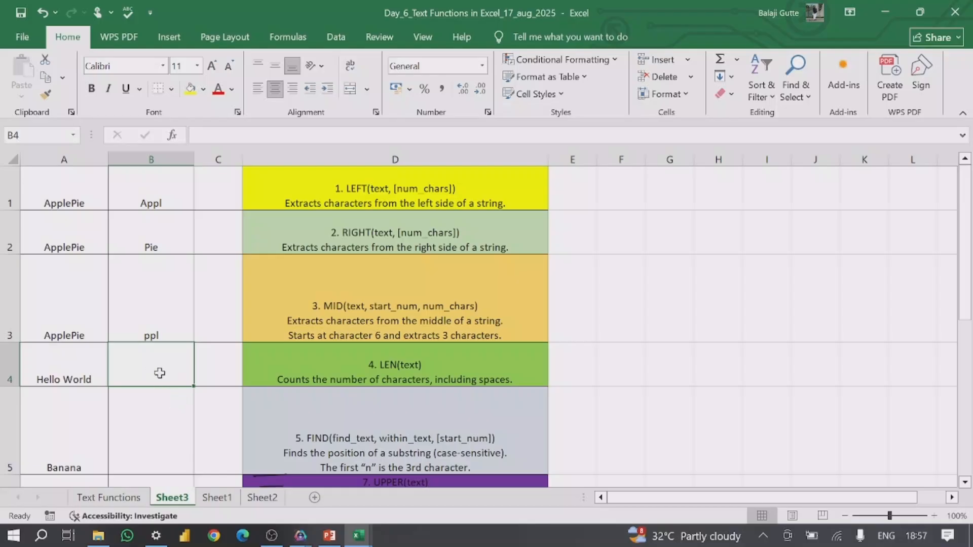
Enter the formula =LEN(A4) in cell B4 to count the characters in Hello World
type("=")
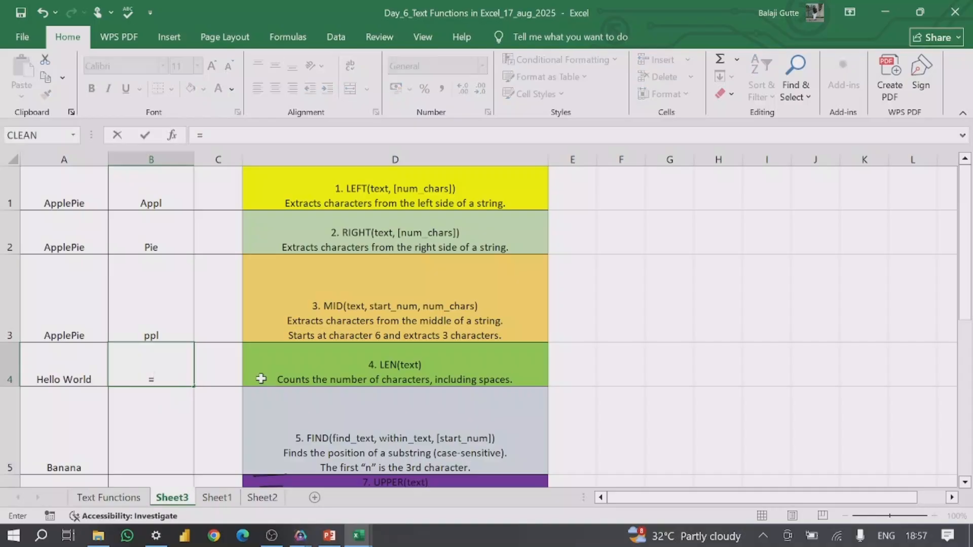
type("len")
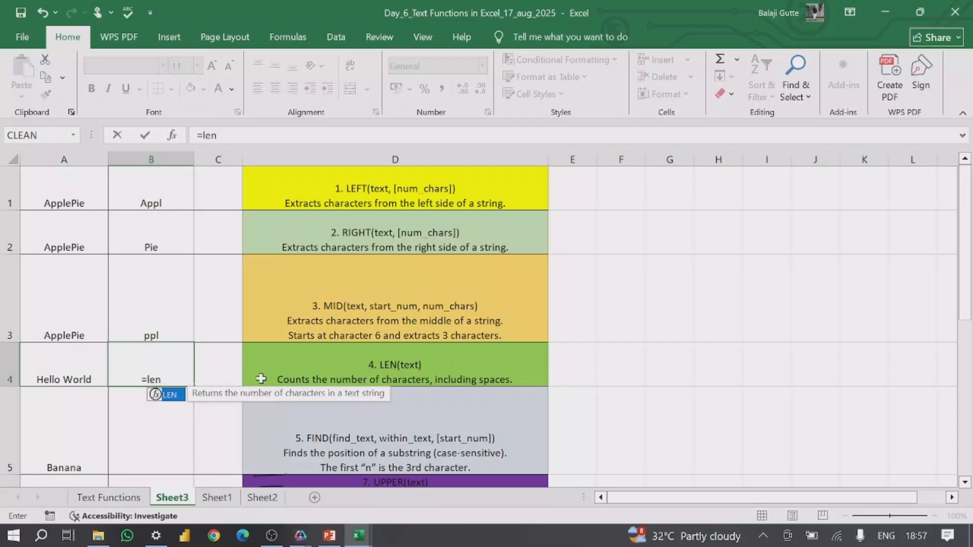
key("Tab")
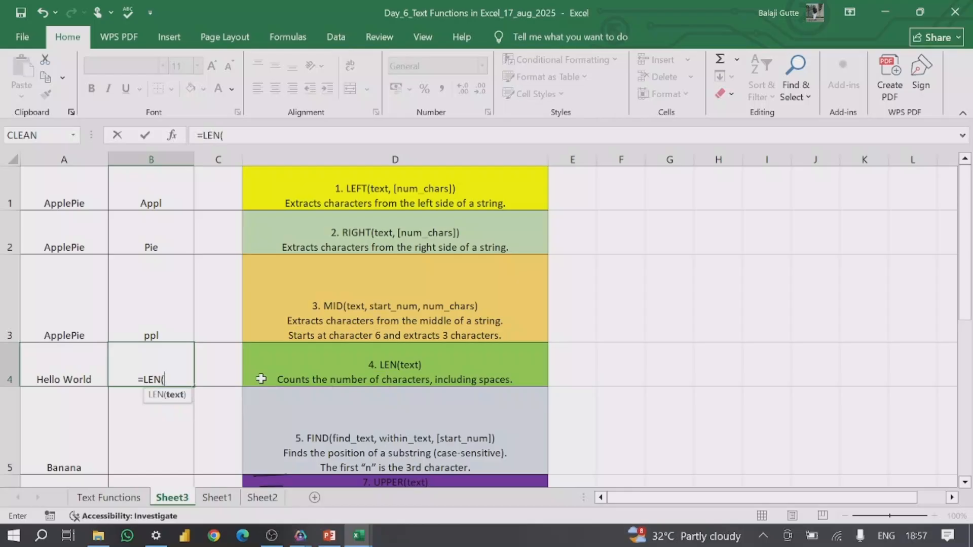
left_click(60, 369)
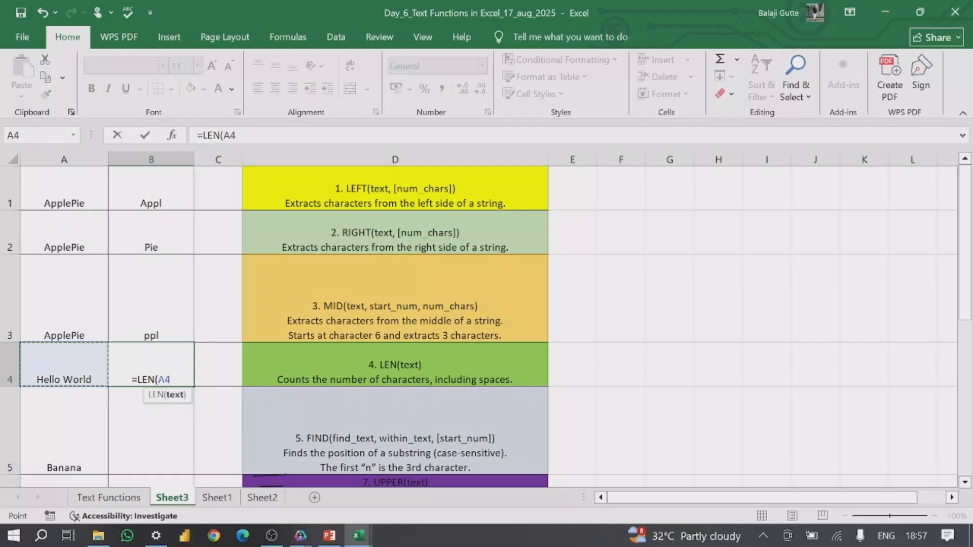
type(")")
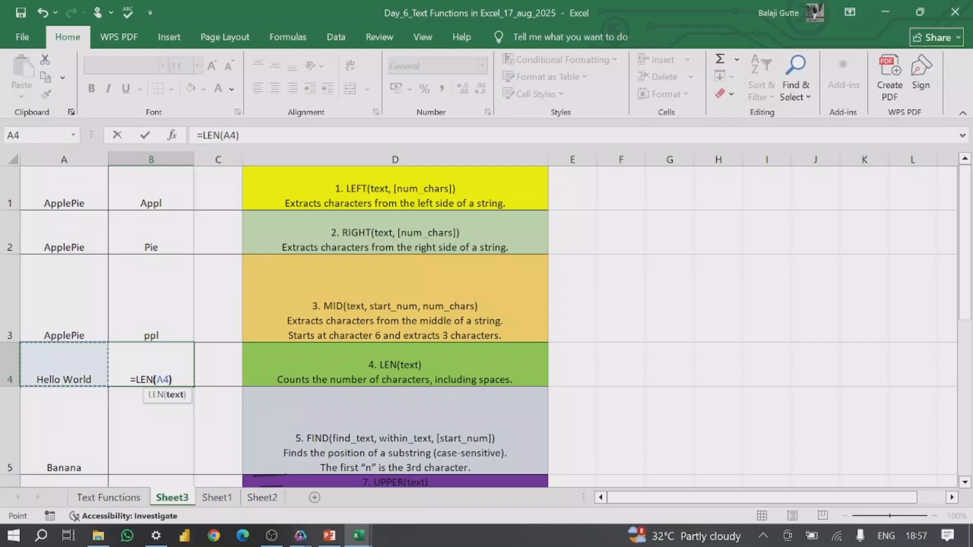
key("Return")
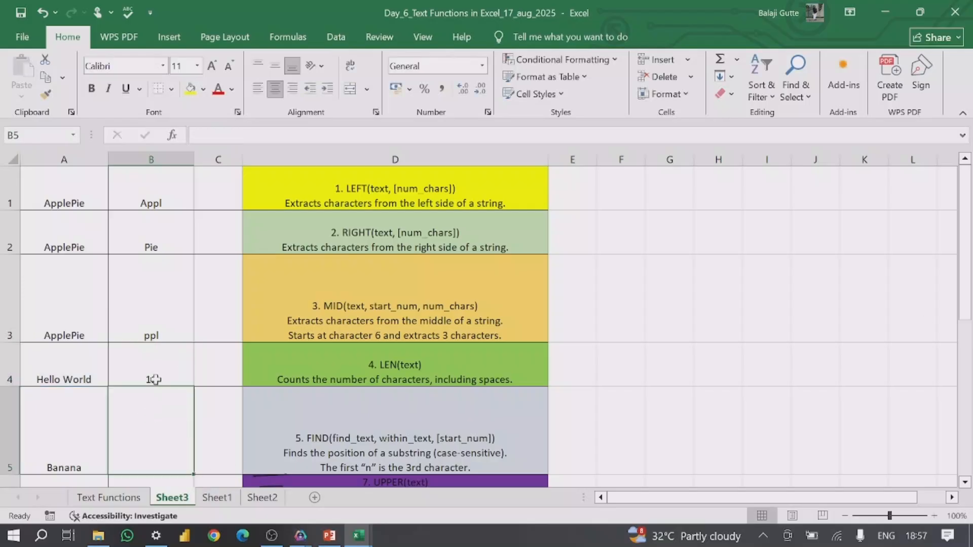
left_click(45, 381)
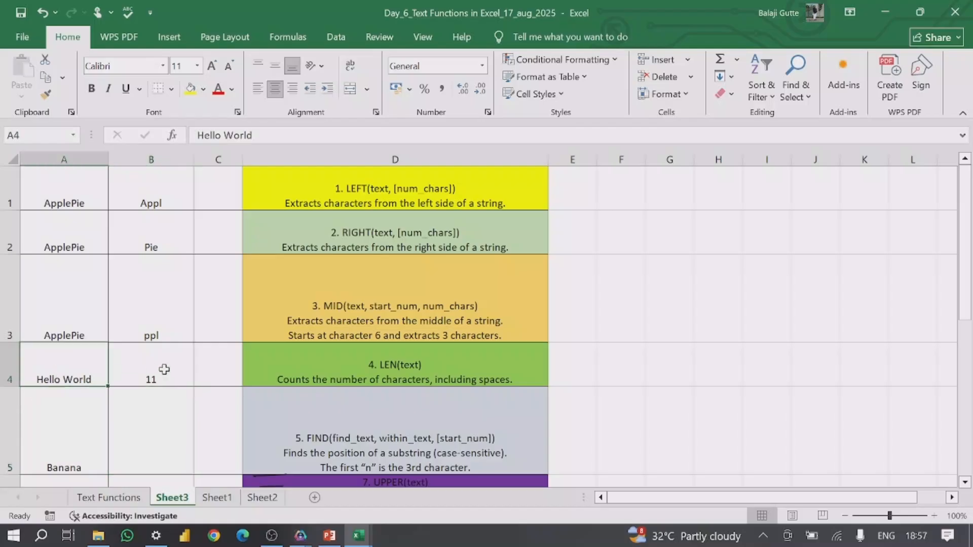
left_click(164, 369)
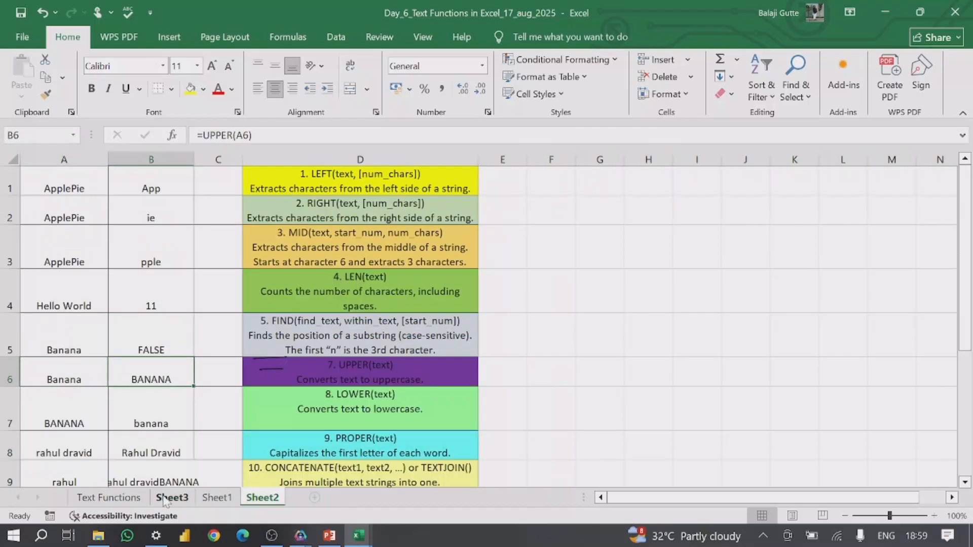
On Sheet3, enter the formula =FIND("n",A5) in cell B5 to locate the first n in Banana
left_click(164, 500)
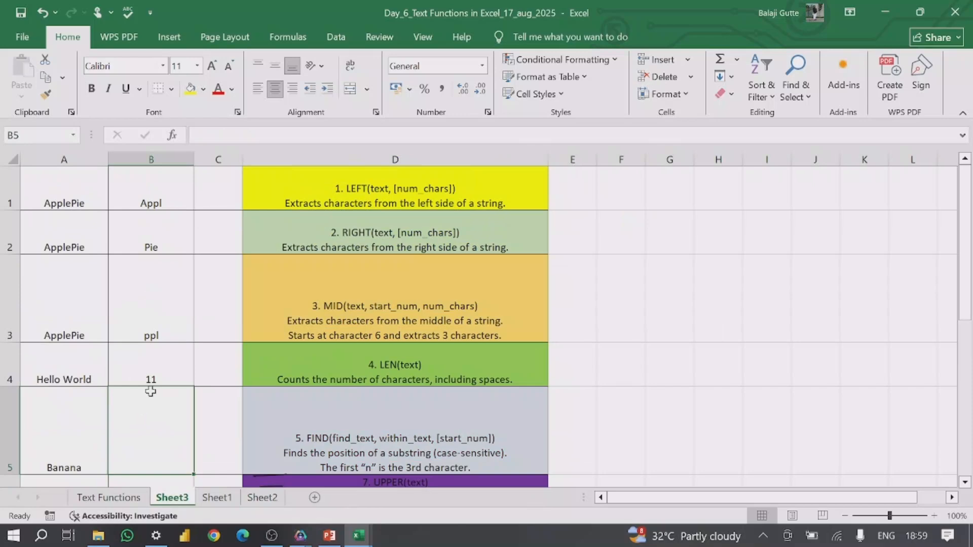
scroll(165, 403, "down", 1)
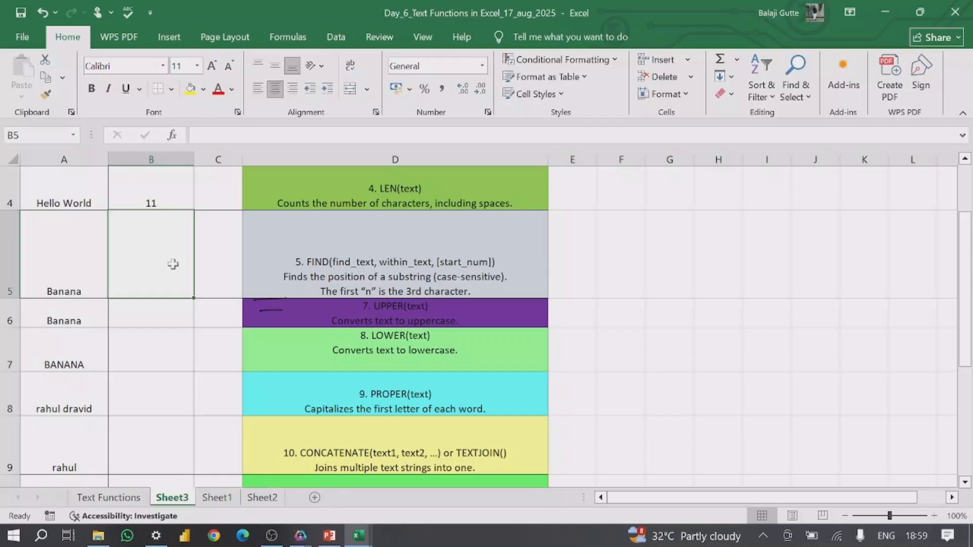
type("=find")
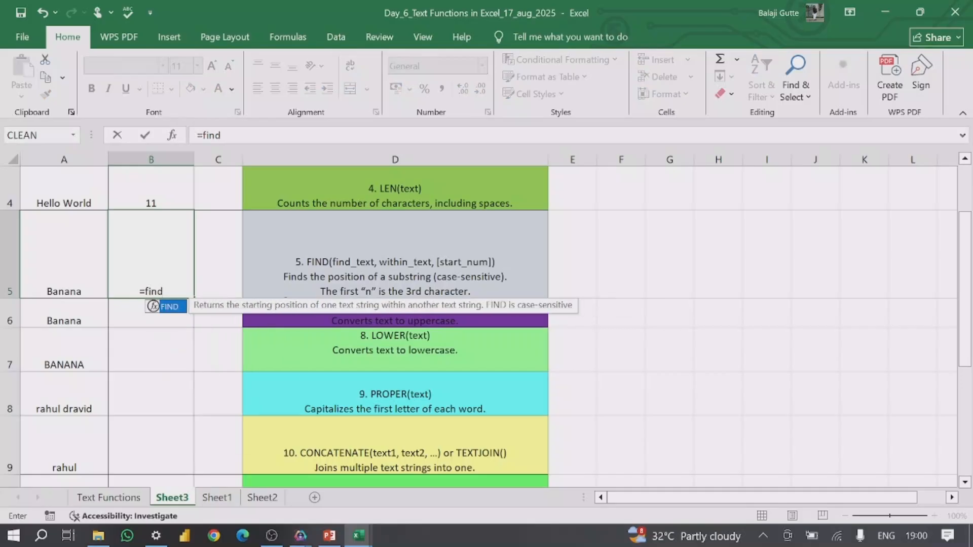
key("Tab")
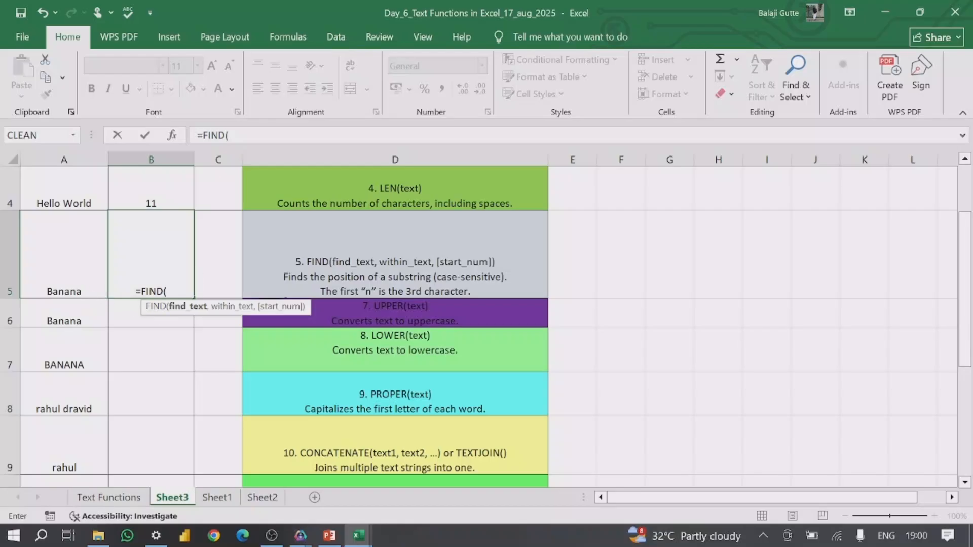
type("\"n")
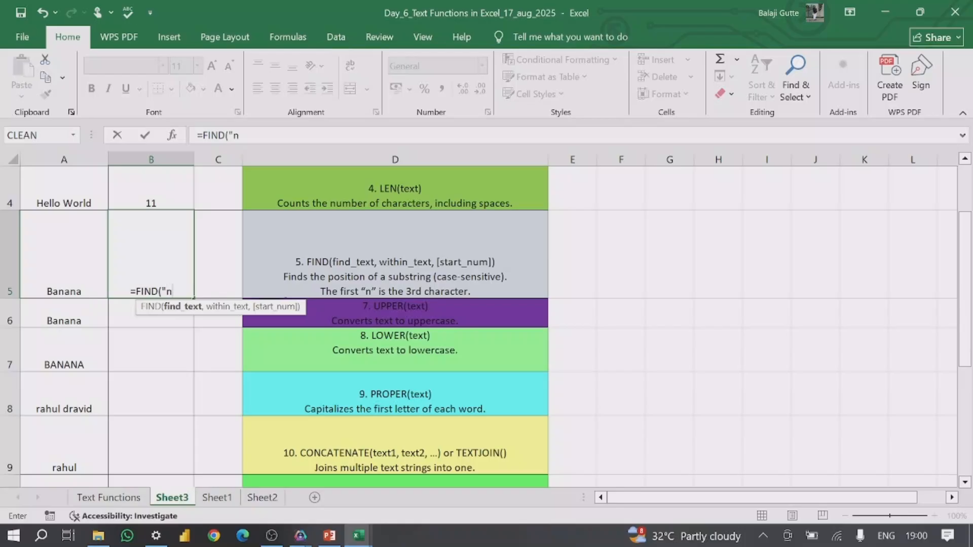
type("\"")
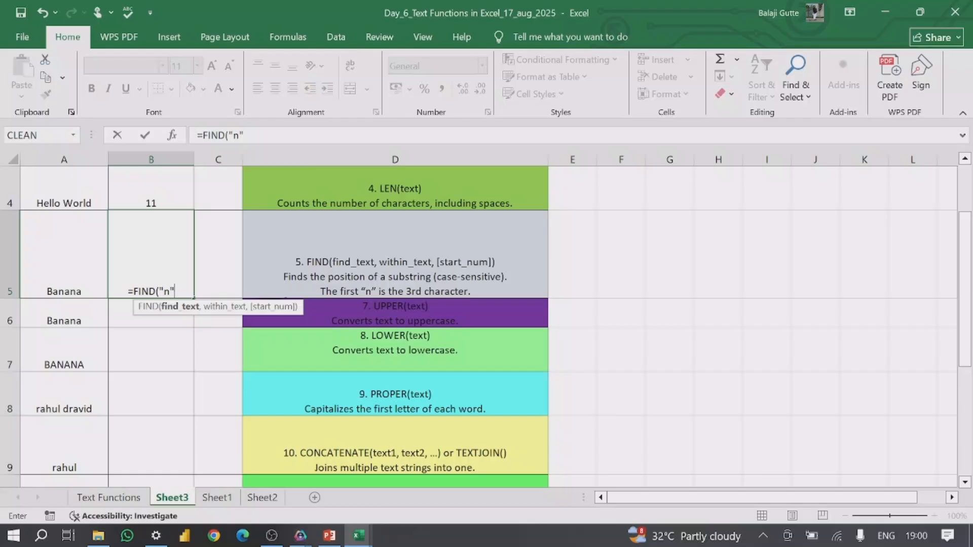
type(",")
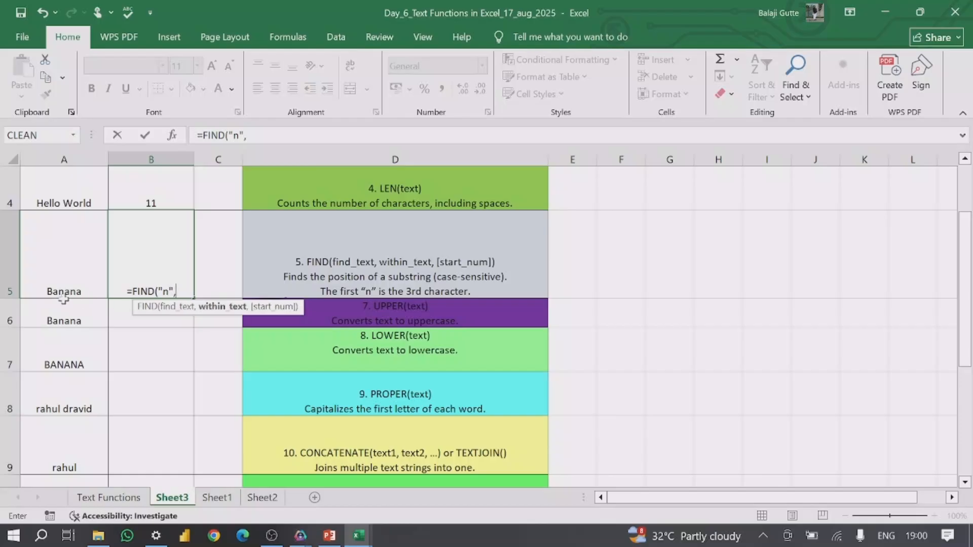
left_click(61, 272)
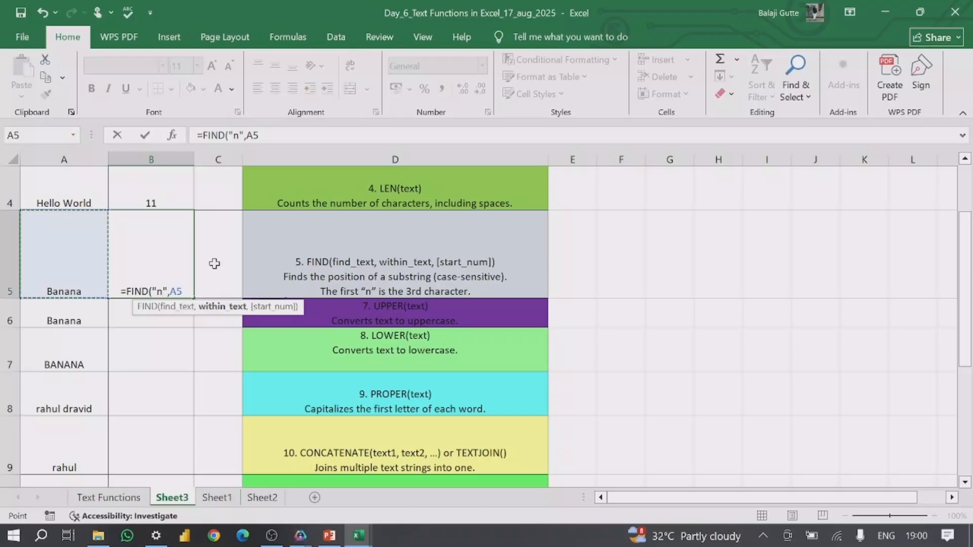
type(")")
key("Return")
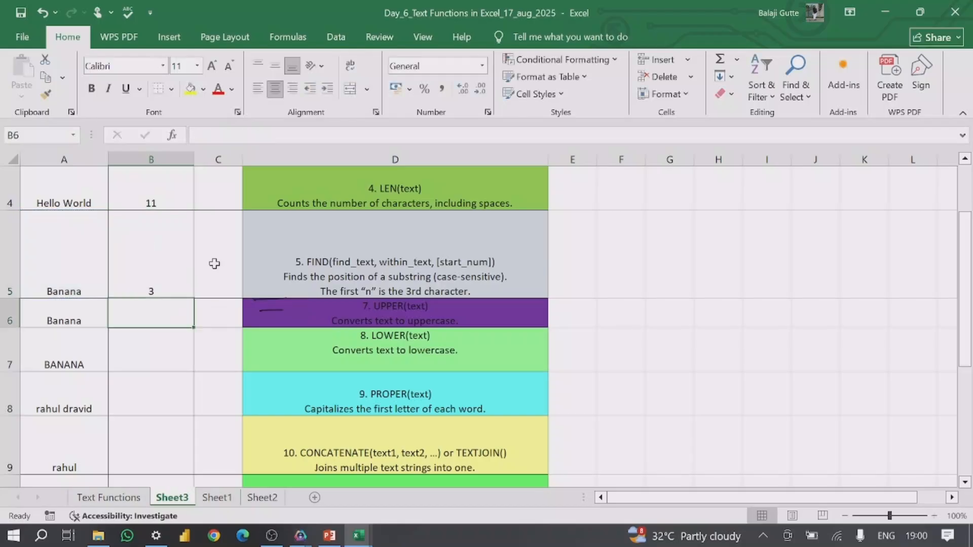
left_click(154, 284)
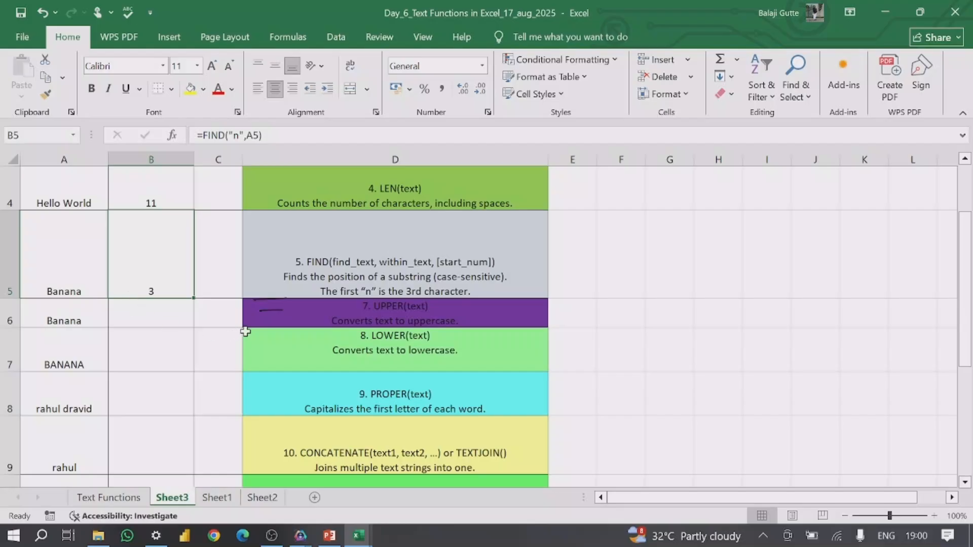
Try the formula =UNICHAR(A6) in cell B6 on the Banana text
left_click(245, 326)
left_click(146, 319)
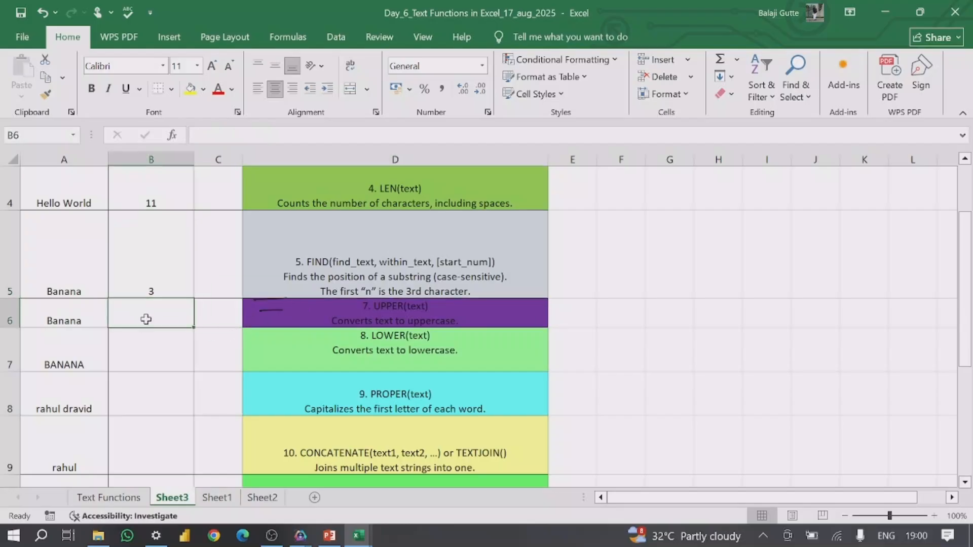
type("=")
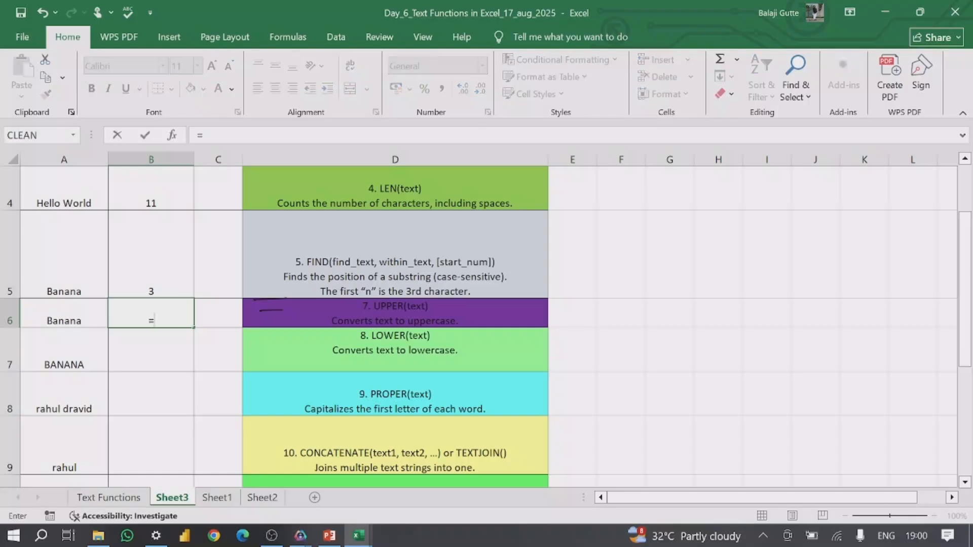
type("u")
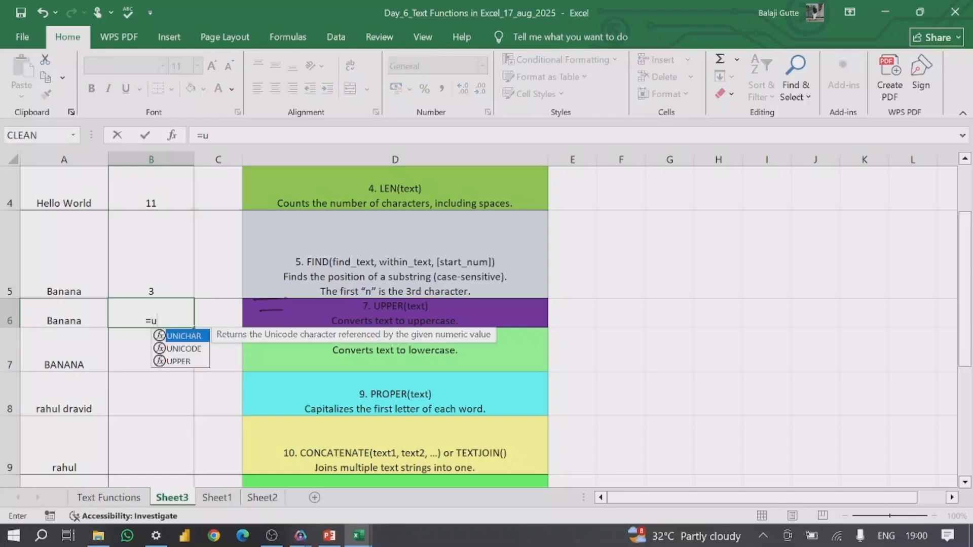
key("Tab")
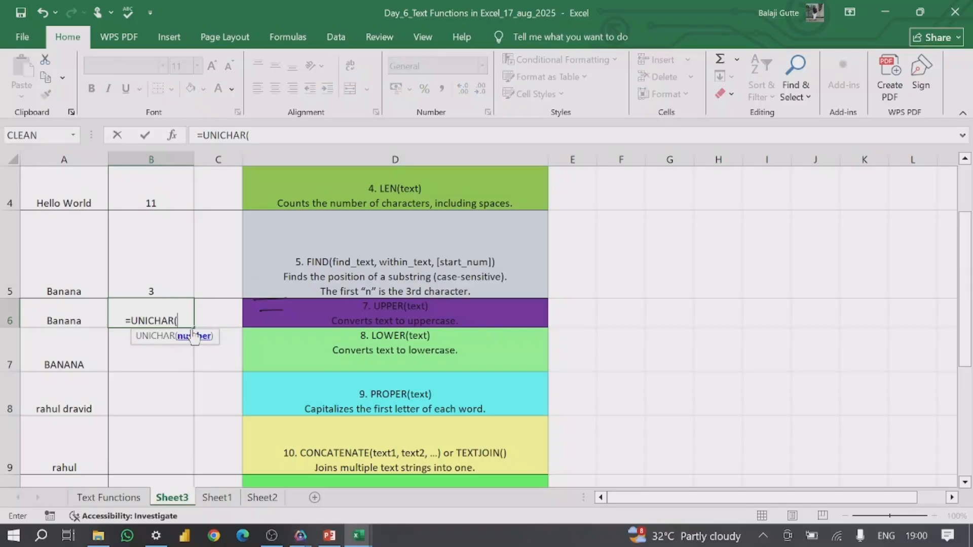
left_click(71, 313)
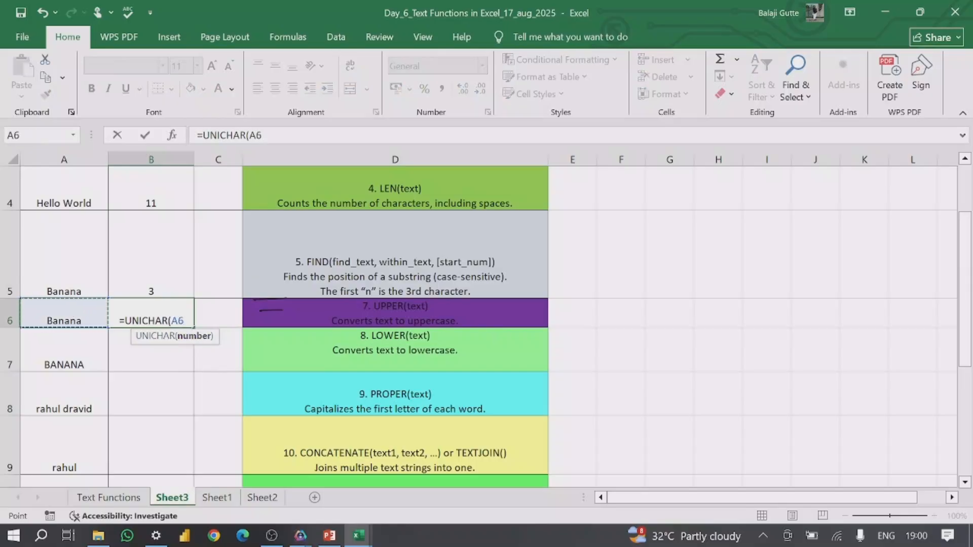
type(")")
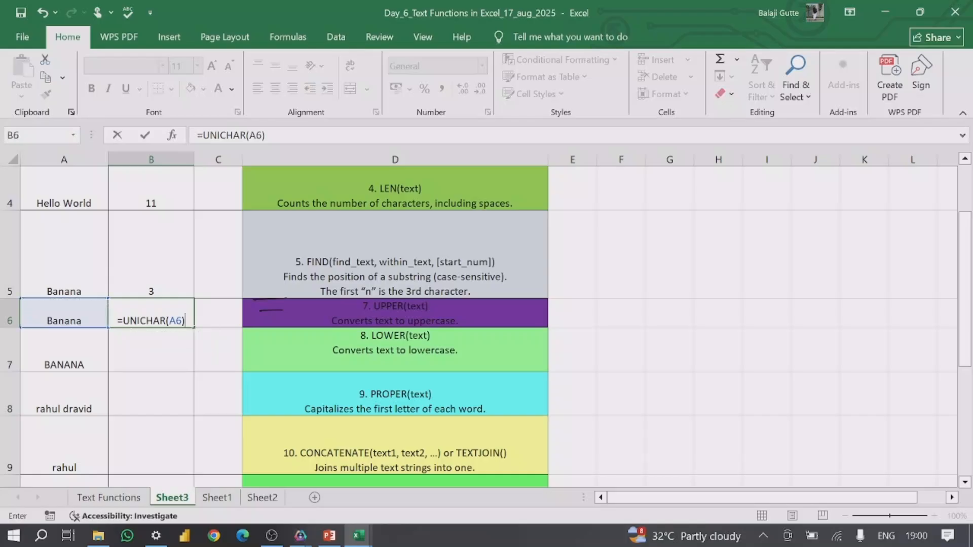
key("Return")
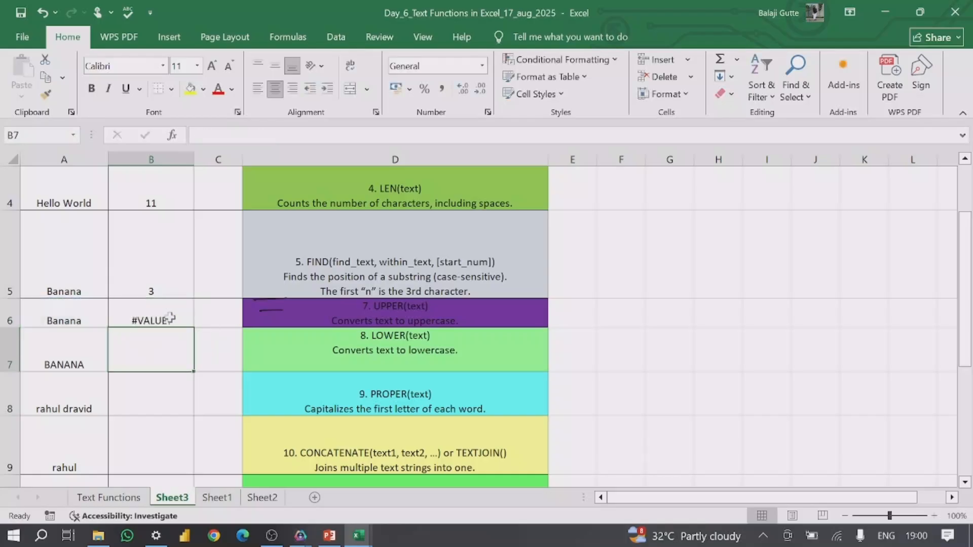
Replace the formula in cell B6 with =UPPER(A6) to convert Banana to uppercase
left_click(162, 320)
double_click(157, 322)
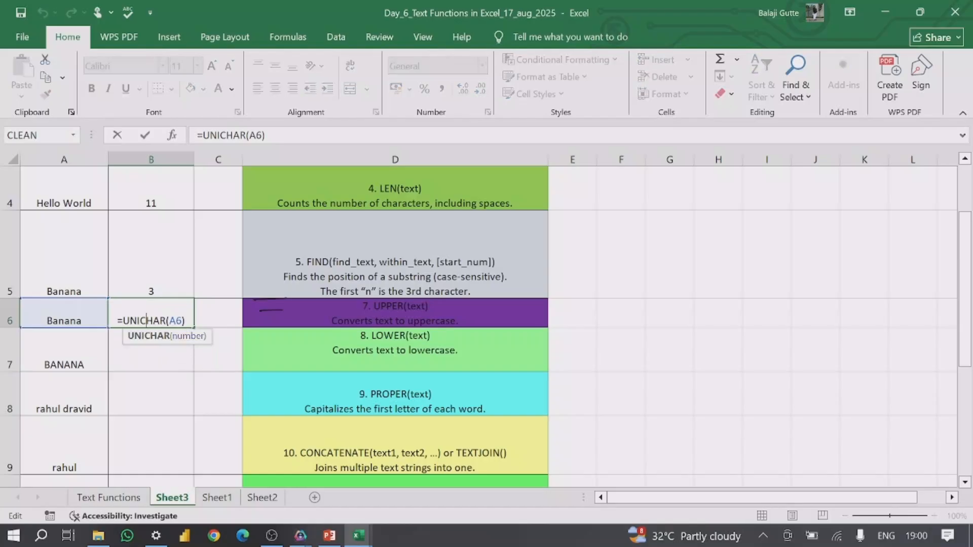
left_click(186, 321)
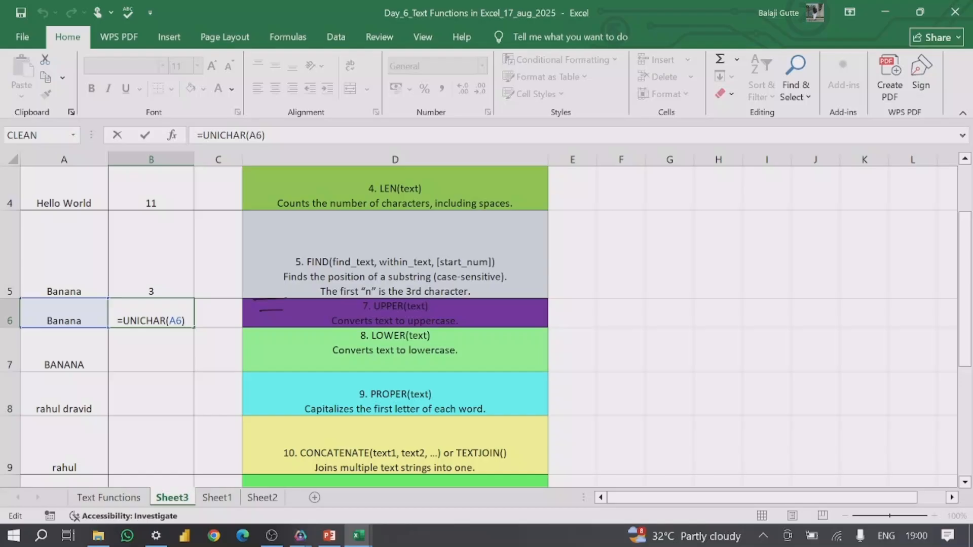
key("BackSpace")
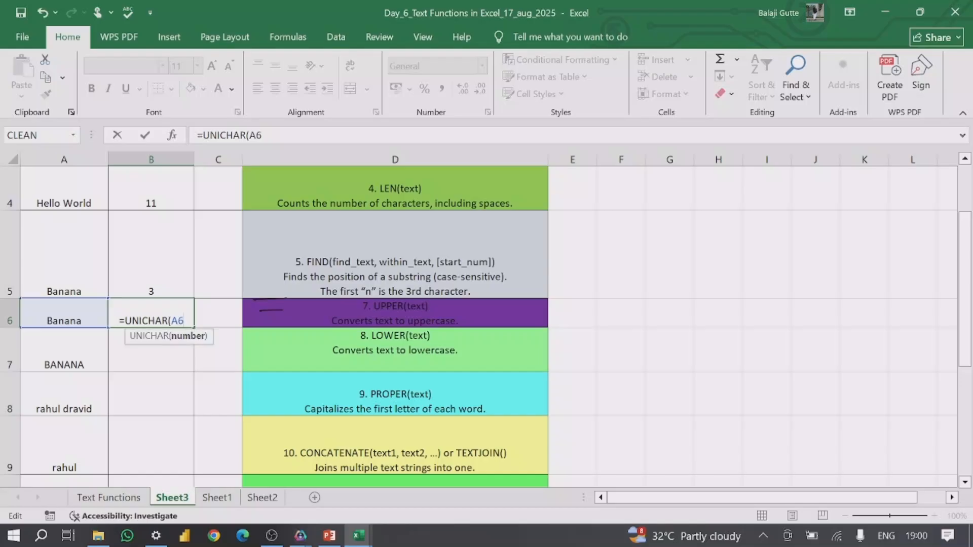
key("BackSpace")
key("BackSpace")
key("BackSpace")
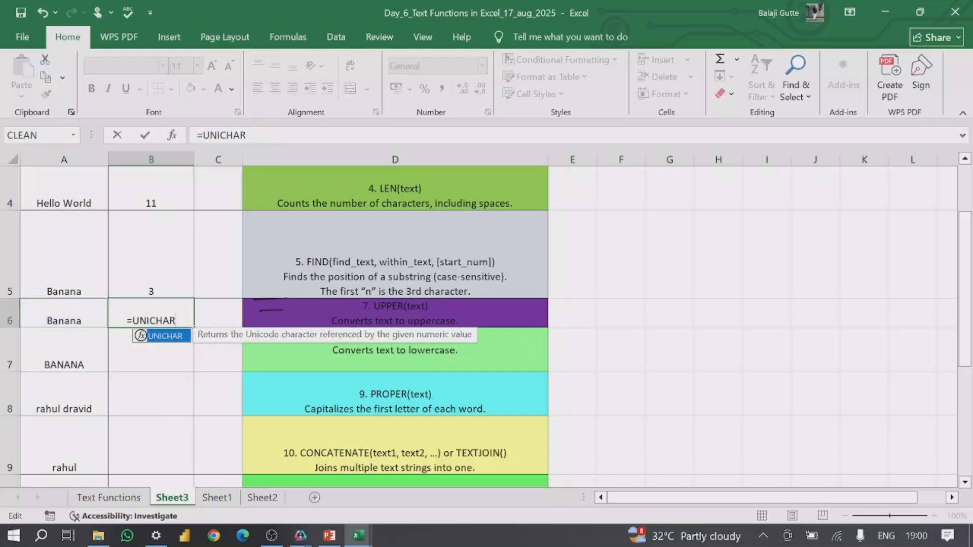
key("BackSpace")
key("BackSpace")
key("BackSpace")
key("BackSpace")
key("BackSpace")
key("BackSpace")
key("BackSpace")
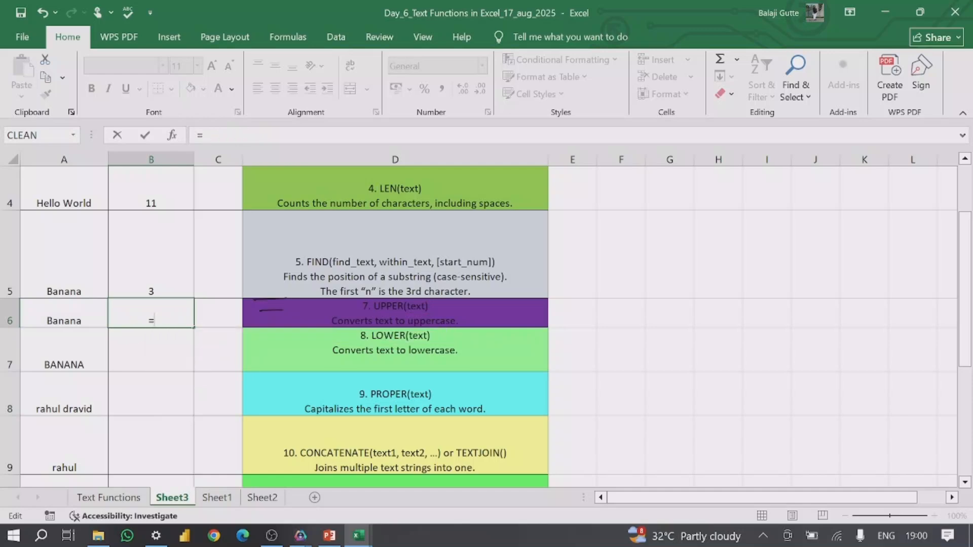
type("u")
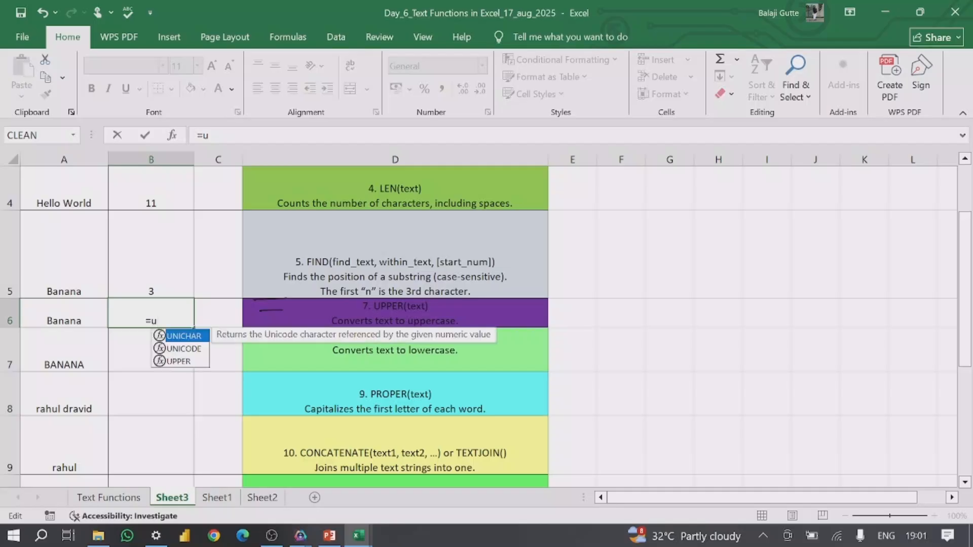
left_click(178, 361)
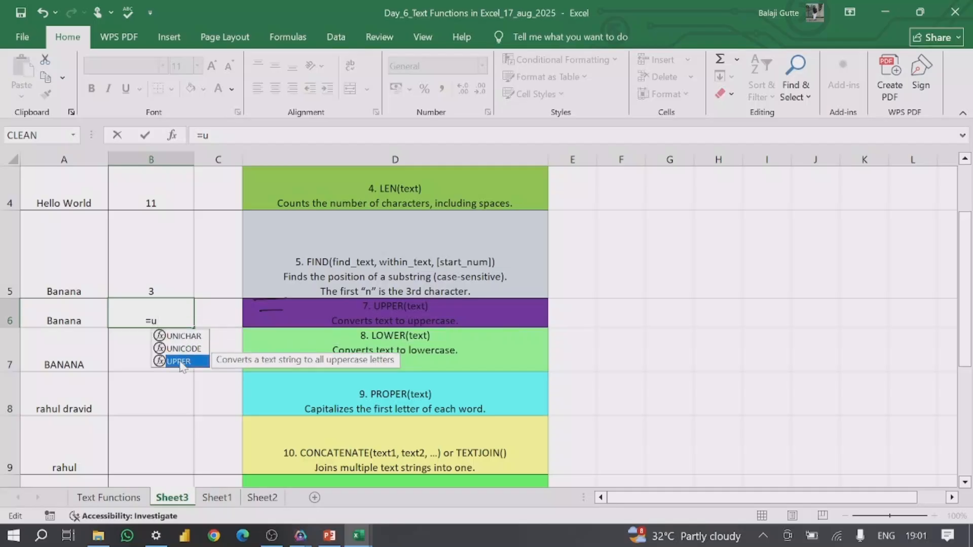
double_click(179, 360)
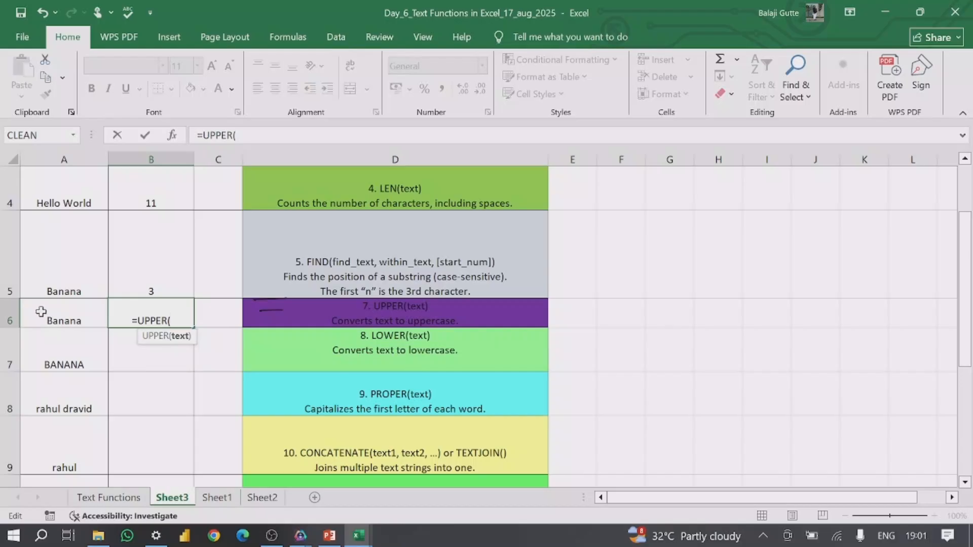
left_click(60, 321)
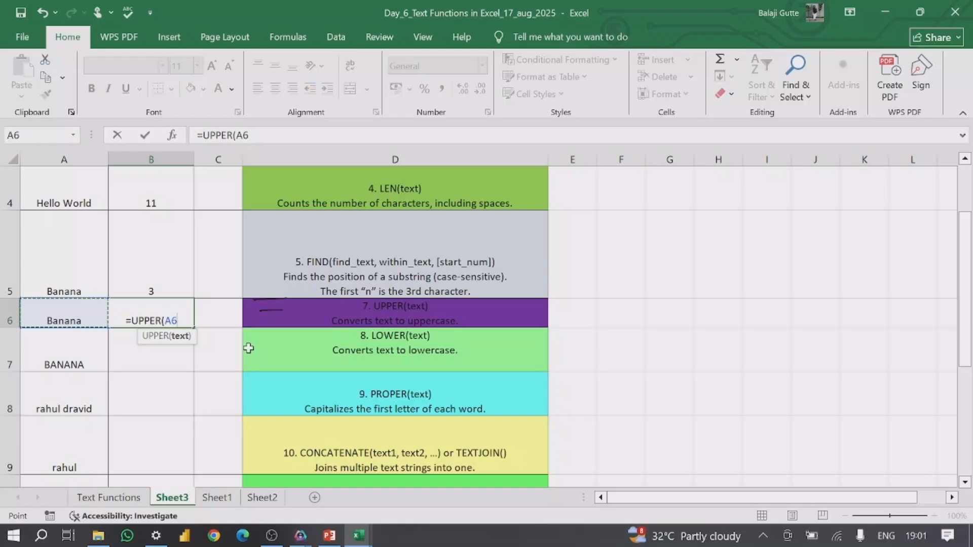
type(")")
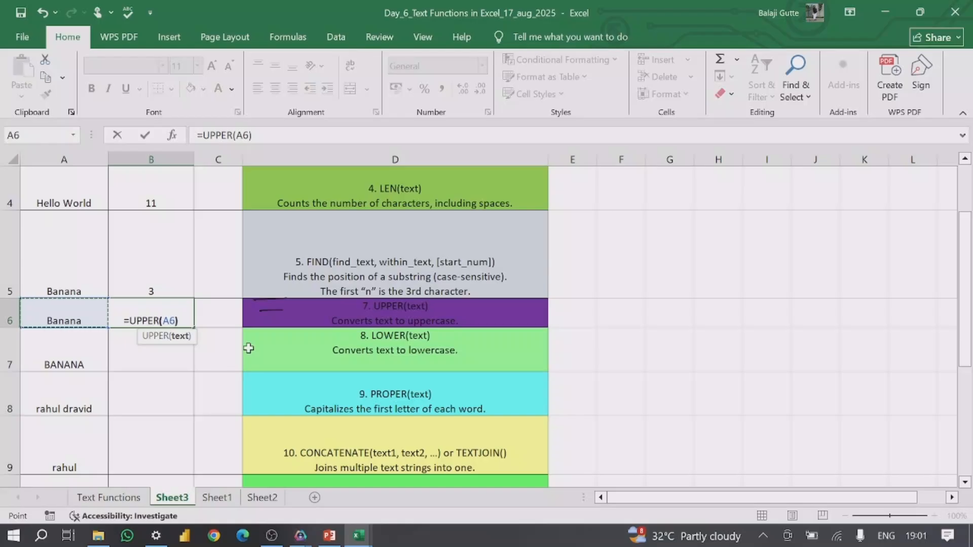
key("Return")
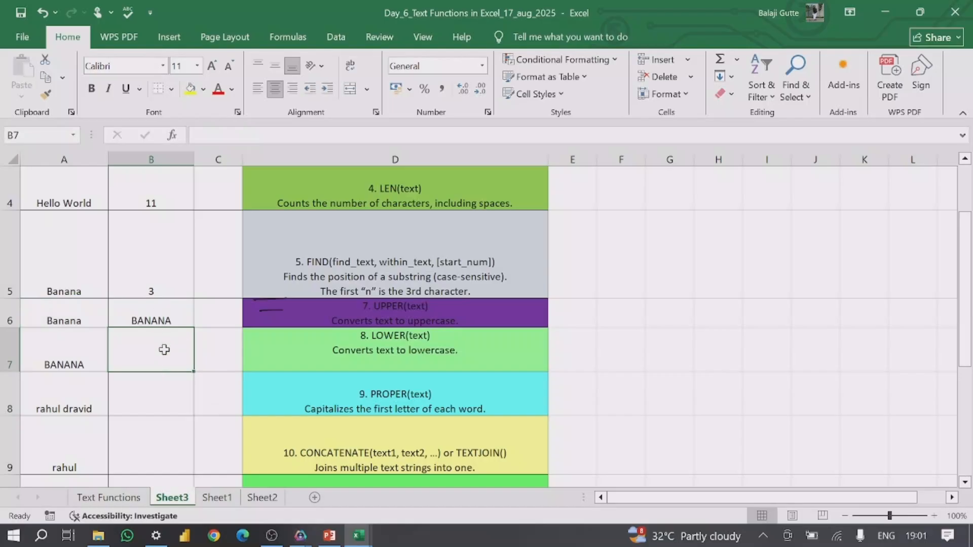
Enter the formula =LOWER(A7) in cell B7 to convert BANANA to lowercase
type("=lo")
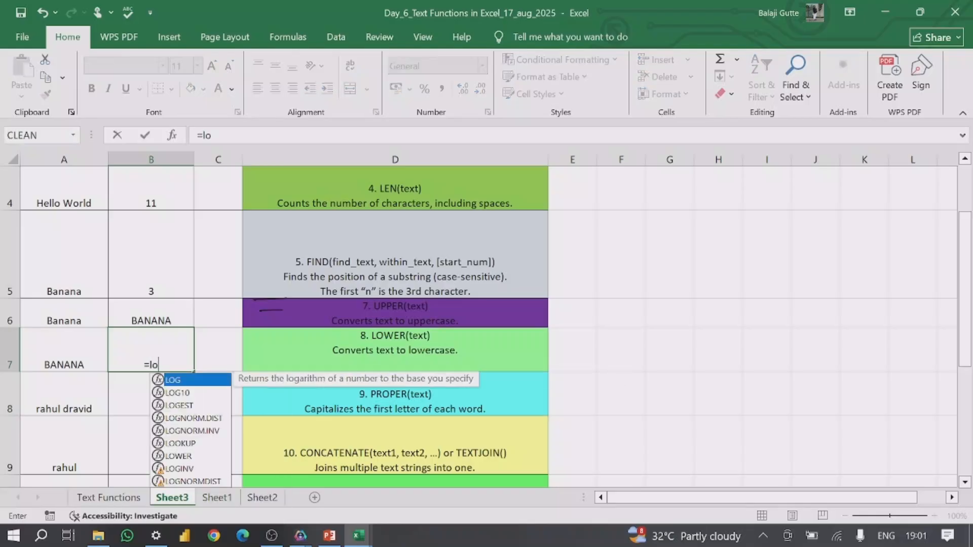
type("wer")
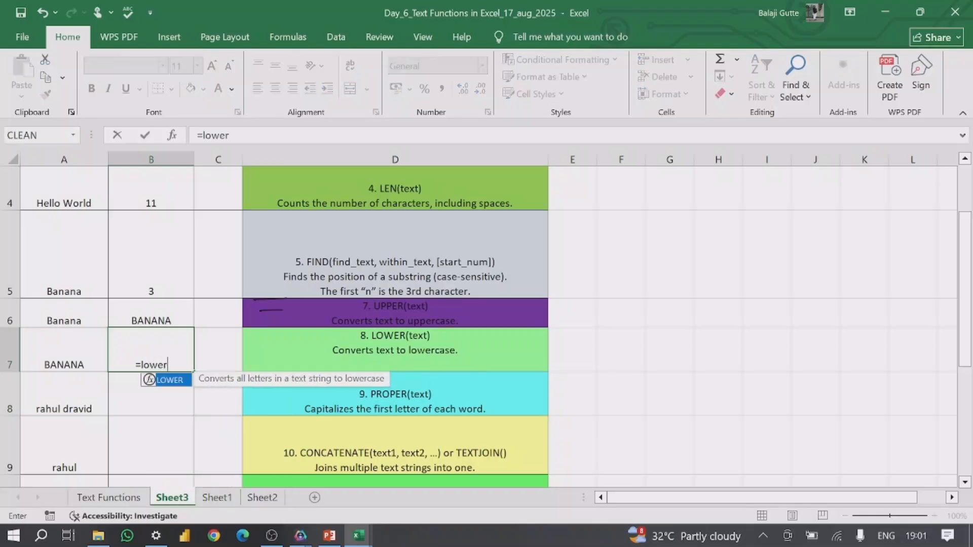
key("Tab")
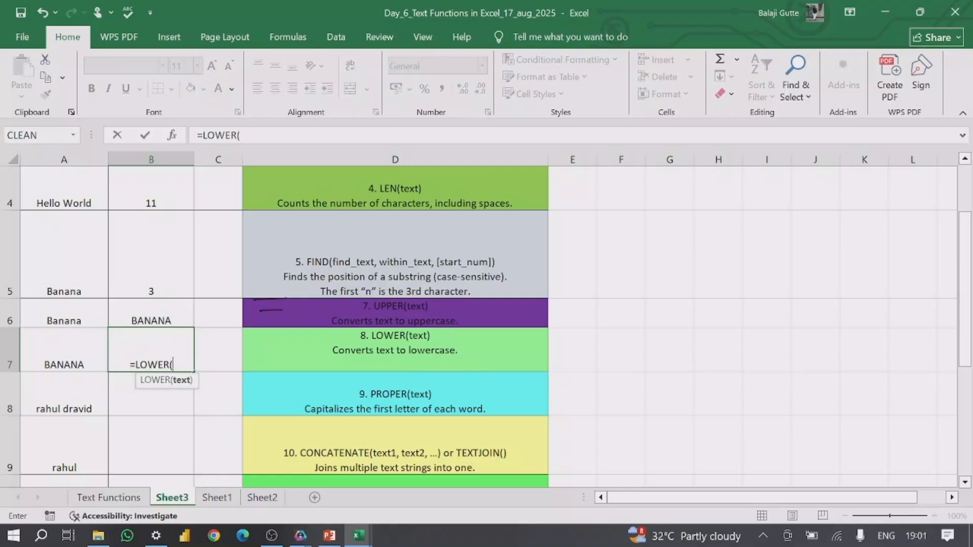
left_click(59, 352)
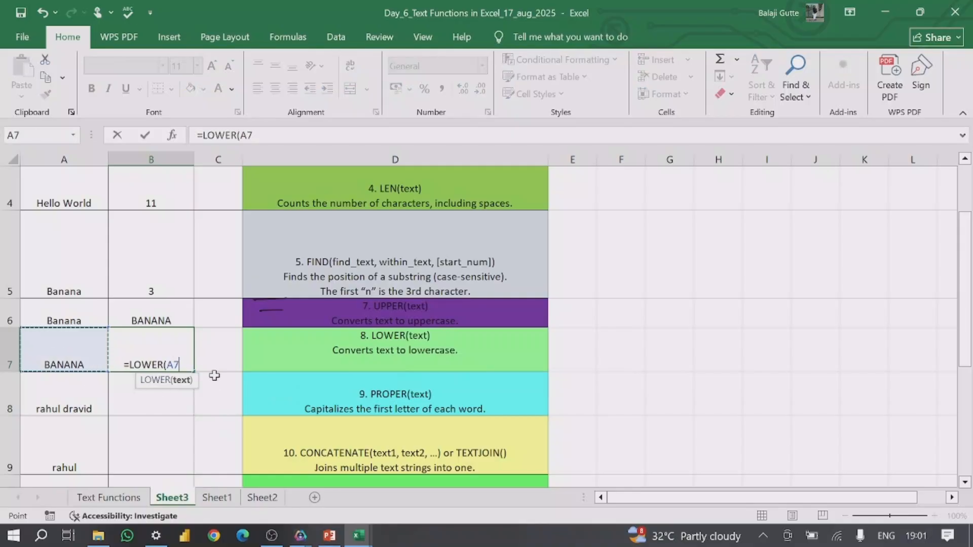
type(")")
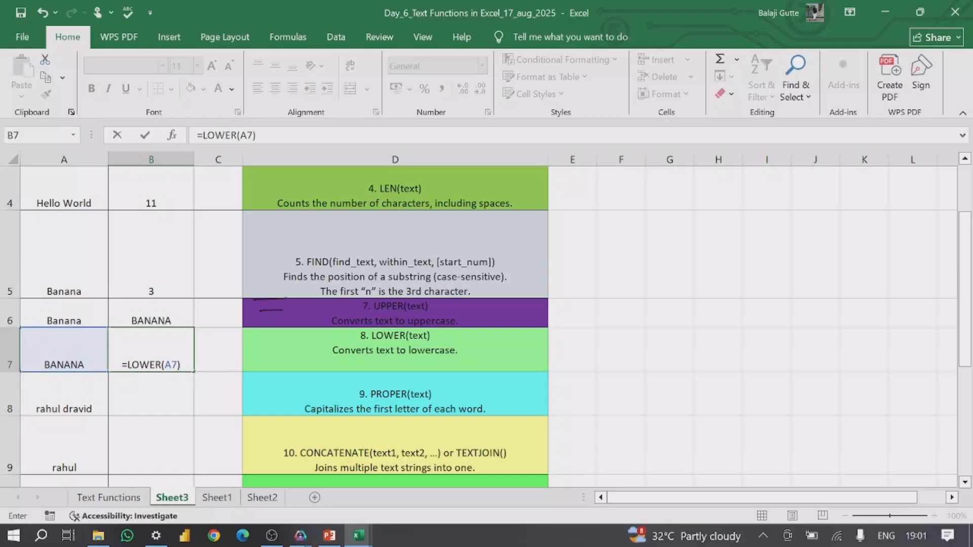
key("Return")
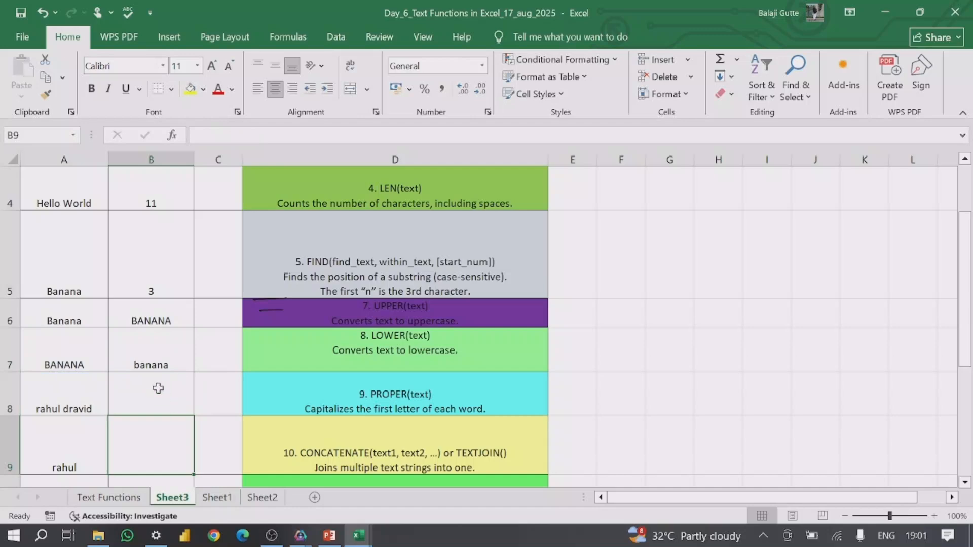
left_click(147, 357)
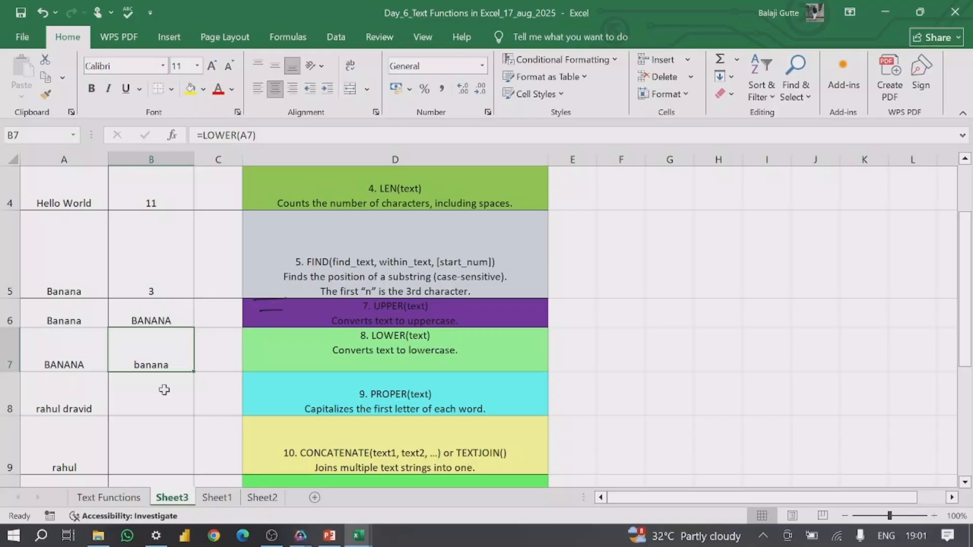
Enter the formula =PROPER(A8) in cell B8 to capitalize the first letter of each word in the name
left_click(148, 401)
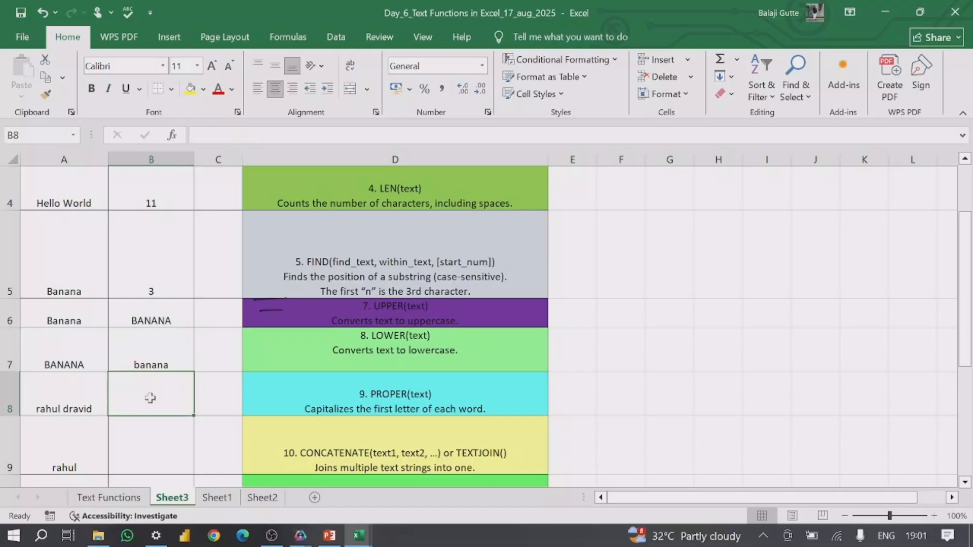
type("=")
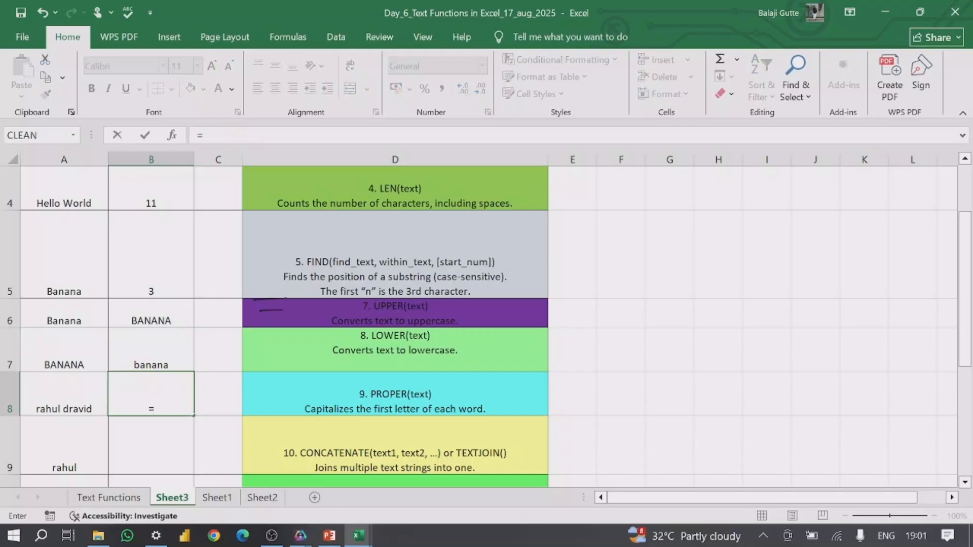
type("proper")
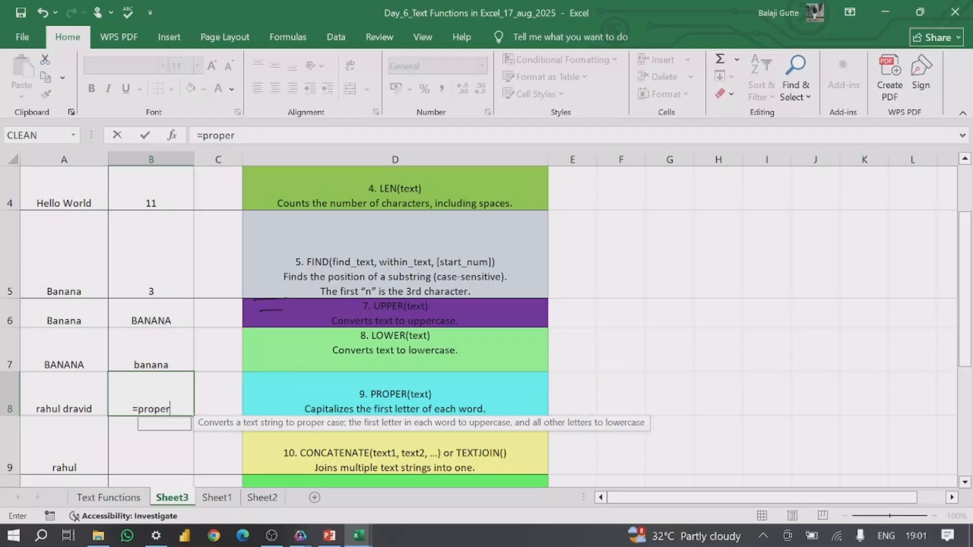
key("Tab")
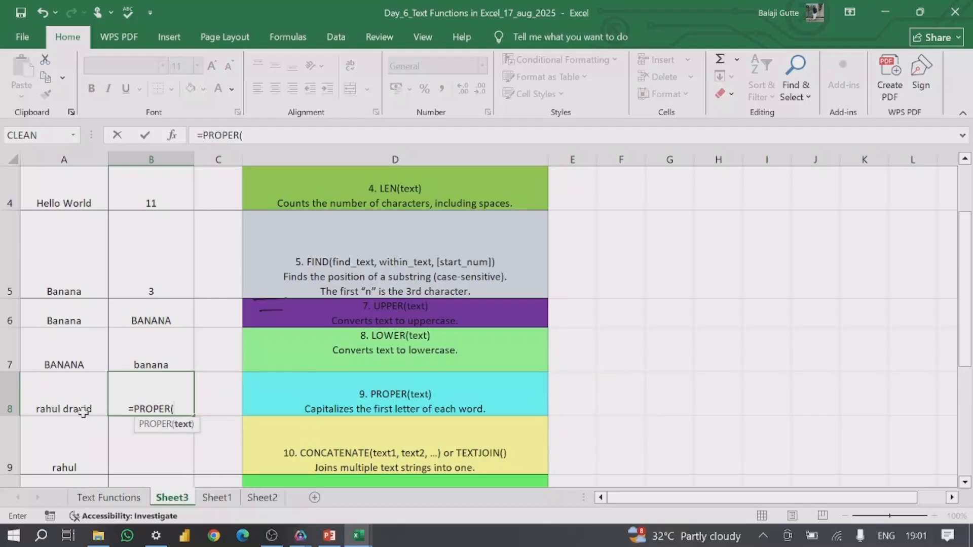
left_click(59, 401)
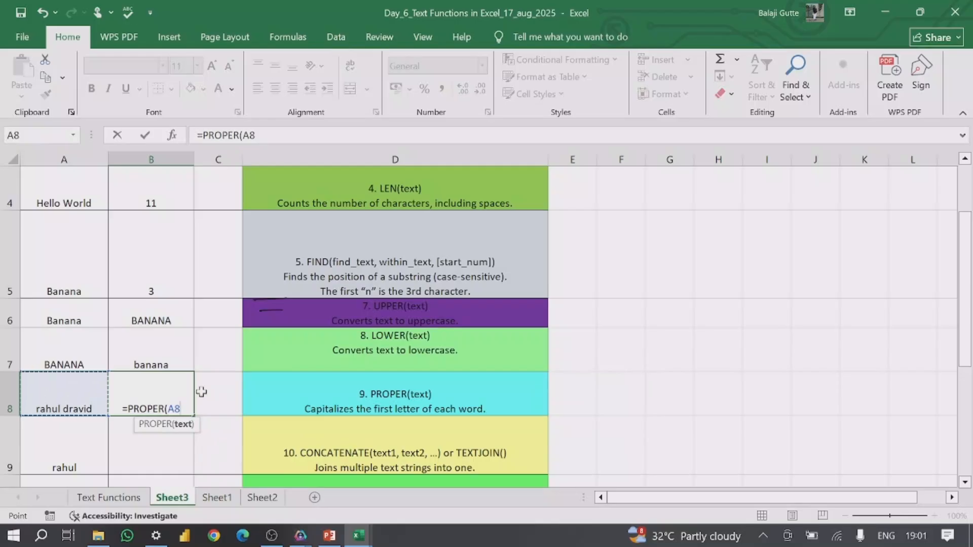
type(")")
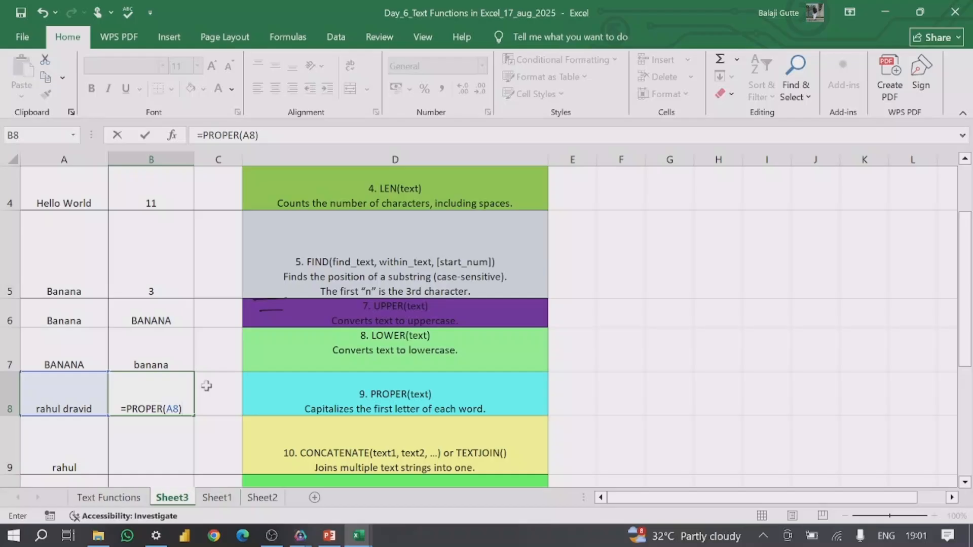
key("Return")
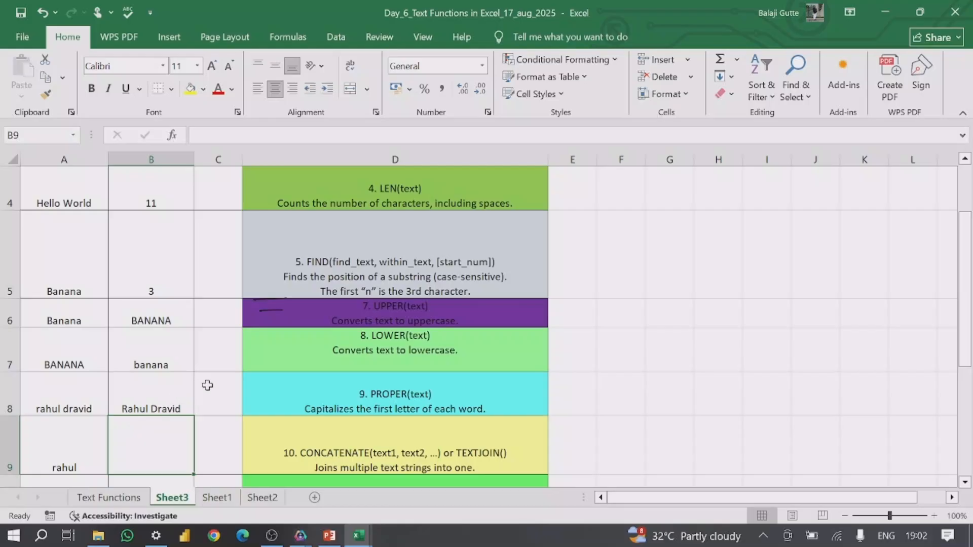
Enter the formula =CONCATENATE(A9,A7) in cell B9 to join the two text strings
scroll(207, 386, "down", 2)
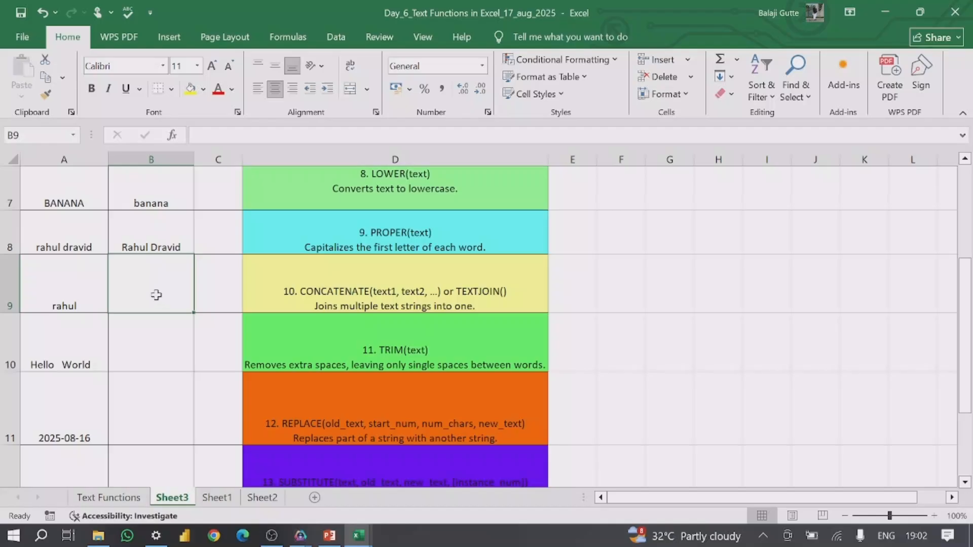
type("=")
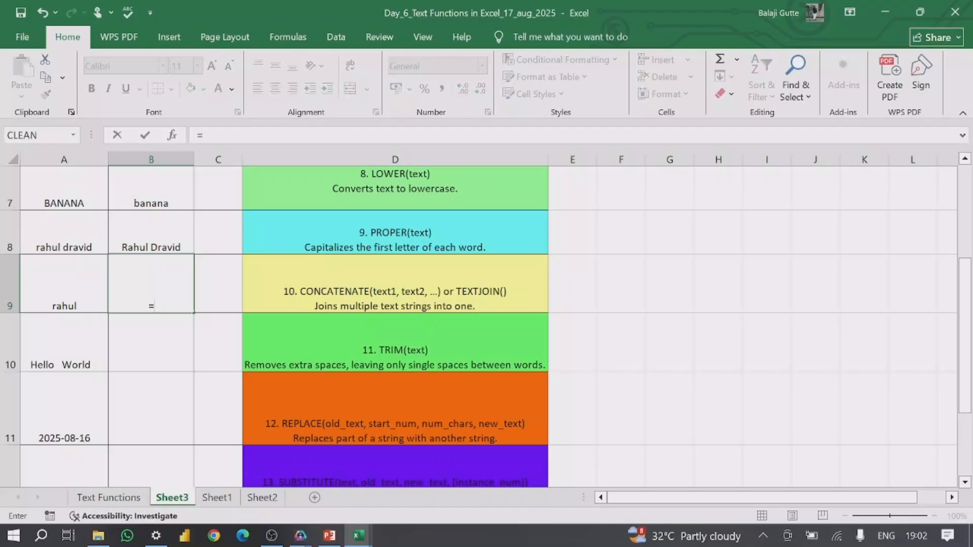
type("co")
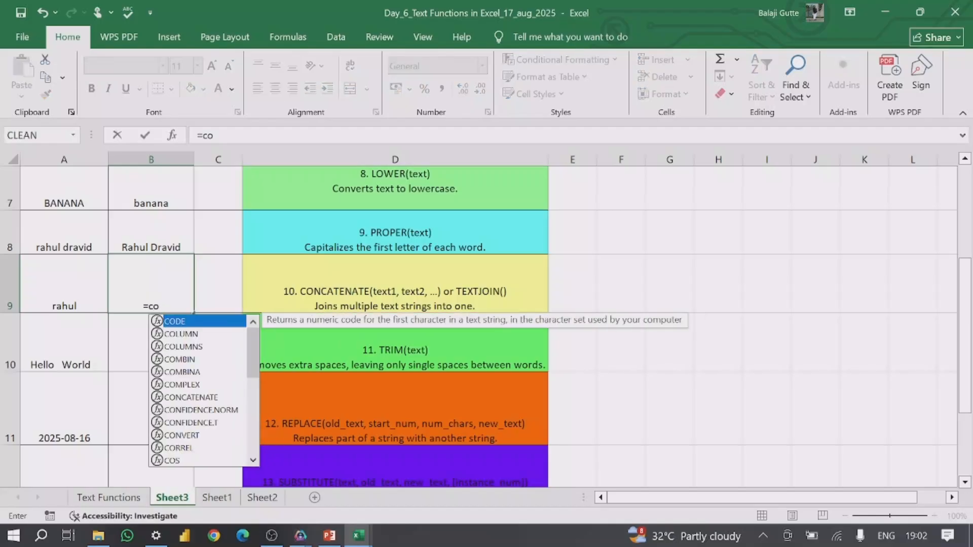
type("n")
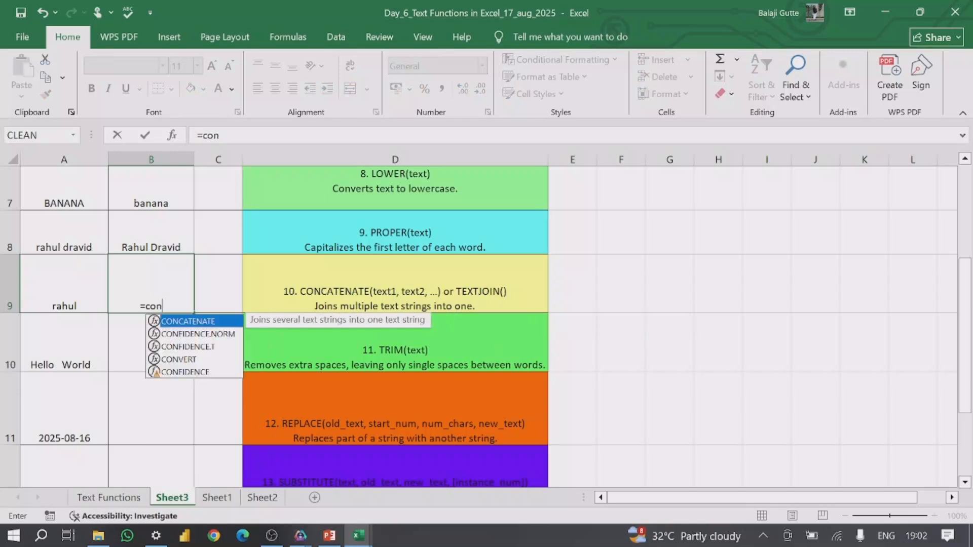
double_click(167, 323)
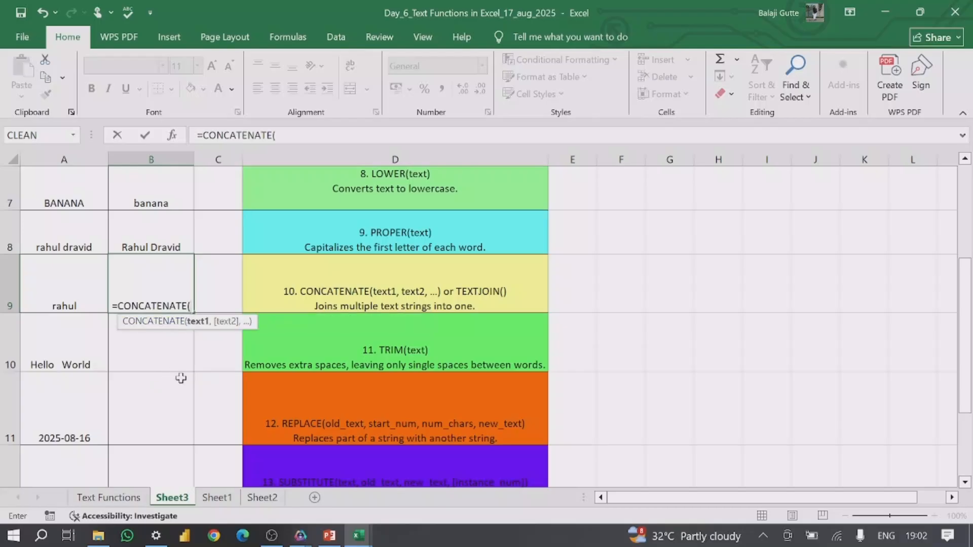
left_click(60, 295)
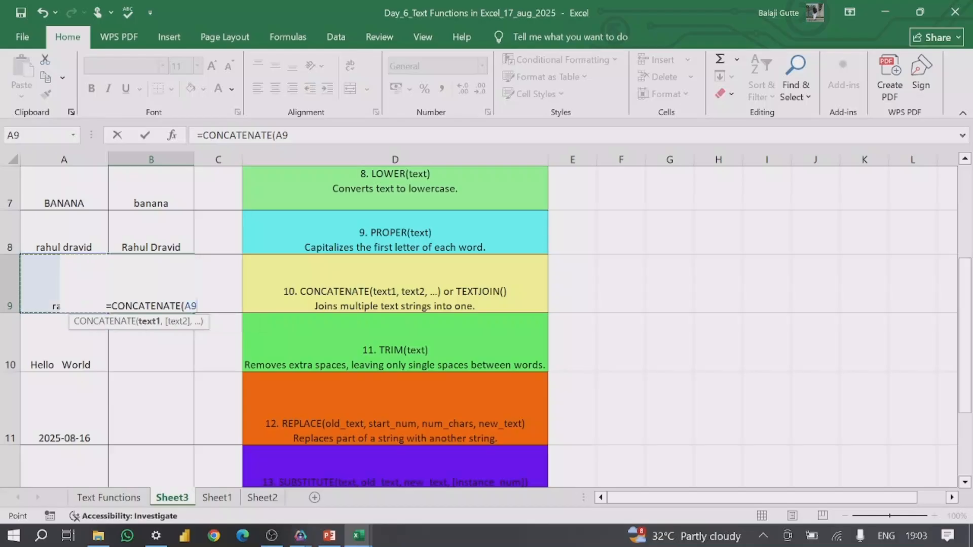
type(",")
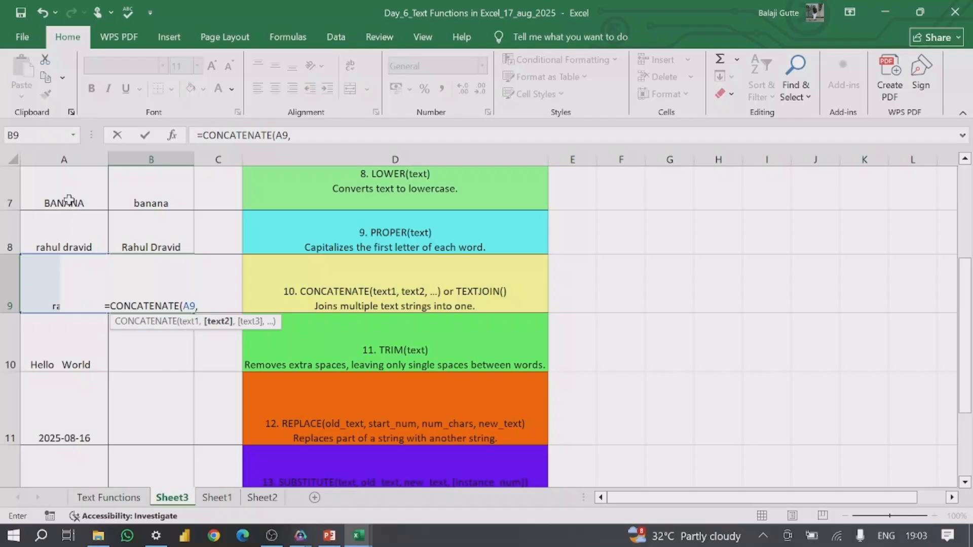
left_click(68, 199)
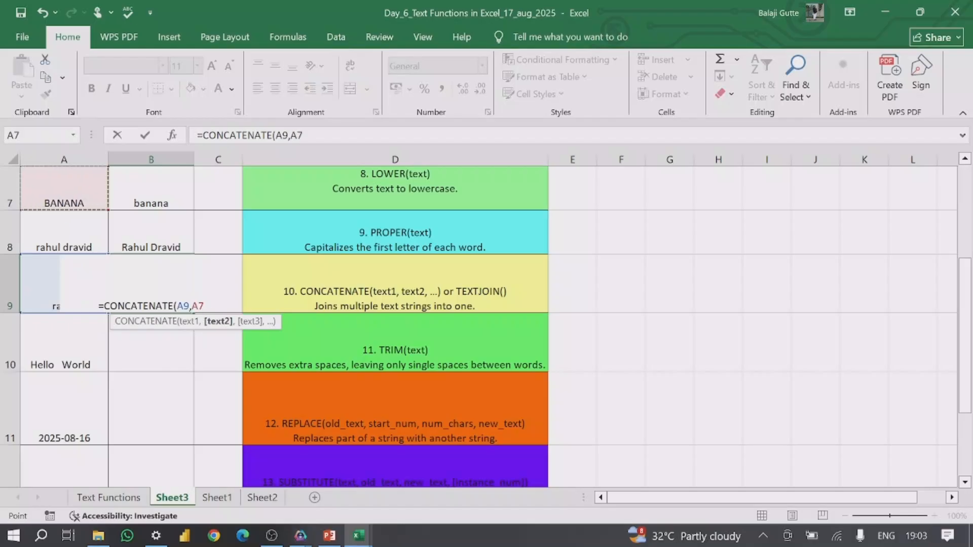
type(")")
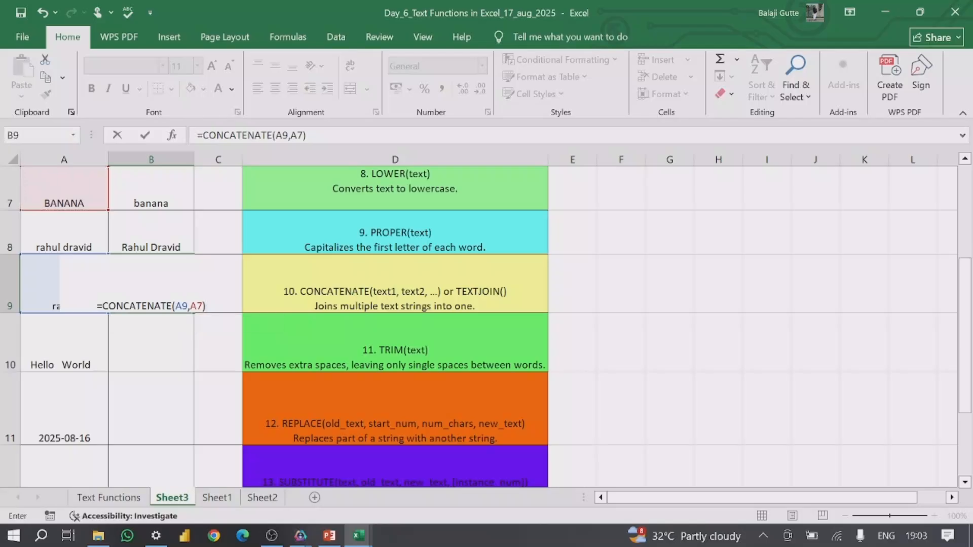
key("Return")
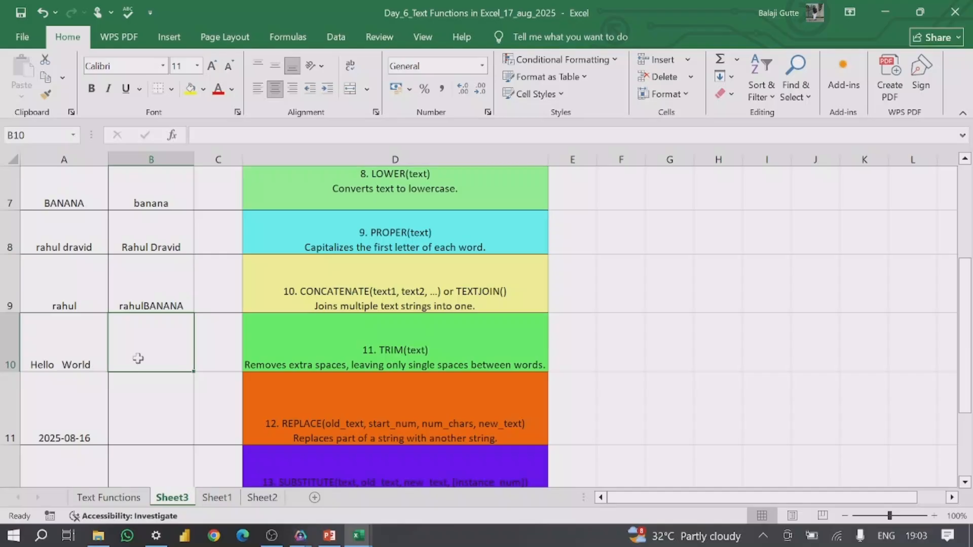
Enter the formula =TRIM(A10) in cell B10 to remove the extra spaces from the Hello World text
type("=")
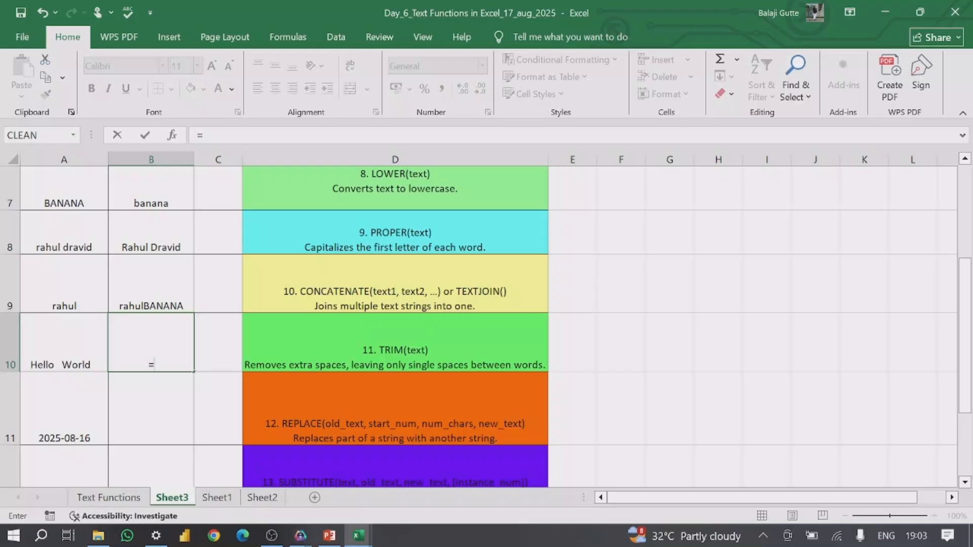
type("trim")
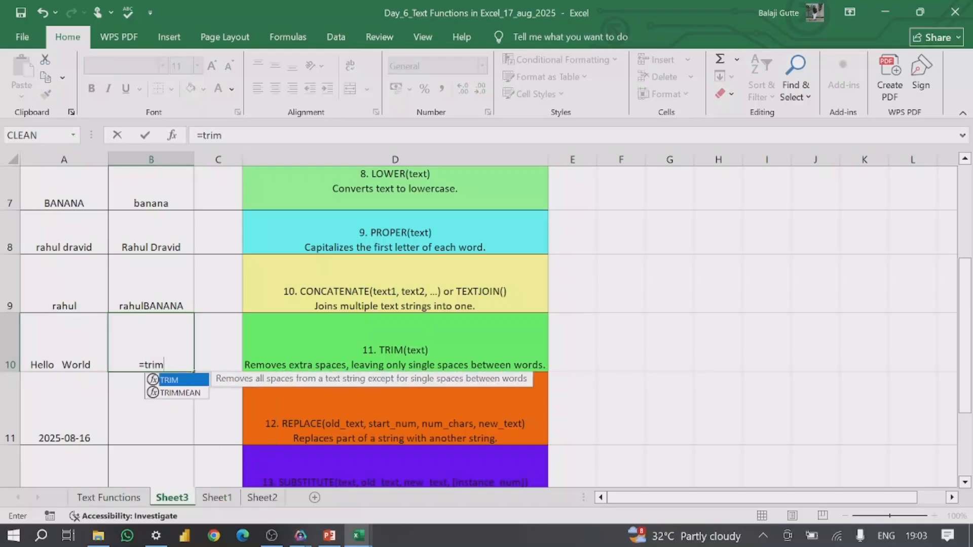
type("(")
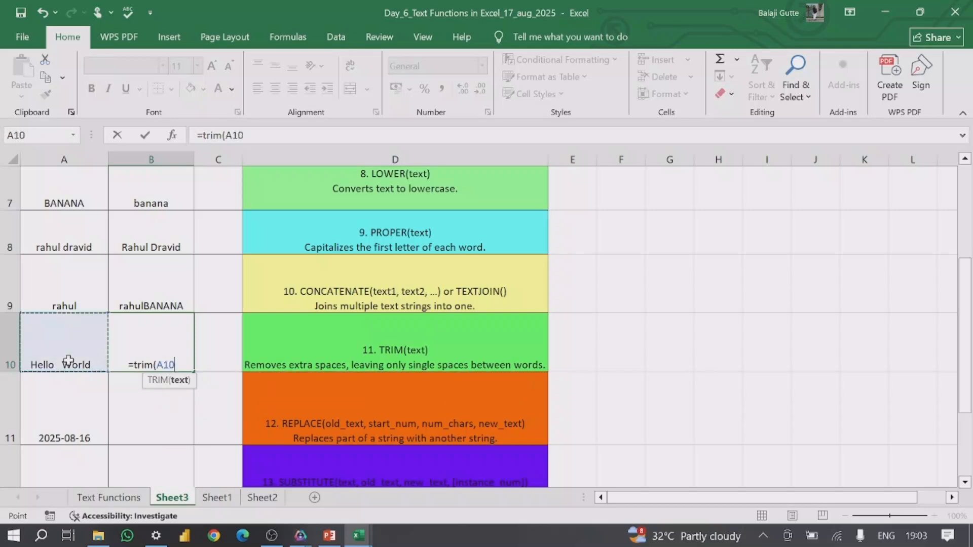
left_click(64, 364)
type(")")
key("Return")
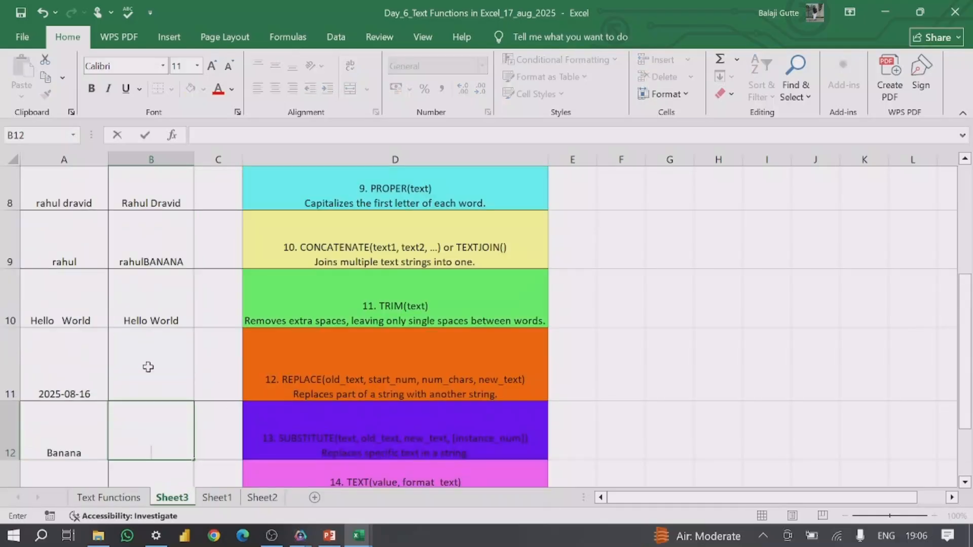
Begin a REPLACE formula in cell B11 with "2025-08-16" as the old text
left_click(146, 366)
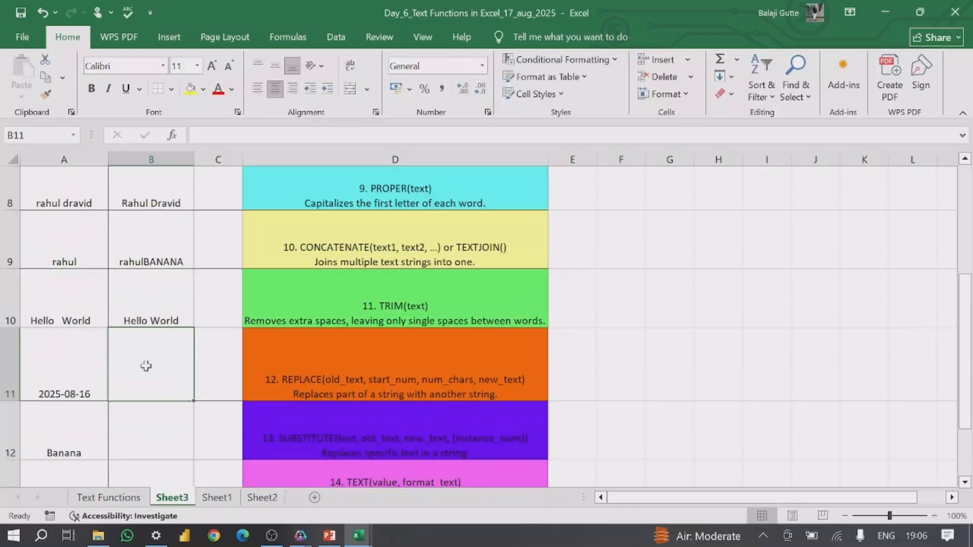
left_click(143, 430)
left_click(140, 378)
type("=re")
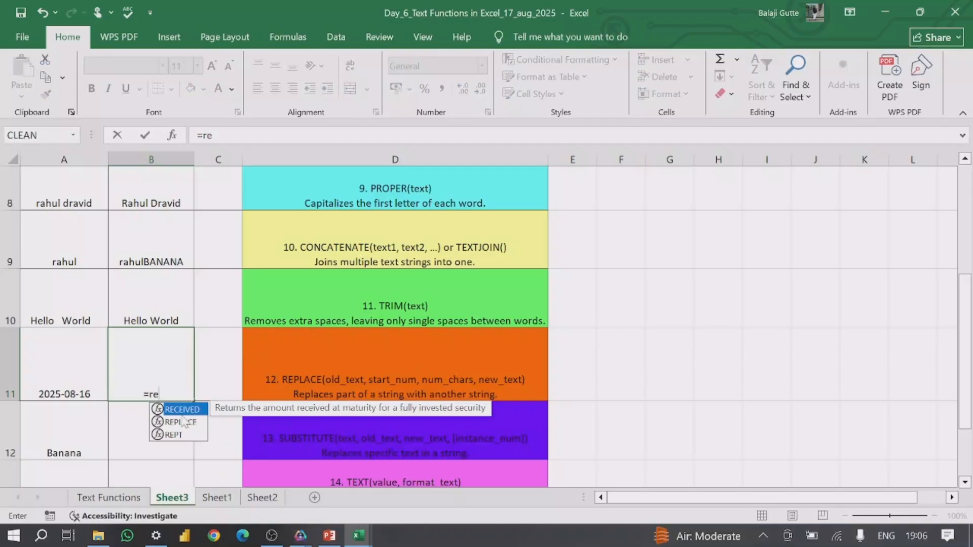
left_click(174, 423)
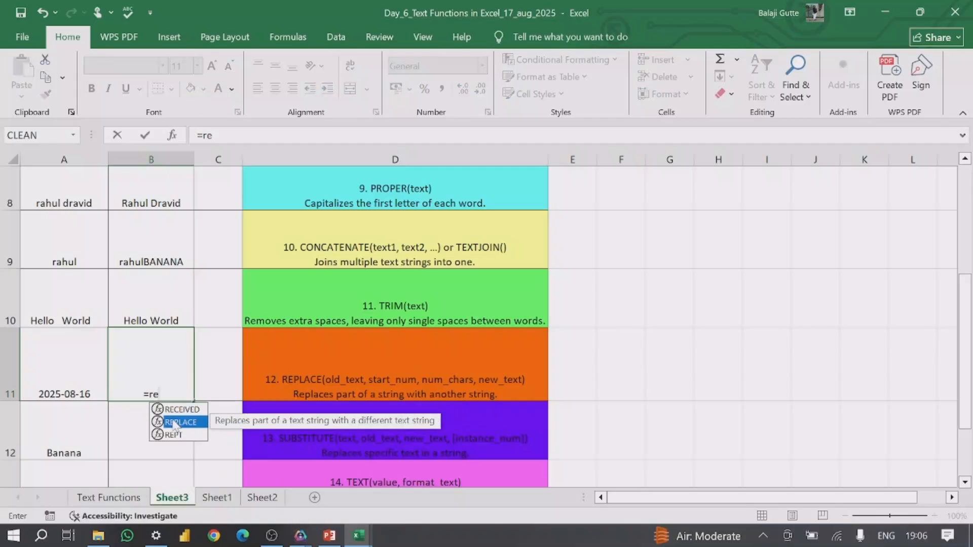
double_click(175, 424)
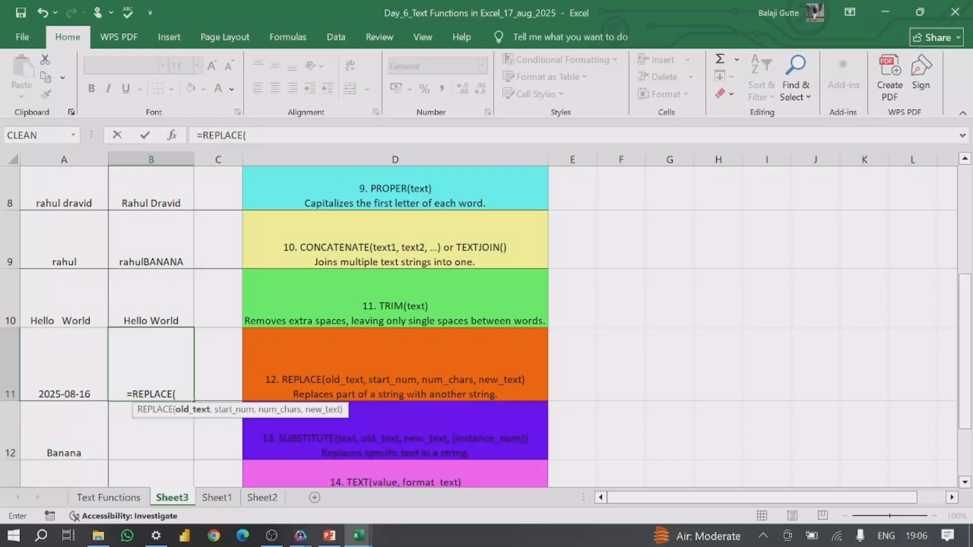
type("\"")
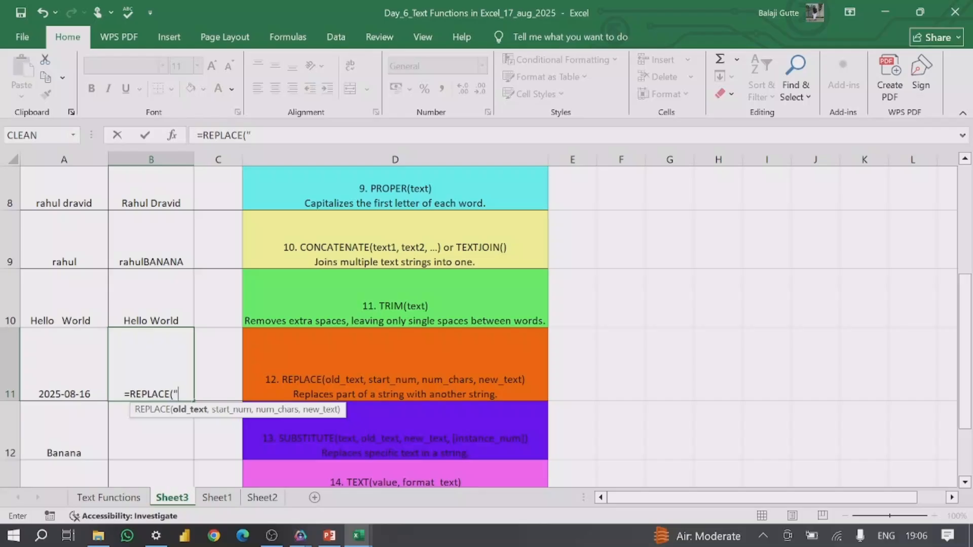
type("2")
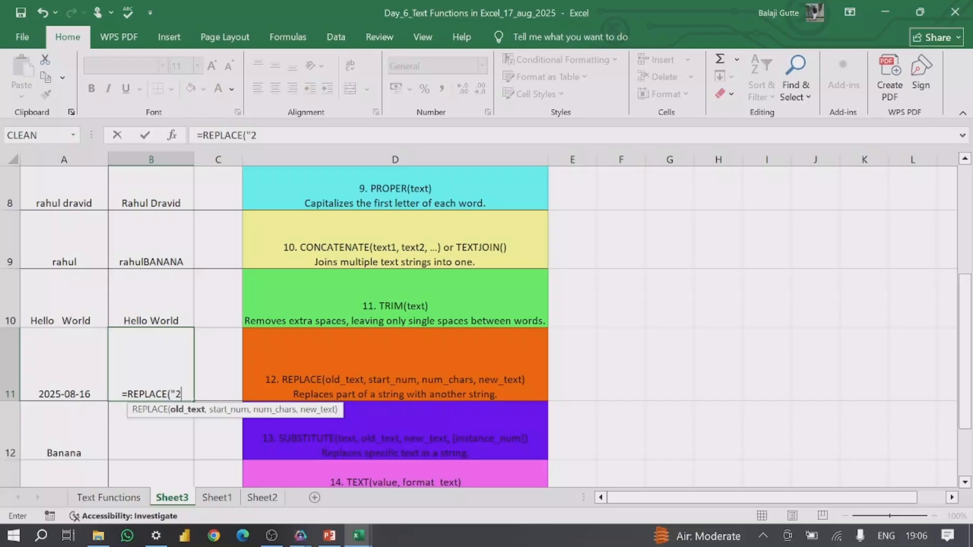
type("025")
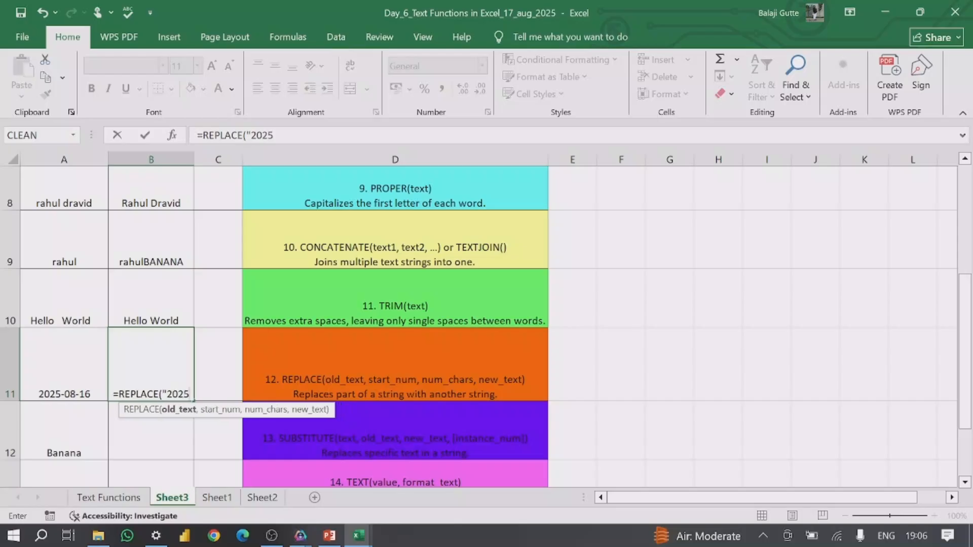
type("-")
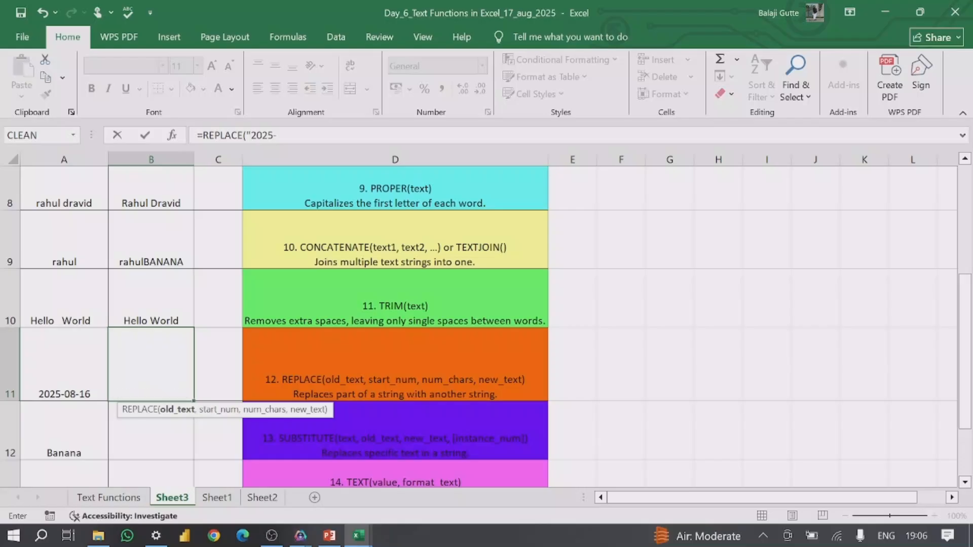
type("08-")
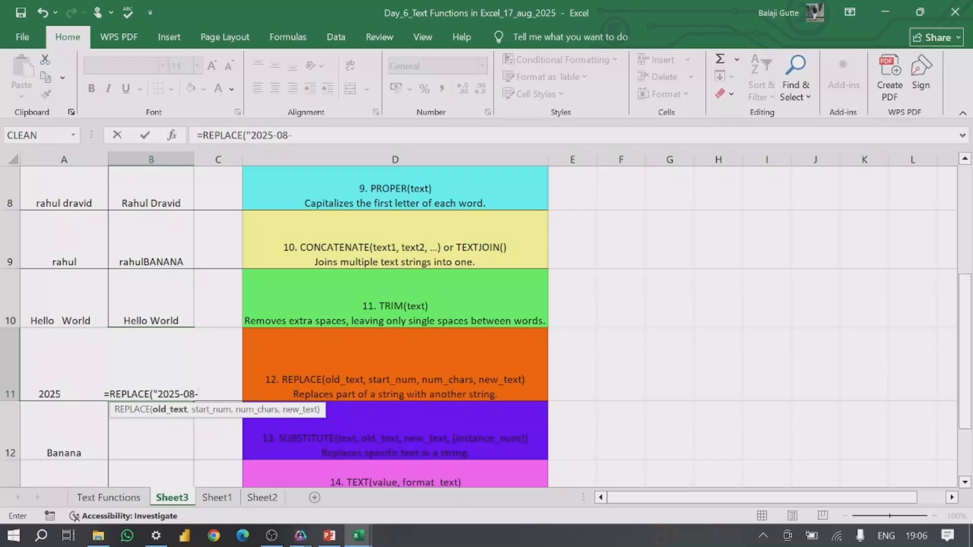
type("16")
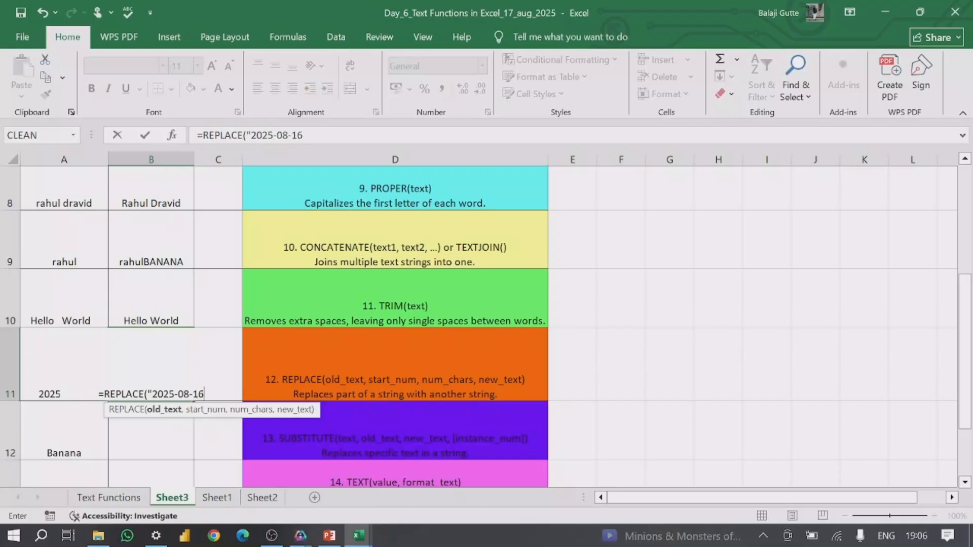
type("\"")
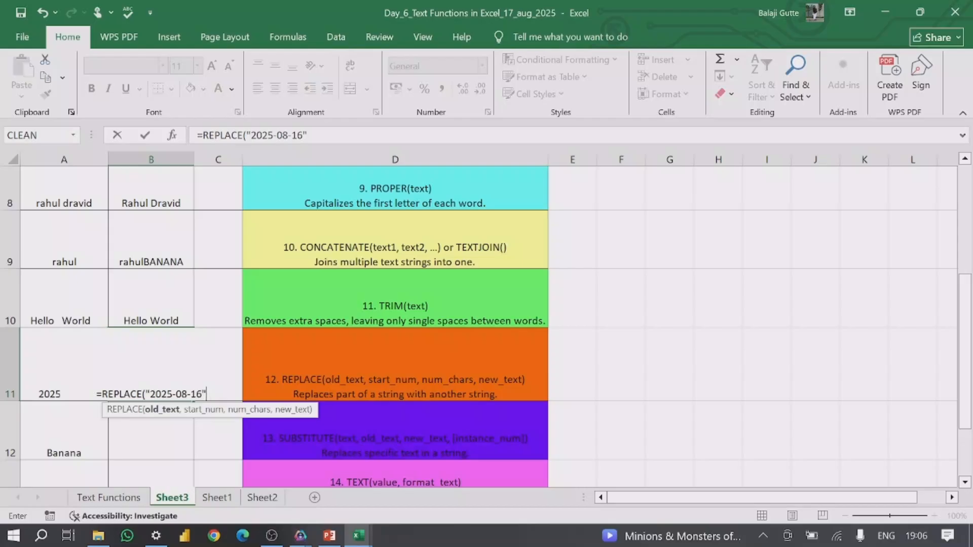
type("1")
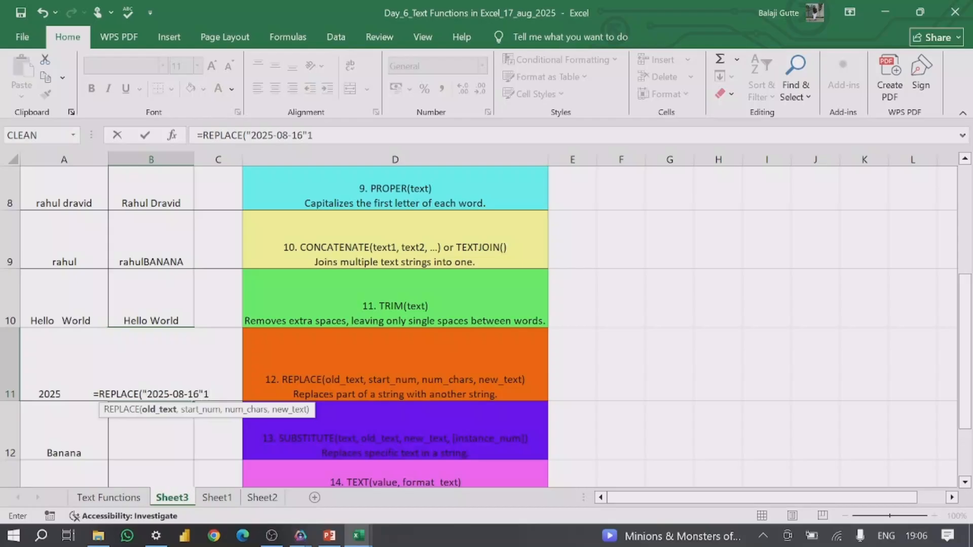
key("BackSpace")
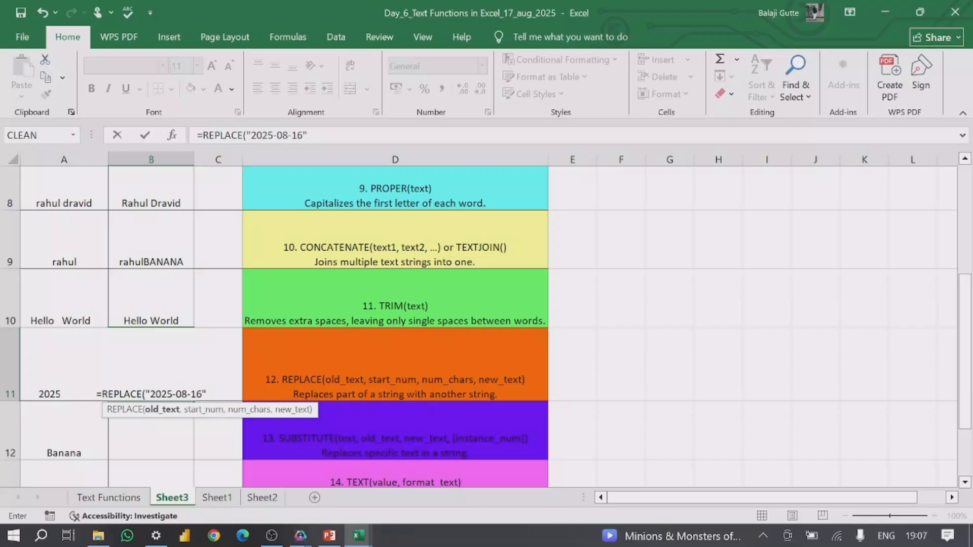
Complete the REPLACE formula in cell B11 with start number 1, 4 characters and "2026" as the new text
type(",")
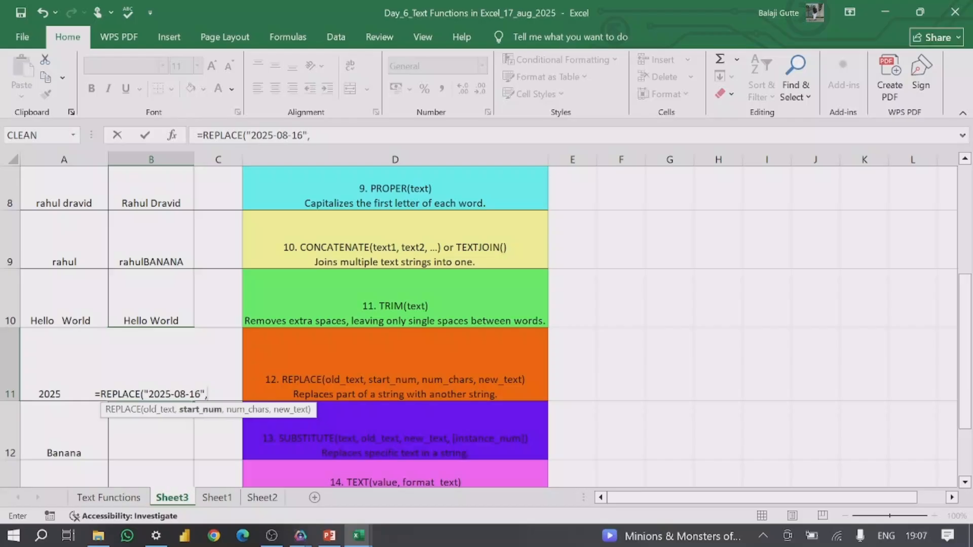
type("1")
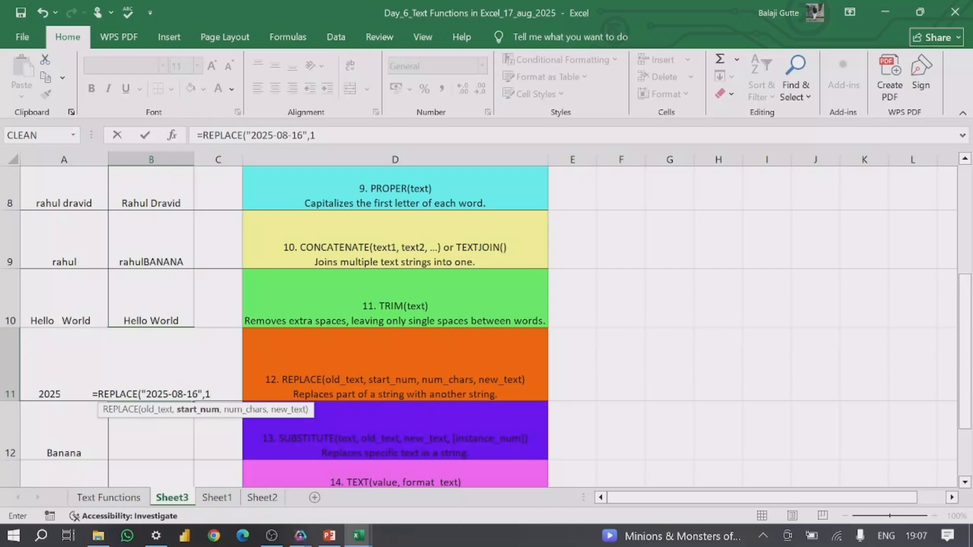
type(",")
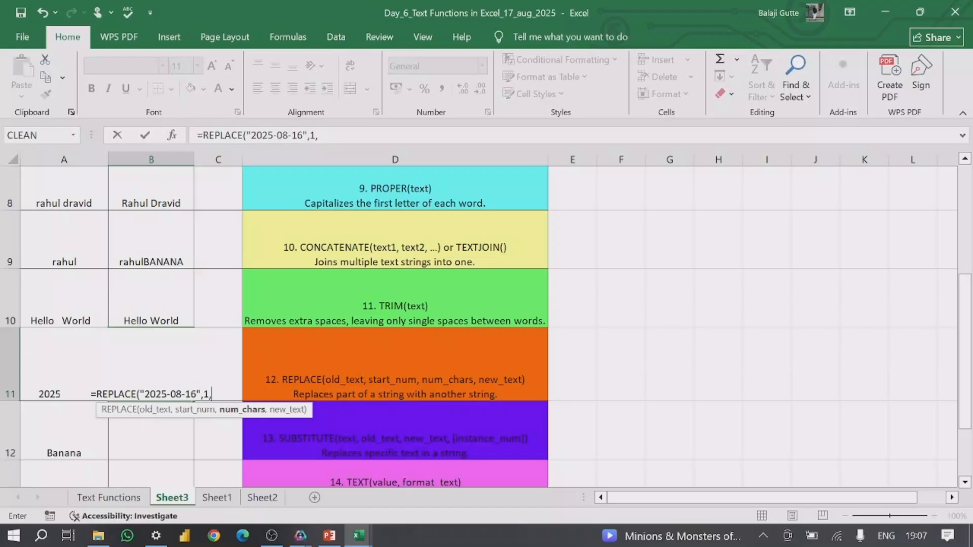
type("4")
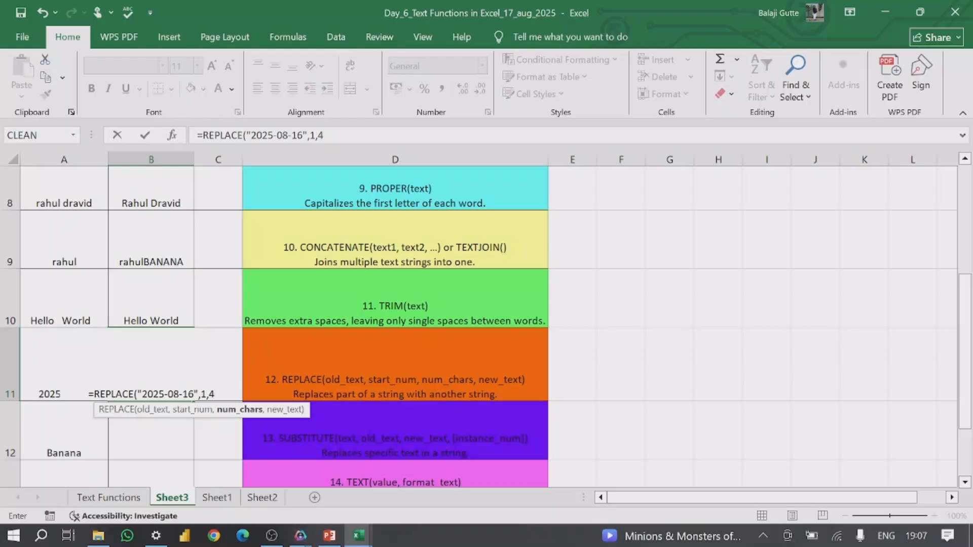
type(",")
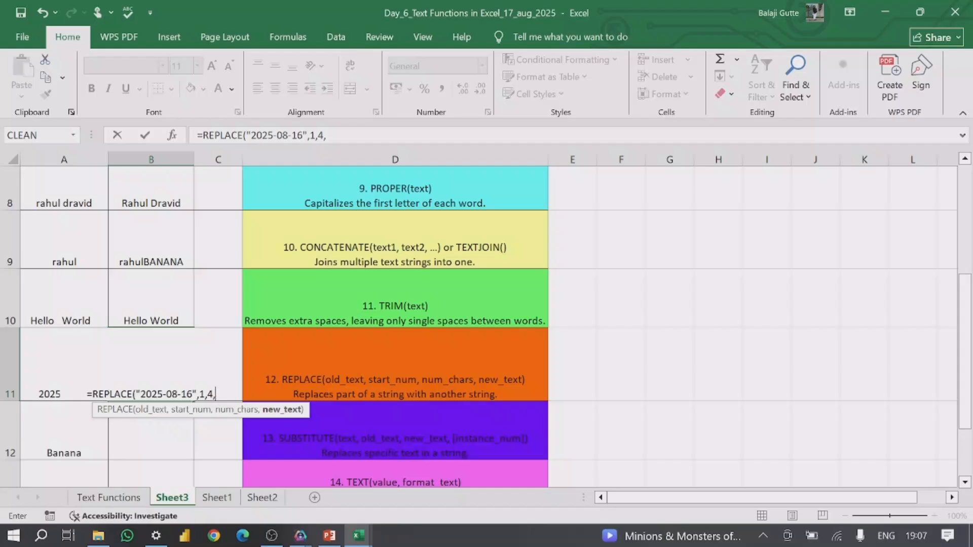
type("\"")
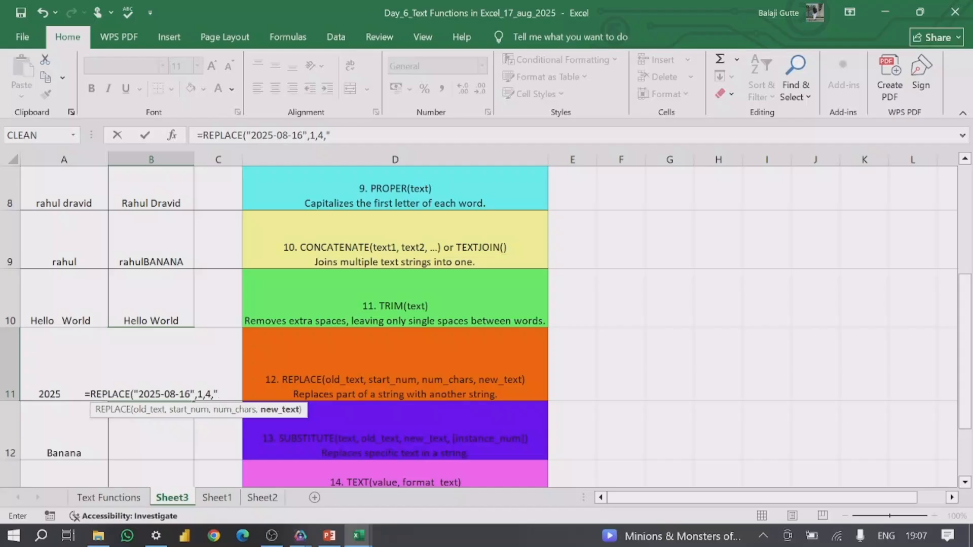
type("202")
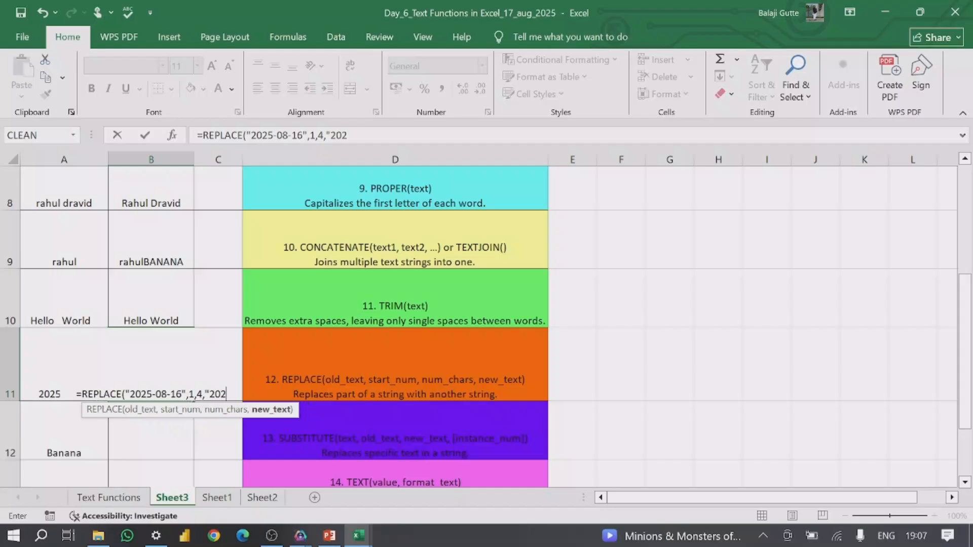
type("6")
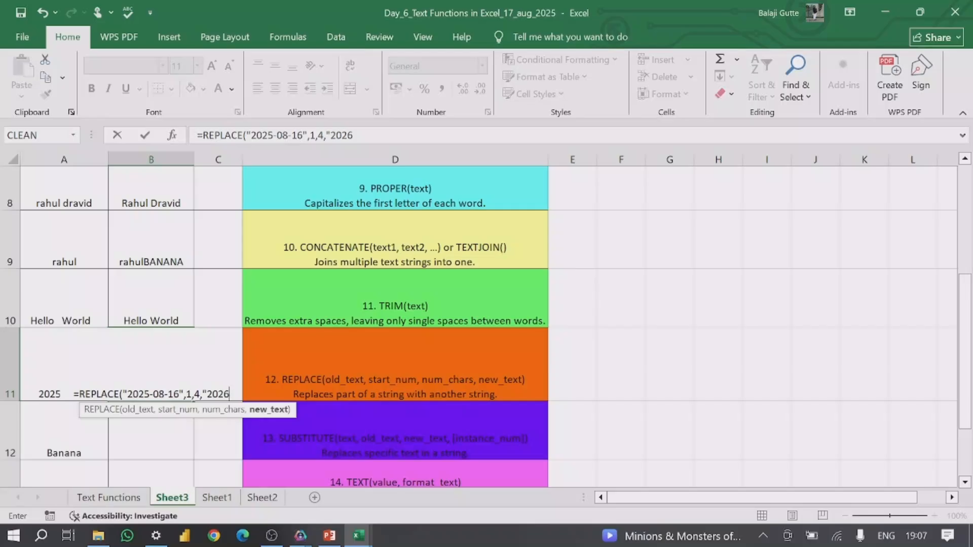
type("\"")
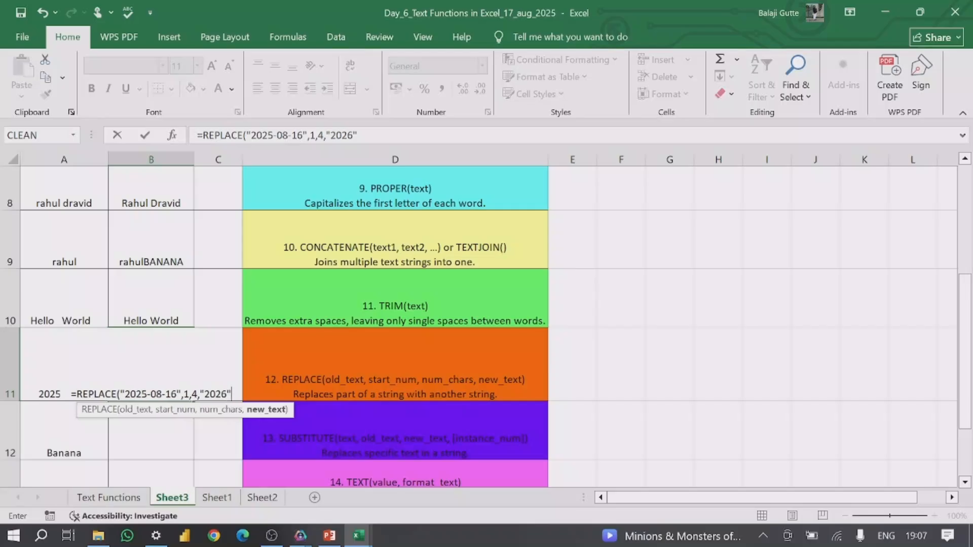
type(")")
key("Return")
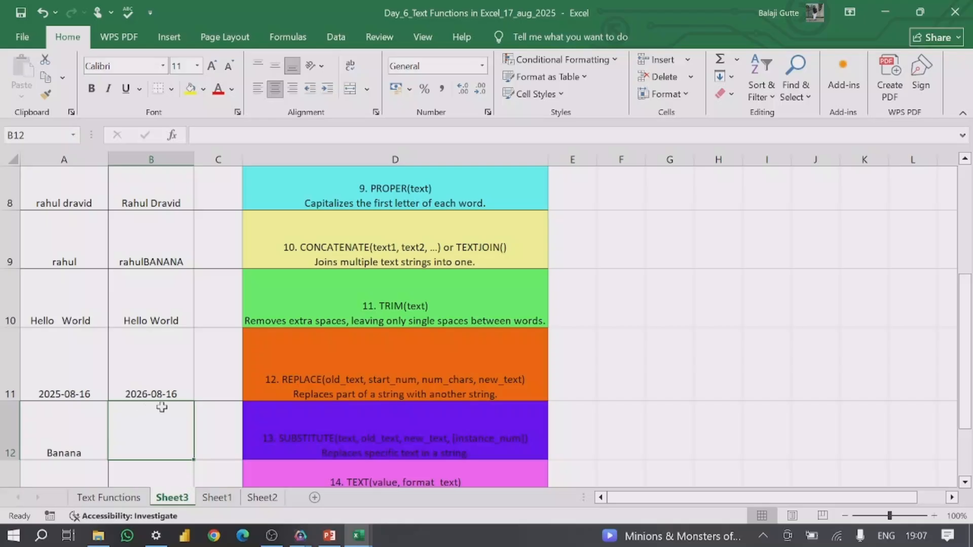
Begin a SUBSTITUTE formula in cell B12 with cell A12 as the text argument
scroll(155, 410, "down", 1)
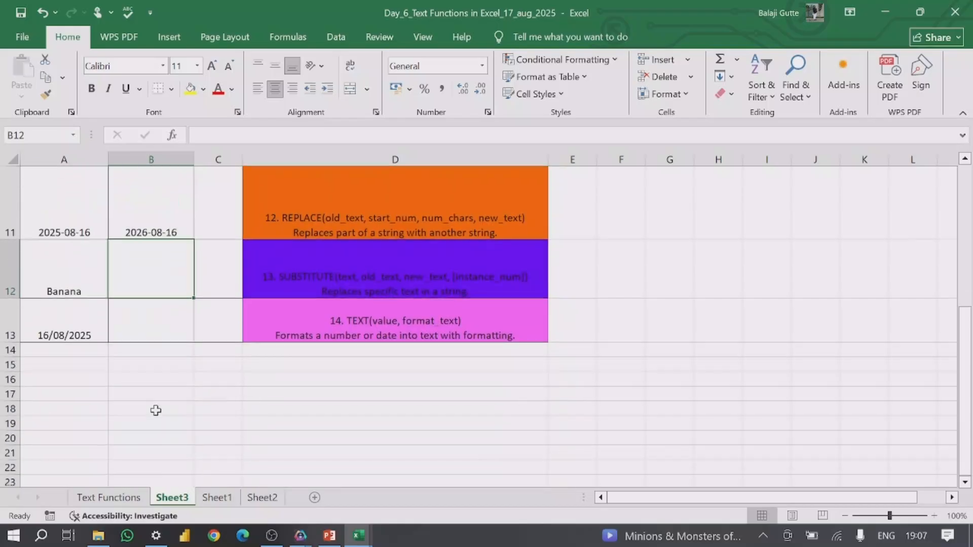
scroll(155, 411, "up", 1)
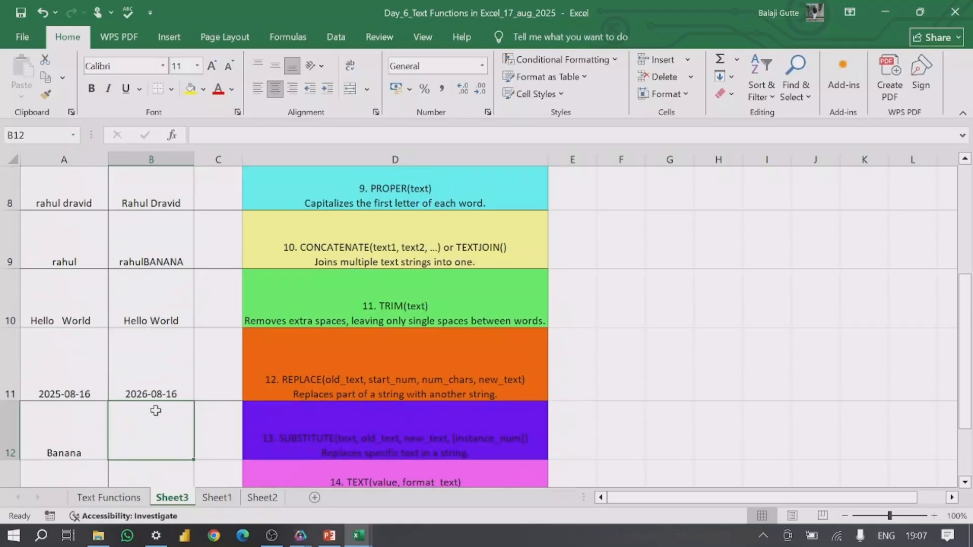
scroll(155, 410, "down", 1)
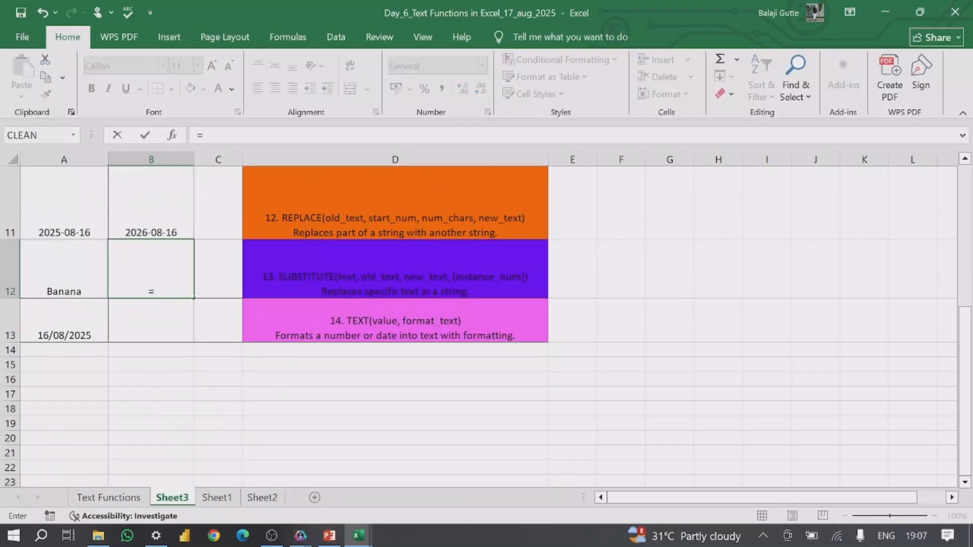
type("sub")
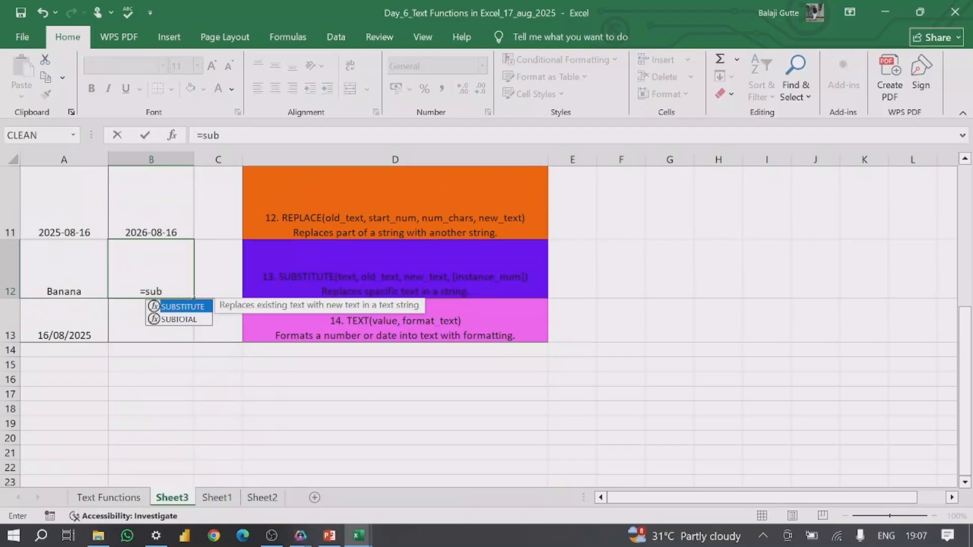
double_click(177, 308)
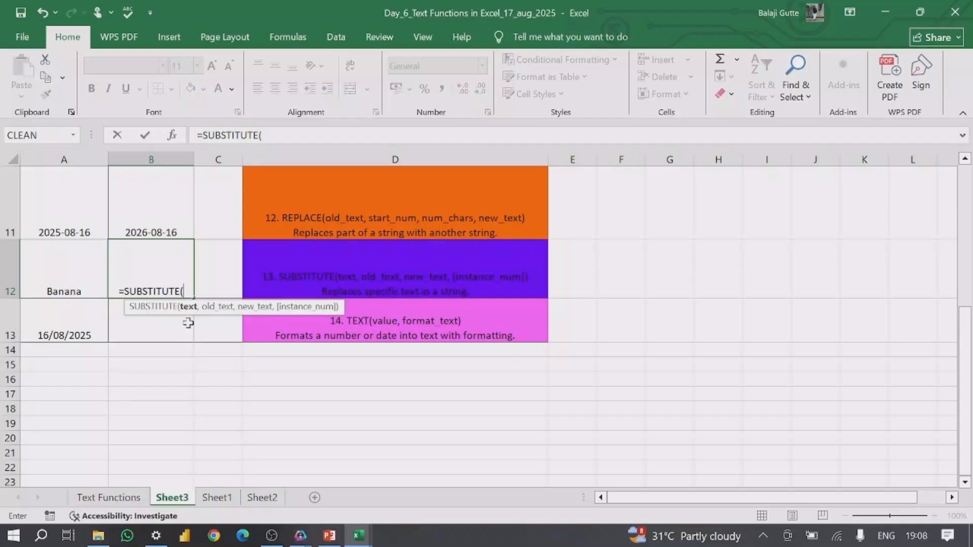
left_click(56, 288)
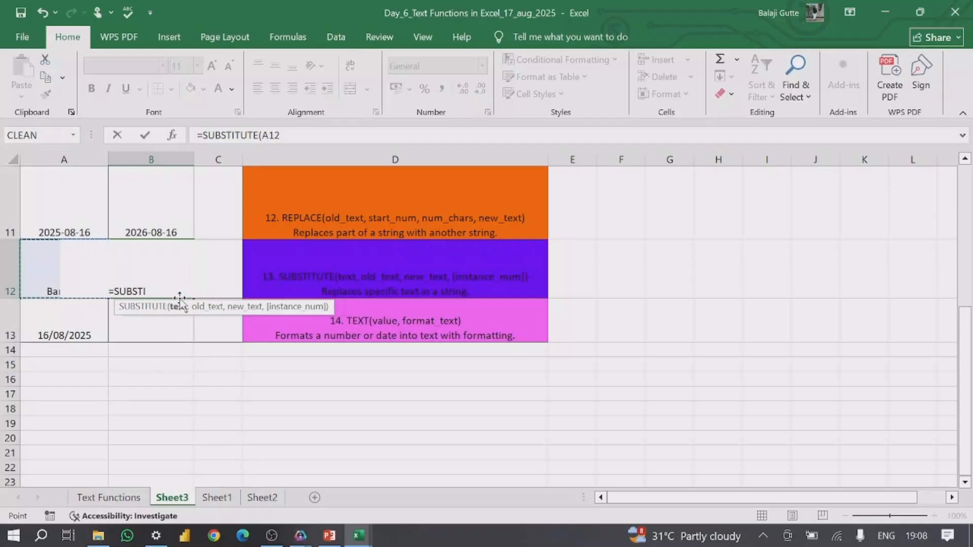
type(",")
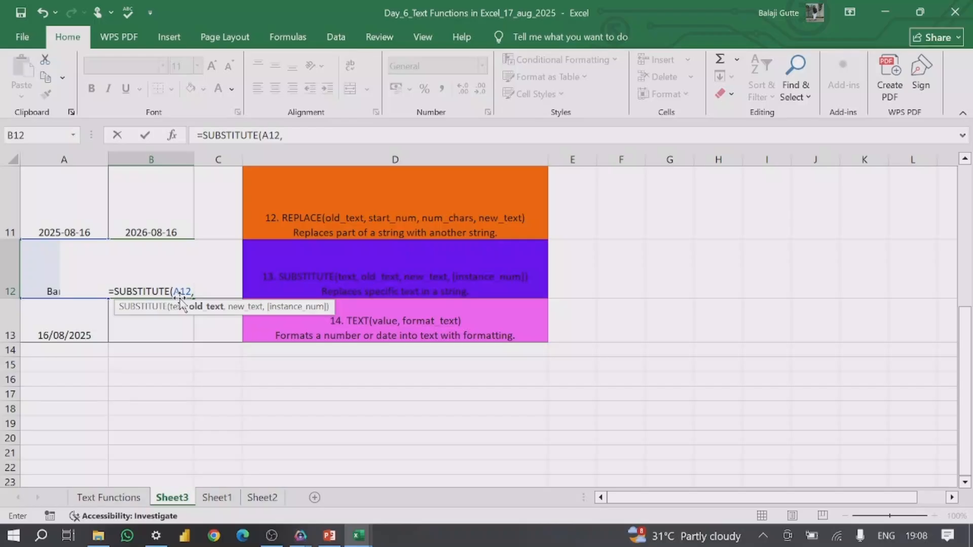
type("'N")
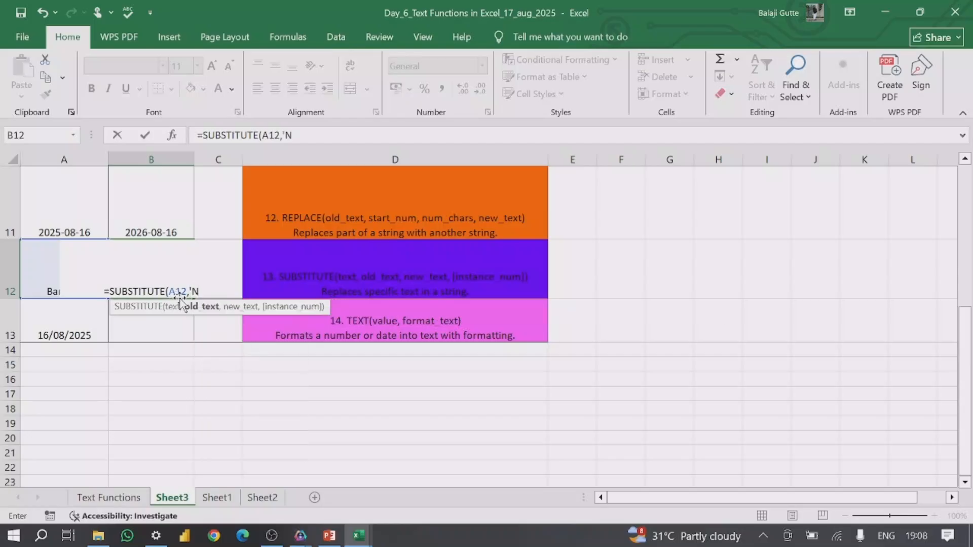
key("BackSpace")
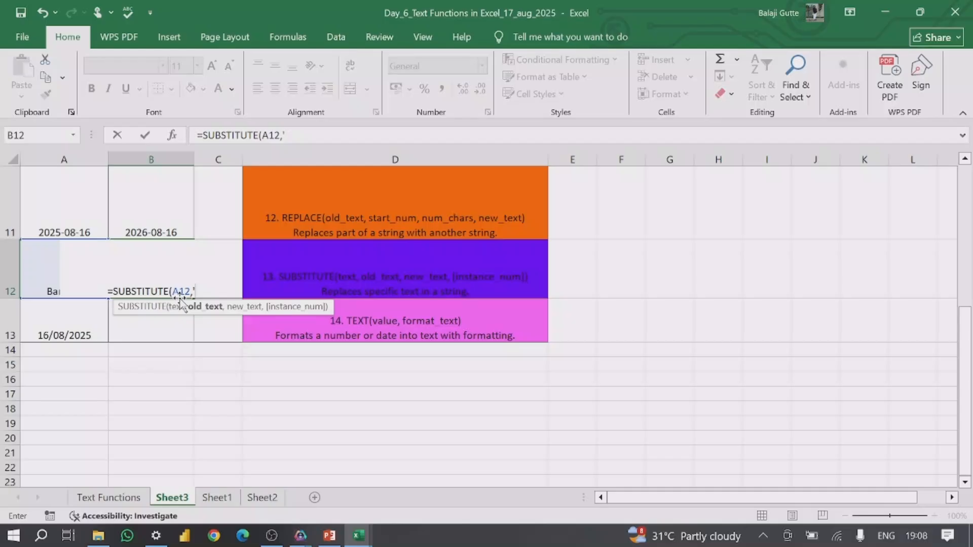
type("n")
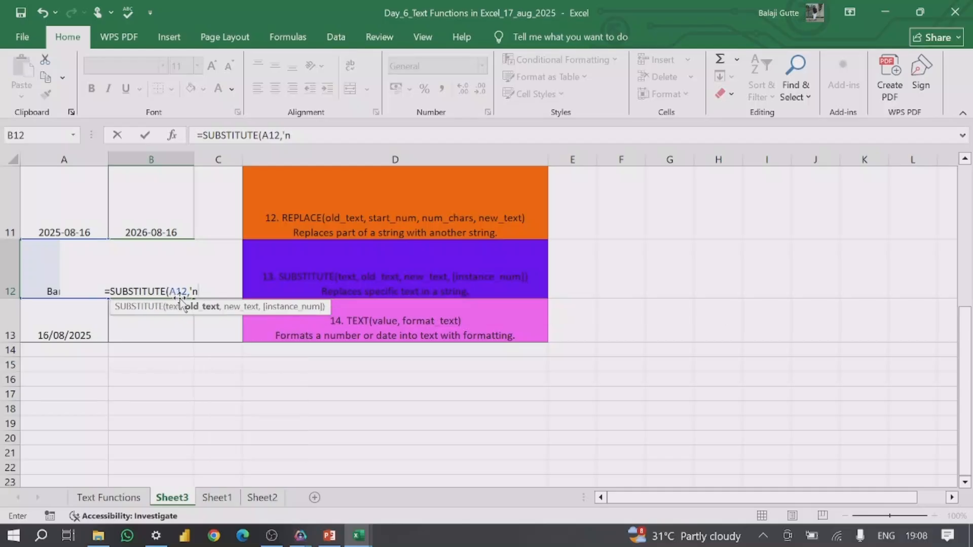
key("BackSpace")
key("BackSpace")
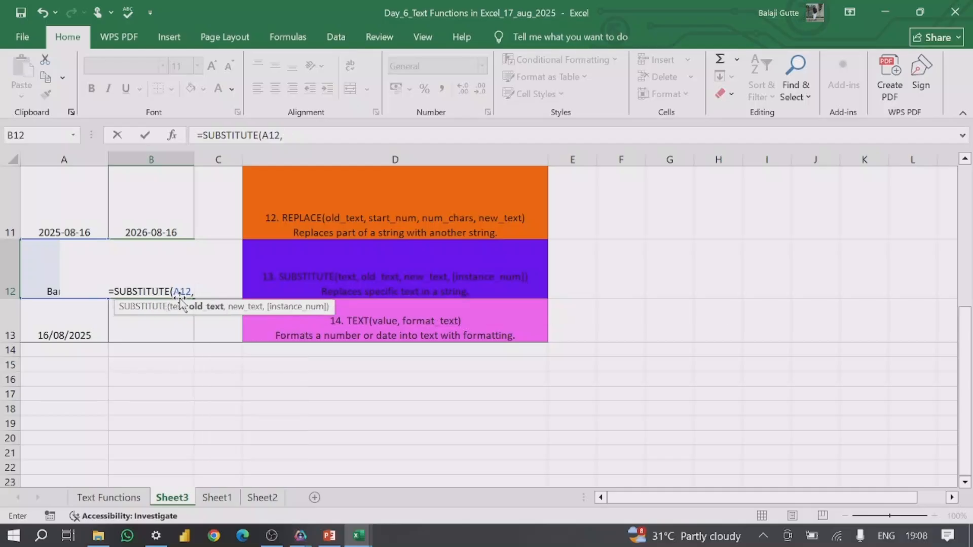
Complete the SUBSTITUTE formula in cell B12 with "n" as the old text, "h" as the new text and instance number 1
type("\"")
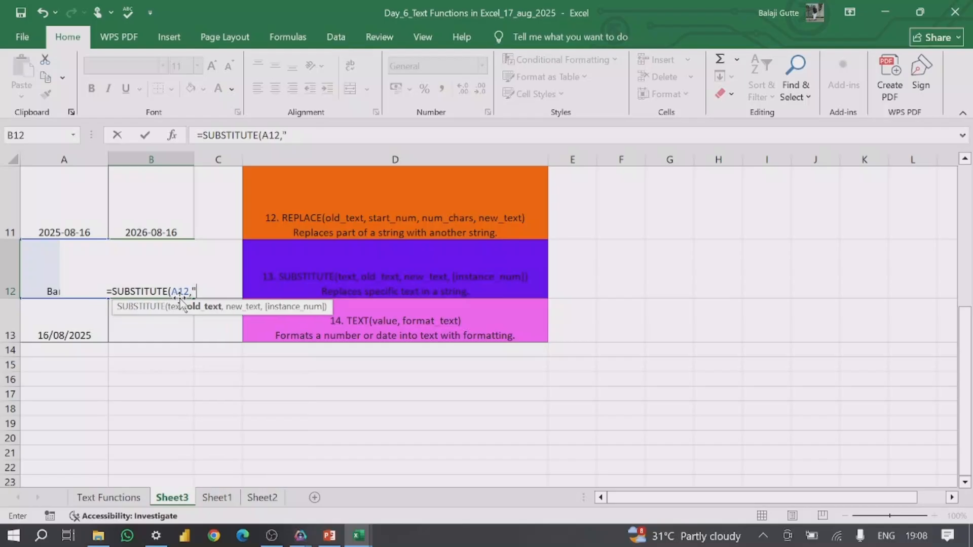
type("n\"")
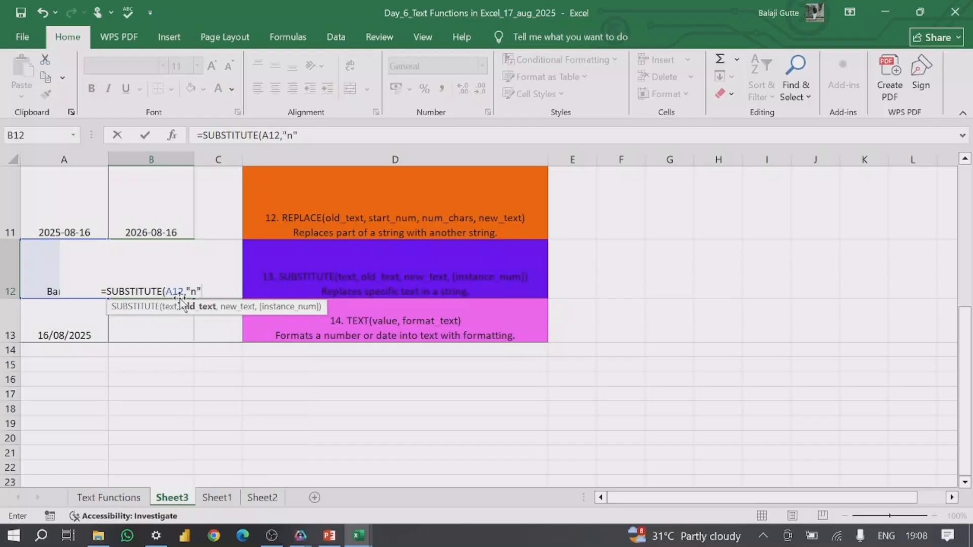
type(",")
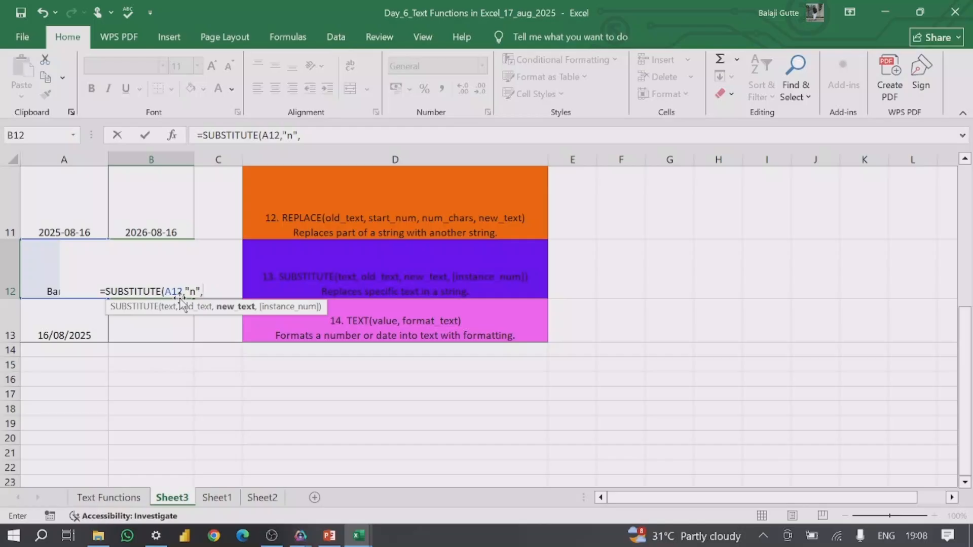
type("\"")
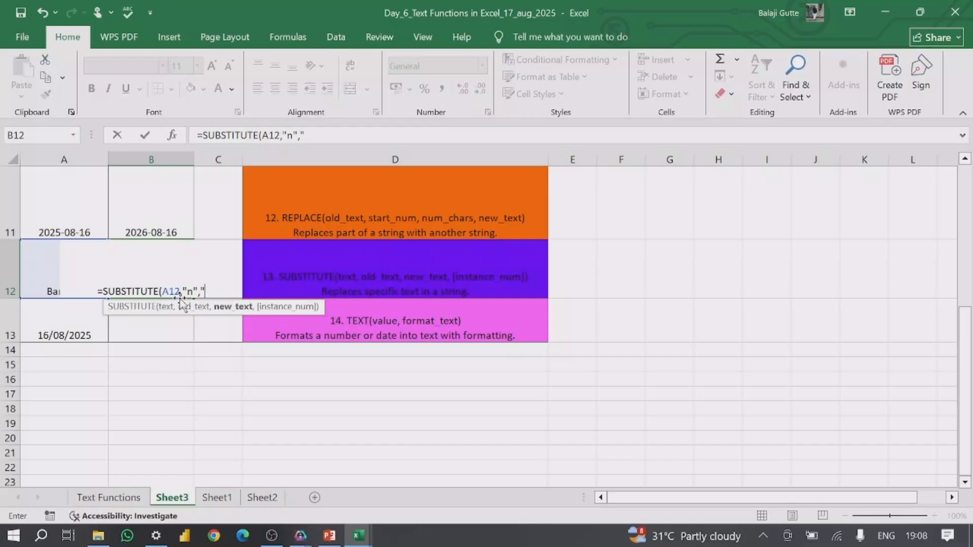
type("h")
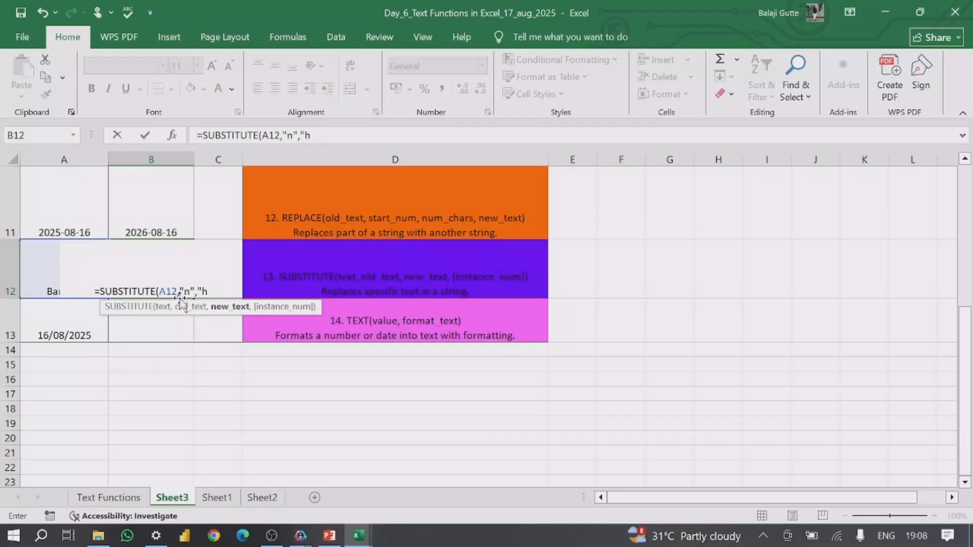
type("\"")
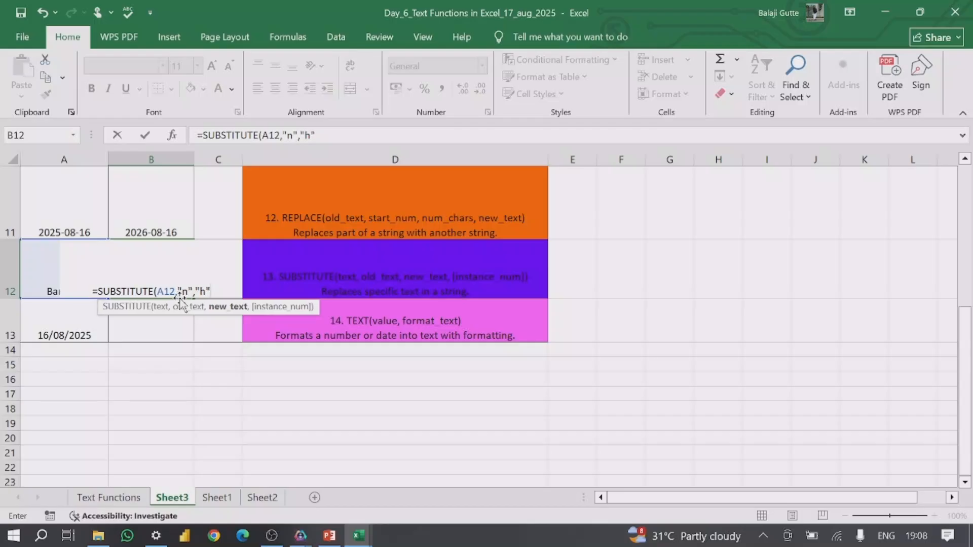
type(",")
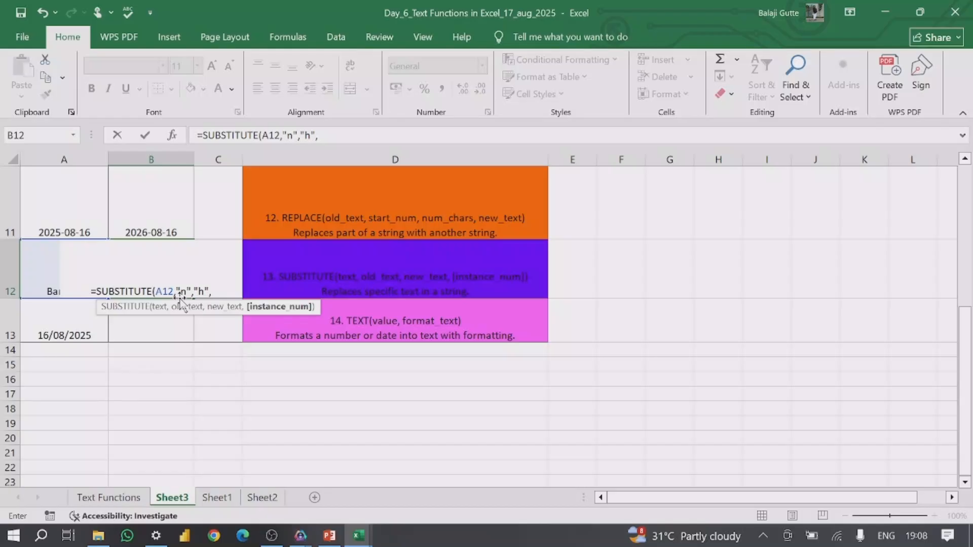
type("1")
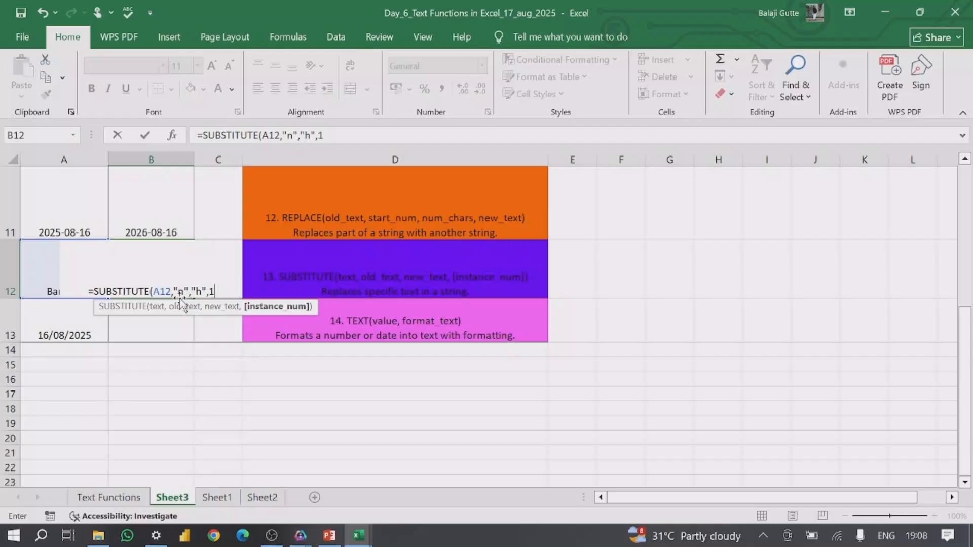
type(")")
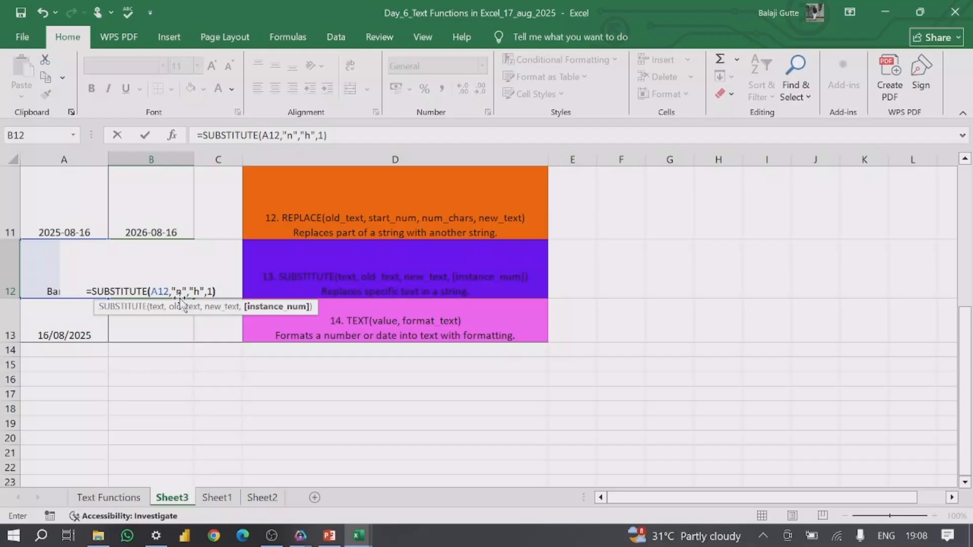
key("Return")
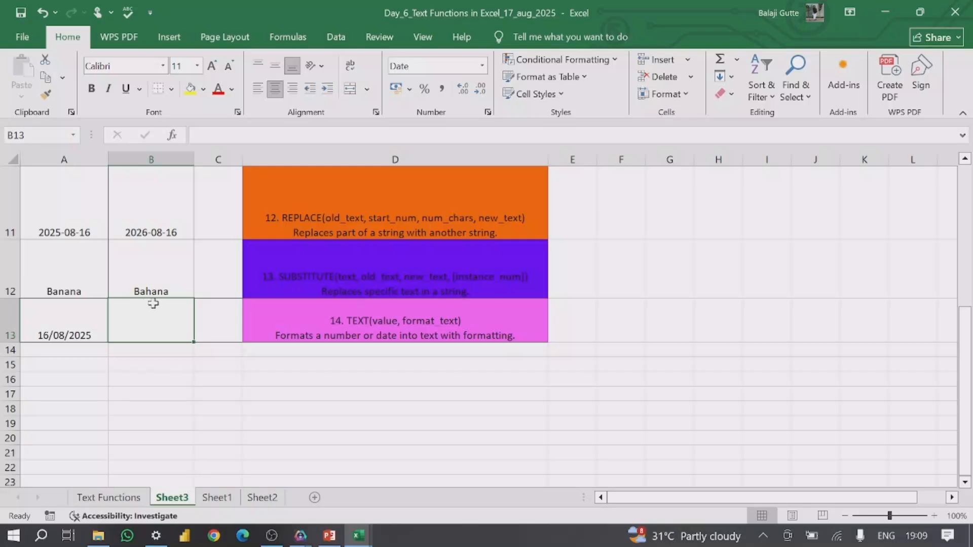
left_click(150, 277)
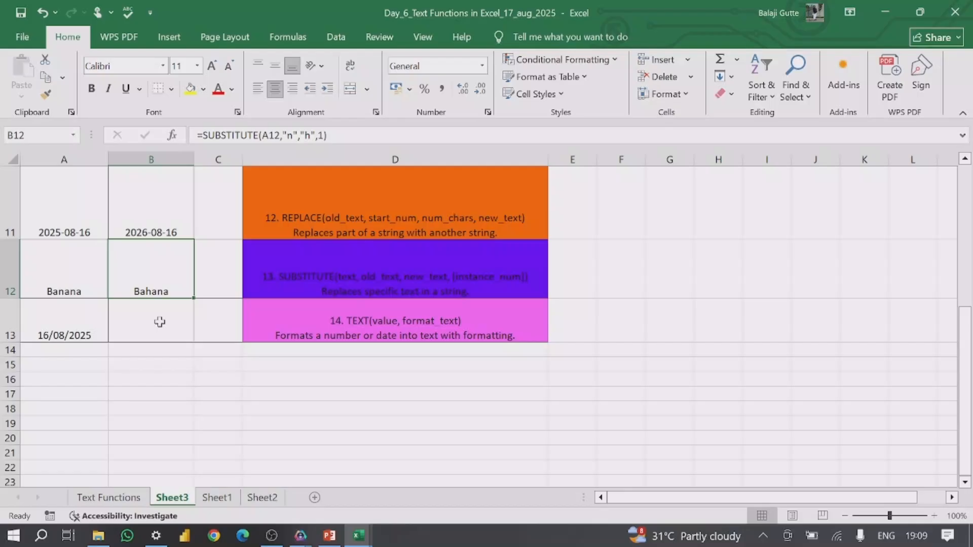
Begin a TEXT formula in cell B13 with cell A13 as the value argument
left_click(142, 324)
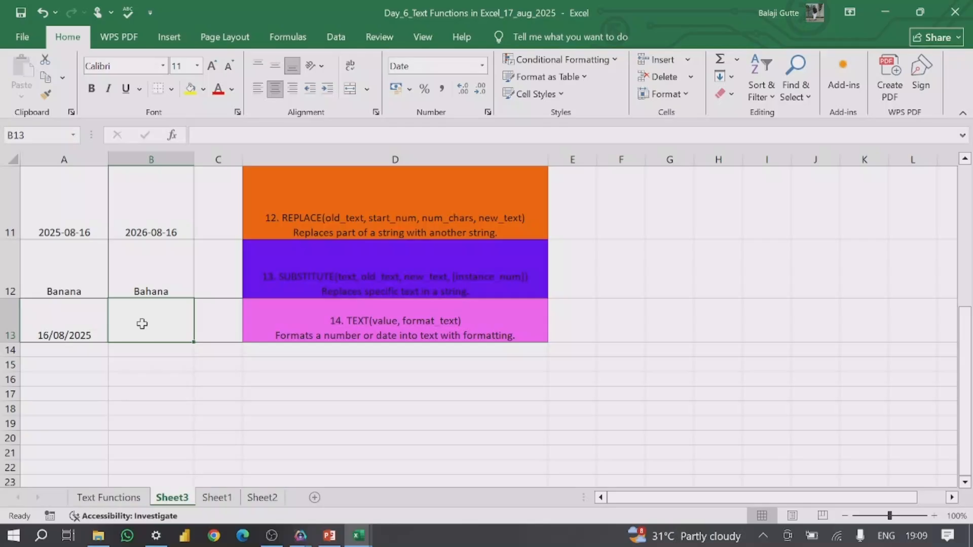
left_click(61, 329)
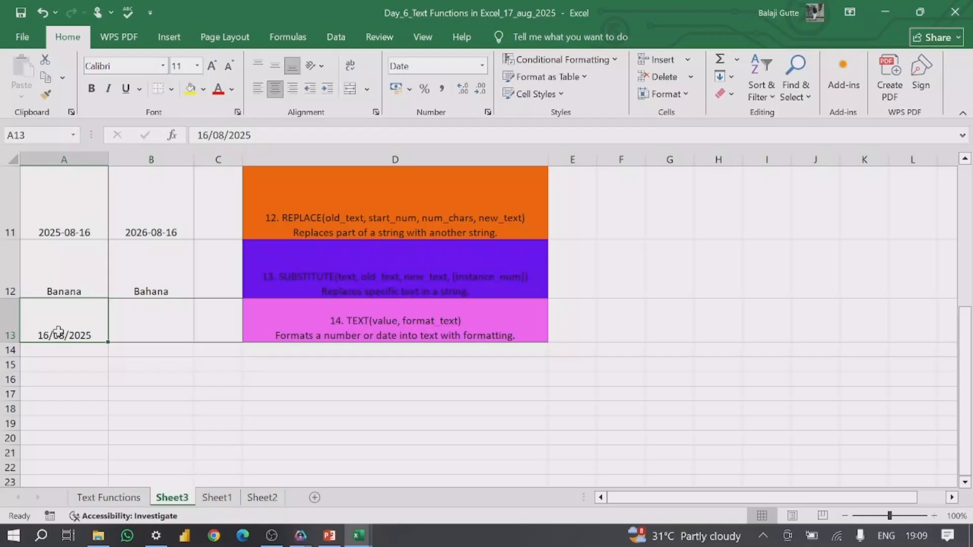
left_click(166, 330)
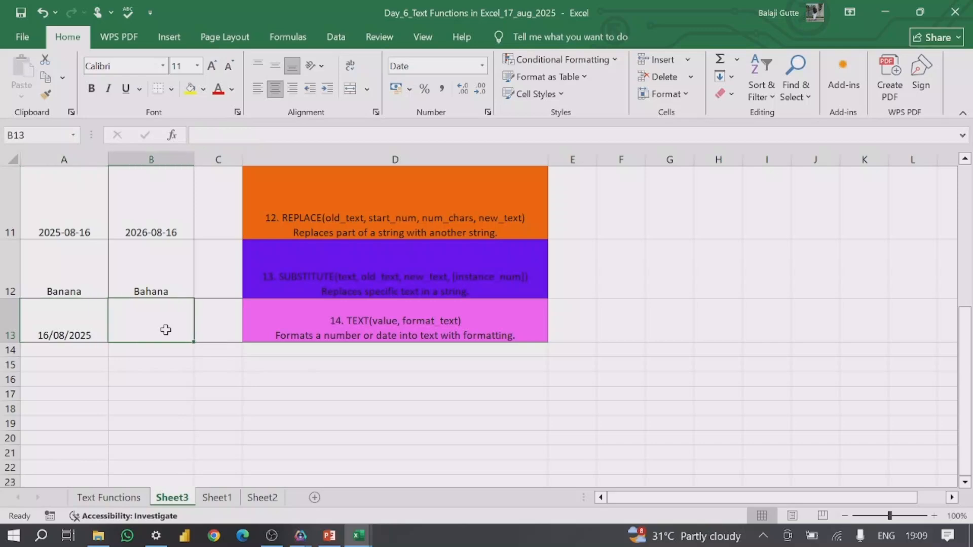
type("=text")
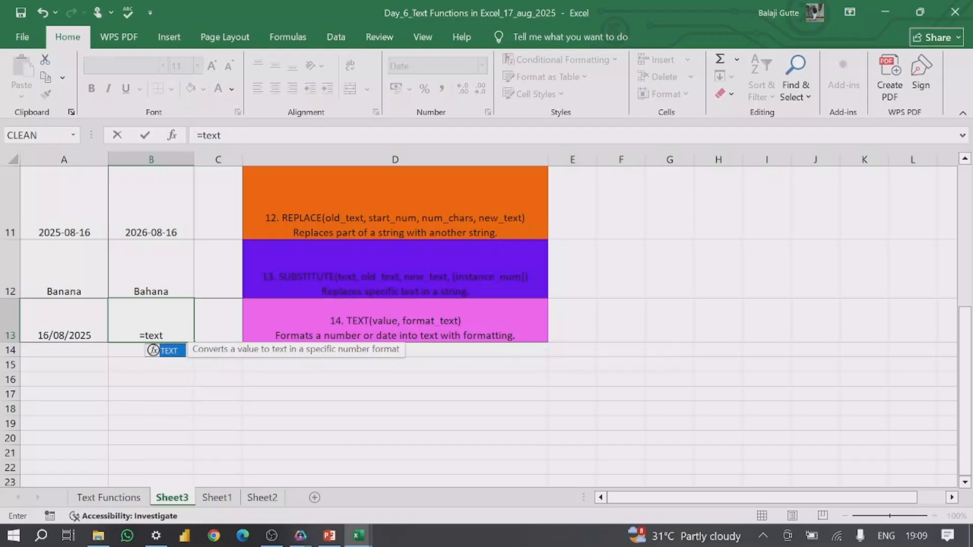
double_click(153, 350)
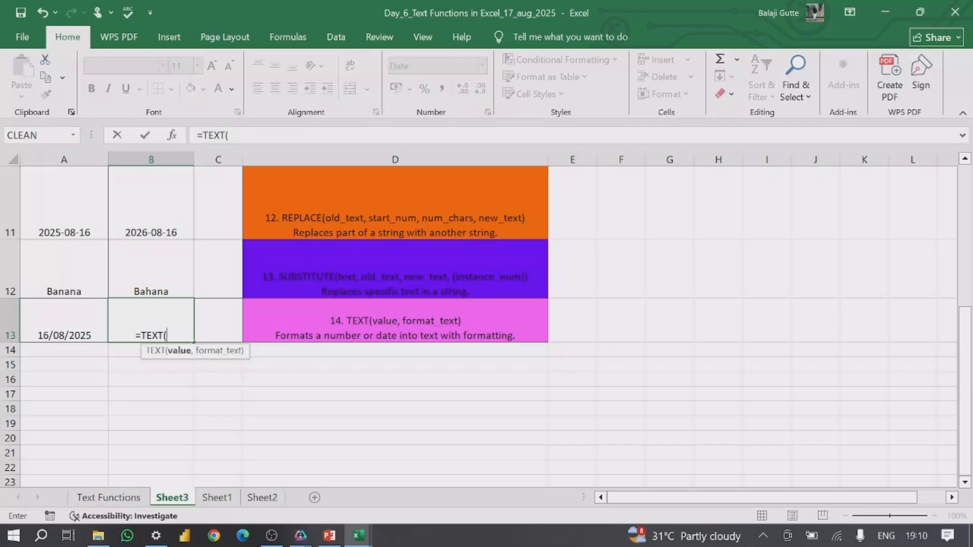
left_click(69, 335)
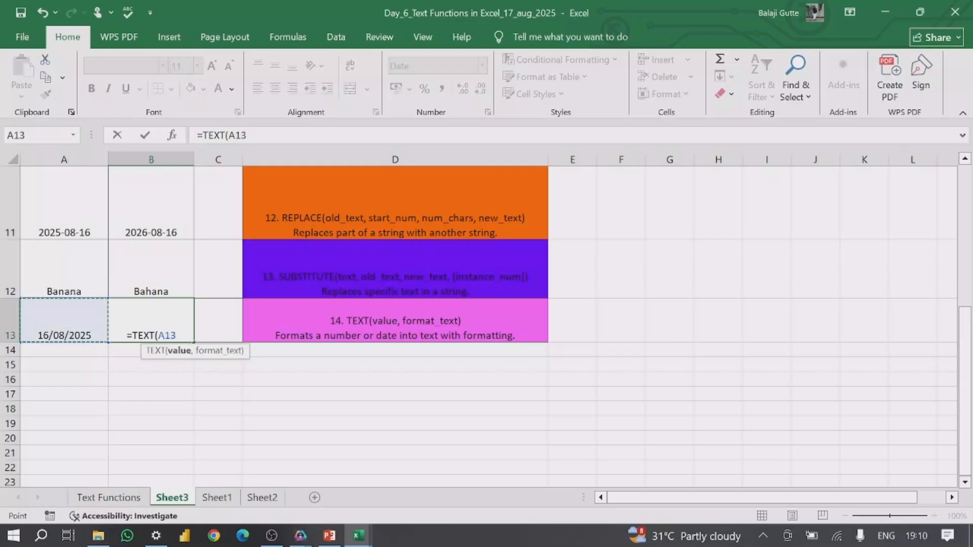
type(",")
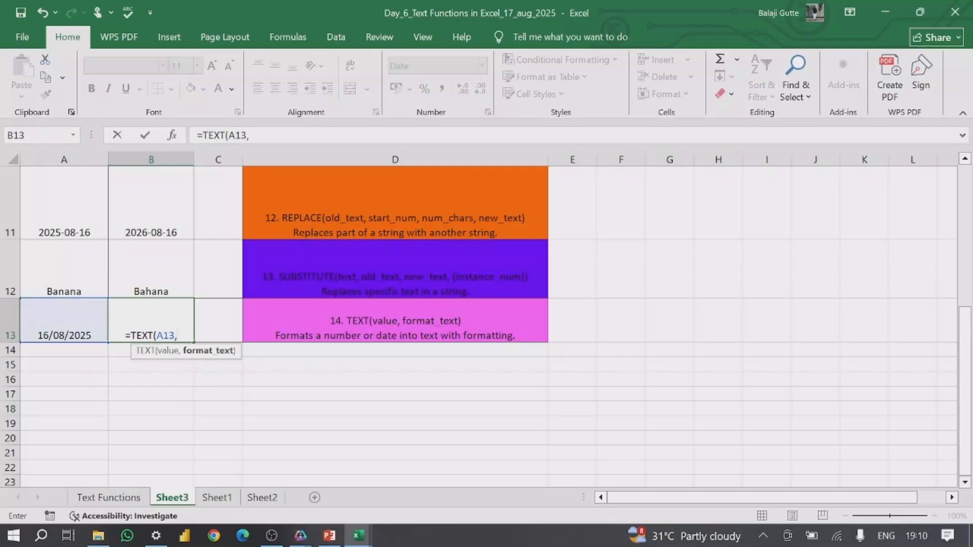
Enter DD-MMM-YYYY as the format text of the TEXT formula in cell B13 and submit the formula
type("\"")
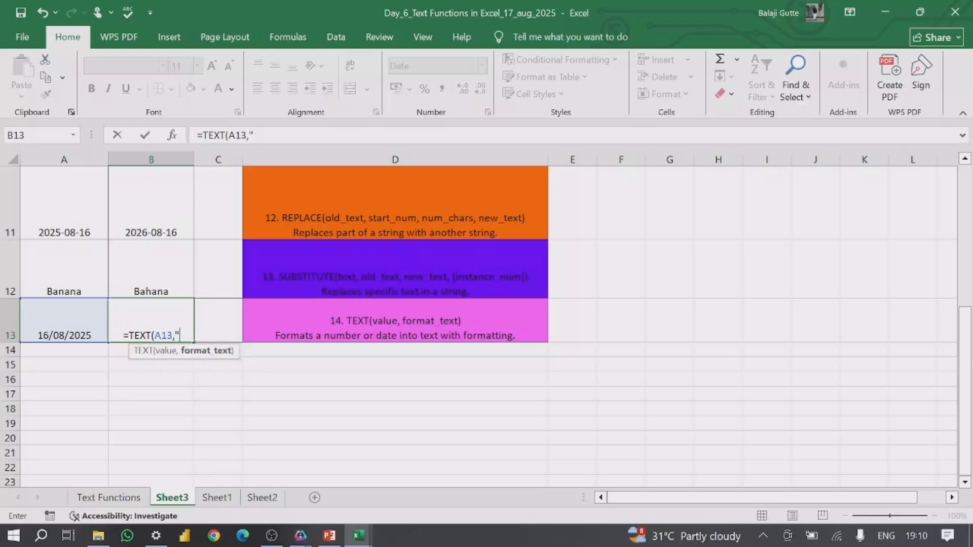
type("DD")
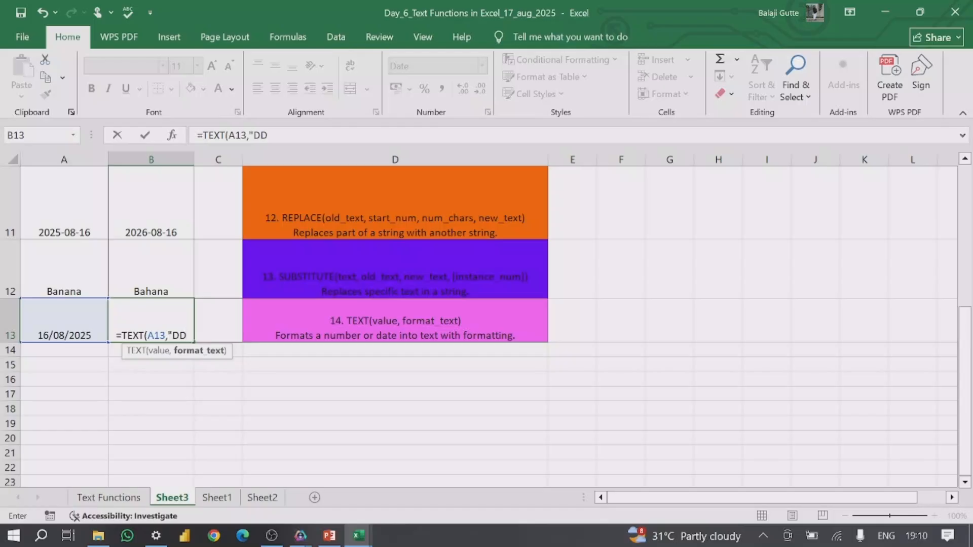
type("-")
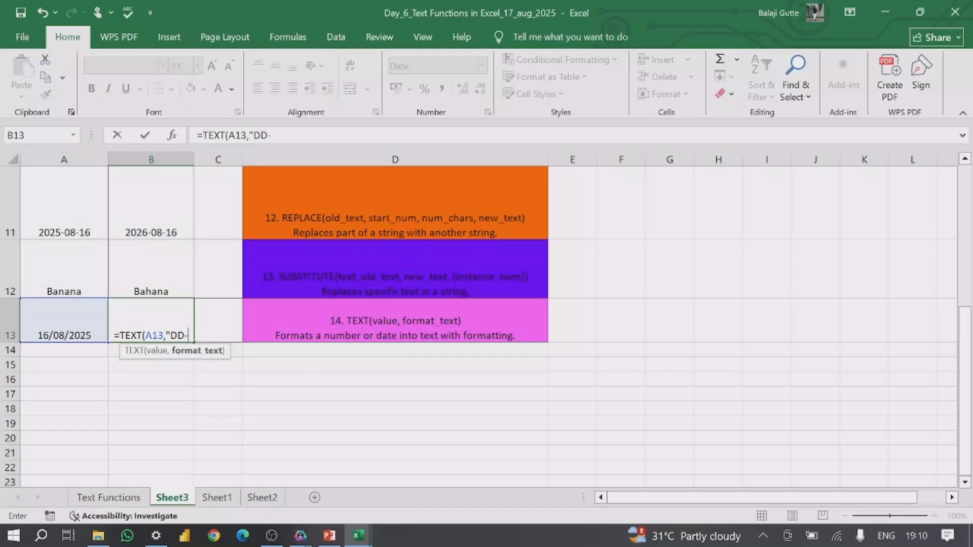
type("MMM")
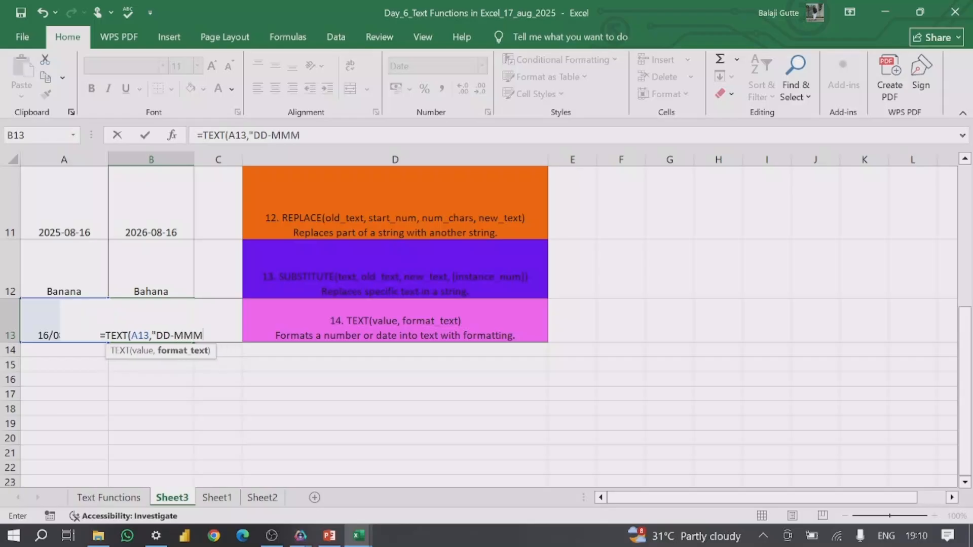
type("-")
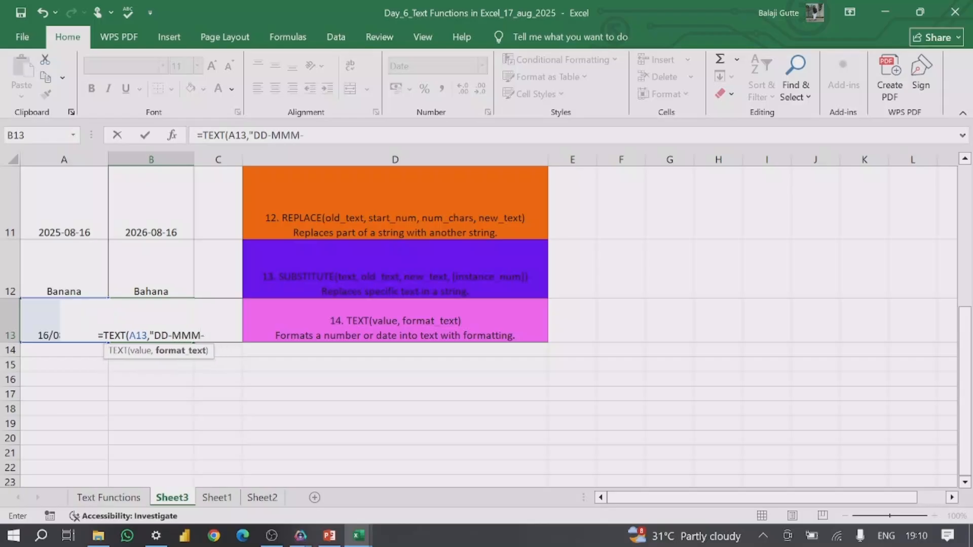
type("YYYY")
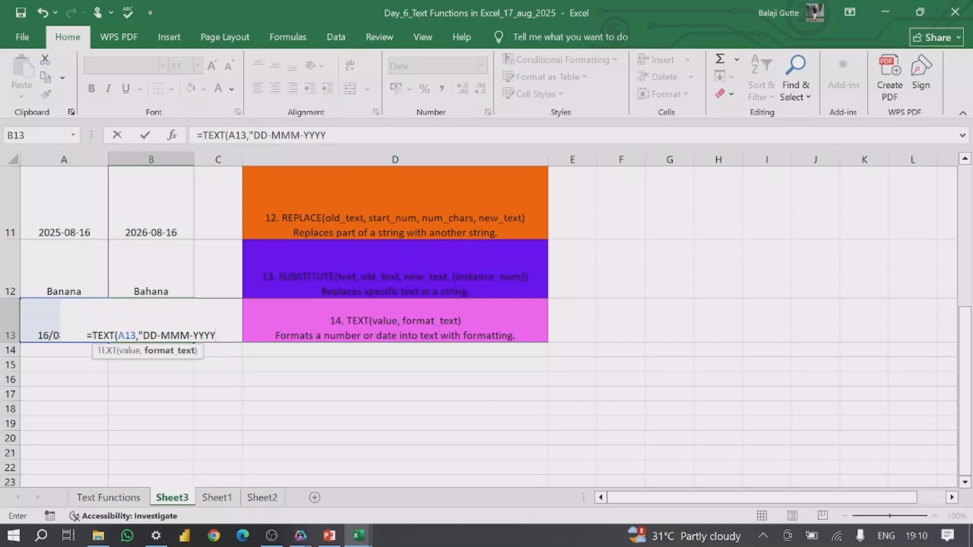
type(")")
key("Return")
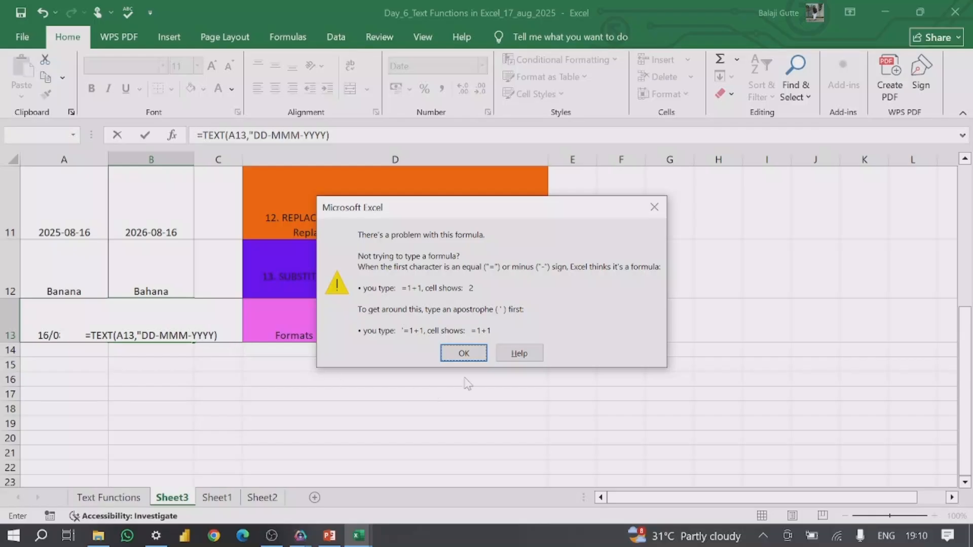
Correct the TEXT formula in cell B13 by adding the missing closing quotation mark after YYYY
left_click(655, 206)
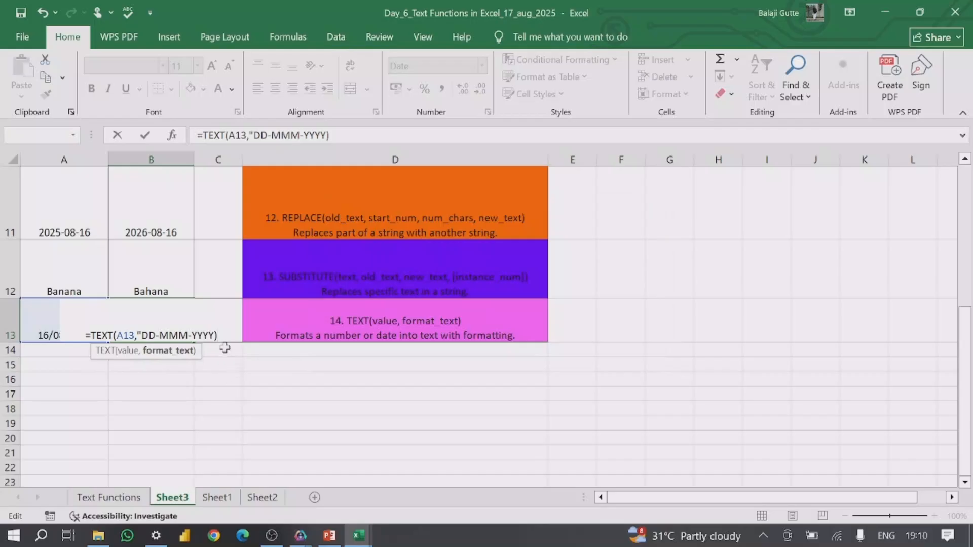
key("Left")
type("\"")
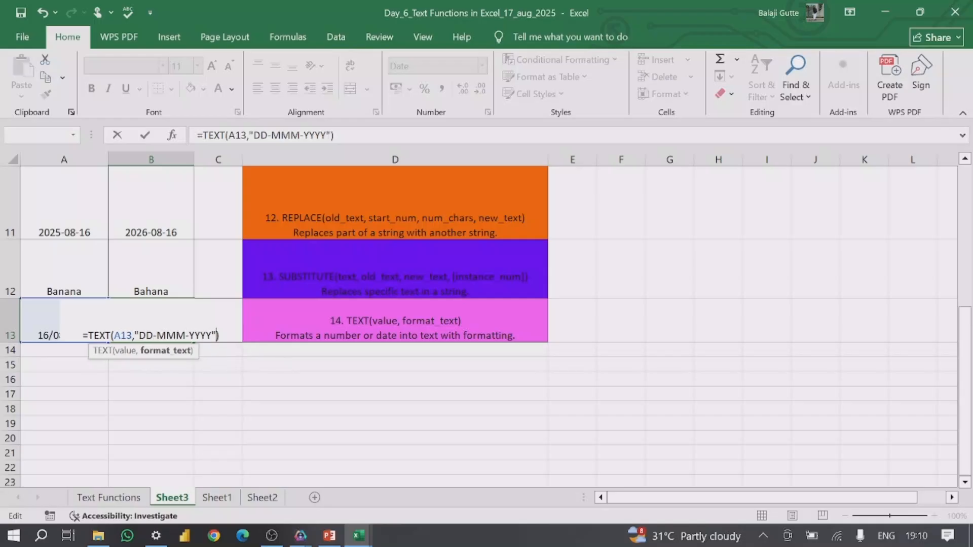
key("Return")
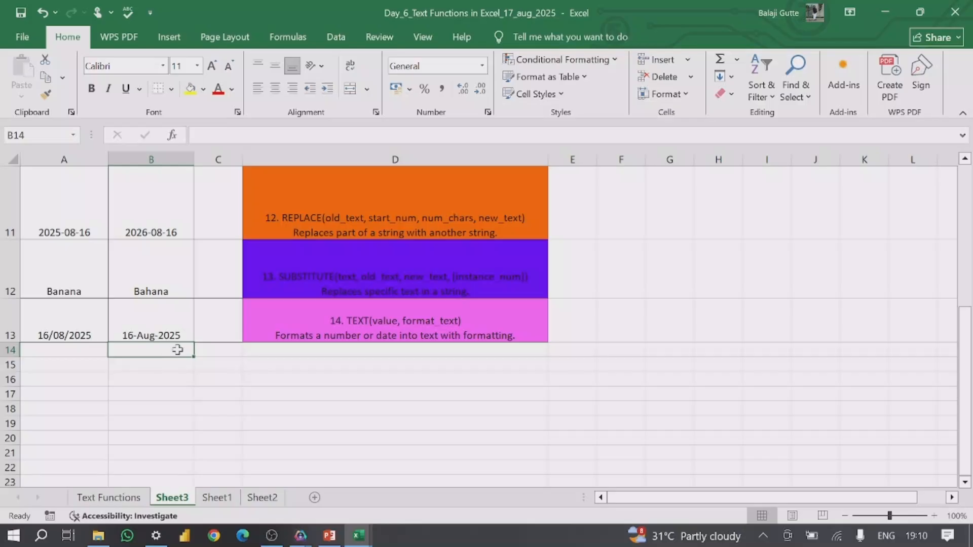
Replace the format text in cell B13's TEXT formula with "DDD"
double_click(168, 335)
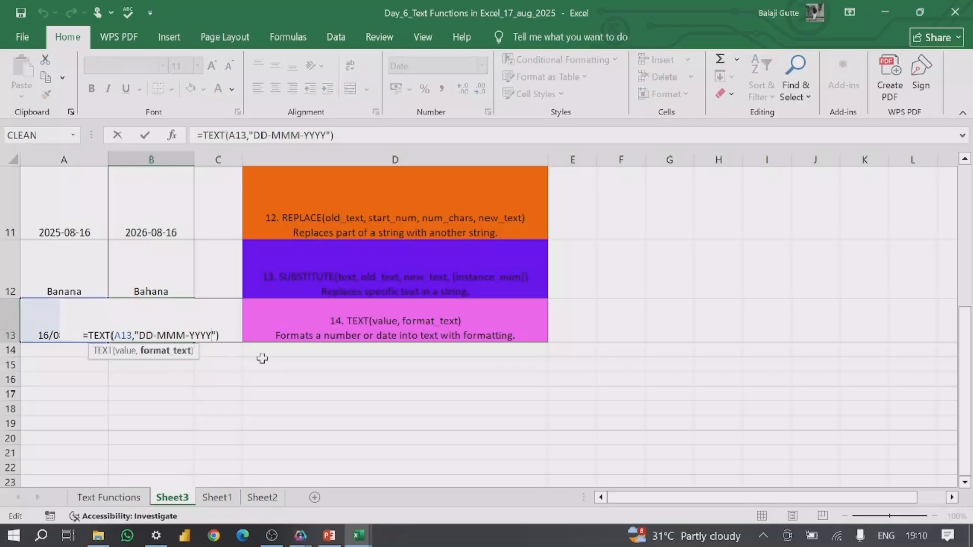
key("BackSpace")
key("BackSpace")
key("BackSpace")
key("BackSpace")
key("BackSpace")
key("BackSpace")
key("BackSpace")
key("BackSpace")
key("BackSpace")
key("BackSpace")
key("BackSpace")
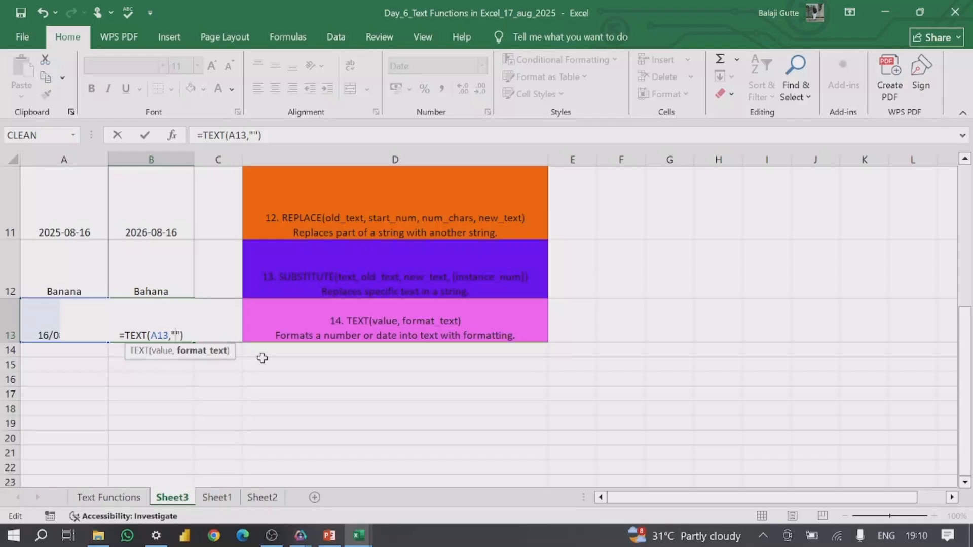
type("DD")
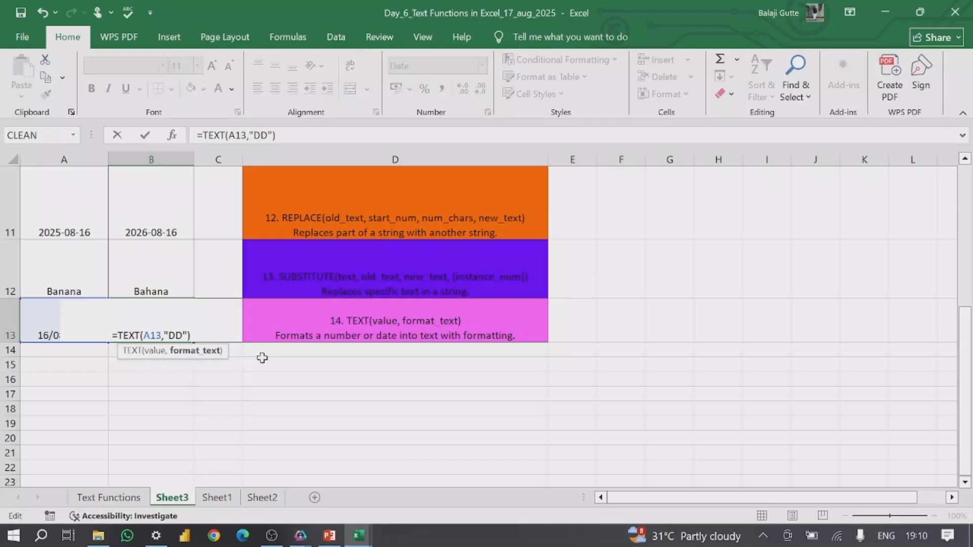
type("D")
key("Return")
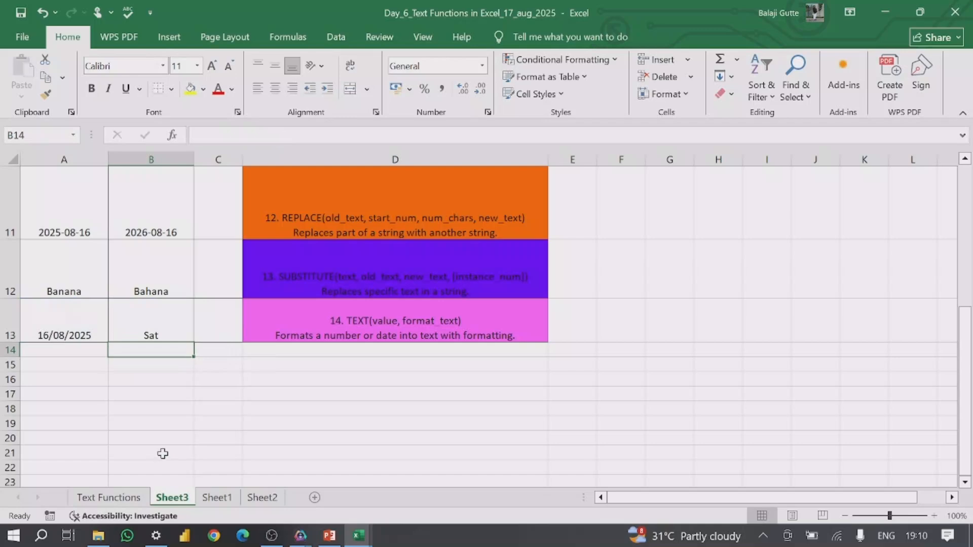
Review the text function examples on Sheet3, including the TEXT formula in B13 and the MID formula in B3
left_click(151, 327)
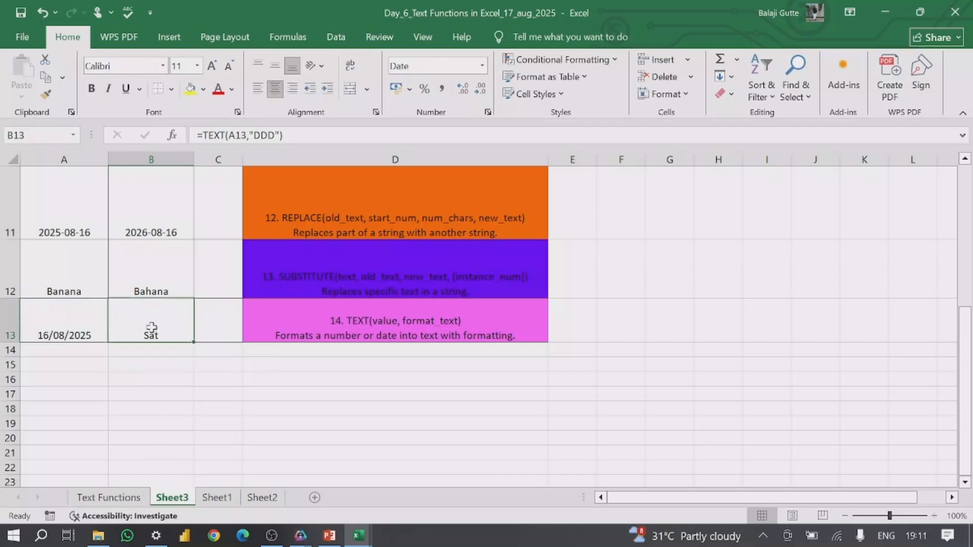
scroll(174, 399, "up", 4)
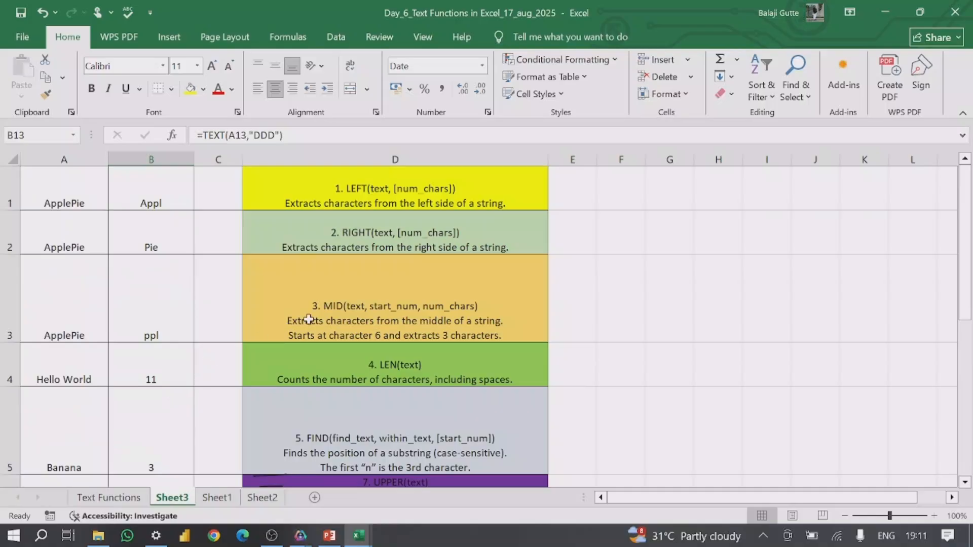
scroll(308, 326, "down", 2)
scroll(308, 326, "down", 5)
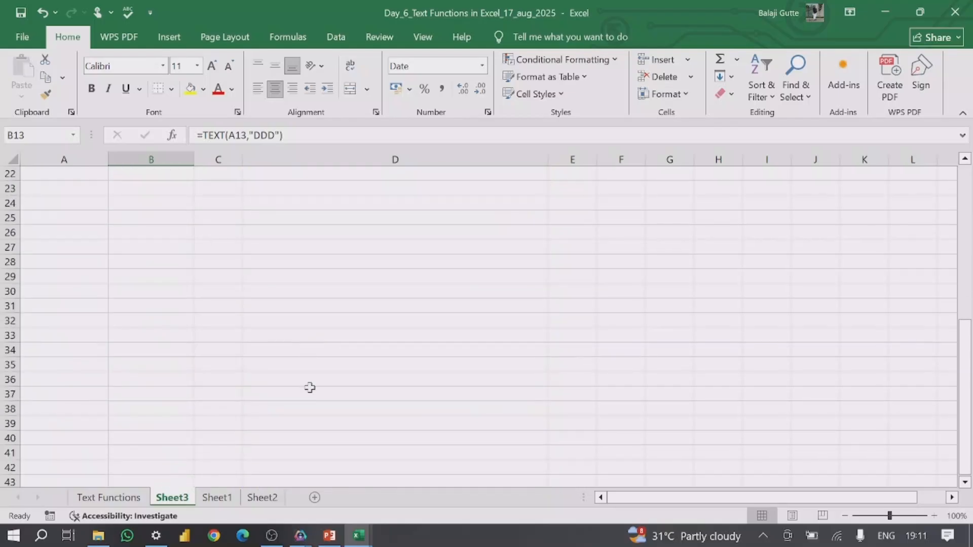
scroll(310, 386, "up", 7)
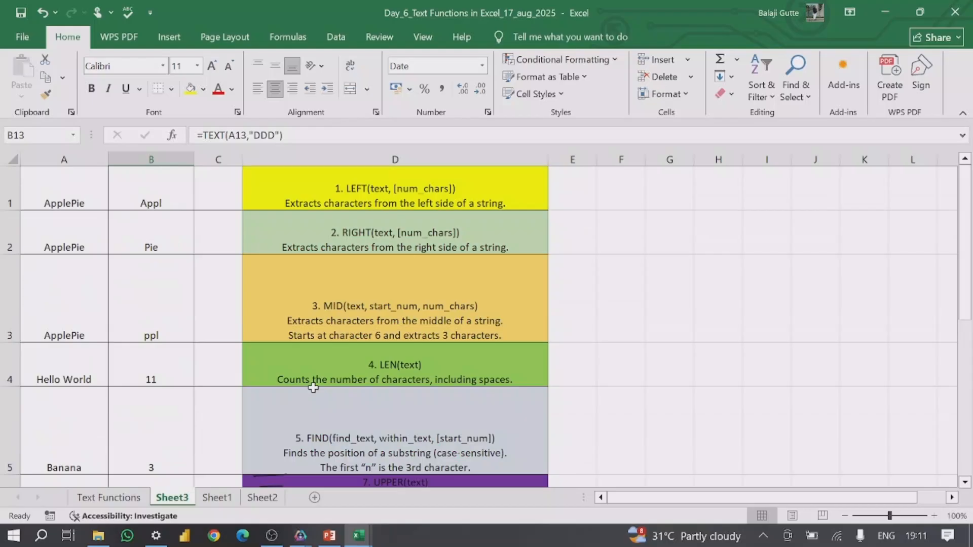
scroll(273, 363, "down", 1)
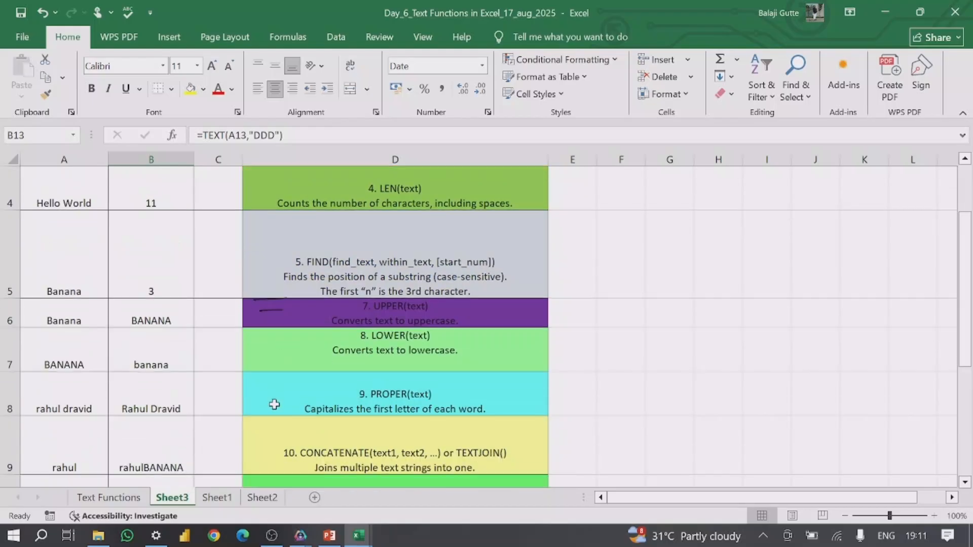
scroll(275, 404, "up", 1)
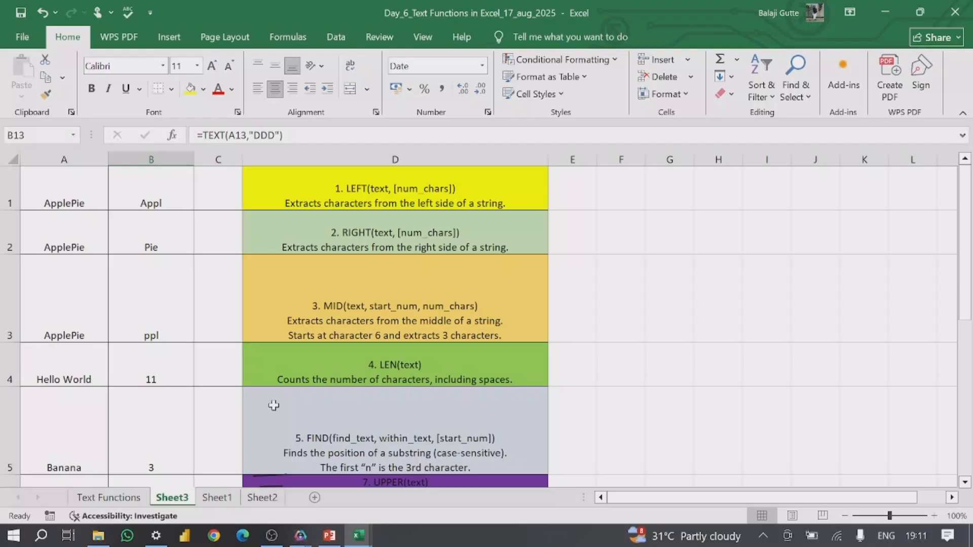
left_click(312, 295)
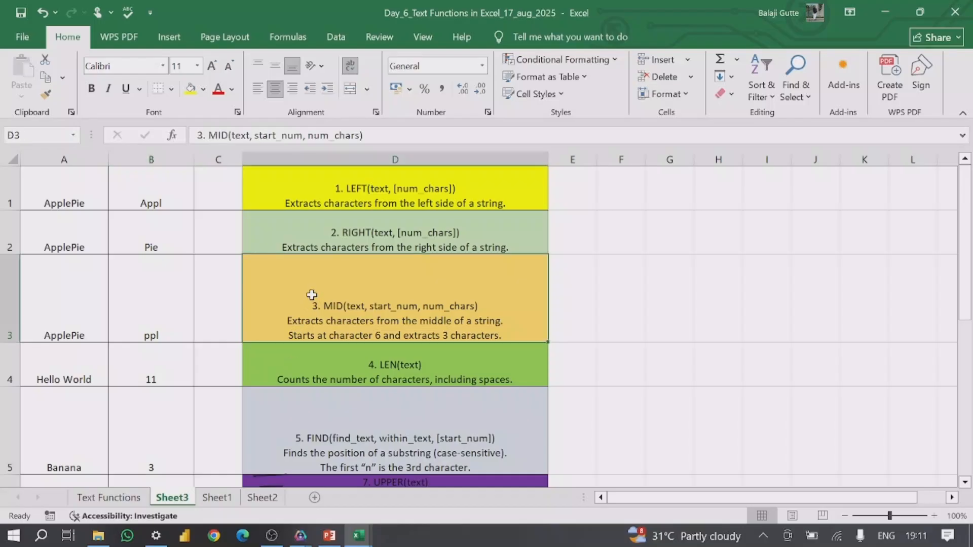
key("Left")
key("Left")
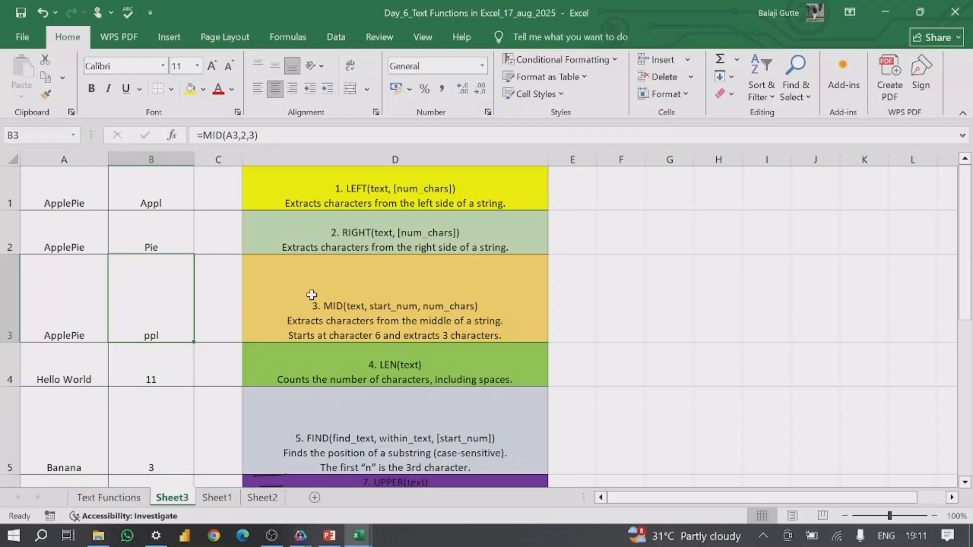
Switch to the PowerPoint presentation and look over its slides, including the "Text functions in Excel" slide
left_click(326, 538)
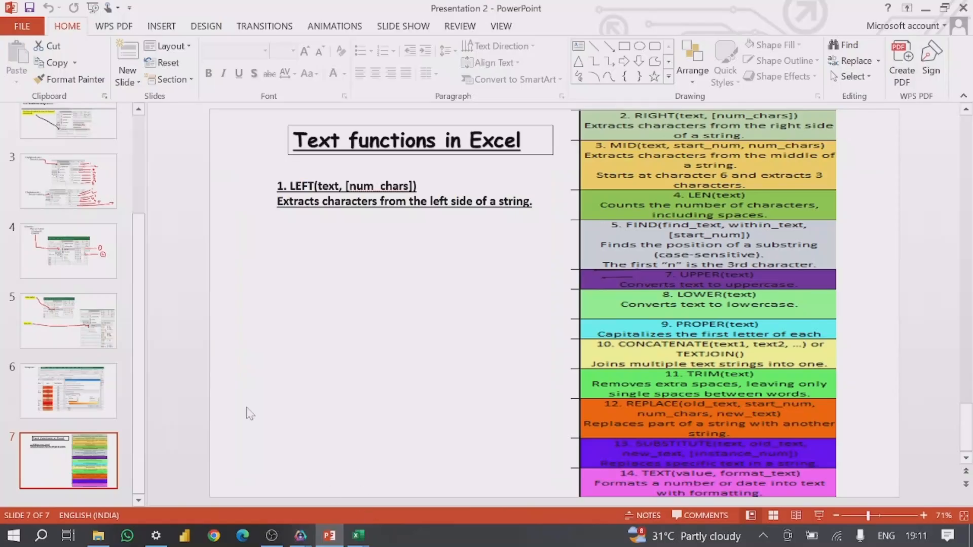
scroll(61, 375, "up", 5)
scroll(114, 351, "down", 5)
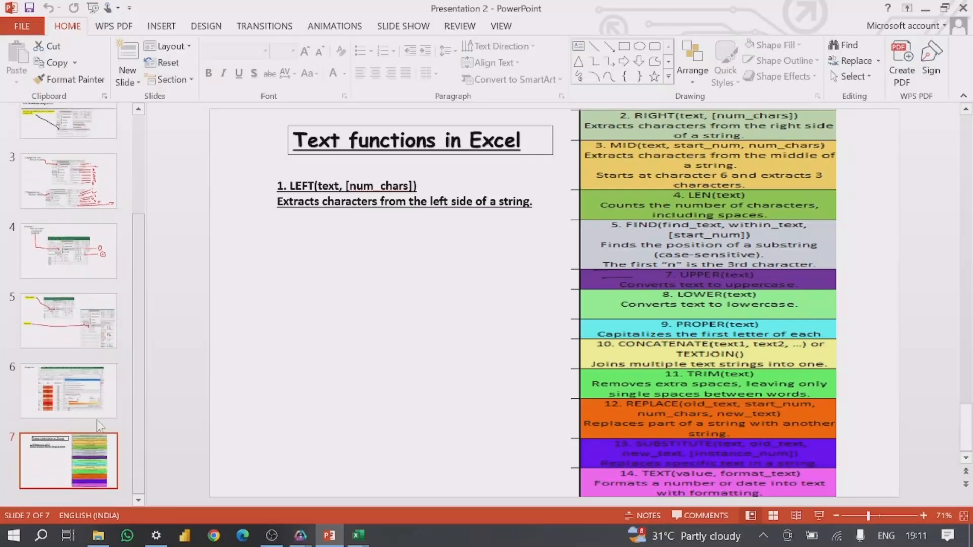
scroll(96, 426, "up", 5)
scroll(101, 422, "down", 1)
left_click(397, 368)
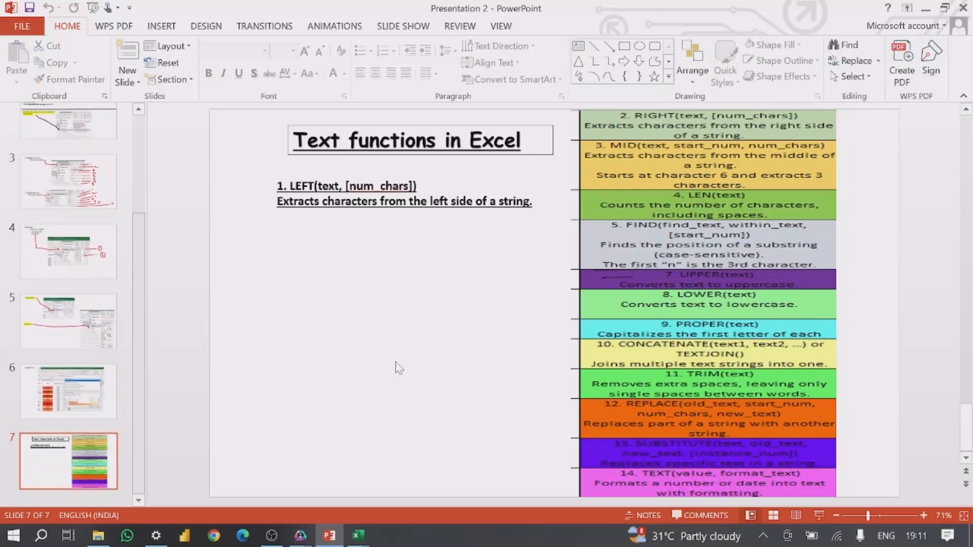